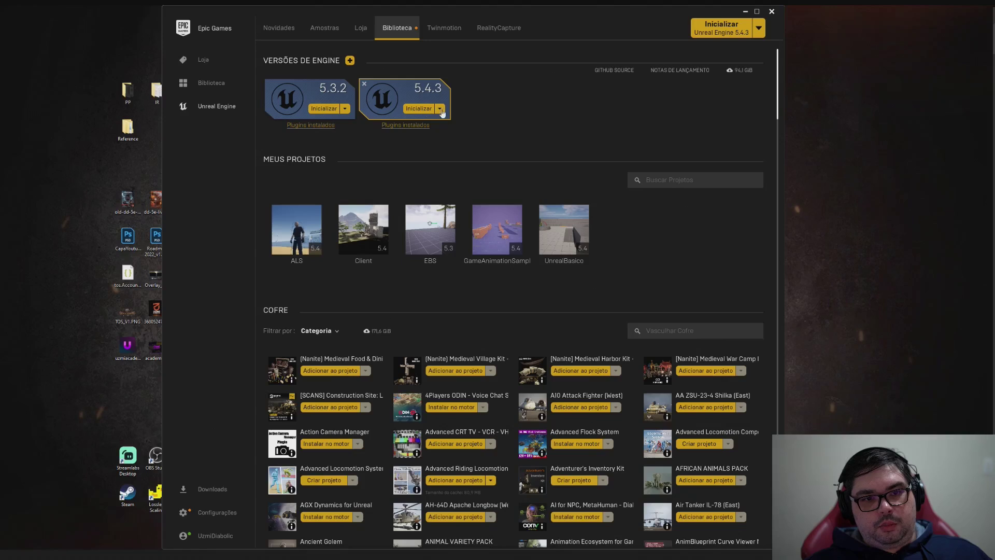
Launch Unreal Engine 5.4.3 and browse for a project folder on the WS Games (G:) drive.
{"action": "mouse_move", "coordinate": [572, 252]}
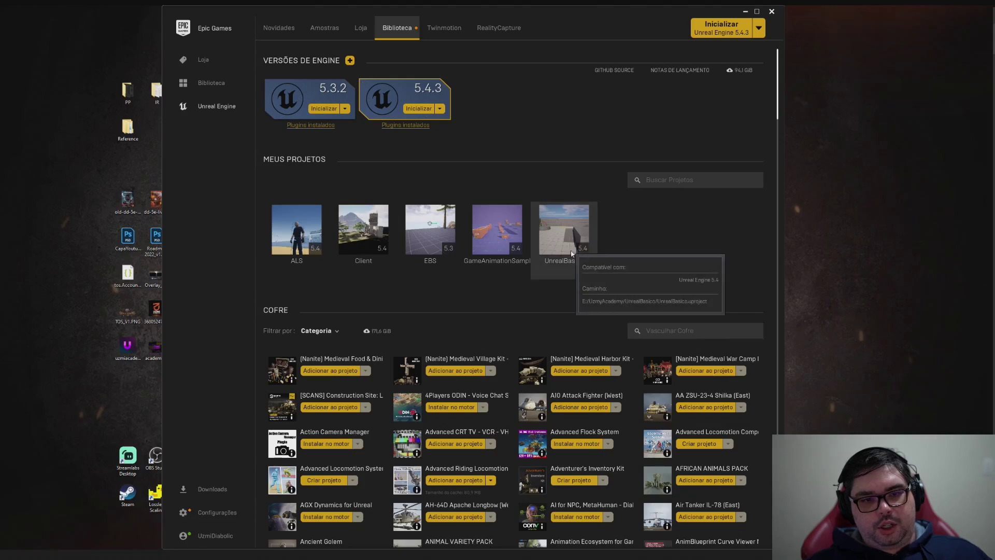
{"action": "left_click", "coordinate": [418, 108]}
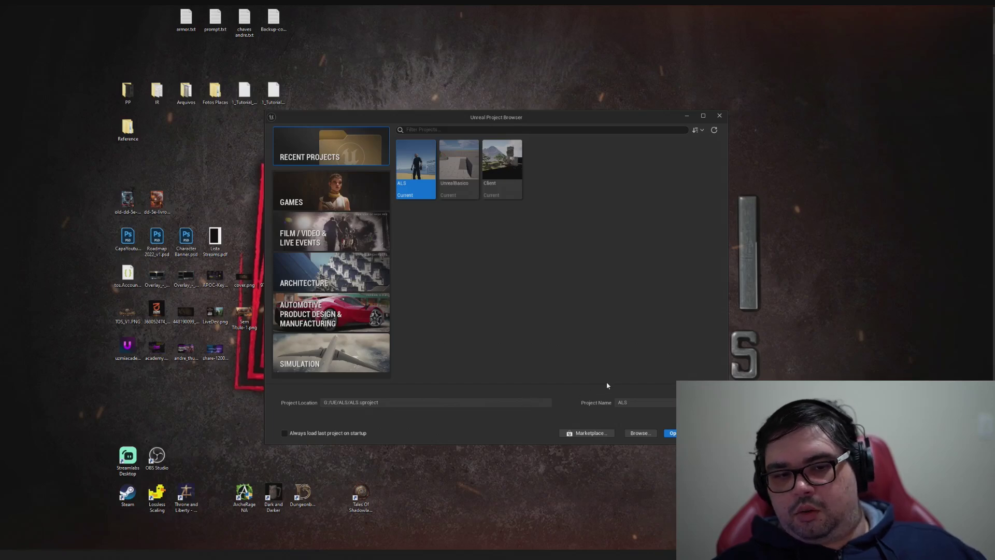
{"action": "left_click", "coordinate": [641, 433]}
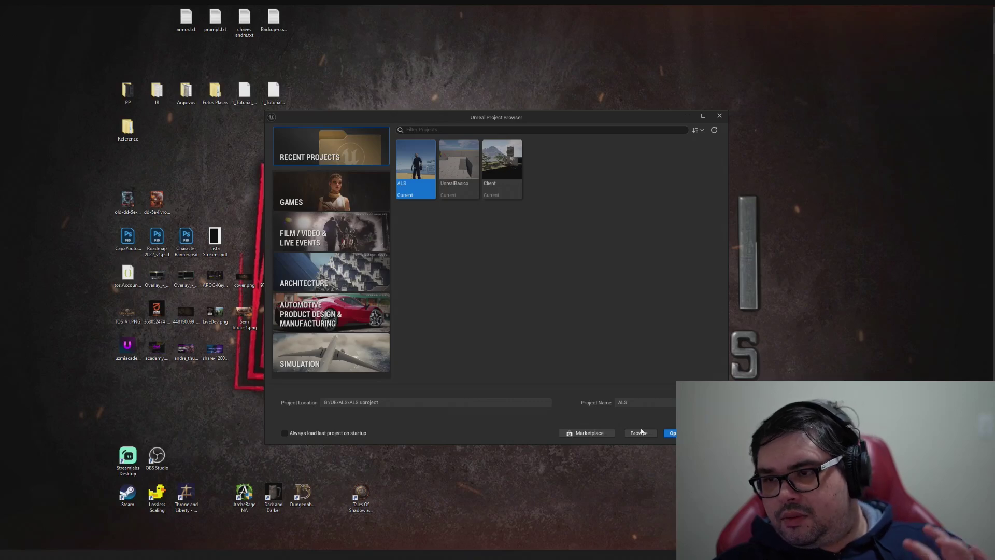
{"action": "left_click", "coordinate": [641, 433]}
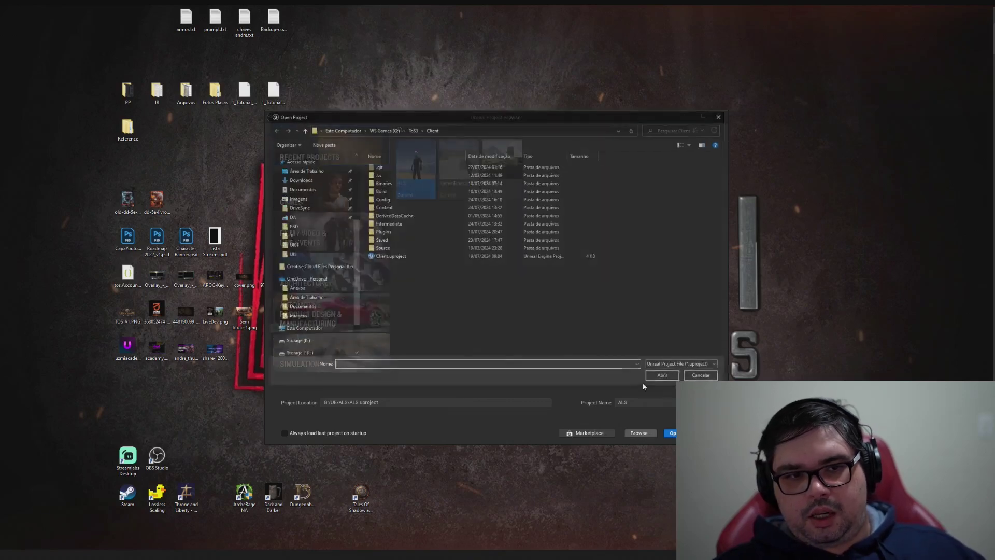
{"action": "left_click", "coordinate": [413, 130]}
{"action": "left_click", "coordinate": [392, 129]}
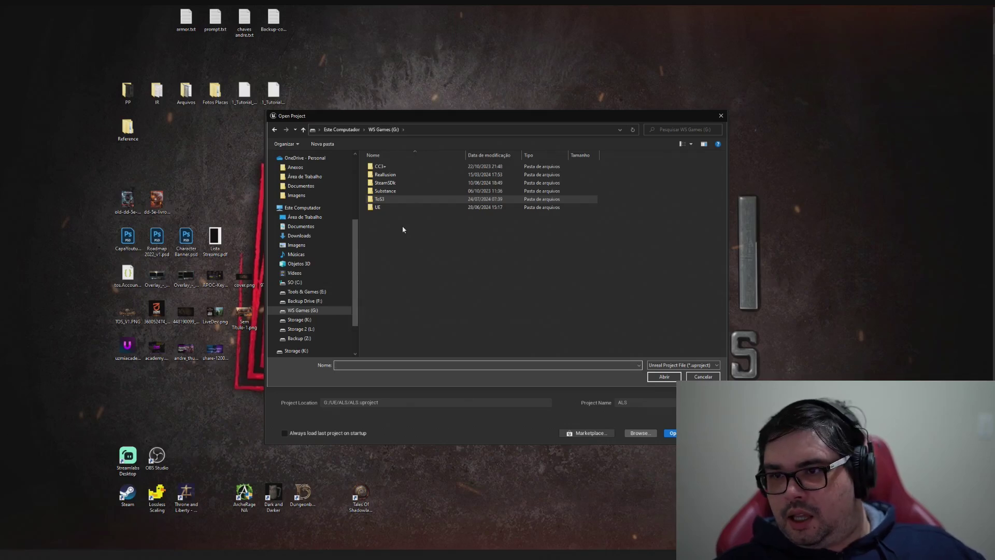
{"action": "left_click", "coordinate": [408, 244]}
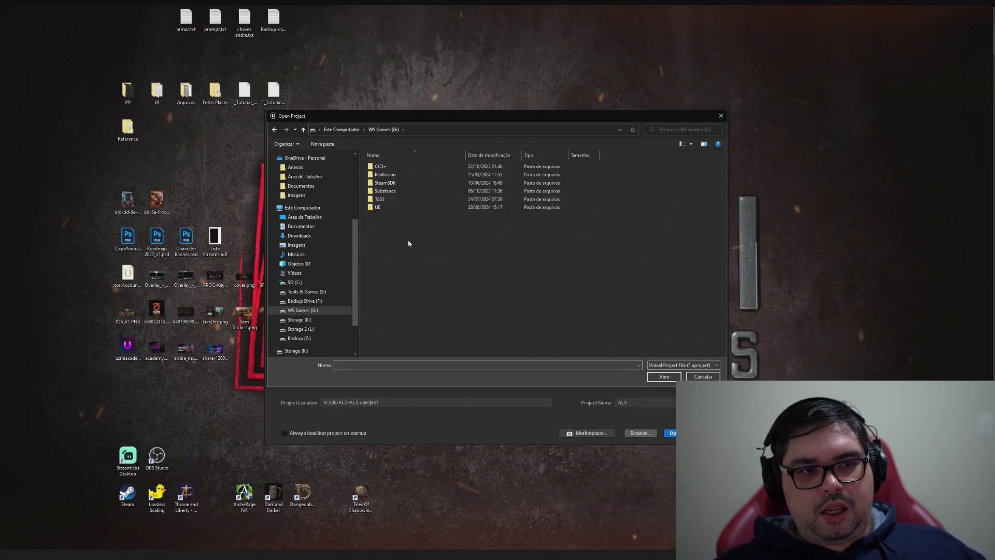
Create a folder named UzmyAcademy on the WS Games (G:) drive and open it.
{"action": "left_click", "coordinate": [322, 143]}
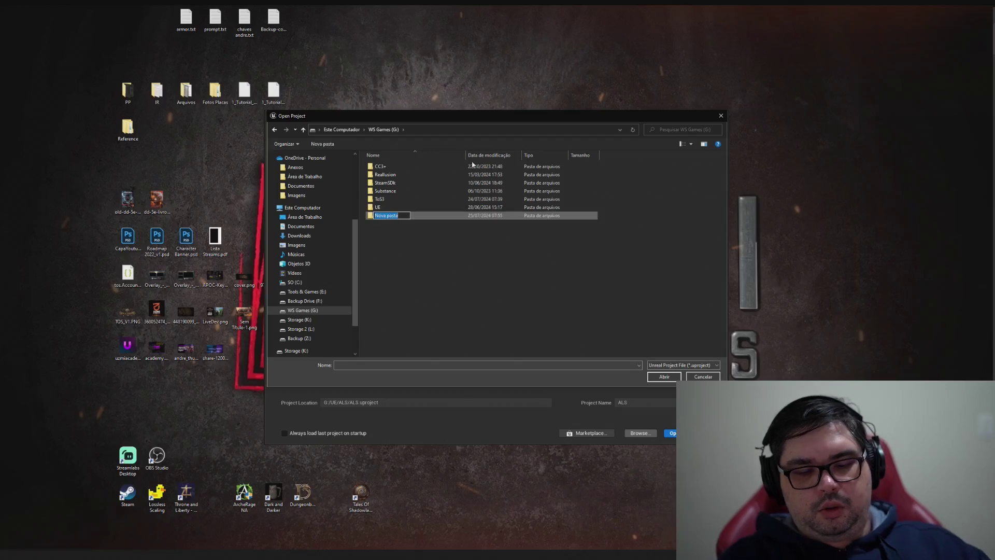
{"action": "key", "text": "BackSpace"}
{"action": "type", "text": "Uzmy"}
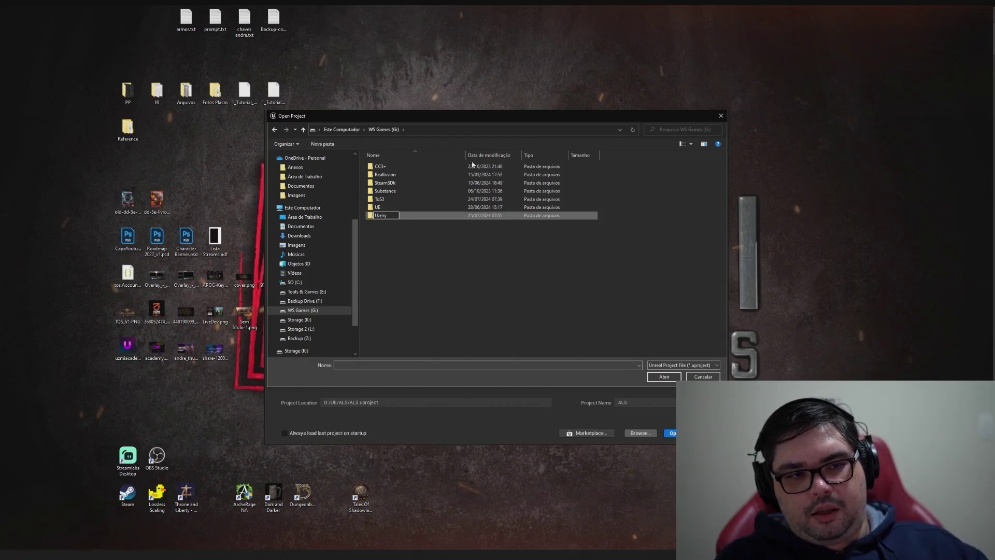
{"action": "type", "text": "Academ"}
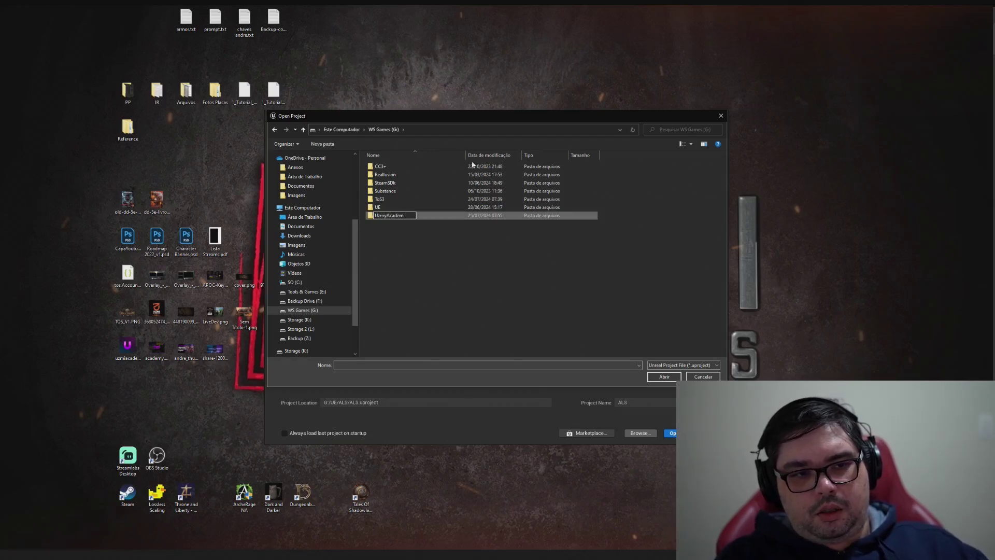
{"action": "type", "text": "y"}
{"action": "key", "text": "Return"}
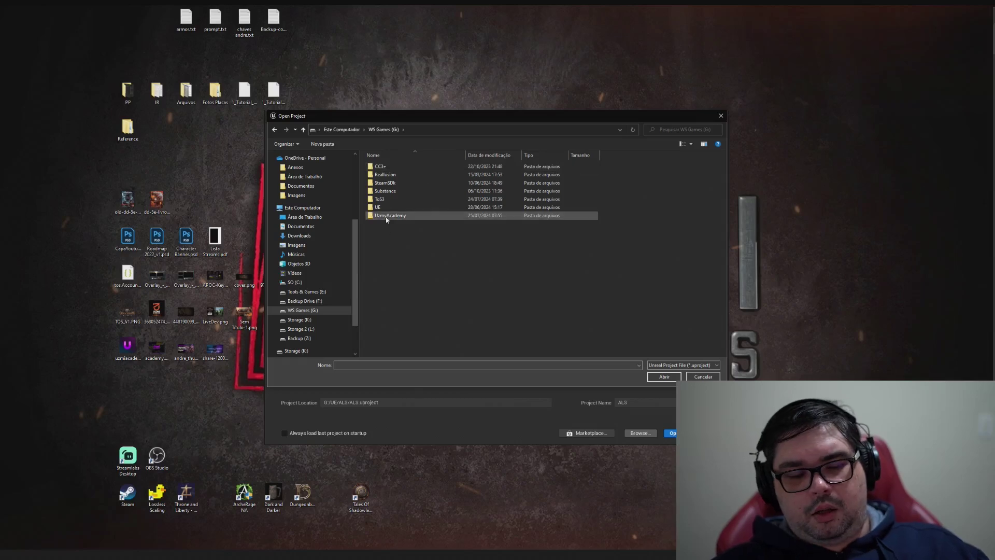
{"action": "double_click", "coordinate": [386, 215]}
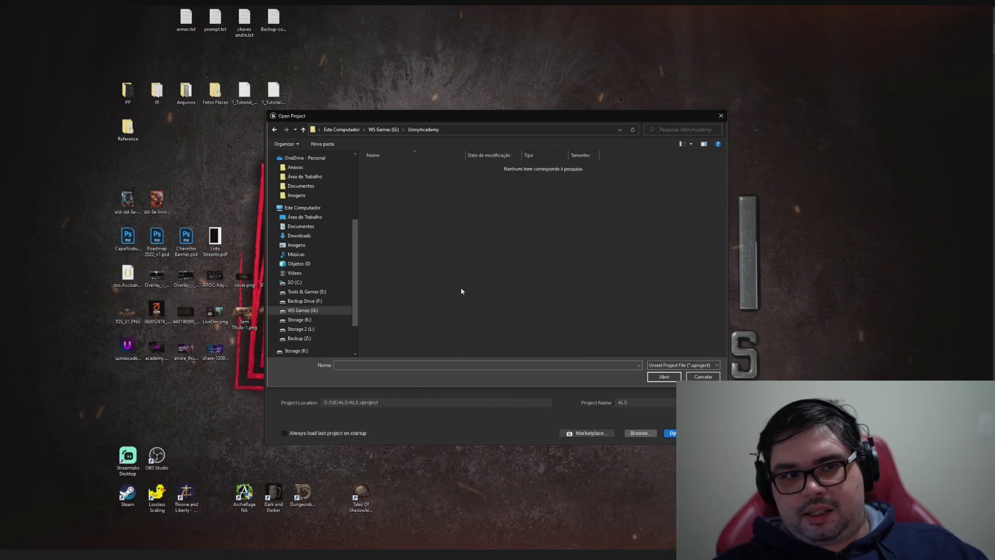
{"action": "left_click", "coordinate": [322, 144]}
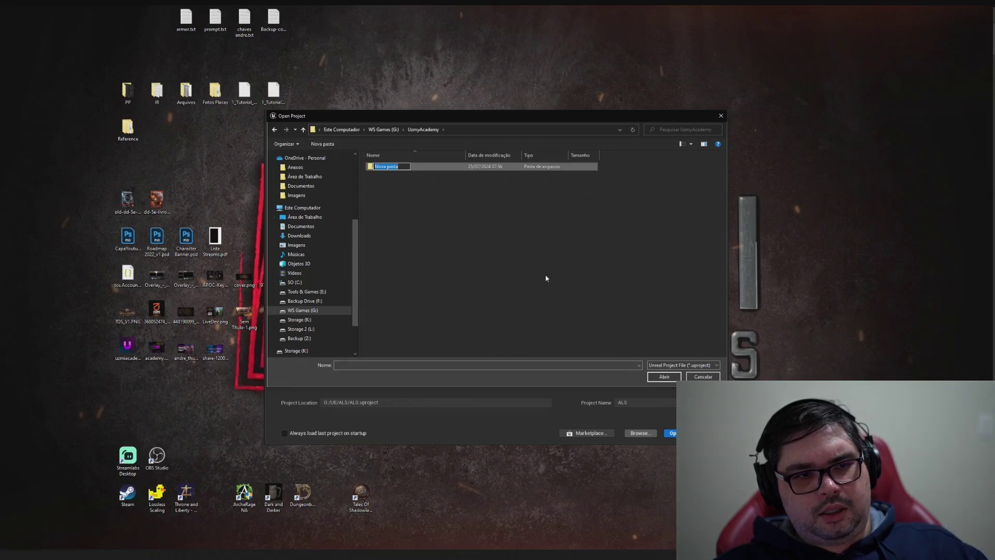
{"action": "left_click", "coordinate": [386, 166]}
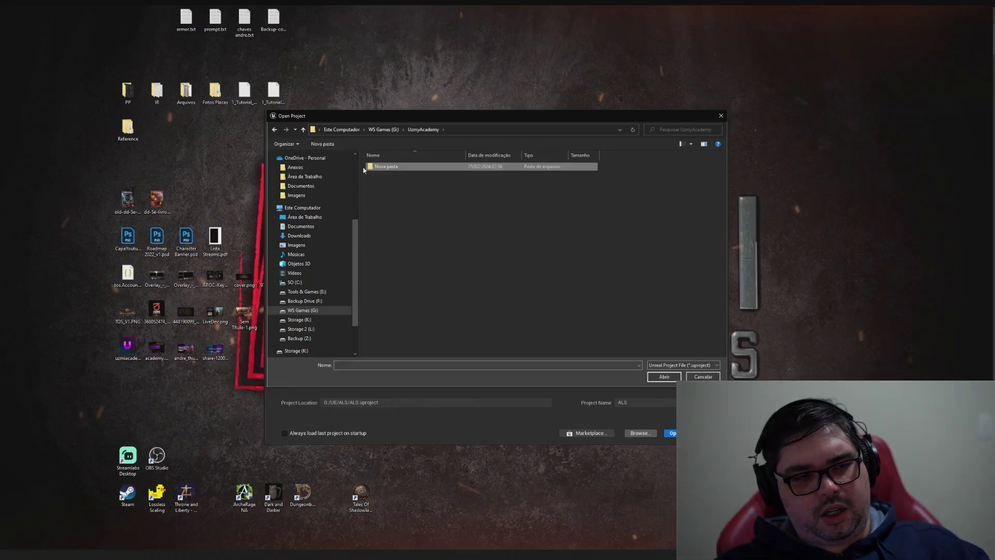
{"action": "key", "text": "Delete"}
{"action": "left_click", "coordinate": [663, 377]}
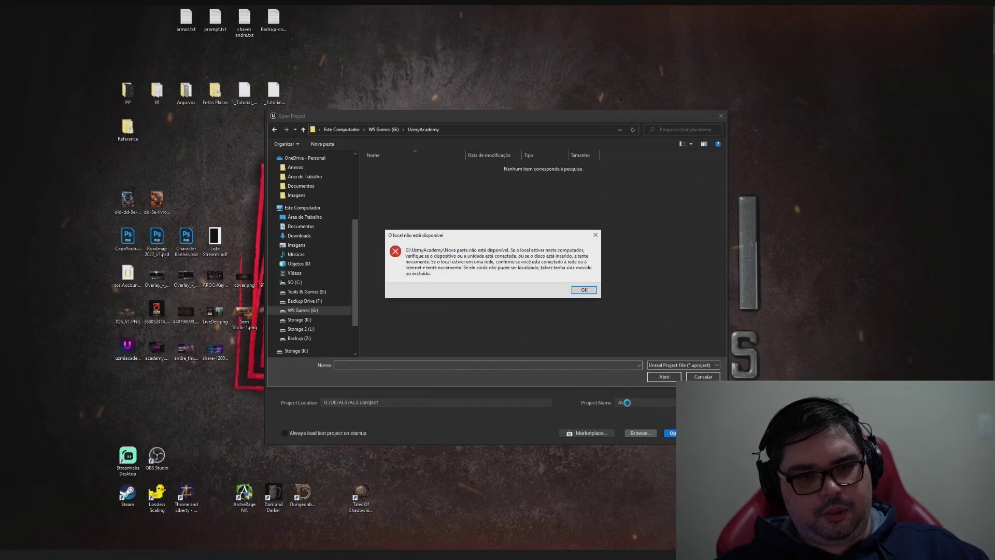
{"action": "left_click", "coordinate": [585, 289]}
{"action": "left_click", "coordinate": [703, 376]}
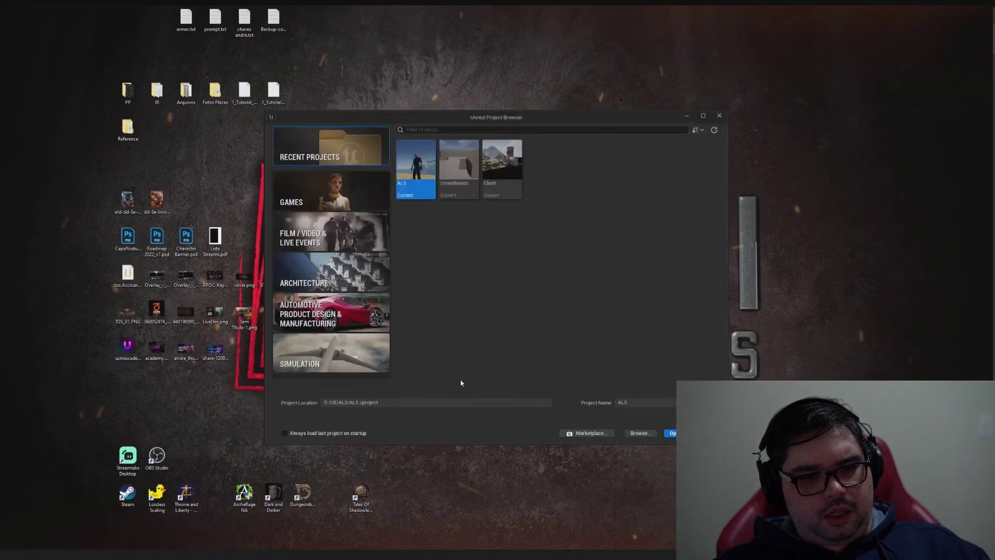
Create a game project from the Third Person template named MMORPGDoZero in E:\UzmyAcademy.
{"action": "left_click", "coordinate": [351, 192]}
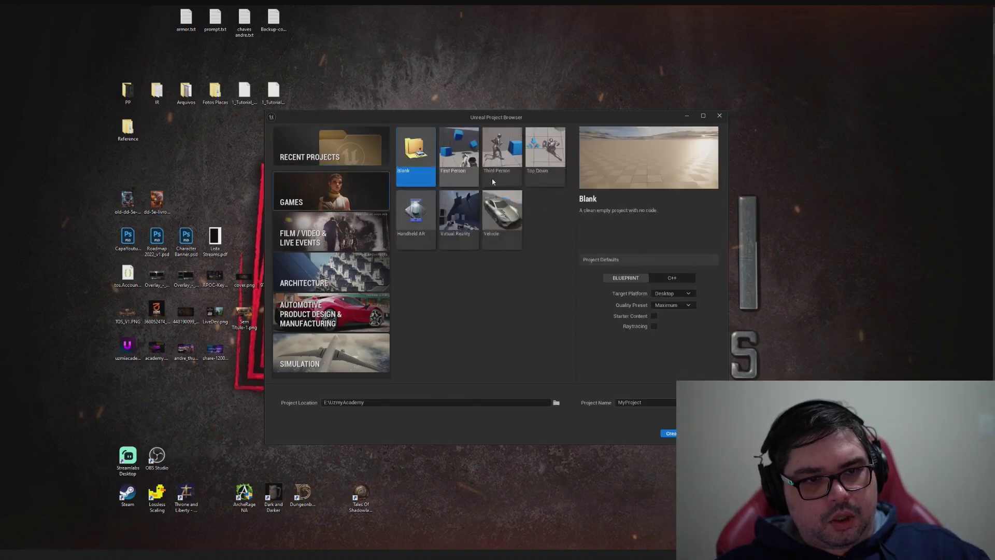
{"action": "left_click", "coordinate": [497, 173]}
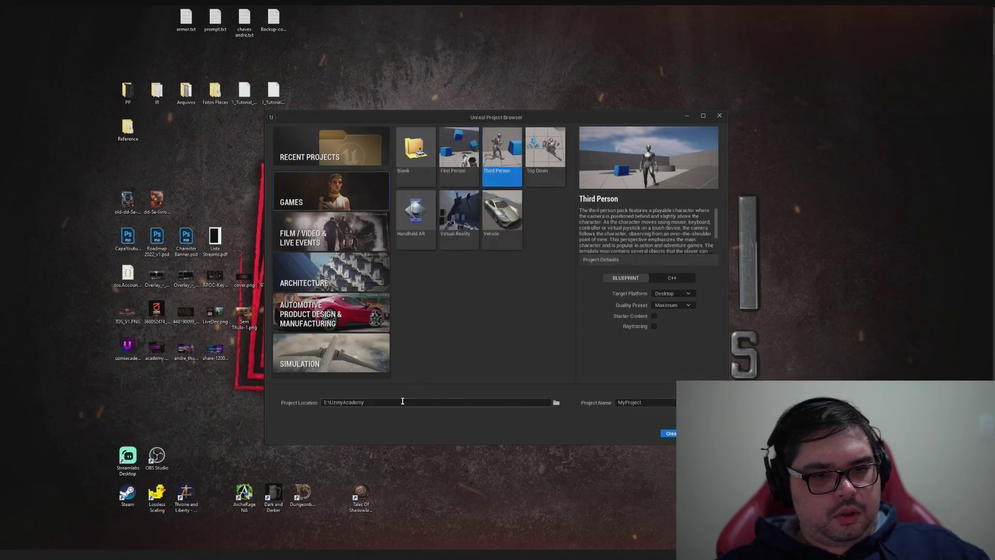
{"action": "left_click", "coordinate": [648, 404]}
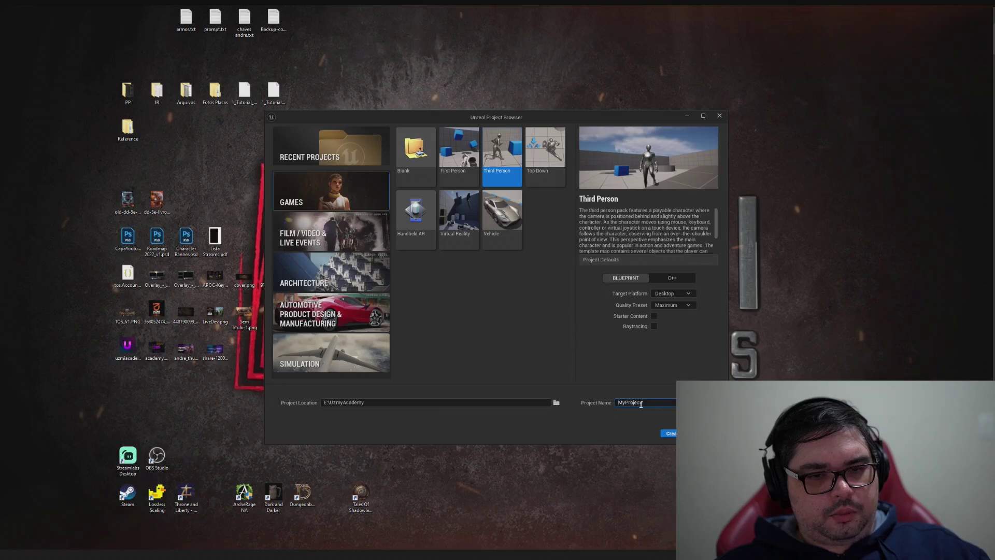
{"action": "type", "text": "MMORPG"}
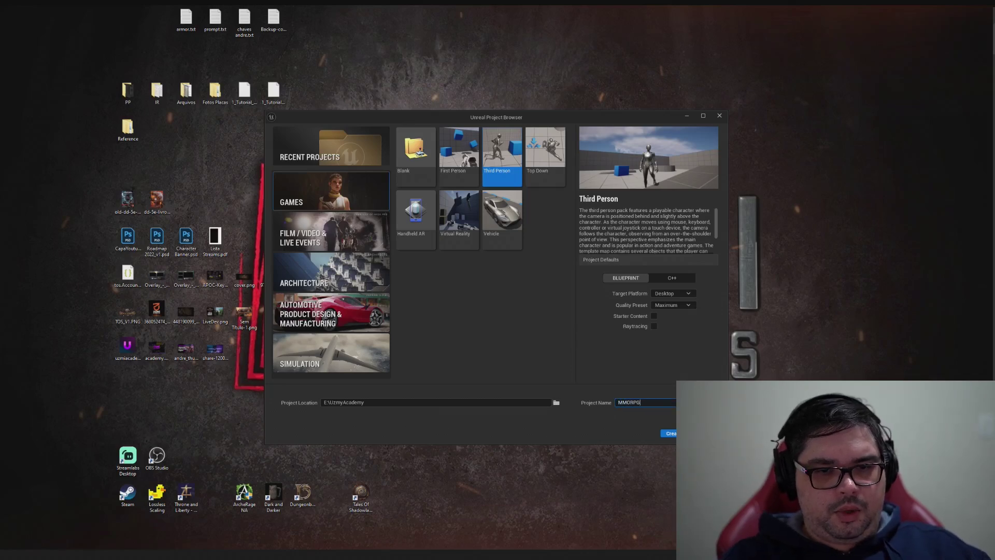
{"action": "type", "text": "D"}
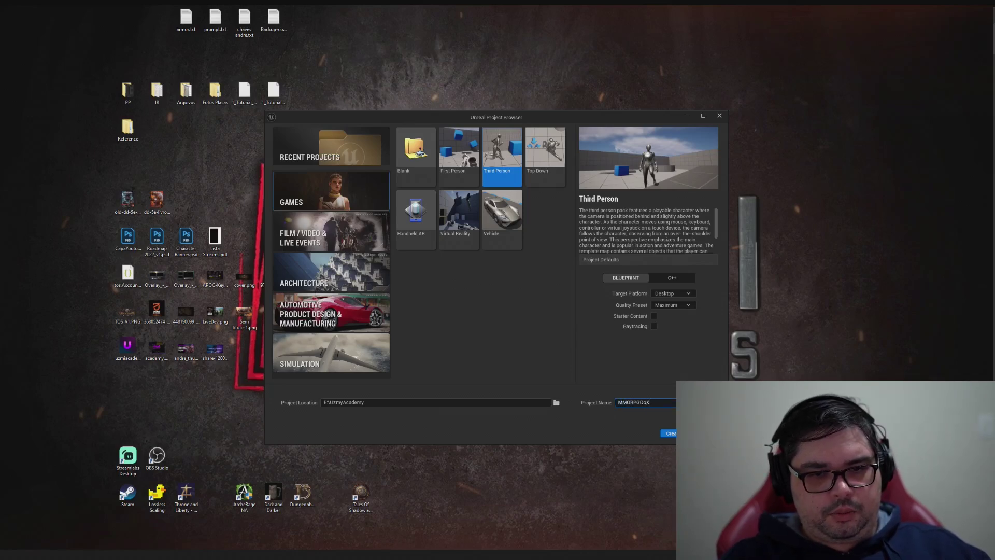
{"action": "type", "text": "oZero"}
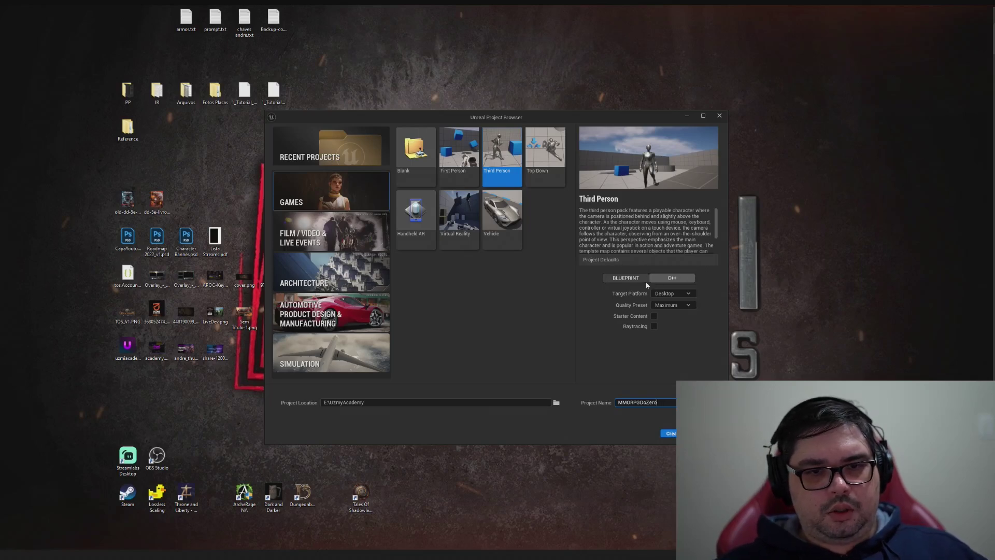
{"action": "key", "text": "Return"}
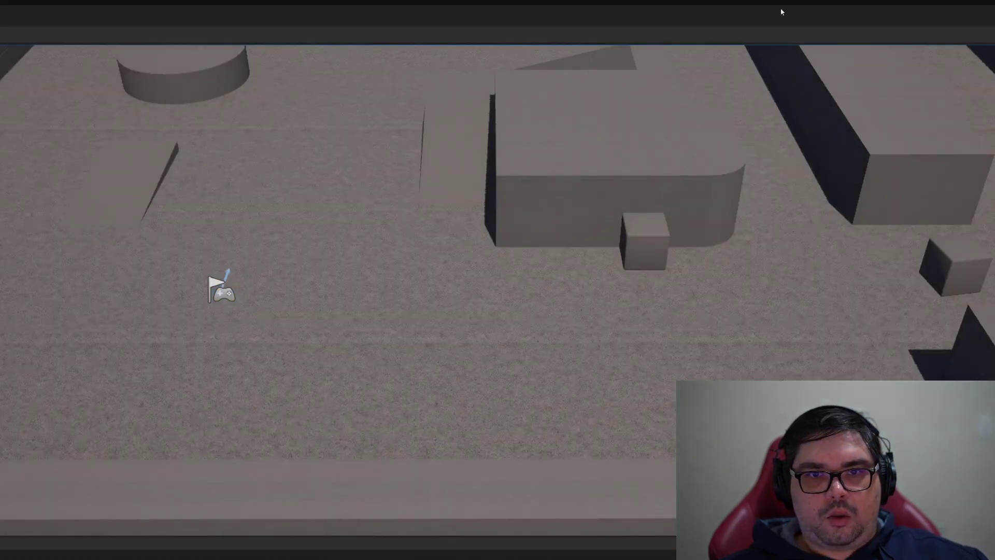
Reposition the editor window and enlarge it to fill the screen.
{"action": "left_click_drag", "start_coordinate": [782, 11], "coordinate": [374, 18]}
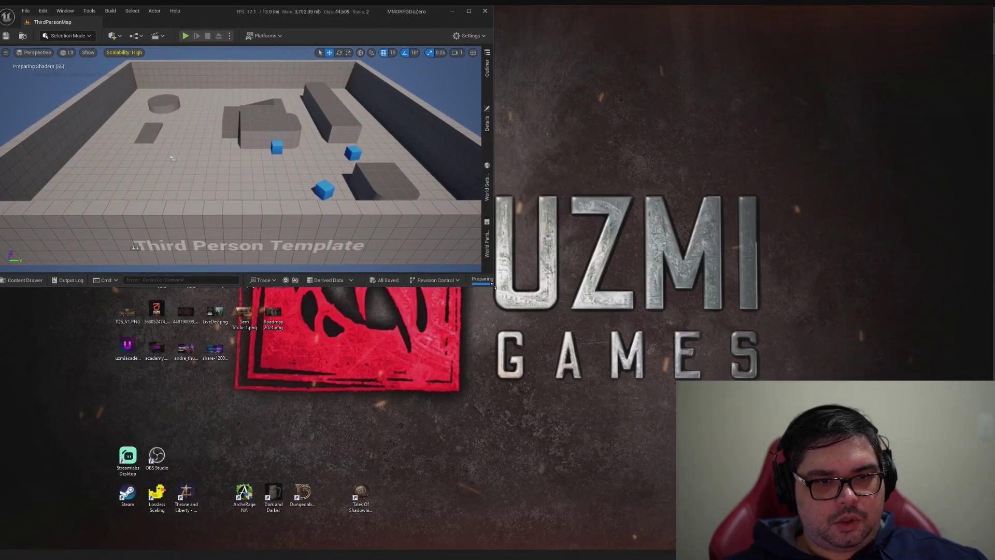
{"action": "left_click_drag", "start_coordinate": [492, 285], "coordinate": [989, 550]}
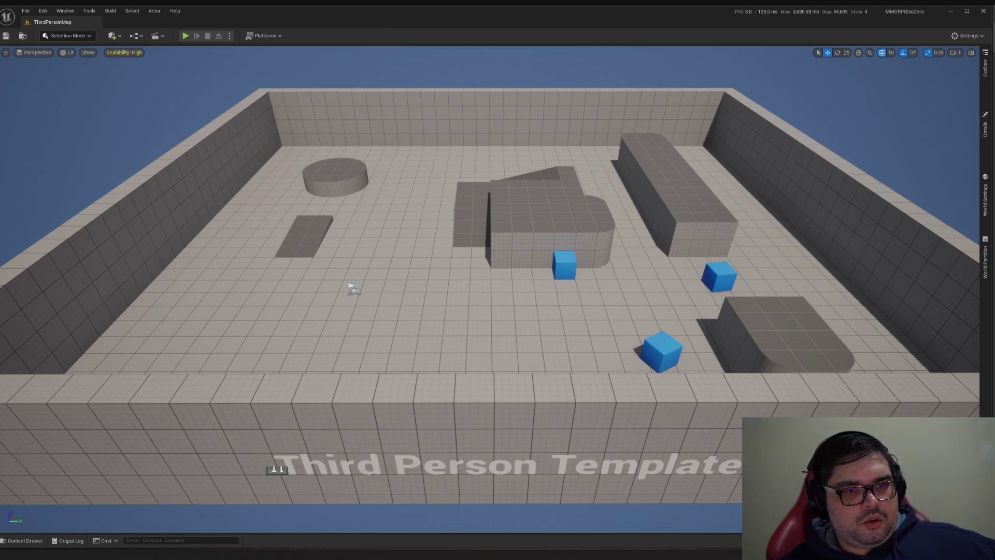
{"action": "right_click_drag", "start_coordinate": [530, 169], "coordinate": [496, 147]}
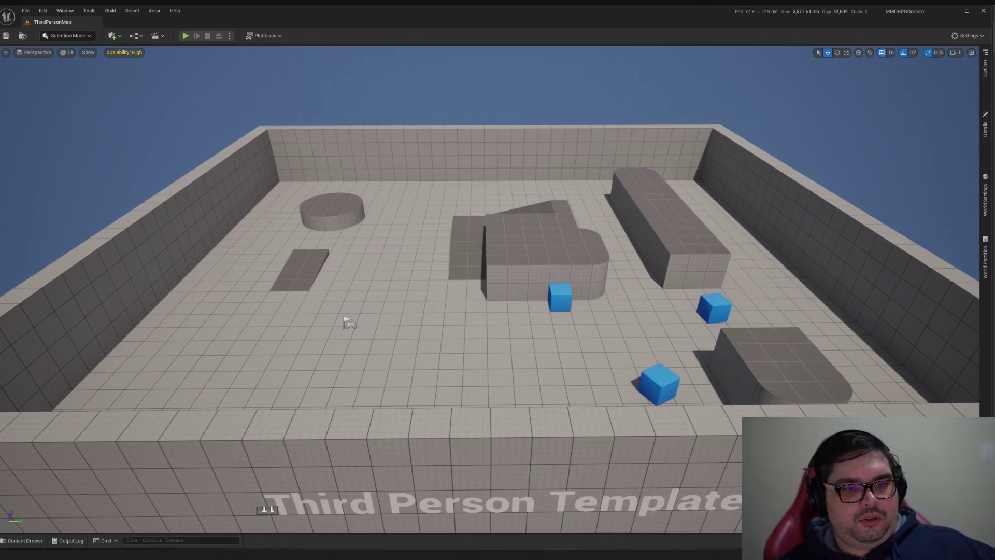
{"action": "right_click_drag", "start_coordinate": [489, 291], "coordinate": [518, 287]}
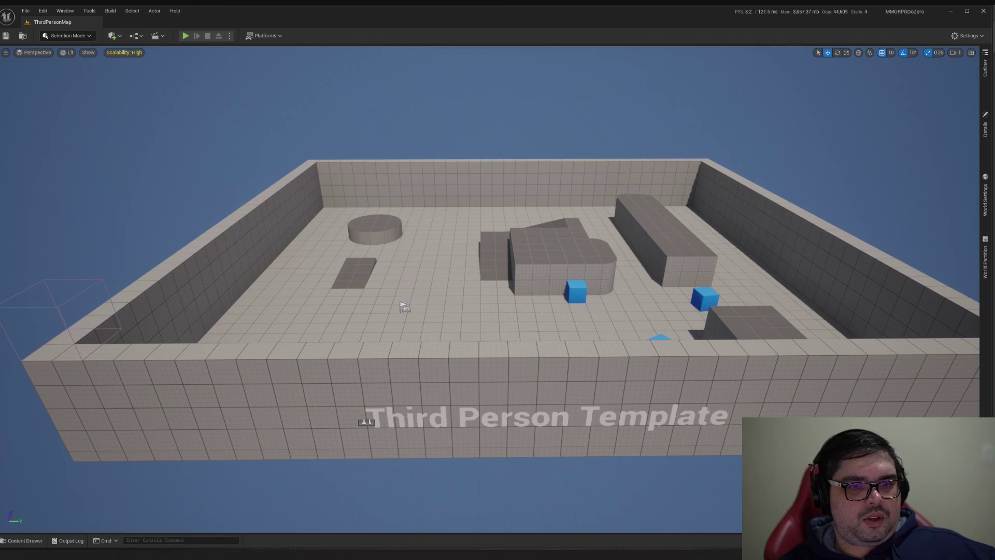
{"action": "right_click_drag", "start_coordinate": [498, 280], "coordinate": [549, 274]}
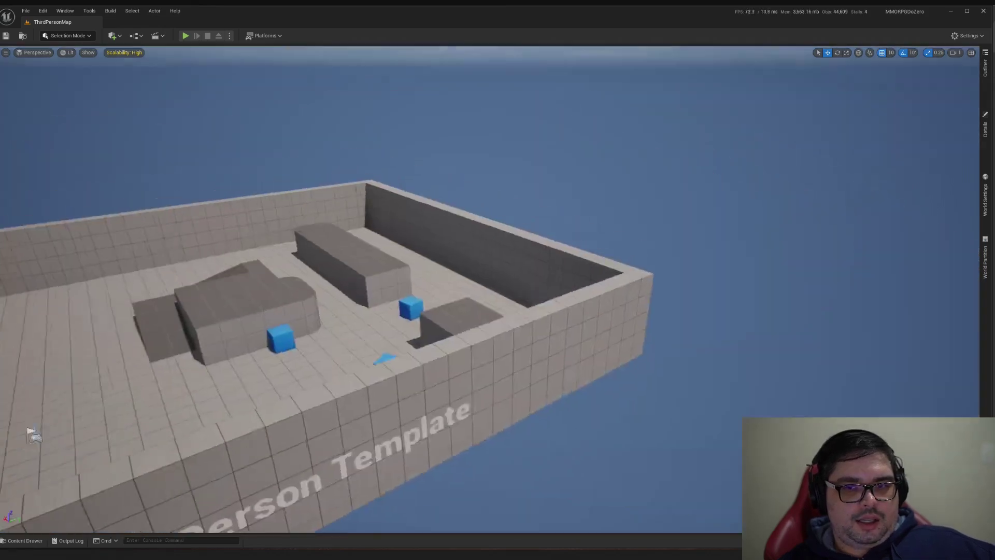
{"action": "right_click_drag", "start_coordinate": [537, 183], "coordinate": [538, 183]}
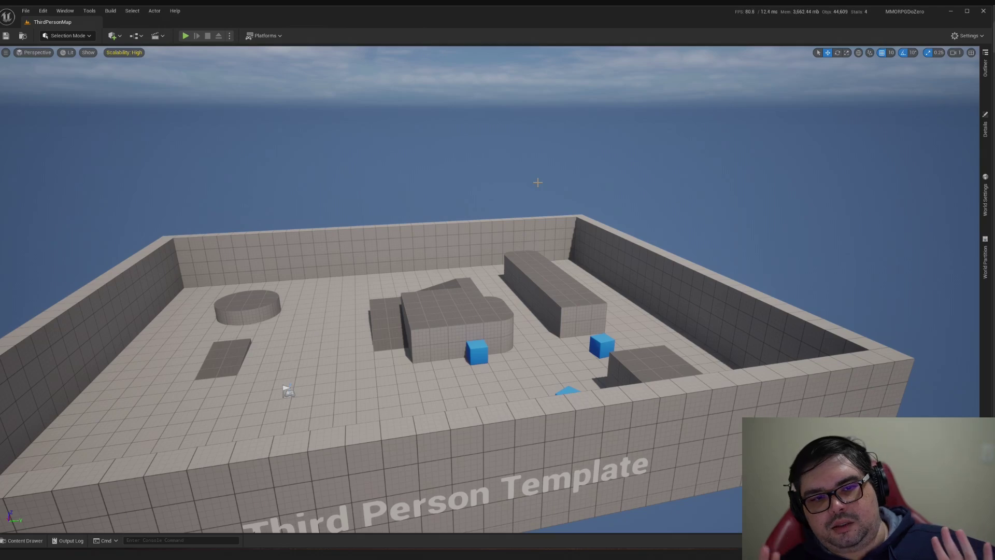
{"action": "mouse_move", "coordinate": [530, 186]}
{"action": "right_mouse_down"}
{"action": "mouse_move", "coordinate": [518, 187]}
{"action": "mouse_move", "coordinate": [528, 189]}
{"action": "right_mouse_up"}
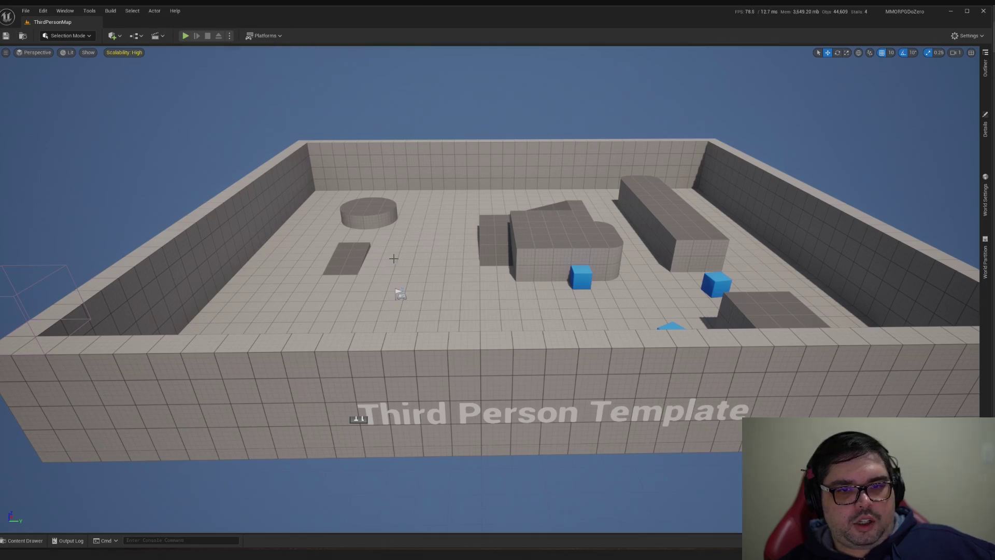
Play the level in the viewport, run and jump the mannequin around the ramps, blocks and cubes, and stop the session.
{"action": "left_click", "coordinate": [185, 36]}
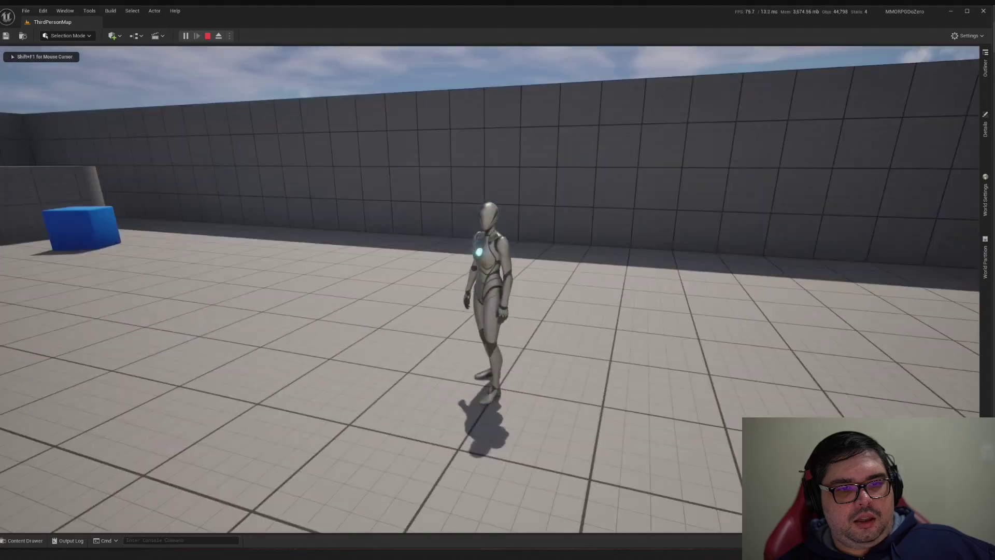
{"action": "key", "text": "w"}
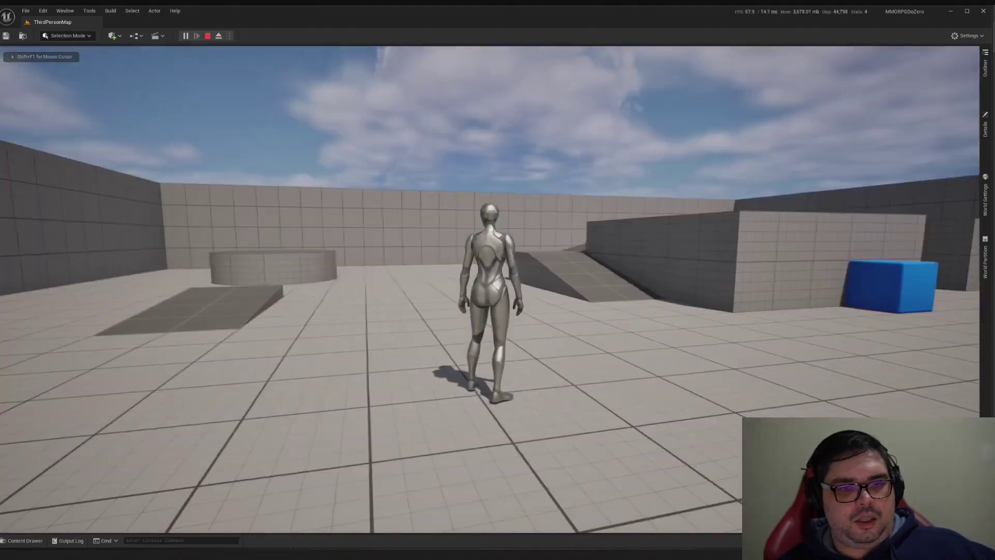
{"action": "key", "text": "space"}
{"action": "key", "text": "s"}
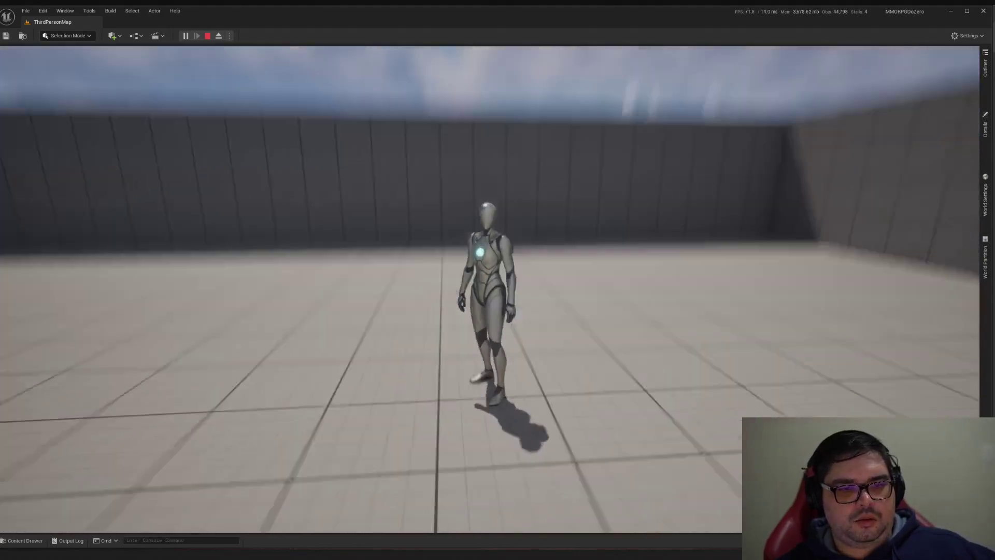
{"action": "key", "text": "w"}
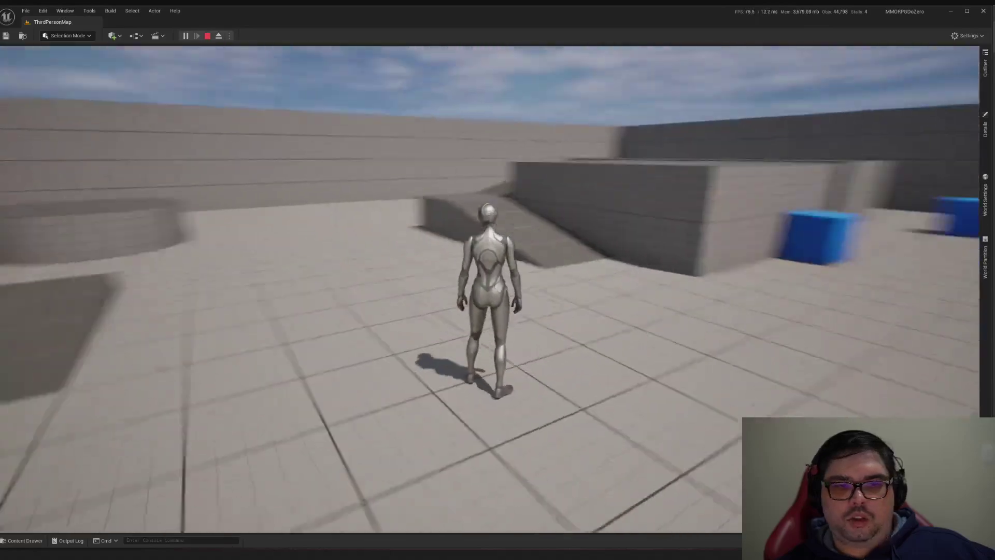
{"action": "key", "text": "space"}
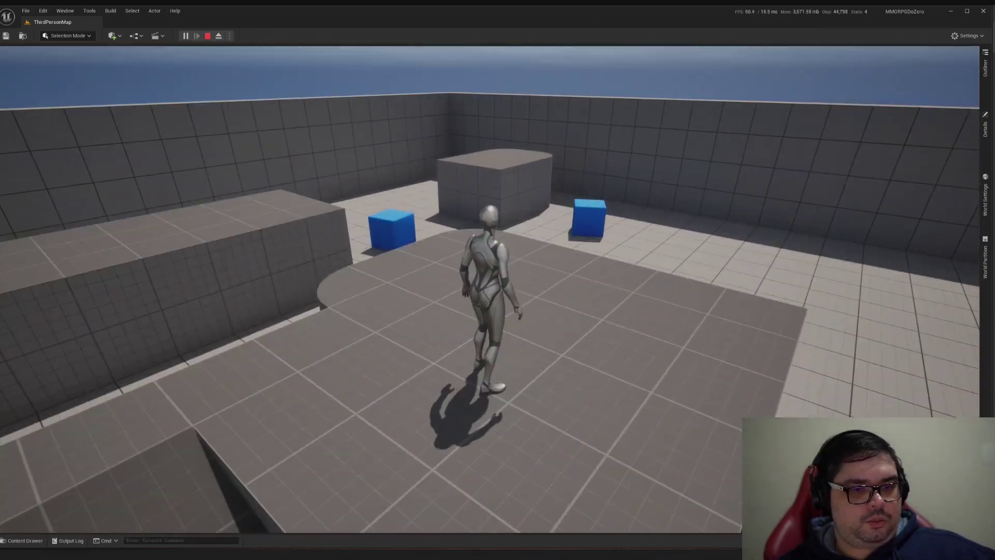
{"action": "key", "text": "w"}
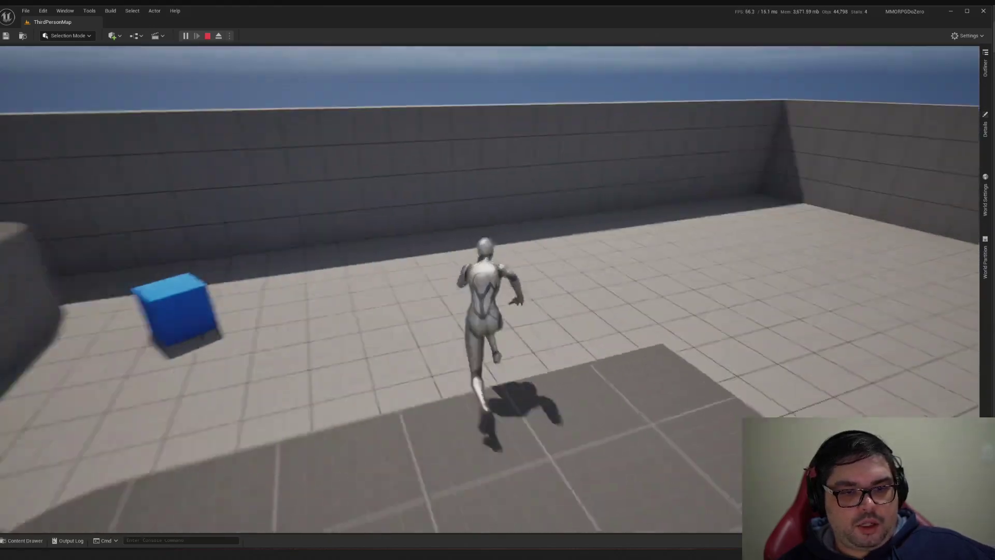
{"action": "key", "text": "space"}
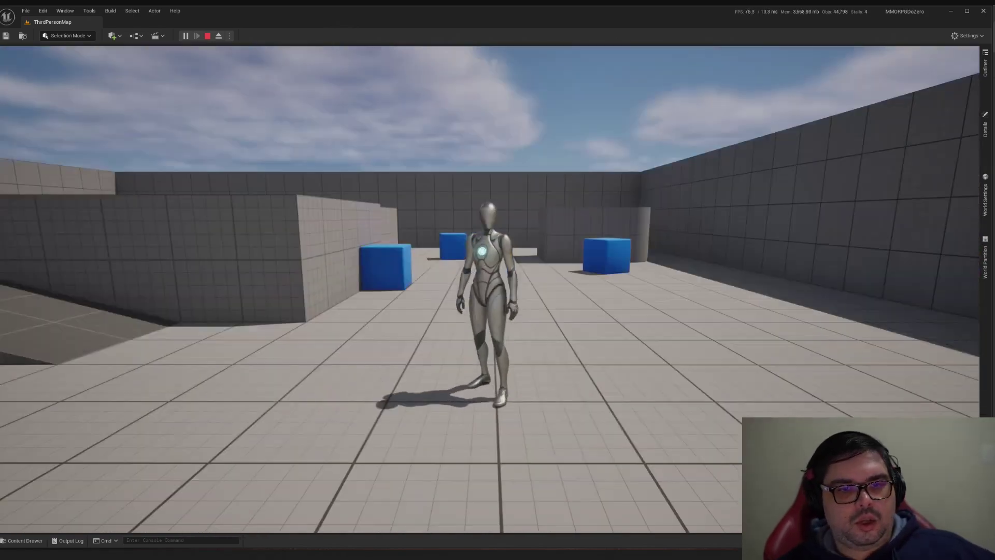
{"action": "key", "text": "w"}
{"action": "key", "text": "d"}
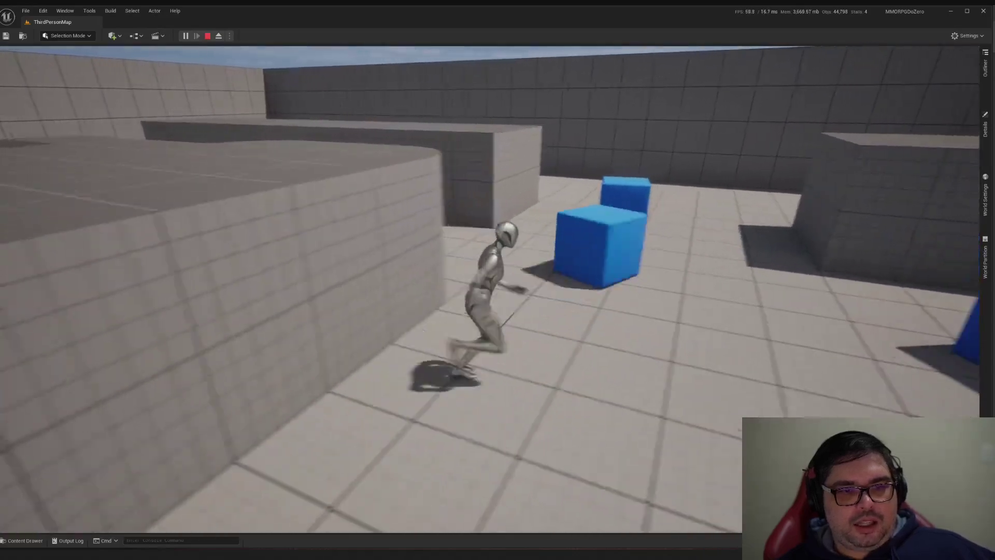
{"action": "key", "text": "w"}
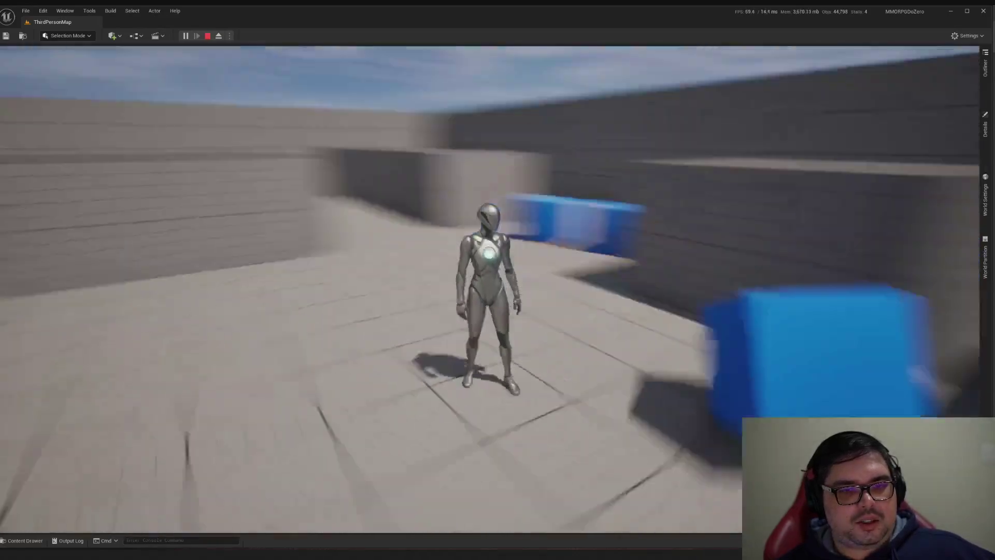
{"action": "key", "text": "w"}
{"action": "key", "text": "a"}
{"action": "key", "text": "space"}
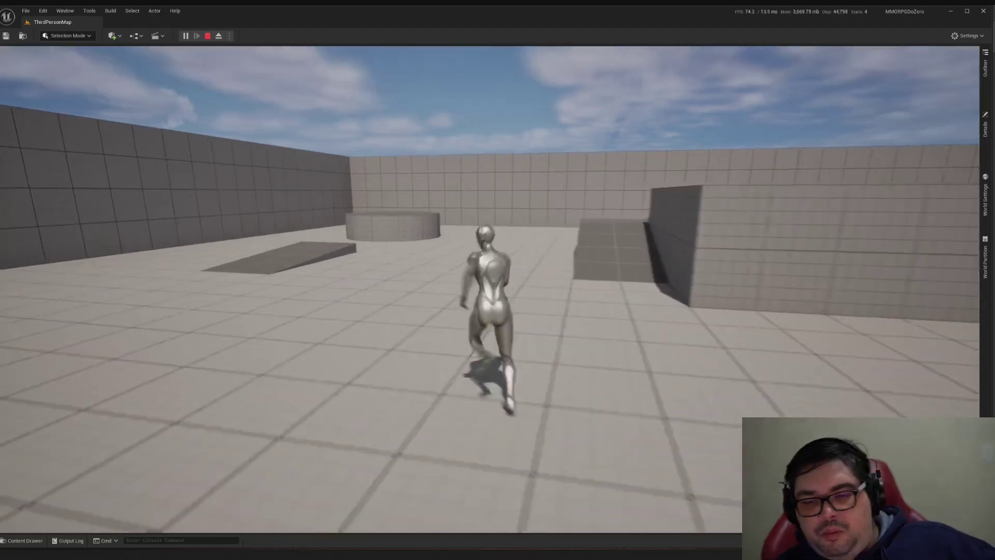
{"action": "key", "text": "w"}
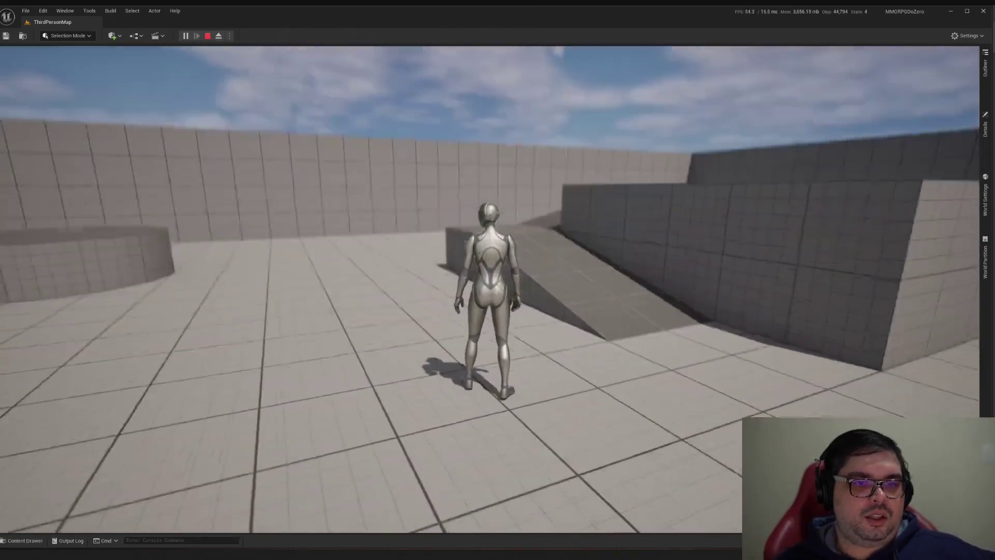
{"action": "key", "text": "a"}
{"action": "key", "text": "space"}
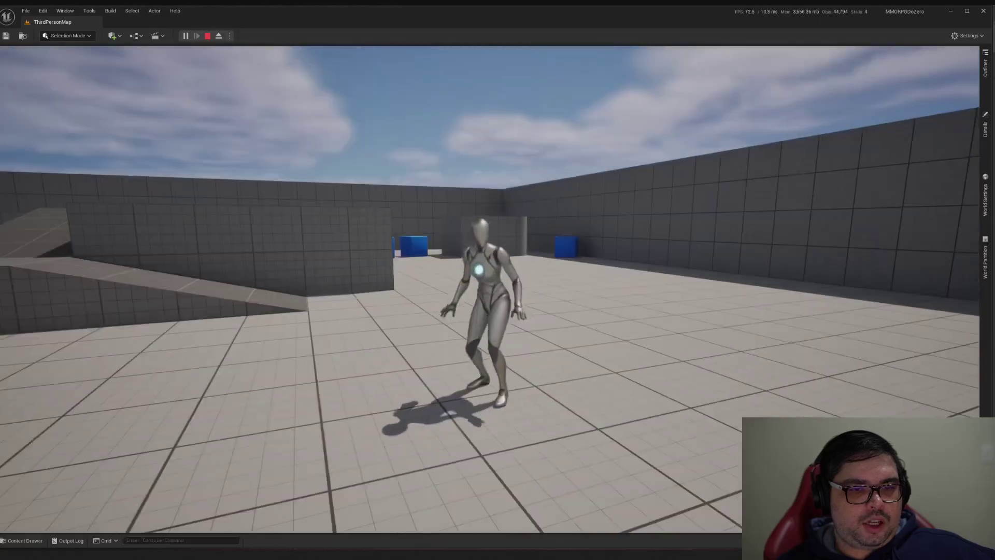
{"action": "key", "text": "w"}
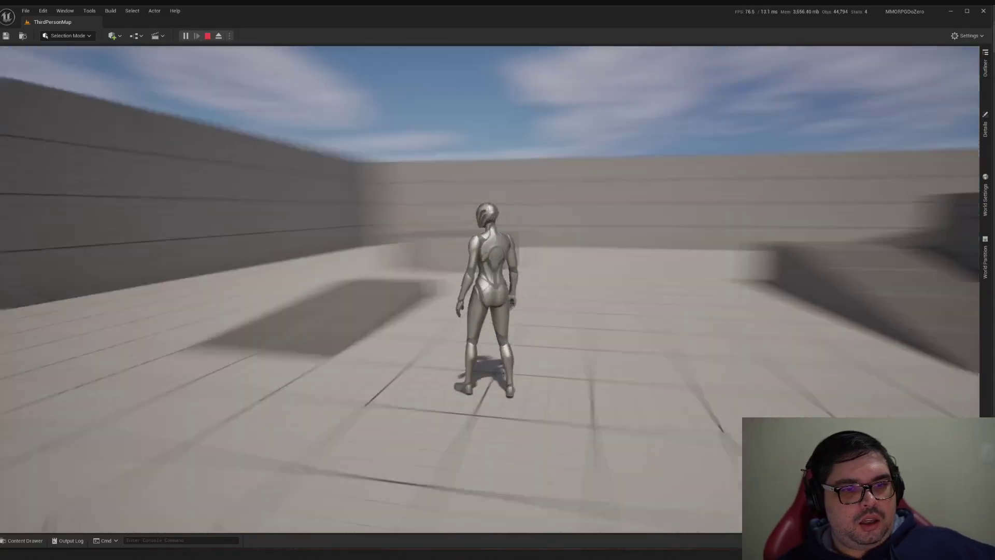
{"action": "key", "text": "Escape"}
Fly the viewport camera around the Third Person level, viewing the arena from inside and from above at different camera speeds.
{"action": "right_click_drag", "start_coordinate": [556, 159], "coordinate": [456, 125]}
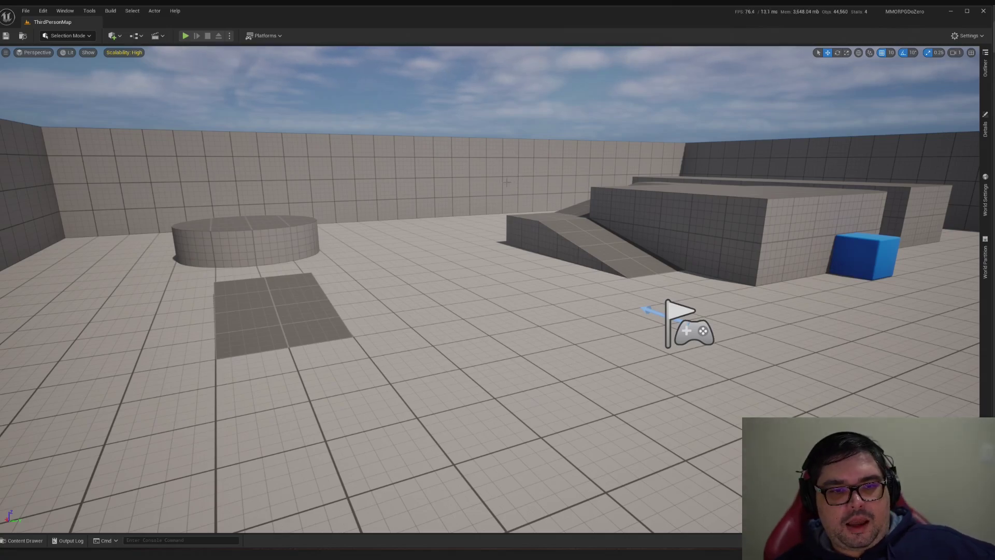
{"action": "right_click_drag", "start_coordinate": [456, 125], "coordinate": [505, 183]}
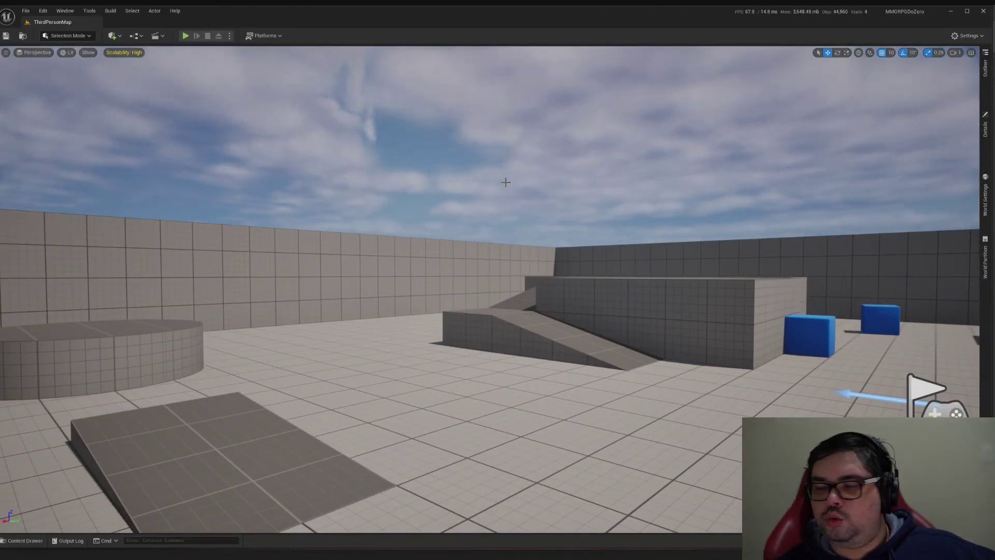
{"action": "mouse_move", "coordinate": [501, 183]}
{"action": "right_mouse_down"}
{"action": "mouse_move", "coordinate": [617, 178]}
{"action": "mouse_move", "coordinate": [501, 183]}
{"action": "right_mouse_up"}
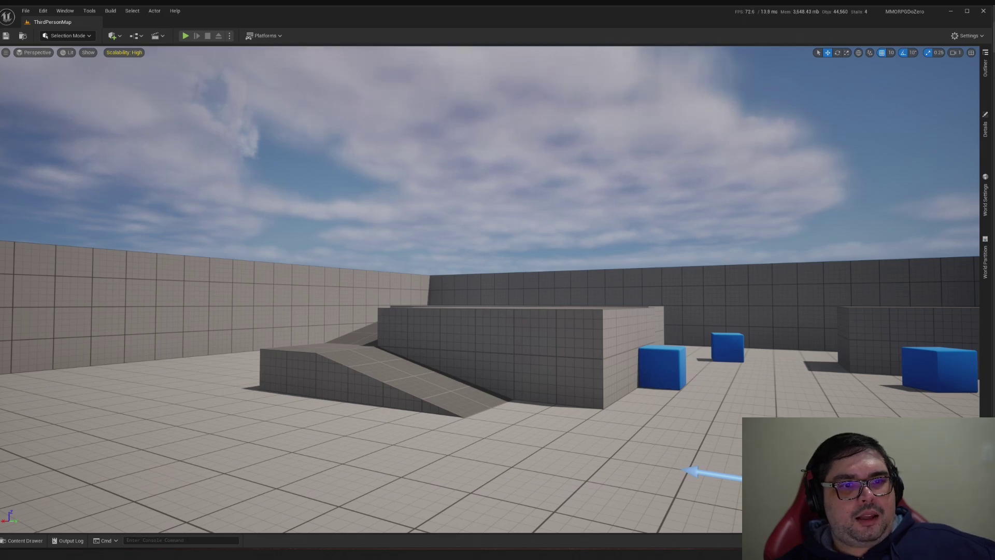
{"action": "right_click_drag", "start_coordinate": [501, 183], "coordinate": [500, 262]}
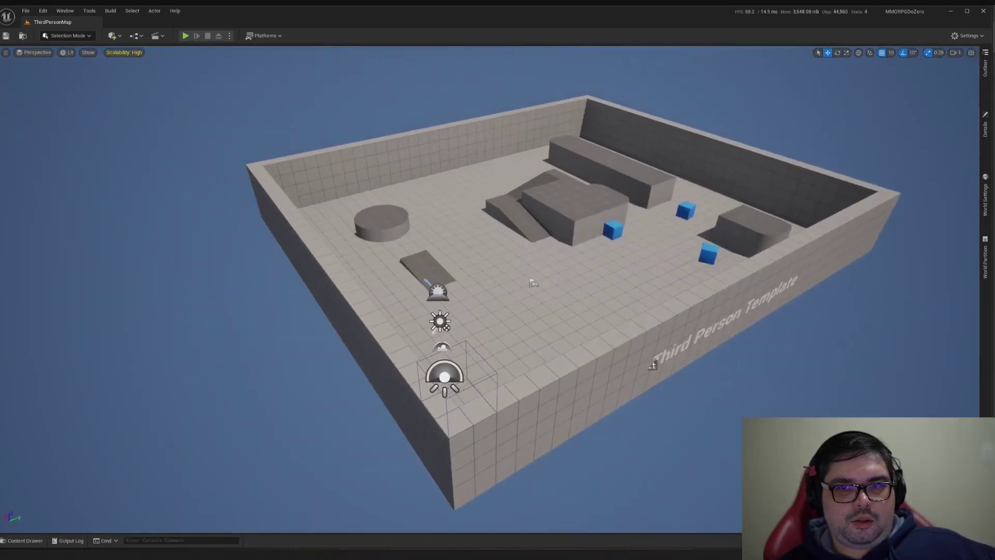
{"action": "right_click_drag", "start_coordinate": [349, 327], "coordinate": [349, 271]}
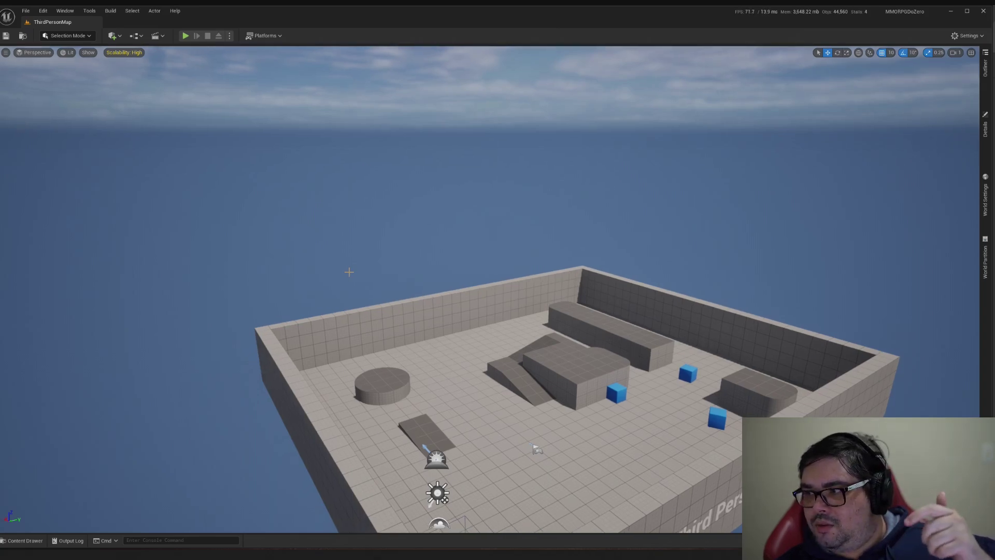
{"action": "mouse_move", "coordinate": [345, 274]}
{"action": "left_mouse_down"}
{"action": "mouse_move", "coordinate": [372, 273]}
{"action": "mouse_move", "coordinate": [345, 272]}
{"action": "left_mouse_up"}
{"action": "key", "text": "w"}
{"action": "right_click_drag", "start_coordinate": [346, 272], "coordinate": [528, 280]}
{"action": "scroll", "coordinate": [356, 244], "scroll_direction": "up", "scroll_amount": 5}
{"action": "scroll", "coordinate": [518, 321], "scroll_direction": "up", "scroll_amount": 2}
{"action": "scroll", "coordinate": [529, 280], "scroll_direction": "down", "scroll_amount": 3}
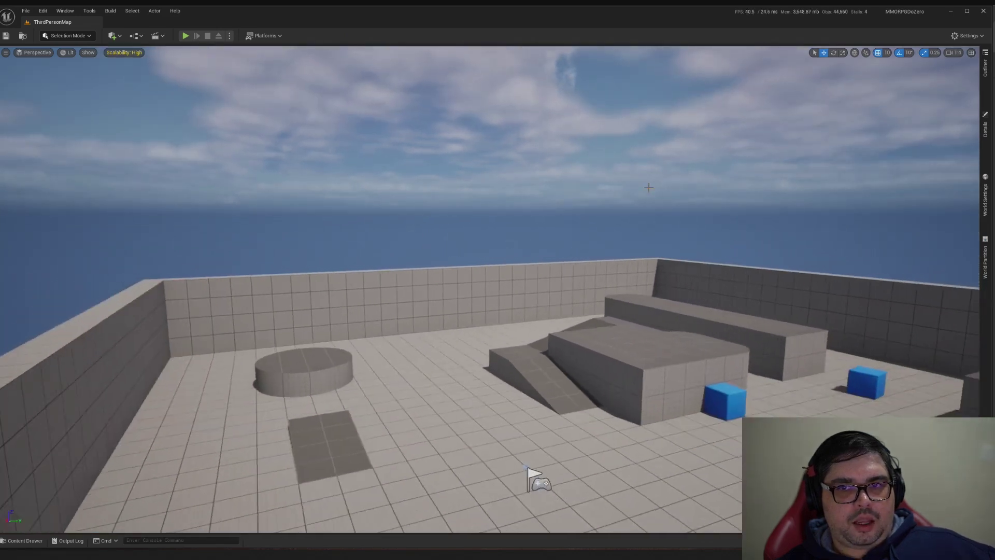
Raise the viewport camera speed to 4.2 and test it by flying through the level.
{"action": "left_click", "coordinate": [951, 52]}
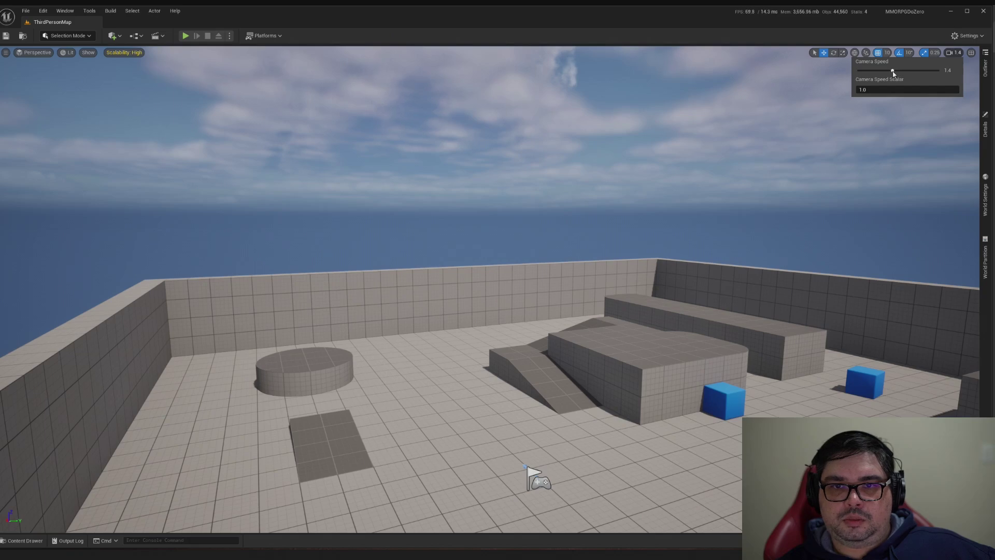
{"action": "mouse_move", "coordinate": [893, 71]}
{"action": "left_mouse_down"}
{"action": "mouse_move", "coordinate": [928, 74]}
{"action": "mouse_move", "coordinate": [858, 75]}
{"action": "mouse_move", "coordinate": [929, 72]}
{"action": "mouse_move", "coordinate": [908, 71]}
{"action": "left_mouse_up"}
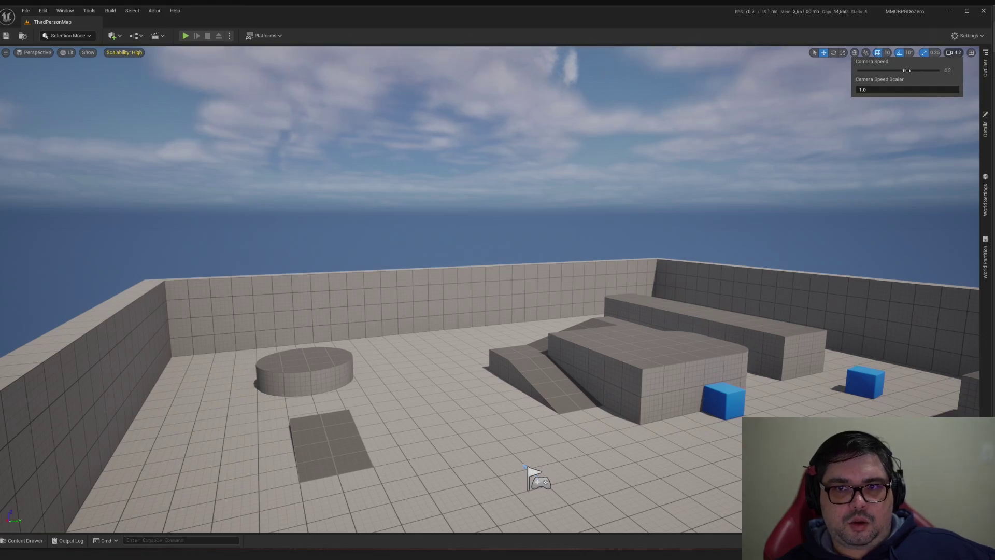
{"action": "right_click_drag", "start_coordinate": [663, 218], "coordinate": [746, 254]}
{"action": "key", "text": "s"}
{"action": "key", "text": "w"}
{"action": "right_click_drag", "start_coordinate": [561, 324], "coordinate": [563, 303]}
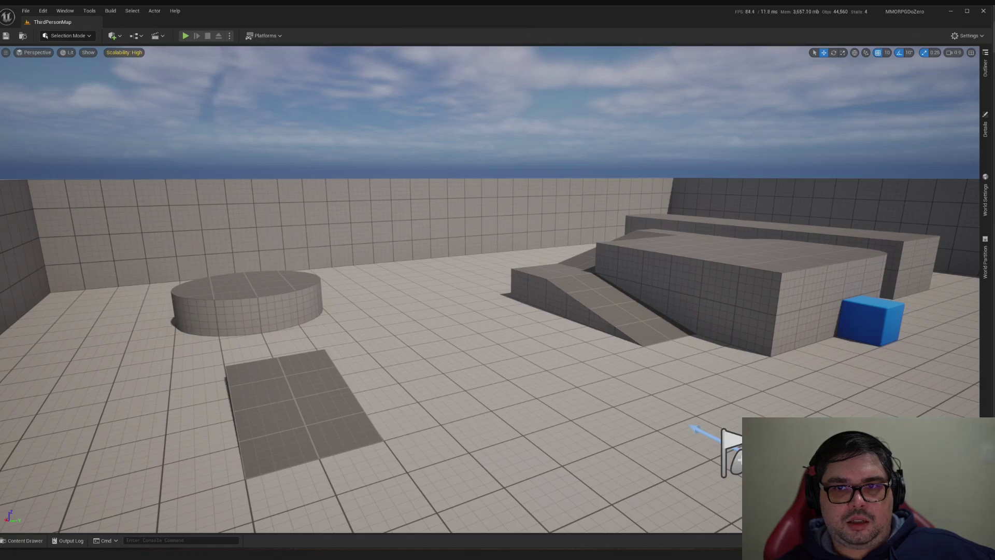
Fly in close to the ramp beside the large central block and select it.
{"action": "right_click_drag", "start_coordinate": [738, 129], "coordinate": [785, 174]}
{"action": "key", "text": "w"}
{"action": "scroll", "coordinate": [770, 137], "scroll_direction": "up", "scroll_amount": 1}
{"action": "scroll", "coordinate": [785, 146], "scroll_direction": "up", "scroll_amount": 3}
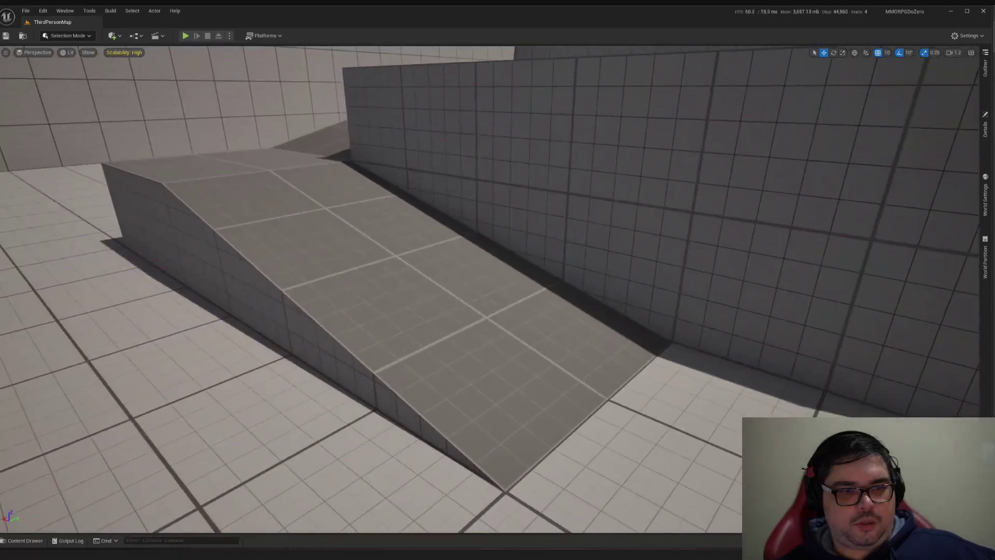
{"action": "left_click", "coordinate": [486, 263]}
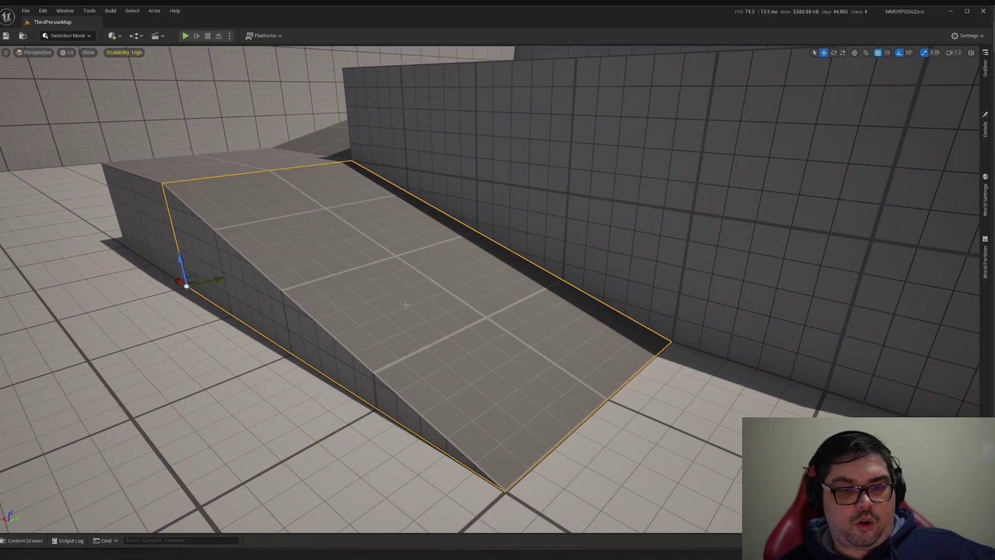
Fly forward and back around the selected ramp at different camera speeds to view it in the arena.
{"action": "right_click_drag", "start_coordinate": [406, 304], "coordinate": [435, 288]}
{"action": "key", "text": "w"}
{"action": "scroll", "coordinate": [416, 319], "scroll_direction": "down", "scroll_amount": 6}
{"action": "scroll", "coordinate": [413, 315], "scroll_direction": "up", "scroll_amount": 5}
{"action": "key", "text": "s"}
{"action": "key", "text": "w"}
{"action": "key", "text": "s"}
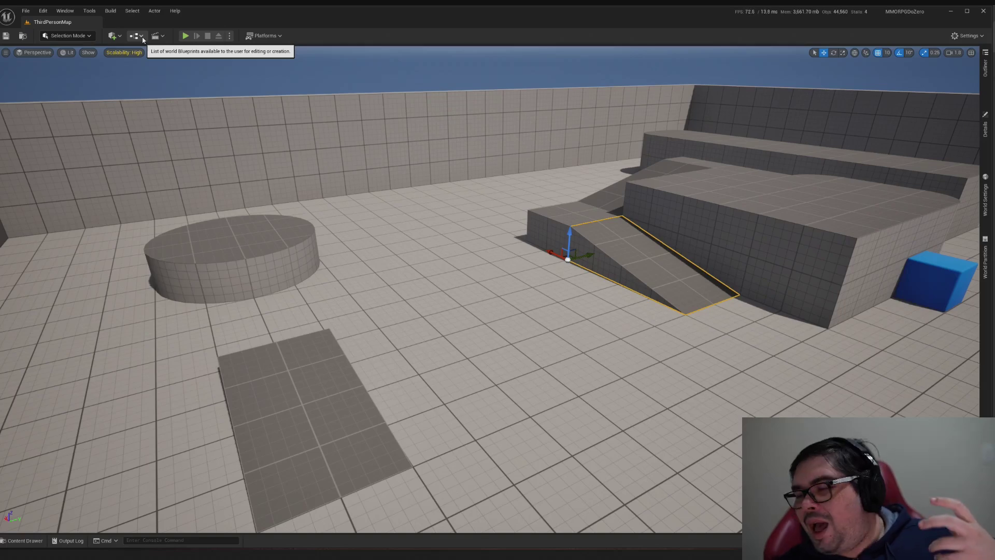
Check the available editor modes, stay in Selection mode, and select the large block, the nearby blue cube and the ramp in turn.
{"action": "left_click", "coordinate": [69, 36]}
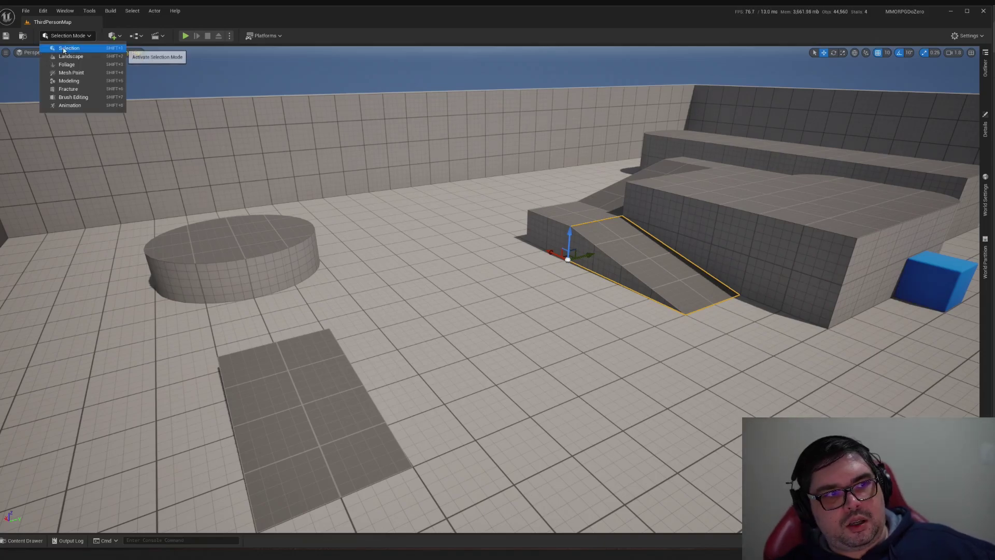
{"action": "right_click_drag", "start_coordinate": [74, 62], "coordinate": [74, 62]}
{"action": "right_click_drag", "start_coordinate": [433, 169], "coordinate": [432, 170]}
{"action": "left_click", "coordinate": [589, 231]}
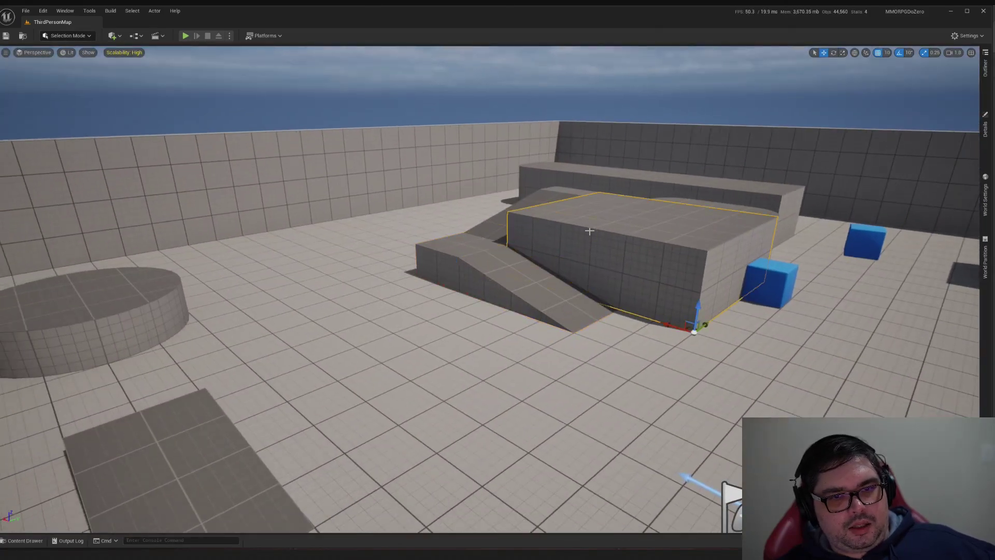
{"action": "left_click", "coordinate": [759, 282]}
{"action": "left_click", "coordinate": [598, 300]}
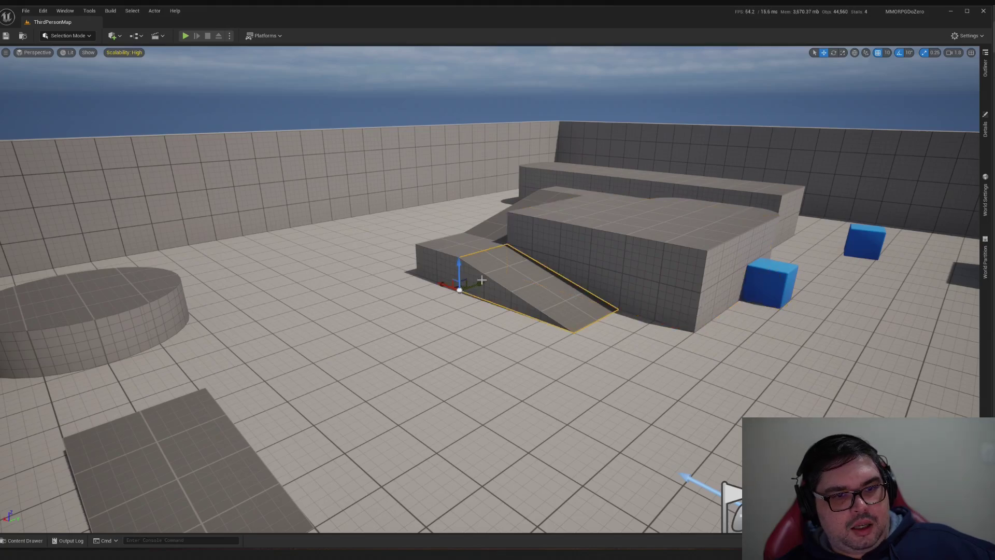
Try the move, rotate and scale gizmos on the selected ramp and clear the selection.
{"action": "mouse_move", "coordinate": [446, 284]}
{"action": "left_mouse_down"}
{"action": "mouse_move", "coordinate": [473, 284]}
{"action": "mouse_move", "coordinate": [431, 280]}
{"action": "mouse_move", "coordinate": [442, 281]}
{"action": "left_mouse_up"}
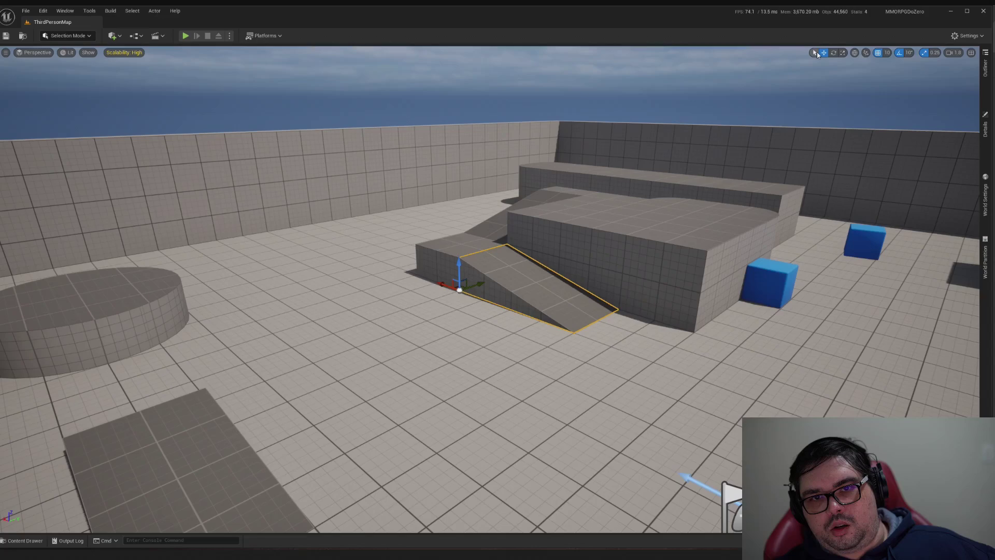
{"action": "left_click", "coordinate": [832, 53]}
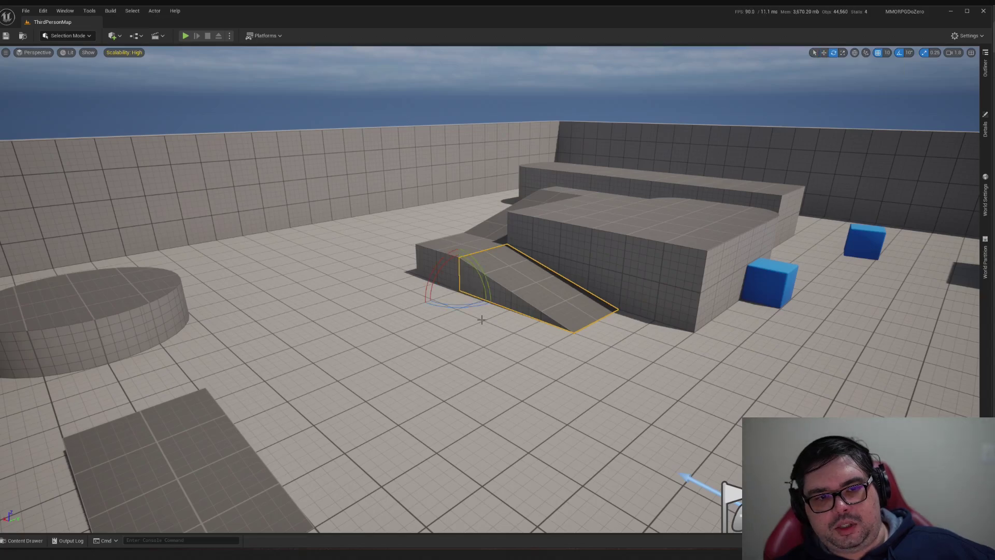
{"action": "left_click_drag", "start_coordinate": [468, 302], "coordinate": [503, 303]}
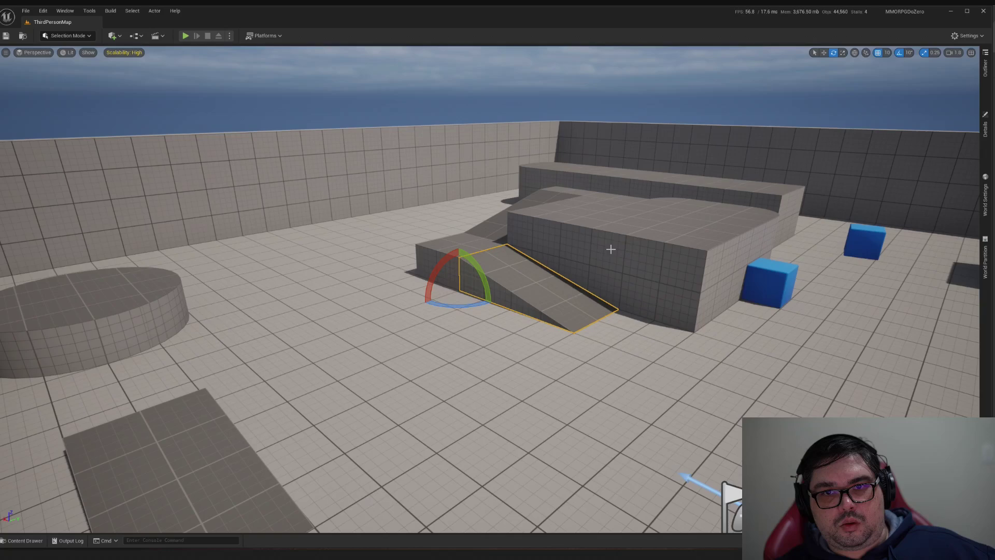
{"action": "left_click", "coordinate": [843, 53]}
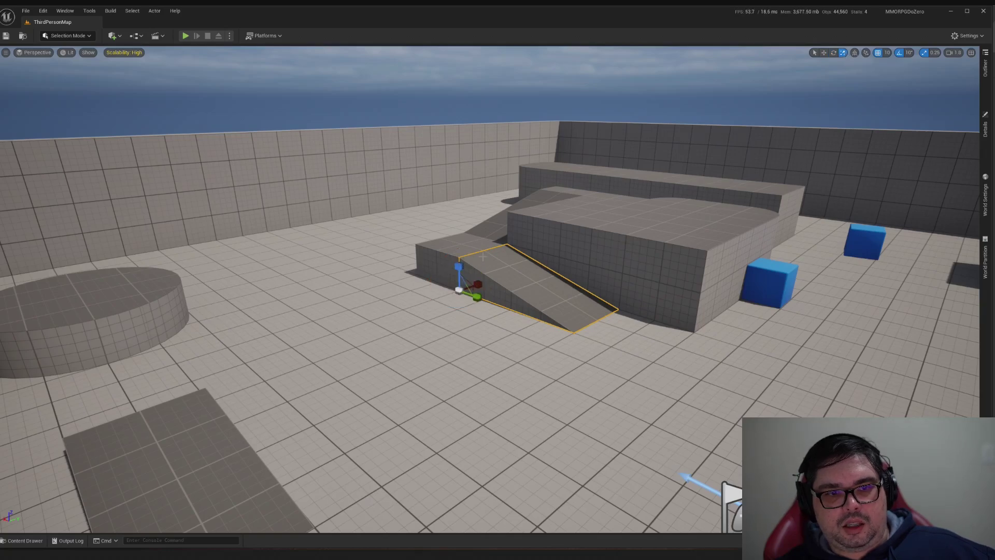
{"action": "mouse_move", "coordinate": [459, 288]}
{"action": "left_mouse_down"}
{"action": "mouse_move", "coordinate": [469, 244]}
{"action": "mouse_move", "coordinate": [464, 286]}
{"action": "left_mouse_up"}
{"action": "left_click", "coordinate": [446, 158]}
{"action": "left_click", "coordinate": [442, 112]}
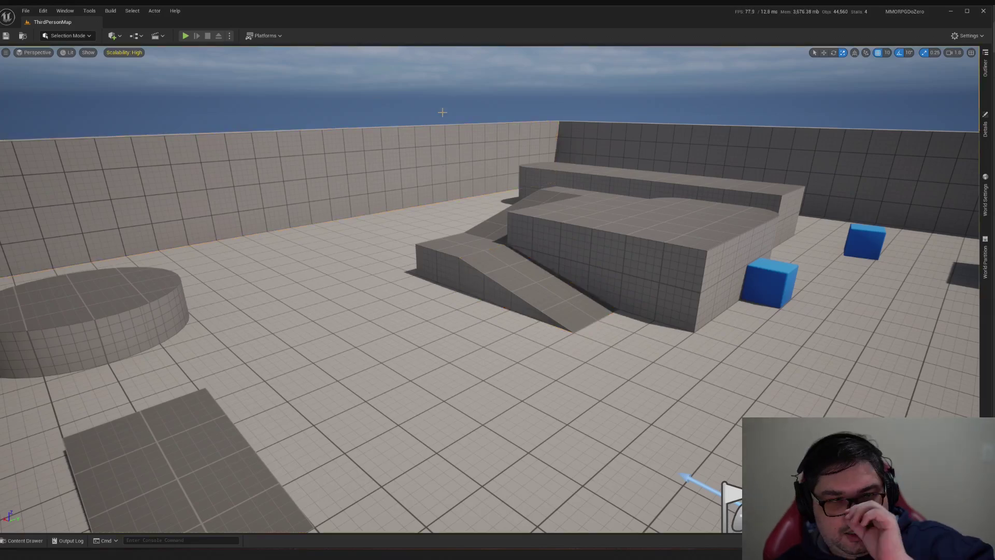
Switch the editor from Selection mode to Mesh Paint mode.
{"action": "left_click", "coordinate": [82, 36]}
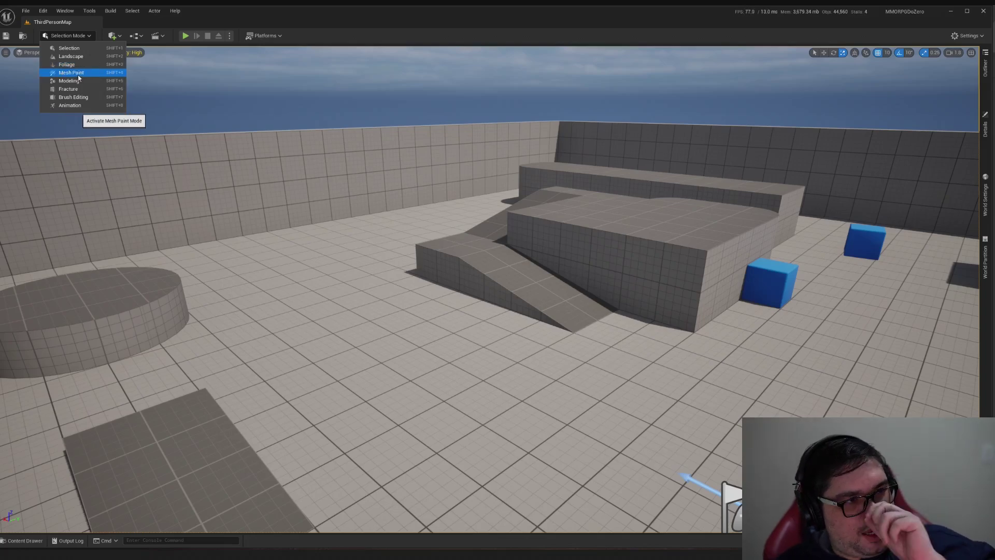
{"action": "left_click", "coordinate": [78, 75]}
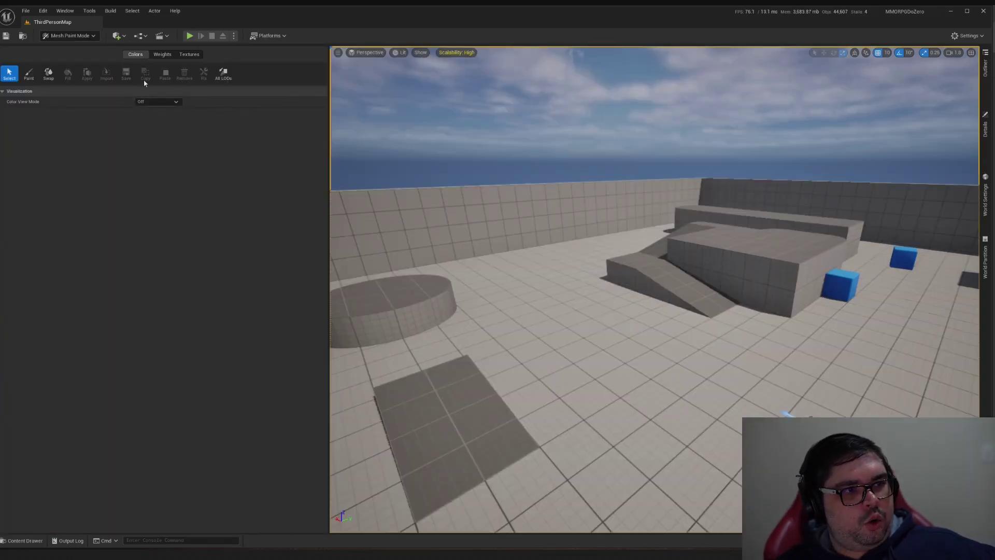
Narrow the Mesh Paint tool area, view the Modeling mode tools and return to Mesh Paint mode.
{"action": "left_click_drag", "start_coordinate": [325, 149], "coordinate": [246, 148]}
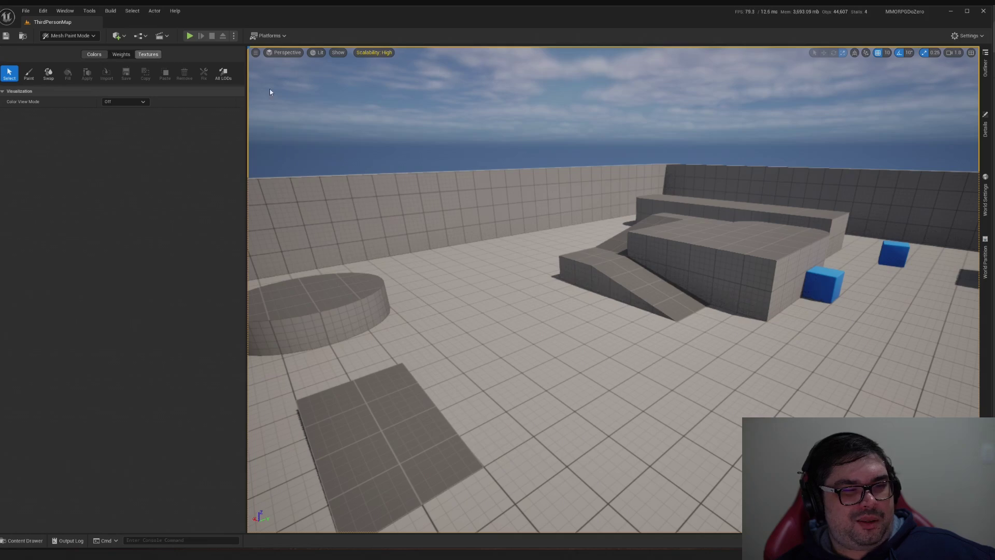
{"action": "left_click", "coordinate": [64, 35]}
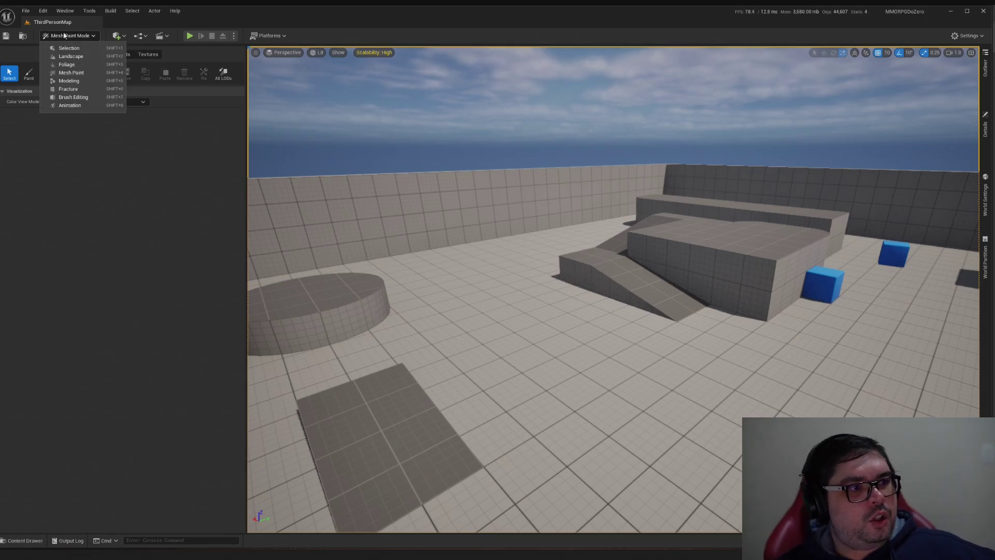
{"action": "left_click", "coordinate": [78, 81]}
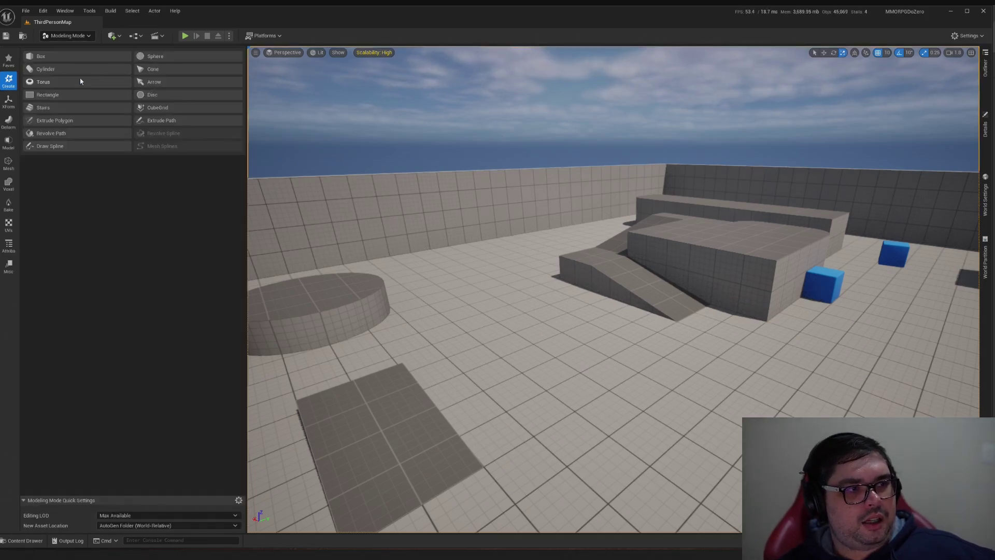
{"action": "left_click", "coordinate": [73, 36]}
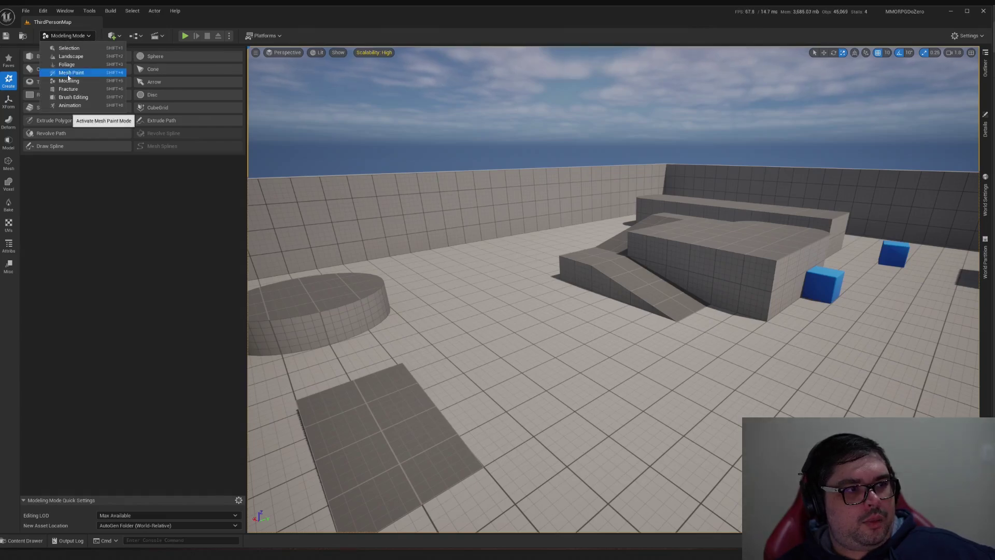
{"action": "left_click", "coordinate": [68, 74]}
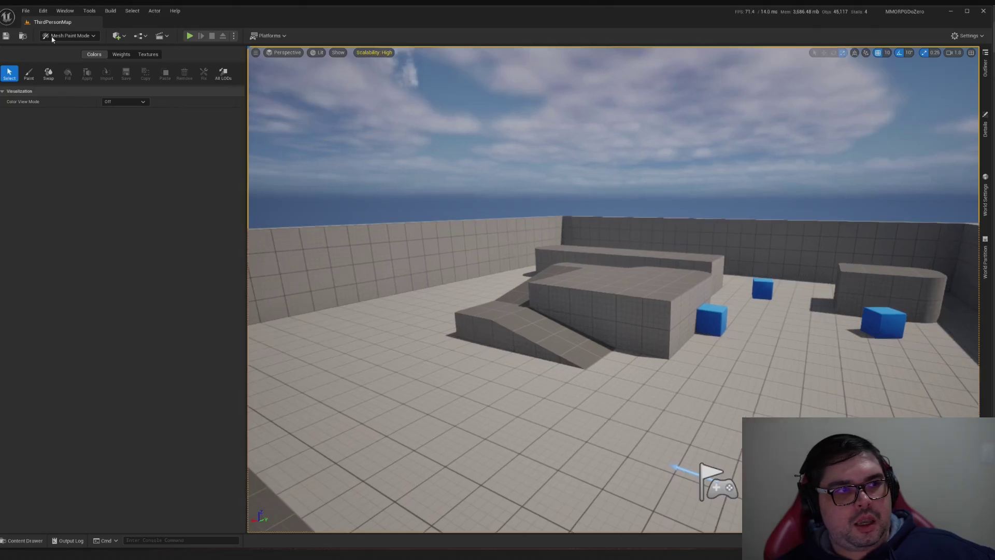
Switch from Mesh Paint to Modeling mode and select the large block beside the ramp.
{"action": "left_click", "coordinate": [55, 37]}
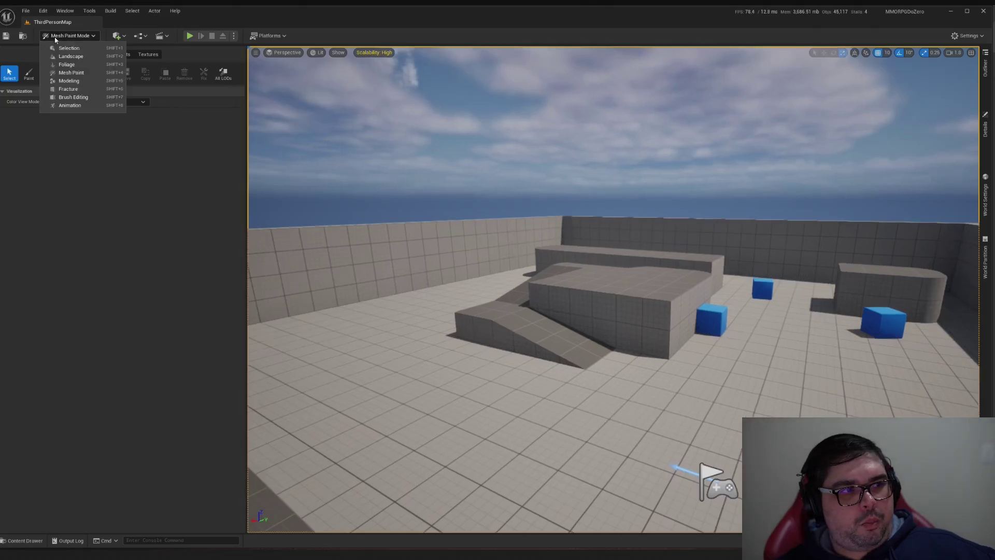
{"action": "left_click", "coordinate": [68, 81]}
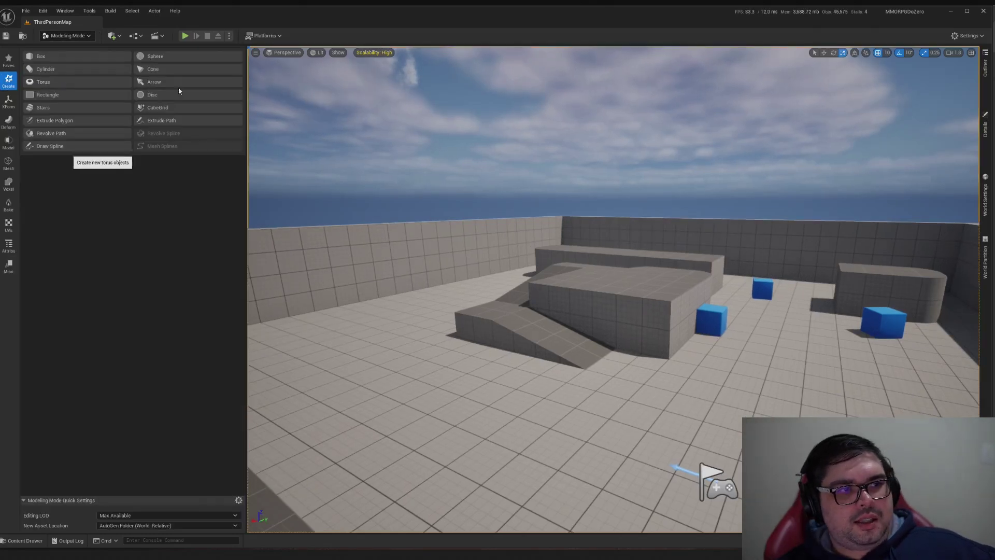
{"action": "left_click", "coordinate": [589, 305]}
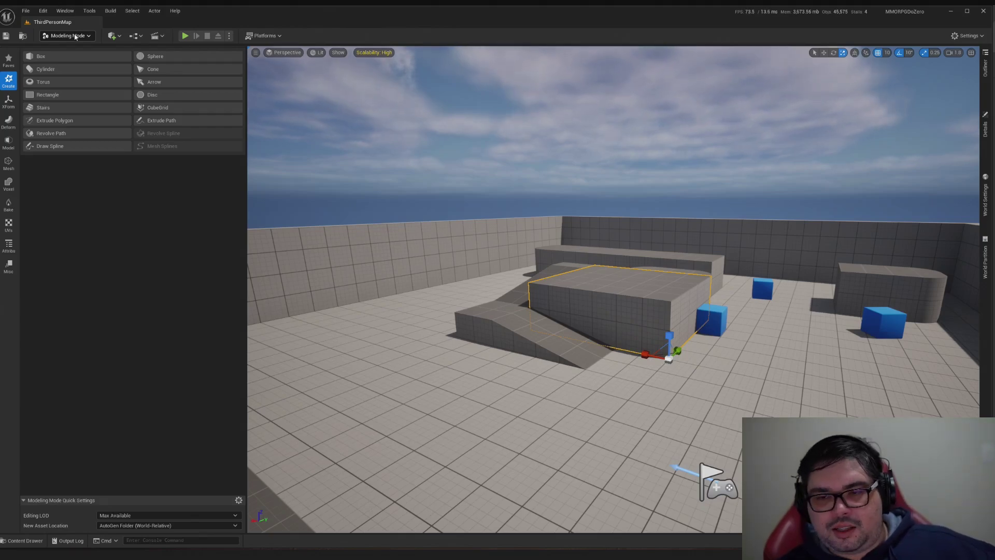
Switch to Fracture mode, select the ramp and frame it for a closer look.
{"action": "left_click", "coordinate": [66, 35]}
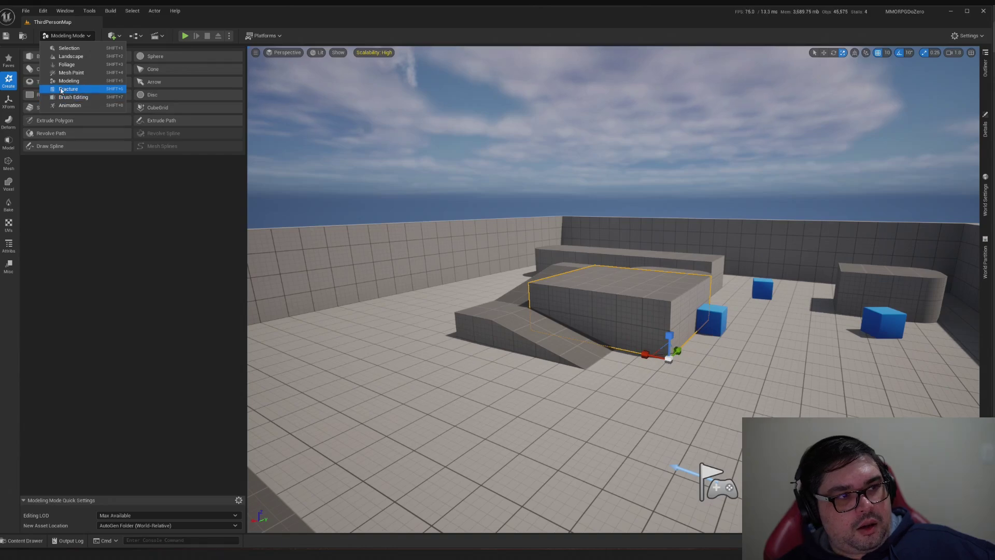
{"action": "left_click", "coordinate": [68, 93]}
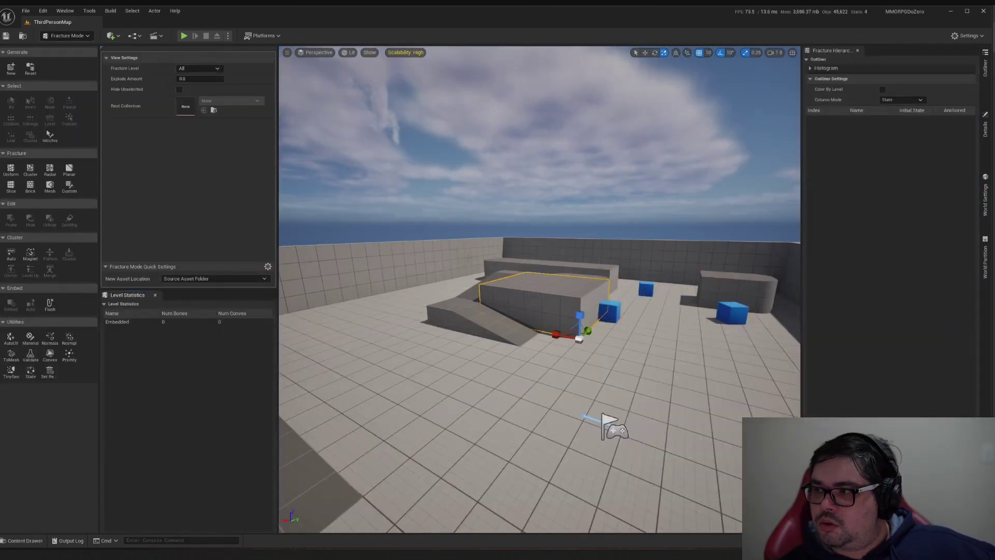
{"action": "left_click", "coordinate": [502, 325]}
{"action": "key", "text": "f"}
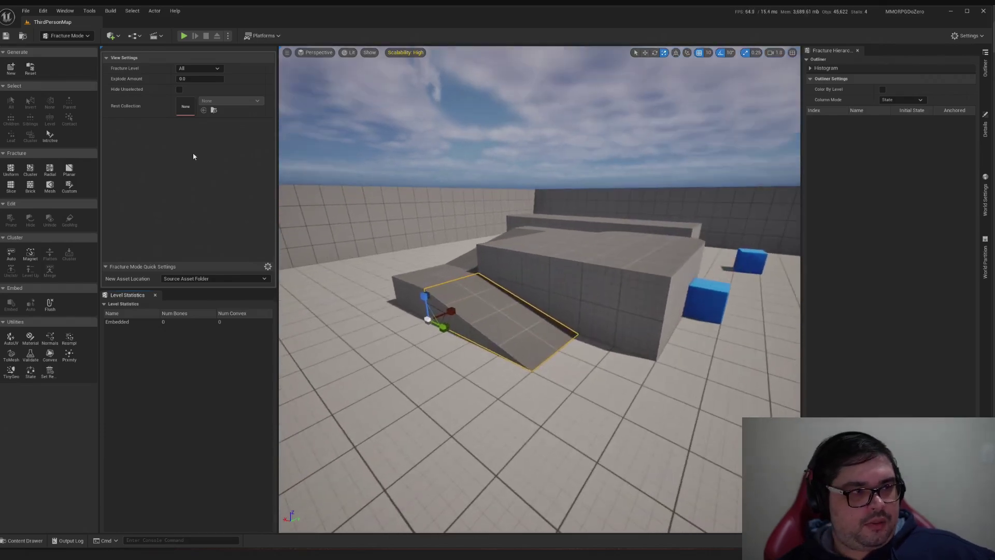
{"action": "key", "text": "w"}
{"action": "right_click_drag", "start_coordinate": [505, 231], "coordinate": [504, 231]}
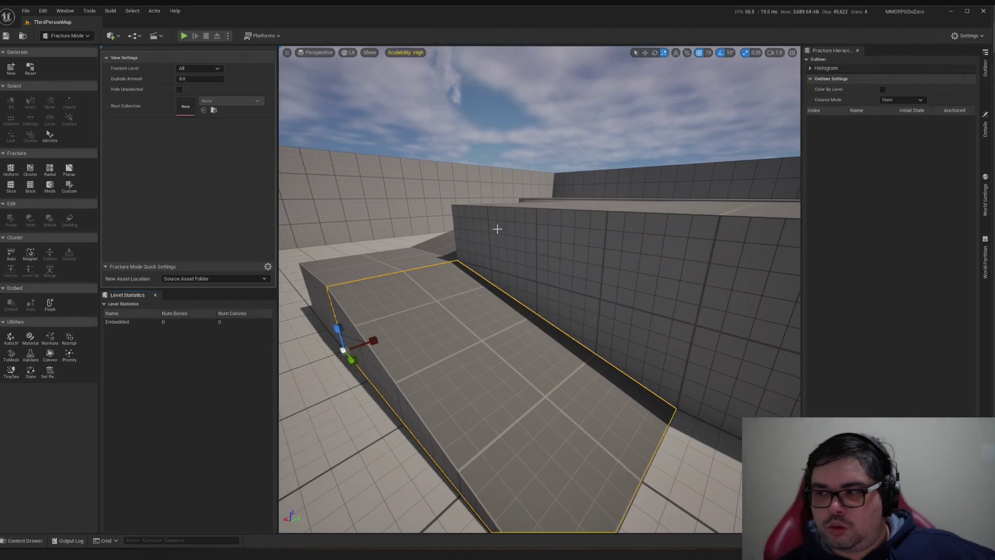
{"action": "scroll", "coordinate": [499, 228], "scroll_direction": "down", "scroll_amount": 5}
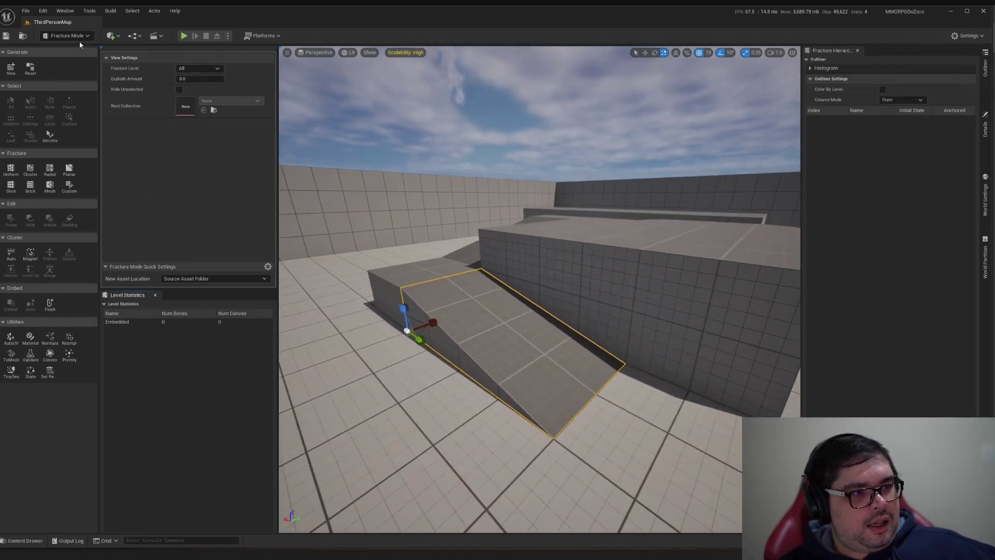
Leave Fracture mode, check the new-landscape settings in Landscape mode and return to Selection mode.
{"action": "left_click", "coordinate": [62, 35]}
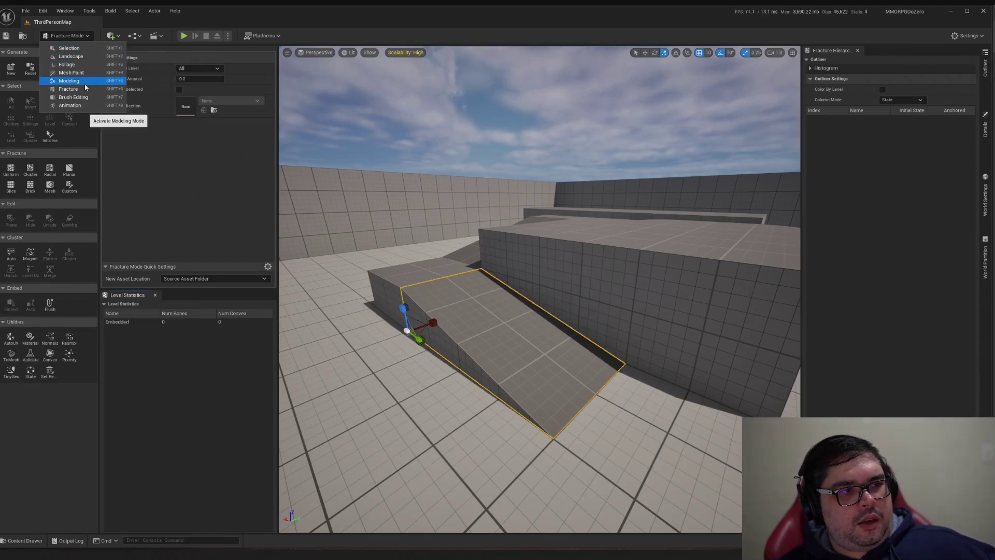
{"action": "left_click", "coordinate": [65, 48]}
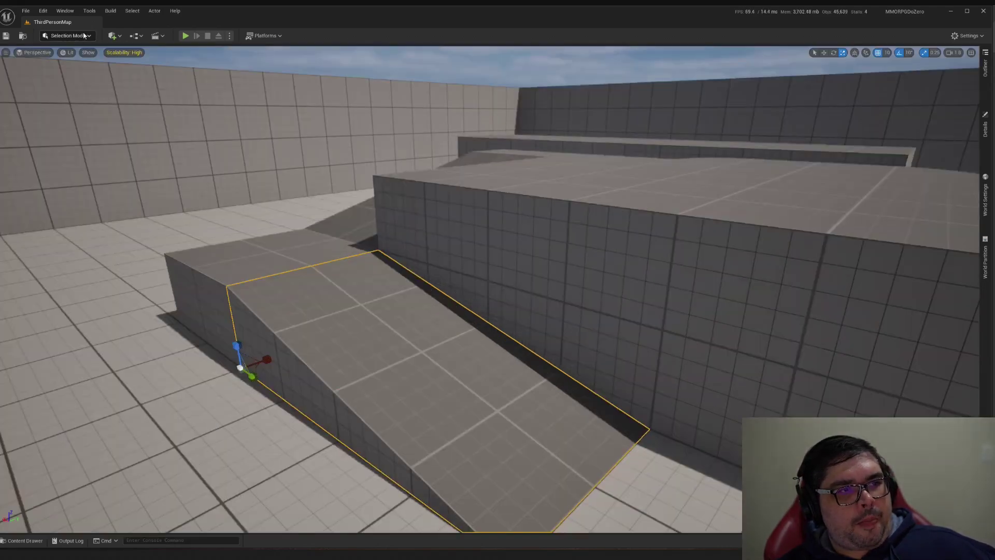
{"action": "left_click", "coordinate": [82, 35]}
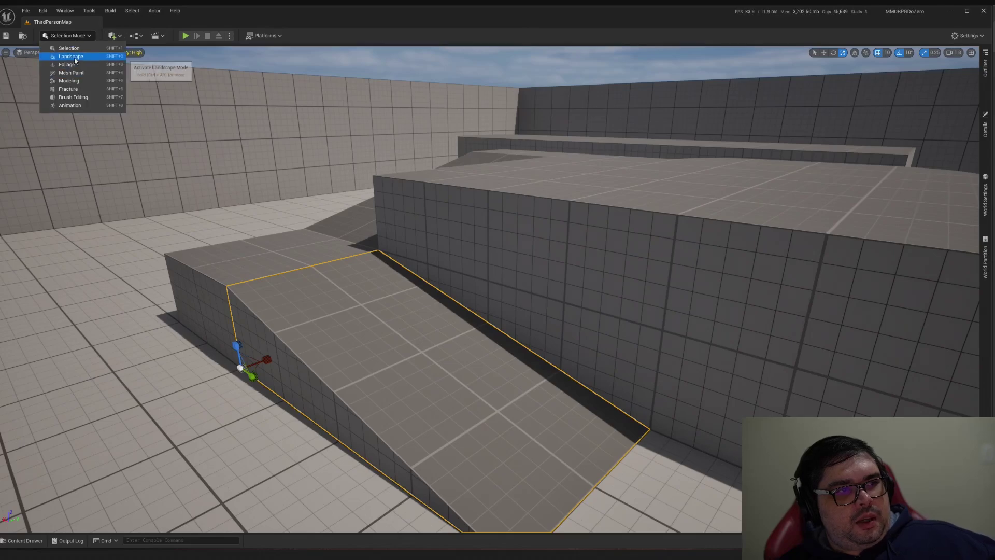
{"action": "left_click", "coordinate": [72, 56]}
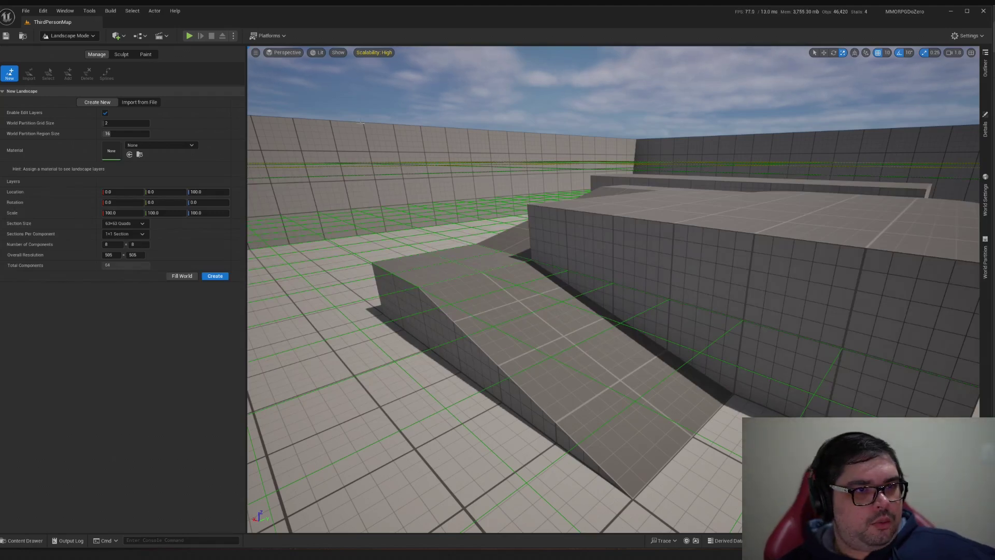
{"action": "left_click", "coordinate": [68, 36]}
{"action": "left_click", "coordinate": [61, 48]}
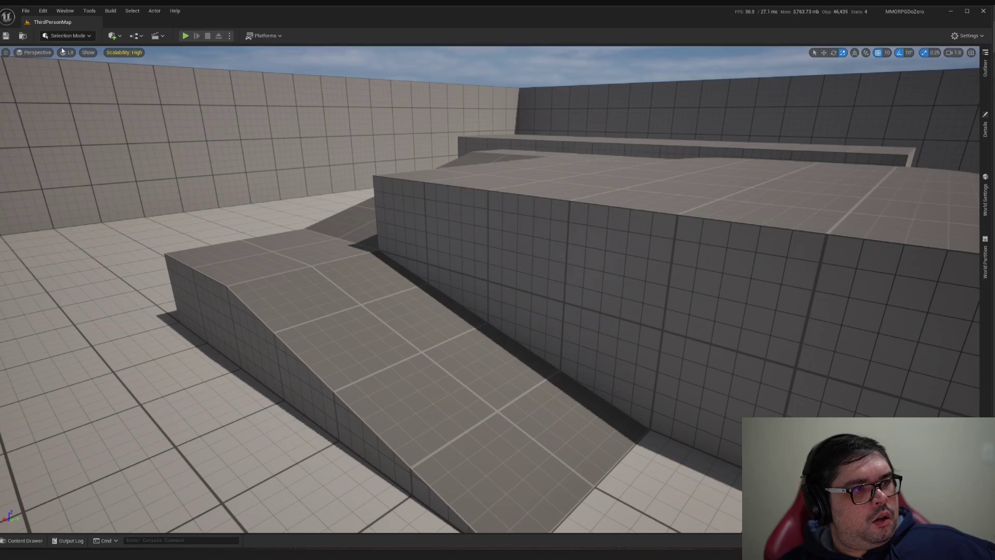
Place a Sphere shape above the ramp in front of the large block and activate the Move tool.
{"action": "right_click_drag", "start_coordinate": [489, 290], "coordinate": [549, 284]}
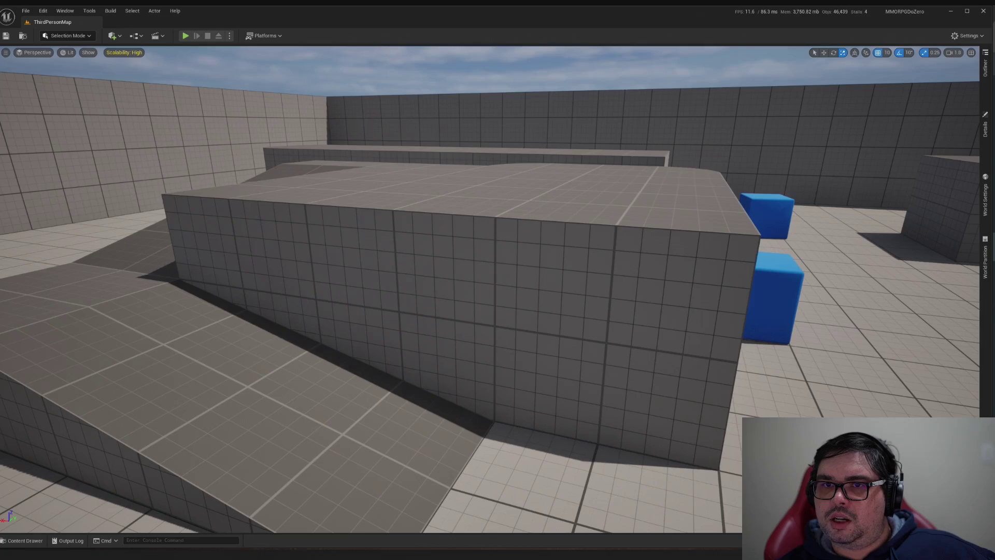
{"action": "left_click", "coordinate": [113, 35]}
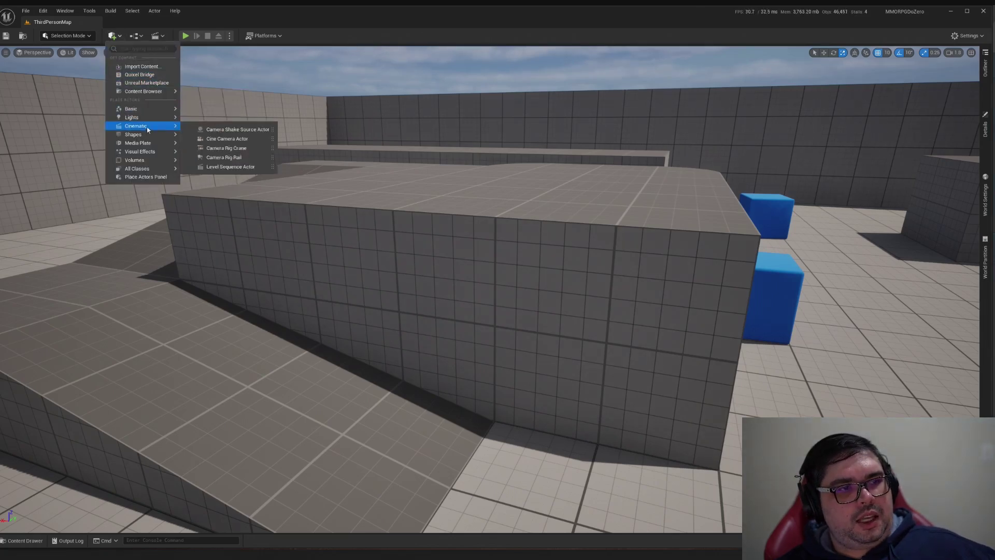
{"action": "mouse_move", "coordinate": [140, 111]}
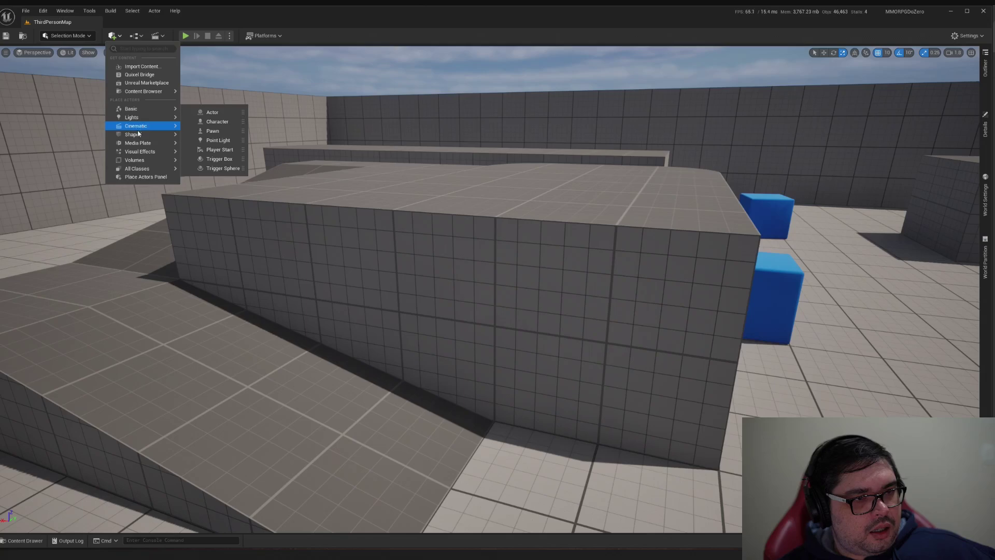
{"action": "mouse_move", "coordinate": [137, 136]}
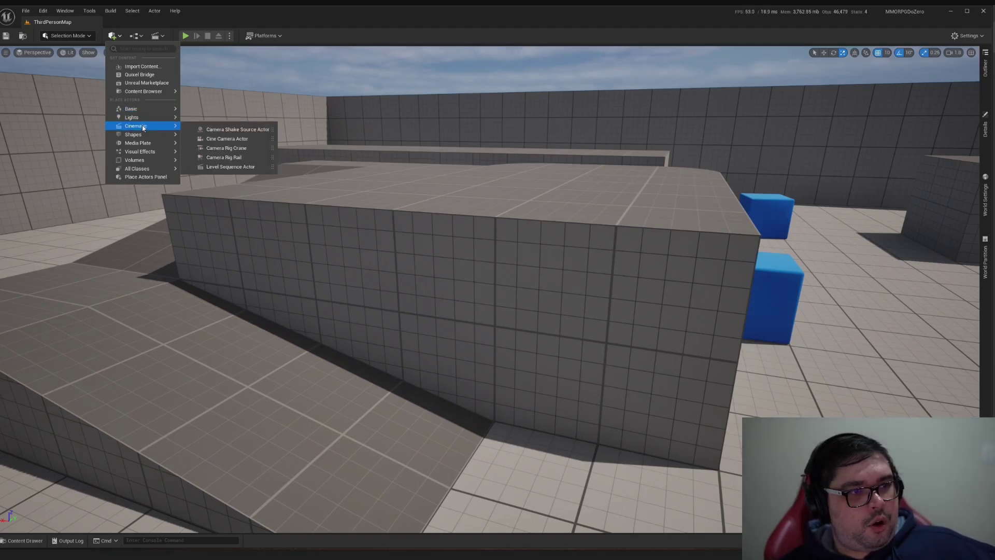
{"action": "left_click_drag", "start_coordinate": [214, 148], "coordinate": [264, 272]}
{"action": "key", "text": "w"}
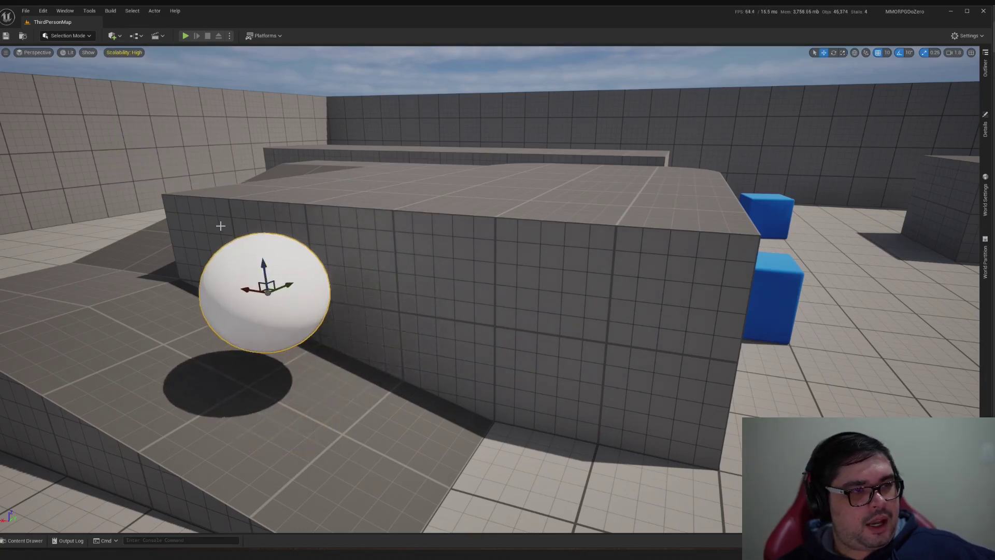
Add a Cylinder shape to the level.
{"action": "left_click", "coordinate": [113, 35]}
{"action": "mouse_move", "coordinate": [141, 118]}
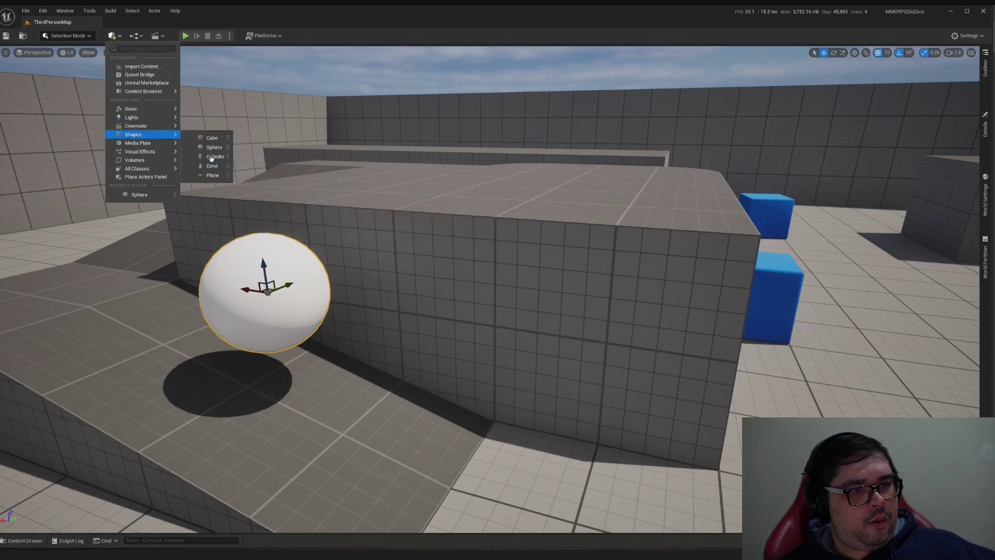
{"action": "left_click", "coordinate": [211, 157]}
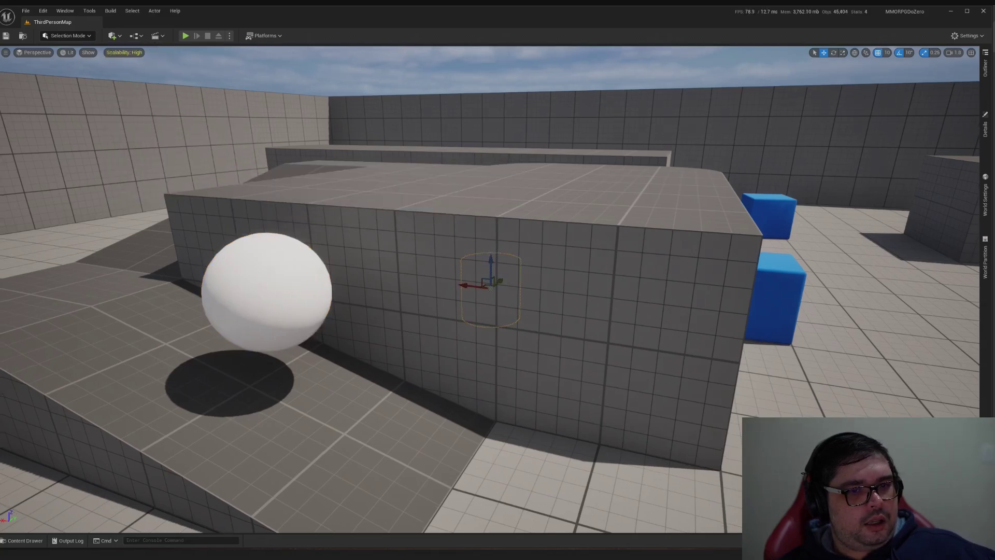
Move the large block away from the ramp to uncover the cylinder, and place the cylinder on the ramp below the sphere.
{"action": "left_click", "coordinate": [497, 278]}
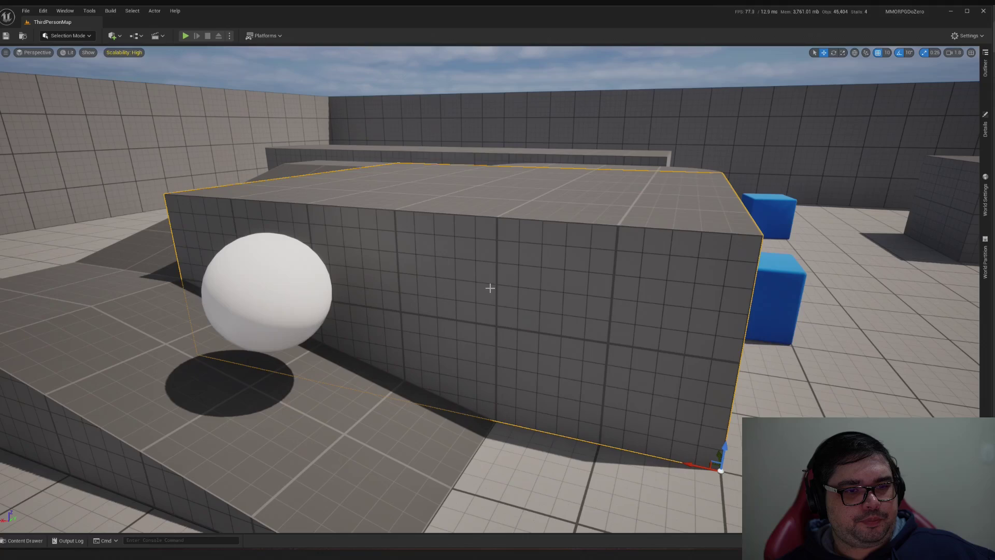
{"action": "left_click_drag", "start_coordinate": [717, 455], "coordinate": [687, 373]}
{"action": "right_click_drag", "start_coordinate": [473, 271], "coordinate": [482, 272]}
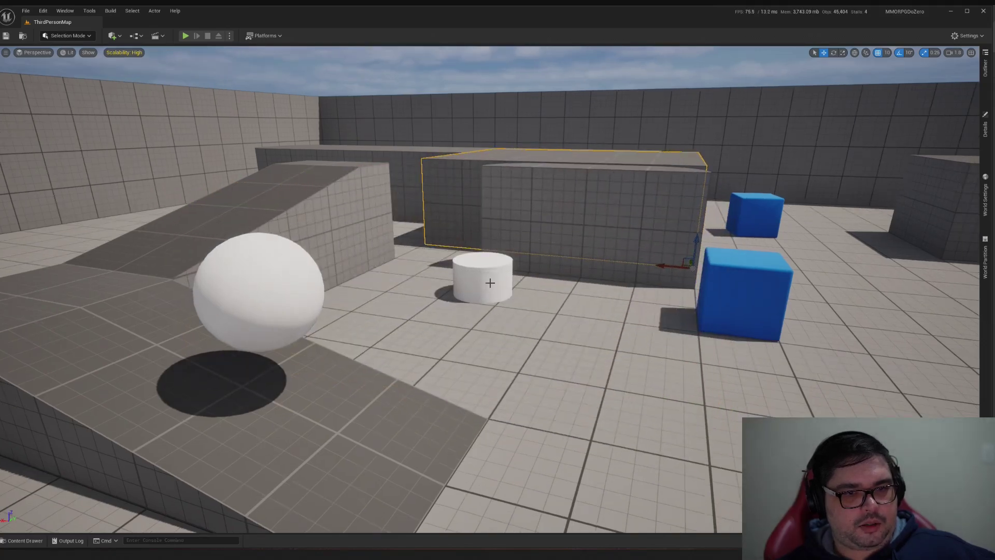
{"action": "left_click", "coordinate": [481, 274]}
{"action": "left_click_drag", "start_coordinate": [477, 282], "coordinate": [292, 441]}
Move the large block back against the side of the ramp.
{"action": "left_click", "coordinate": [477, 202]}
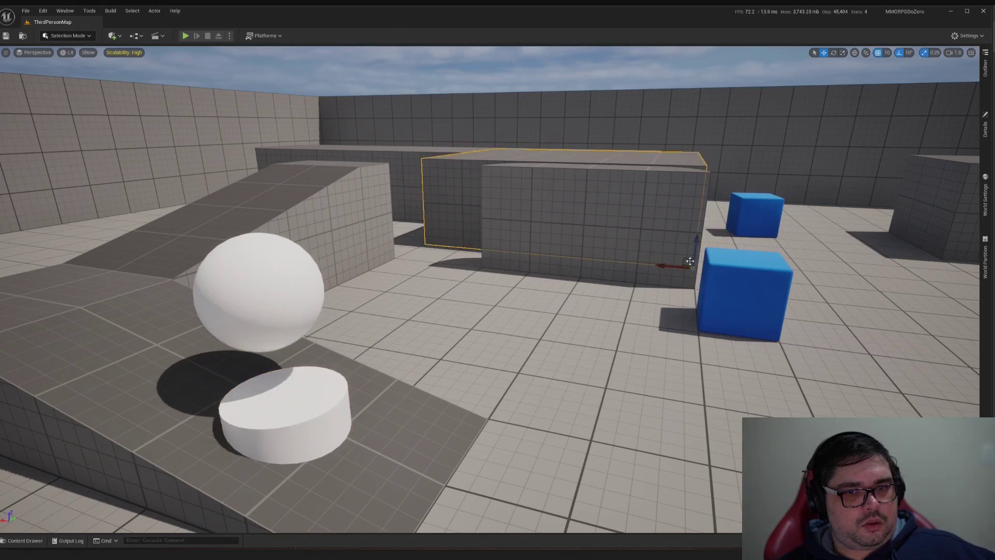
{"action": "left_click_drag", "start_coordinate": [690, 261], "coordinate": [699, 344]}
{"action": "key", "text": "f"}
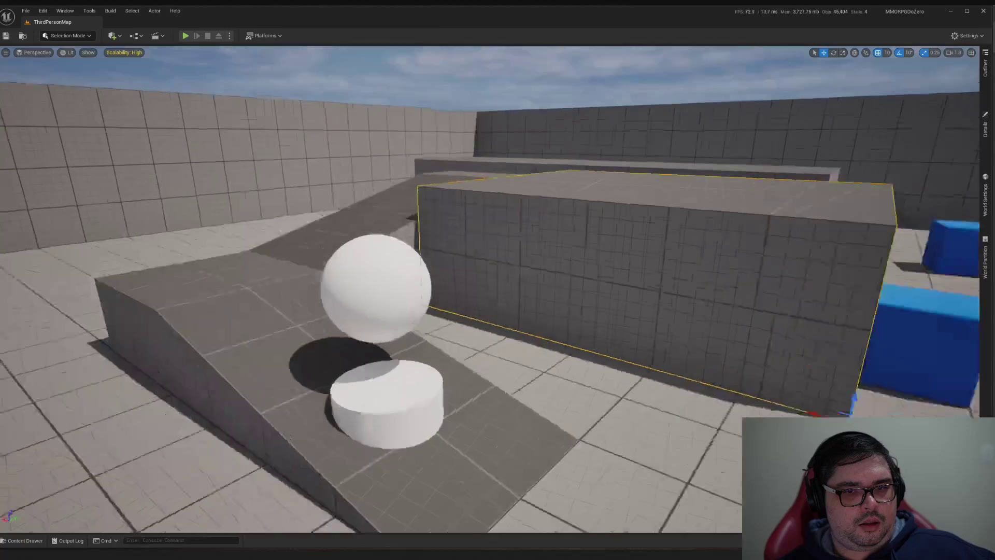
{"action": "scroll", "coordinate": [466, 311], "scroll_direction": "down", "scroll_amount": 5}
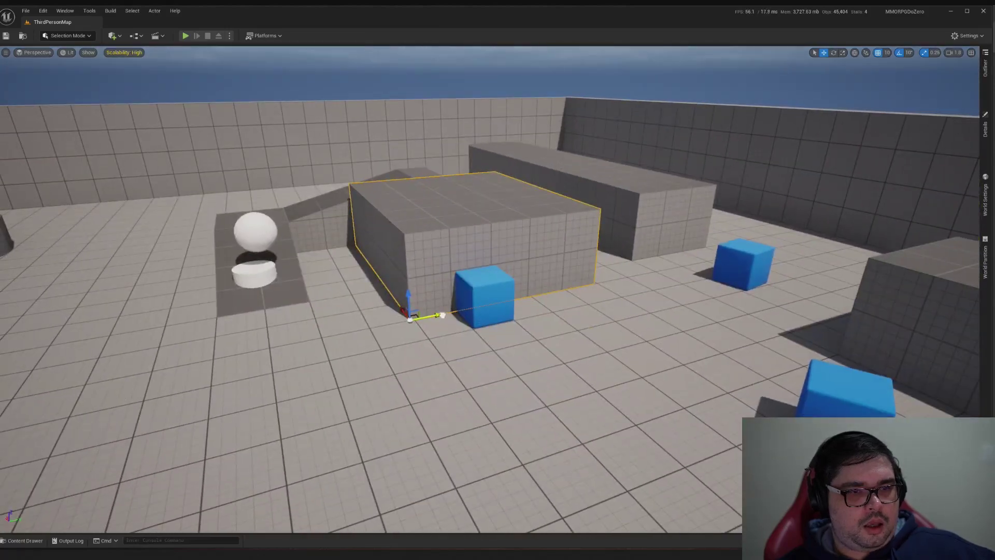
{"action": "left_click_drag", "start_coordinate": [441, 315], "coordinate": [362, 325]}
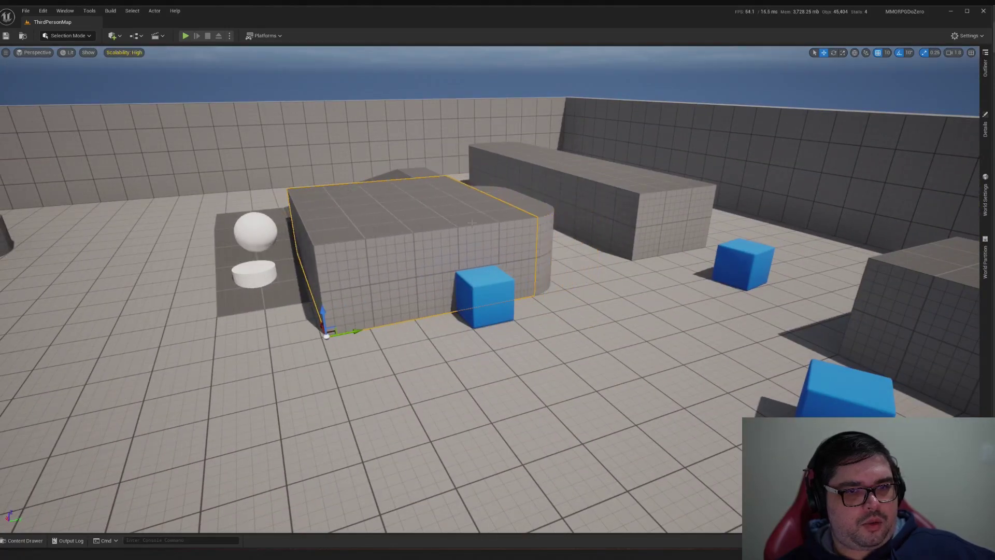
Select the cylinder sunk into the ramp and raise it into the air next to the sphere.
{"action": "key", "text": "w"}
{"action": "right_click_drag", "start_coordinate": [472, 220], "coordinate": [453, 256]}
{"action": "left_click", "coordinate": [444, 334]}
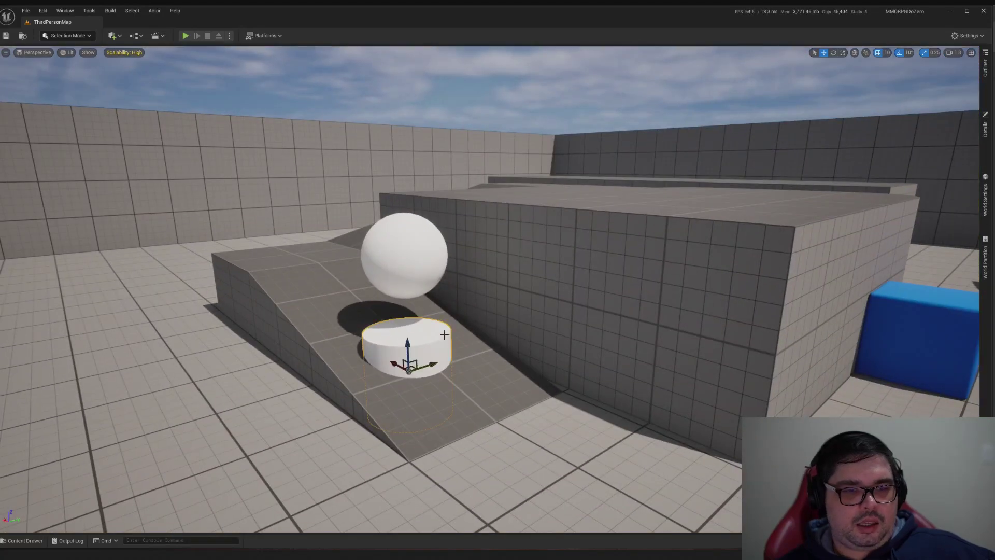
{"action": "key", "text": "Escape"}
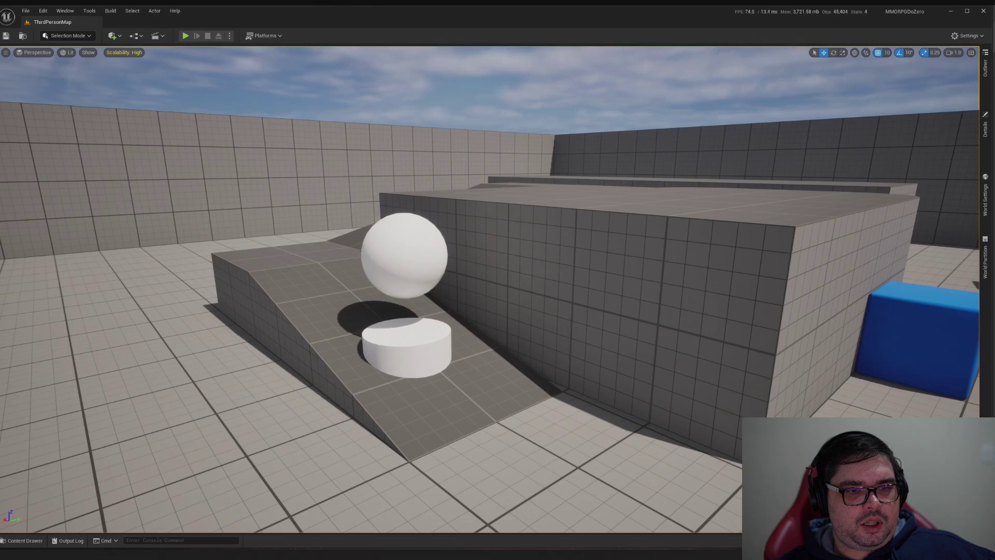
{"action": "left_click", "coordinate": [435, 332]}
{"action": "left_click_drag", "start_coordinate": [409, 342], "coordinate": [383, 161]}
{"action": "left_click_drag", "start_coordinate": [388, 195], "coordinate": [410, 216]}
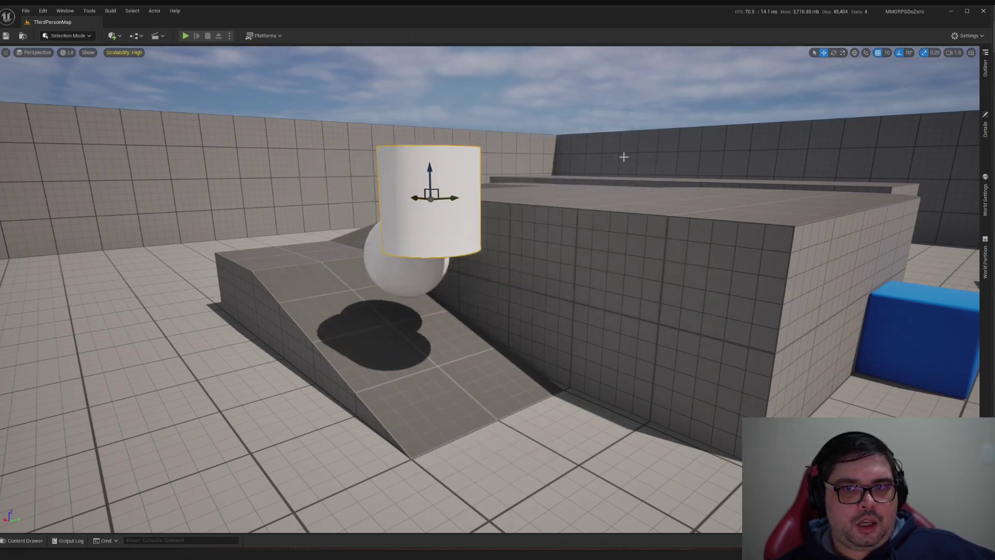
Set position grid snapping to 50 and move the cylinder along the ramp, clear of the sphere.
{"action": "left_click", "coordinate": [887, 53]}
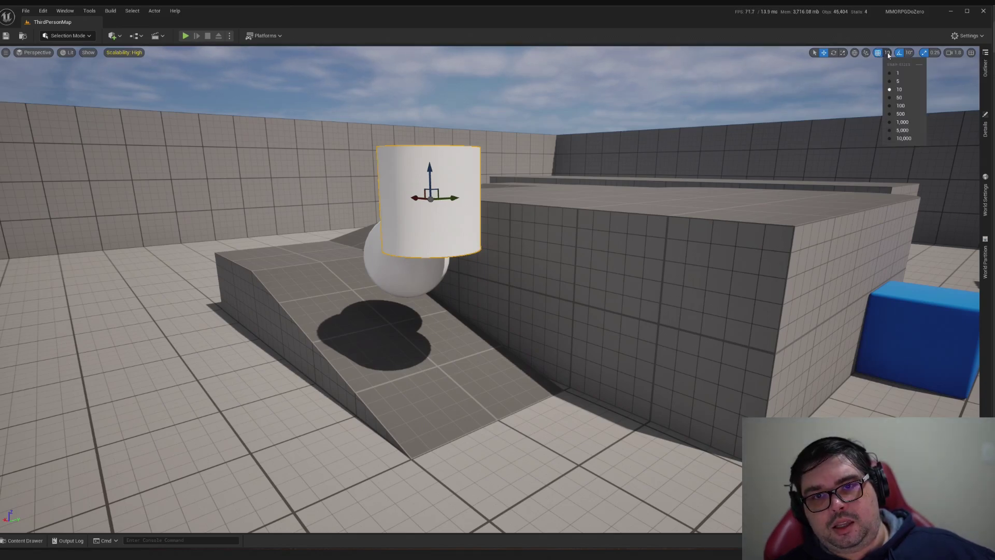
{"action": "left_click", "coordinate": [899, 98]}
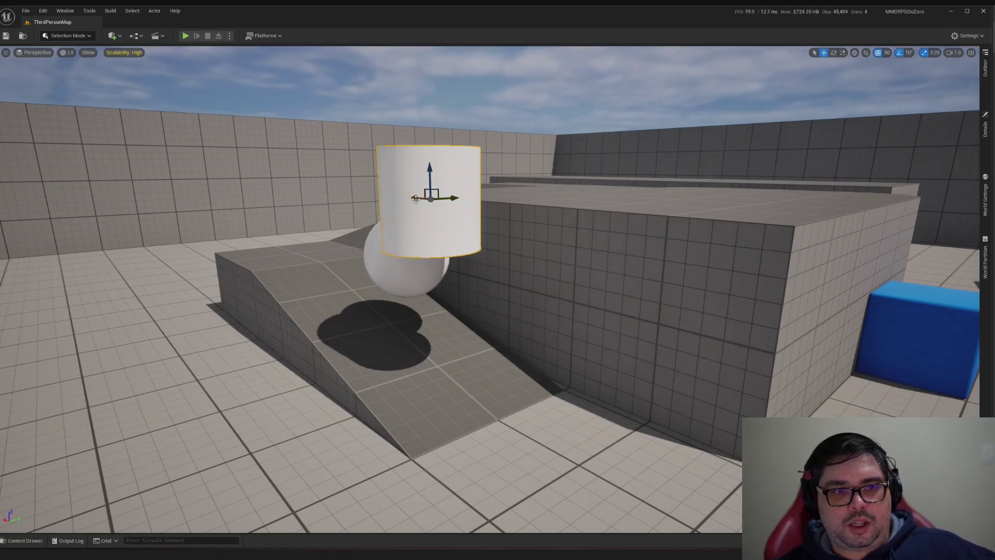
{"action": "left_click_drag", "start_coordinate": [415, 199], "coordinate": [481, 222]}
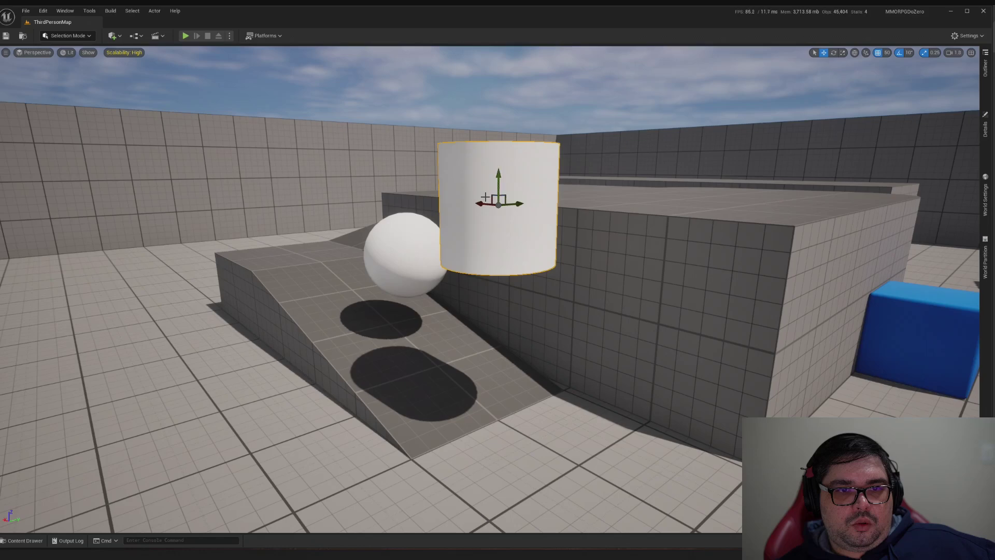
Examine the available rotation and scale snapping increments without changing them.
{"action": "left_click", "coordinate": [909, 53]}
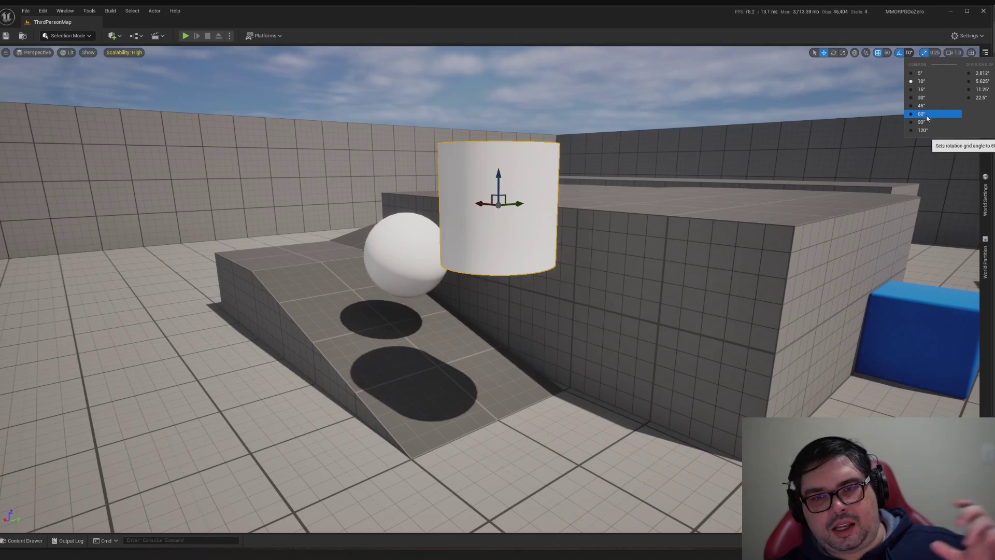
{"action": "left_click", "coordinate": [908, 53]}
{"action": "key", "text": "Escape"}
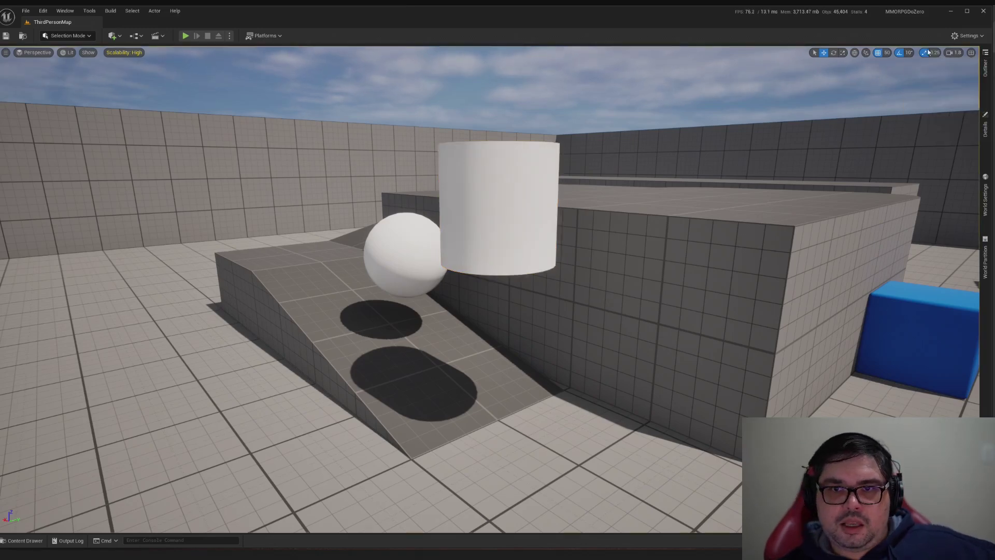
{"action": "left_click", "coordinate": [935, 52]}
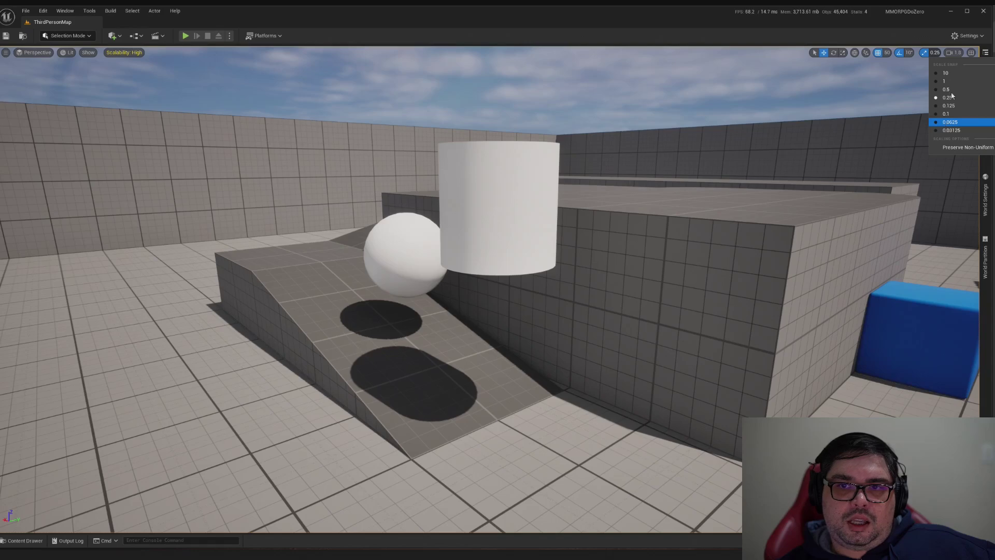
{"action": "left_click", "coordinate": [852, 81]}
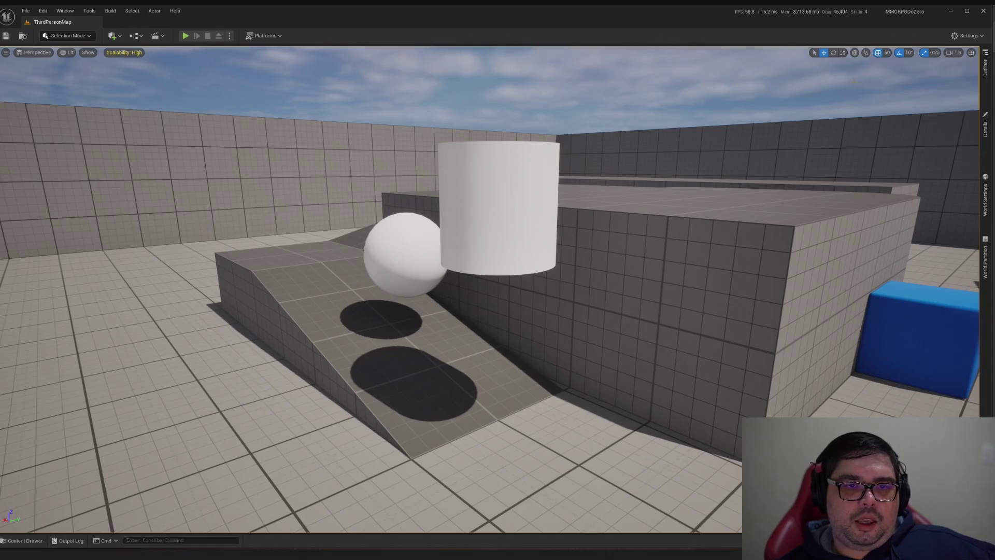
Delete the cylinder and the sphere floating above the ramp.
{"action": "left_click", "coordinate": [514, 182]}
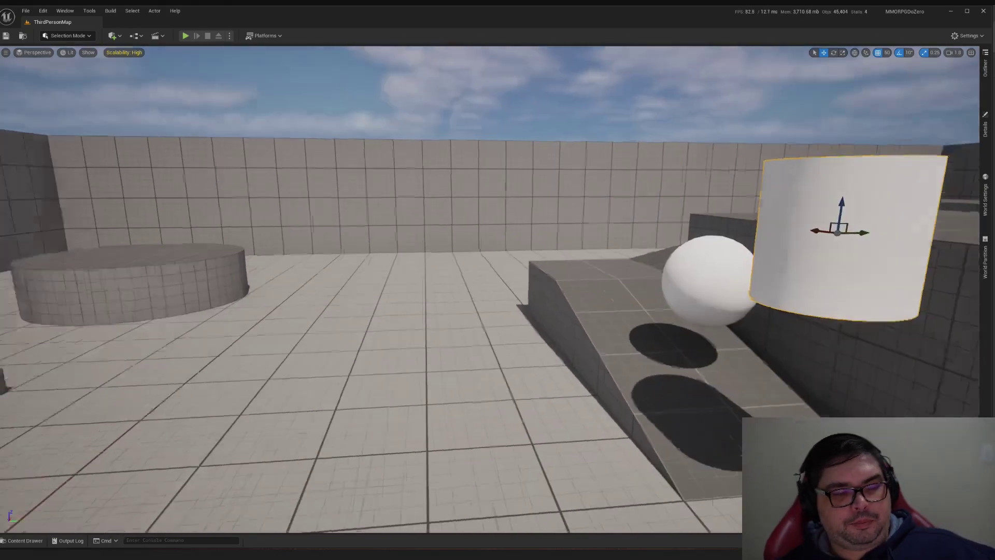
{"action": "right_click_drag", "start_coordinate": [541, 168], "coordinate": [590, 154]}
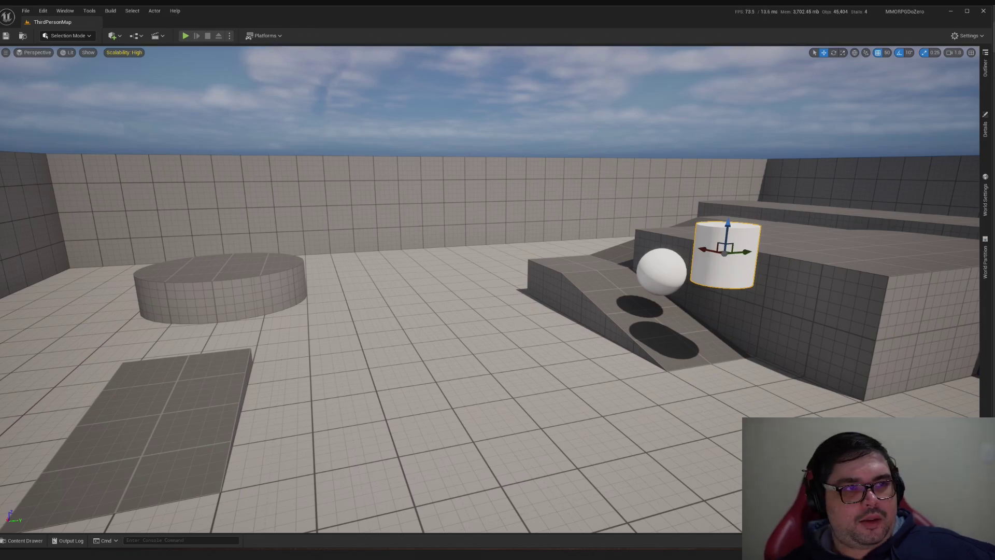
{"action": "left_click", "coordinate": [536, 126]}
{"action": "left_click", "coordinate": [736, 255]}
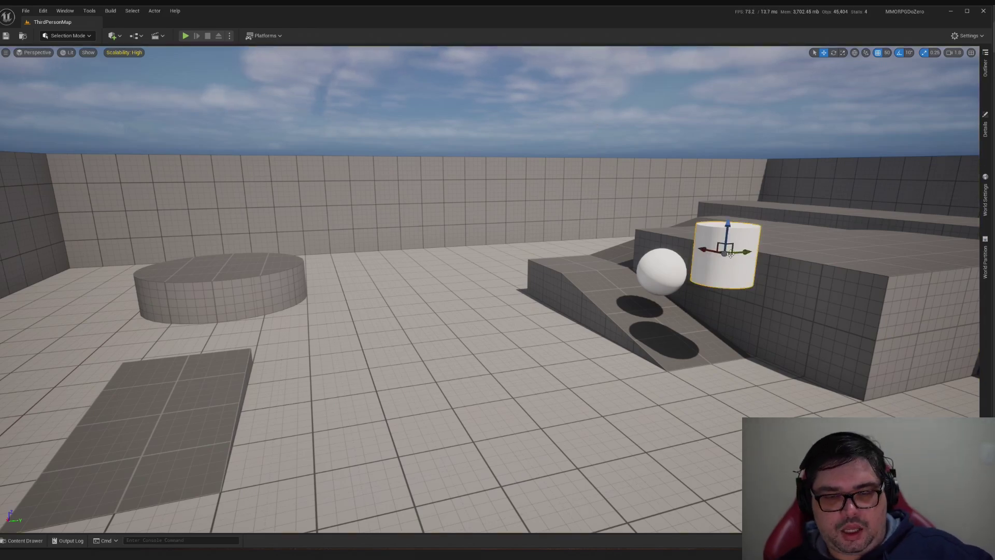
{"action": "key", "text": "Delete"}
{"action": "left_click", "coordinate": [667, 262]}
{"action": "key", "text": "Delete"}
Duplicate the large block beside the ramp and place the copy flush against its open side, checking the seam up close.
{"action": "right_click_drag", "start_coordinate": [633, 261], "coordinate": [695, 255]}
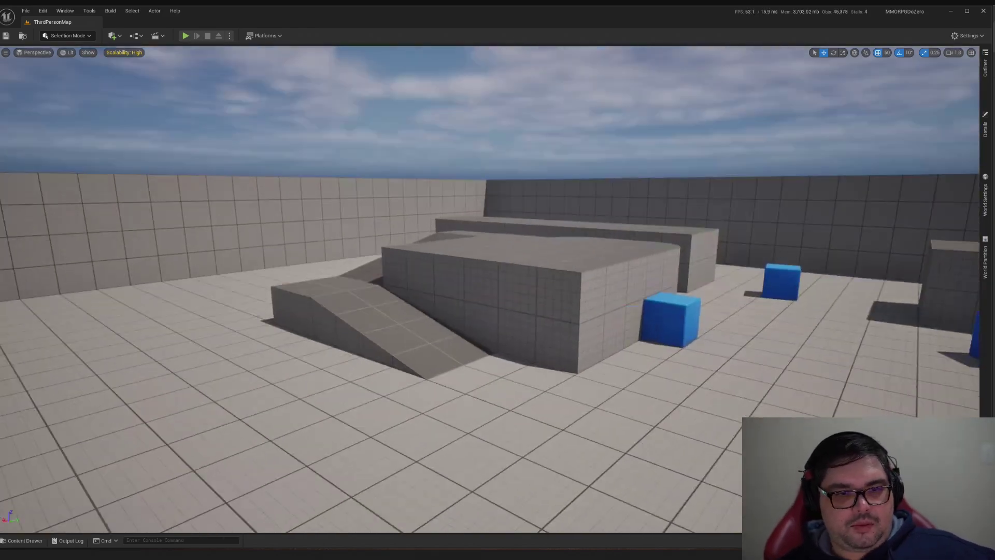
{"action": "left_click", "coordinate": [589, 311]}
{"action": "mouse_move", "coordinate": [555, 366]}
{"action": "left_mouse_down"}
{"action": "mouse_move", "coordinate": [606, 372]}
{"action": "mouse_move", "coordinate": [549, 366]}
{"action": "left_mouse_up"}
{"action": "right_click_drag", "start_coordinate": [552, 353], "coordinate": [655, 381]}
{"action": "key", "text": "w"}
{"action": "right_click_drag", "start_coordinate": [288, 207], "coordinate": [409, 220]}
{"action": "key", "text": "s"}
{"action": "right_click_drag", "start_coordinate": [469, 274], "coordinate": [502, 262]}
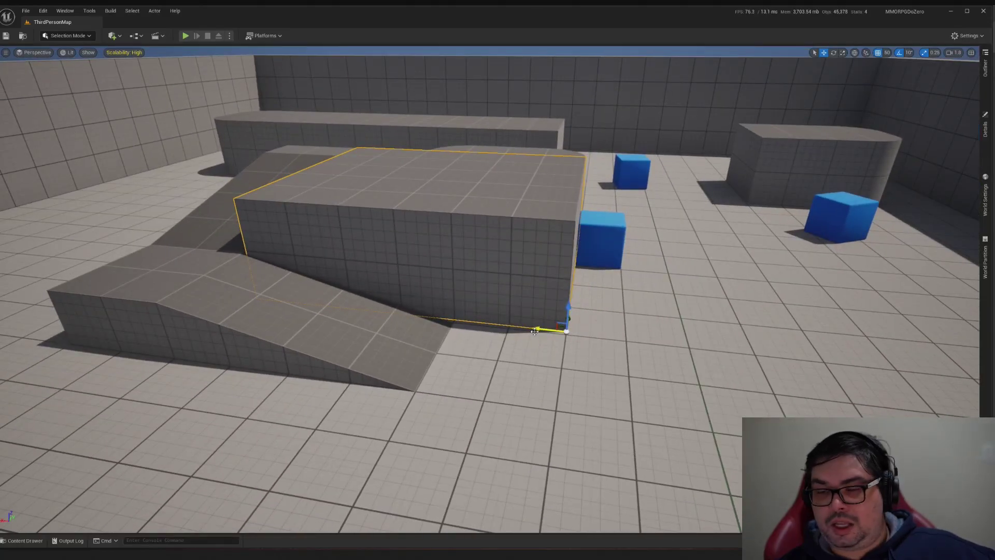
{"action": "left_click_drag", "start_coordinate": [535, 330], "coordinate": [883, 358], "text": "alt"}
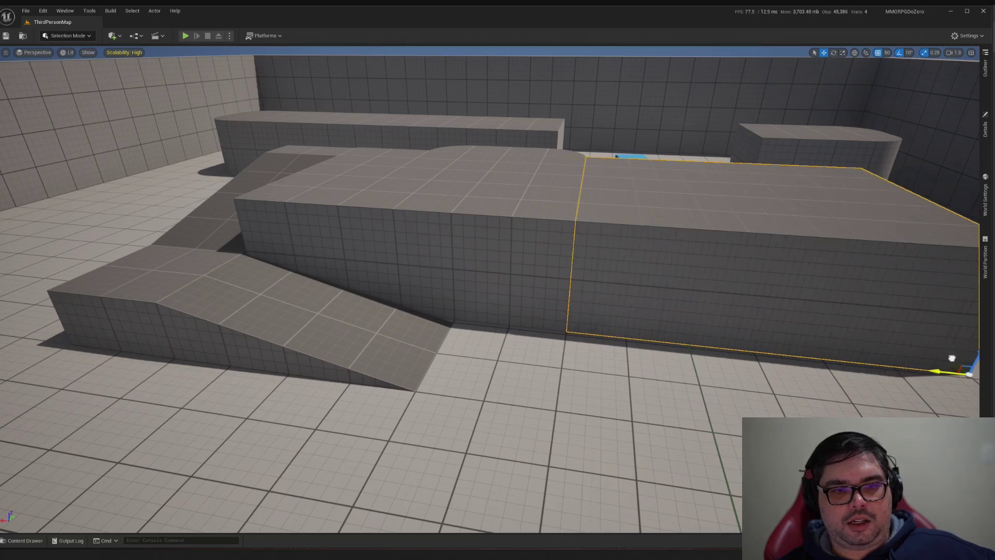
{"action": "right_click_drag", "start_coordinate": [806, 319], "coordinate": [829, 306]}
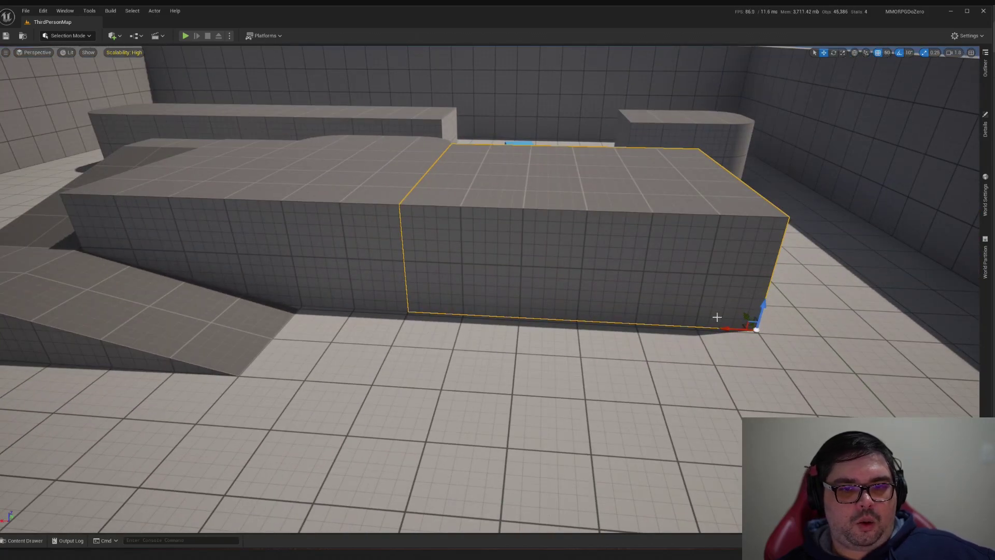
{"action": "mouse_move", "coordinate": [738, 325]}
{"action": "left_mouse_down"}
{"action": "mouse_move", "coordinate": [819, 328]}
{"action": "mouse_move", "coordinate": [733, 317]}
{"action": "left_mouse_up"}
{"action": "key", "text": "w"}
{"action": "mouse_move", "coordinate": [574, 249]}
{"action": "right_mouse_down"}
{"action": "mouse_move", "coordinate": [524, 235]}
{"action": "mouse_move", "coordinate": [570, 259]}
{"action": "mouse_move", "coordinate": [570, 217]}
{"action": "mouse_move", "coordinate": [575, 248]}
{"action": "right_mouse_up"}
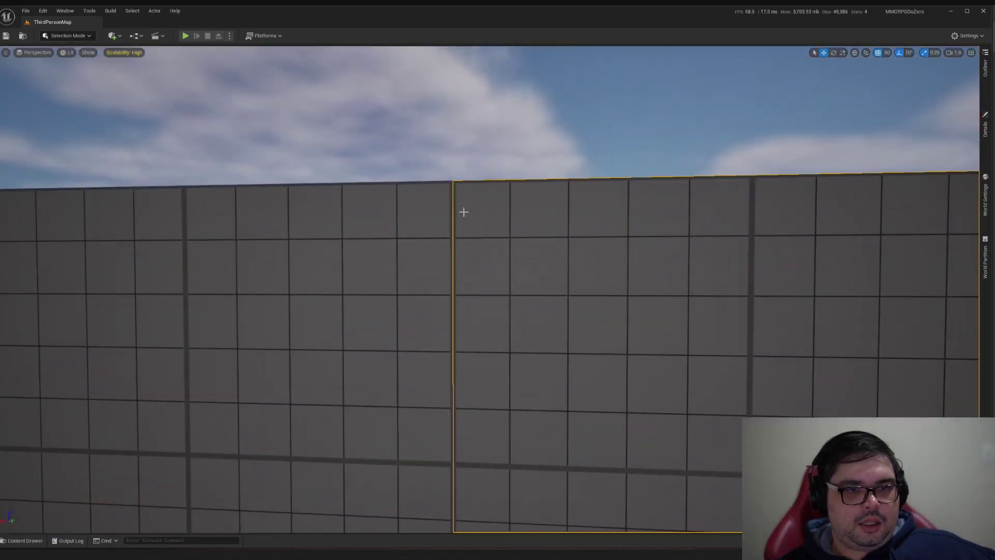
Set position grid snapping to 1 and shift the duplicated block slightly to leave a narrow gap to the original block.
{"action": "left_click", "coordinate": [887, 52]}
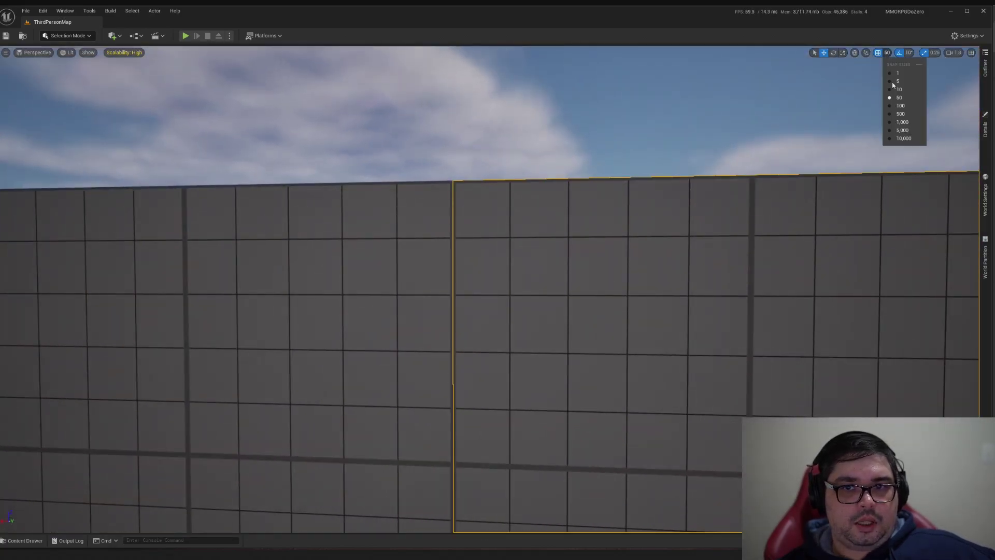
{"action": "left_click", "coordinate": [902, 74]}
{"action": "right_click_drag", "start_coordinate": [570, 249], "coordinate": [549, 269]}
{"action": "right_click_drag", "start_coordinate": [767, 223], "coordinate": [809, 187]}
{"action": "key", "text": "s"}
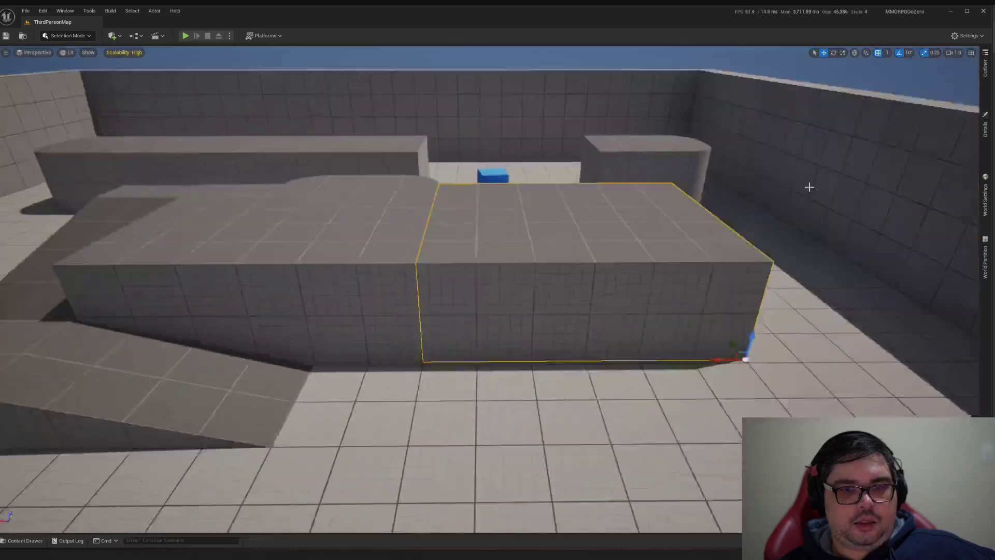
{"action": "mouse_move", "coordinate": [683, 351]}
{"action": "left_mouse_down"}
{"action": "mouse_move", "coordinate": [721, 353]}
{"action": "mouse_move", "coordinate": [684, 353]}
{"action": "left_mouse_up"}
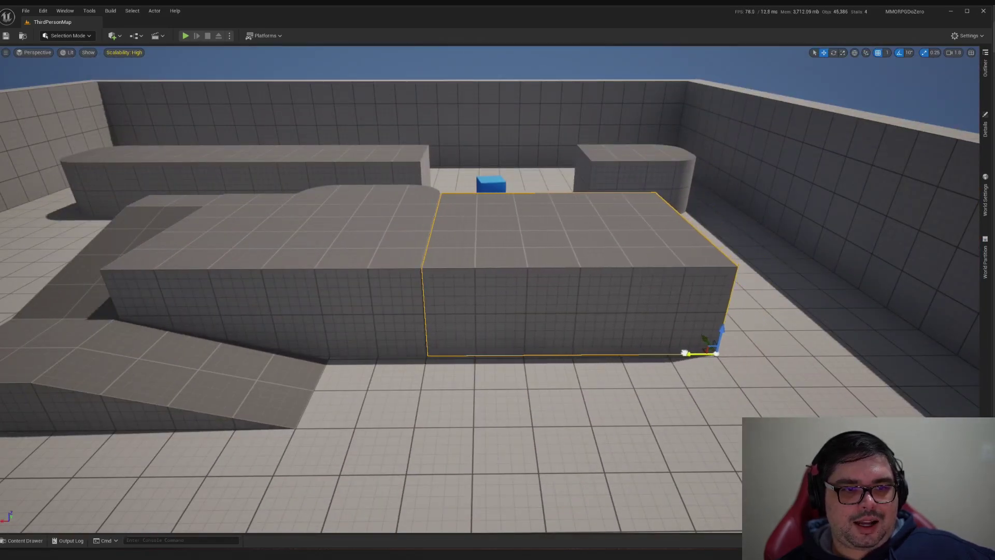
{"action": "mouse_move", "coordinate": [585, 325]}
{"action": "right_mouse_down"}
{"action": "mouse_move", "coordinate": [524, 327]}
{"action": "mouse_move", "coordinate": [580, 336]}
{"action": "mouse_move", "coordinate": [577, 301]}
{"action": "mouse_move", "coordinate": [575, 320]}
{"action": "right_mouse_up"}
{"action": "key", "text": "w"}
{"action": "key", "text": "s"}
{"action": "key", "text": "d"}
{"action": "scroll", "coordinate": [572, 319], "scroll_direction": "down", "scroll_amount": 2}
{"action": "key", "text": "d"}
{"action": "key", "text": "a"}
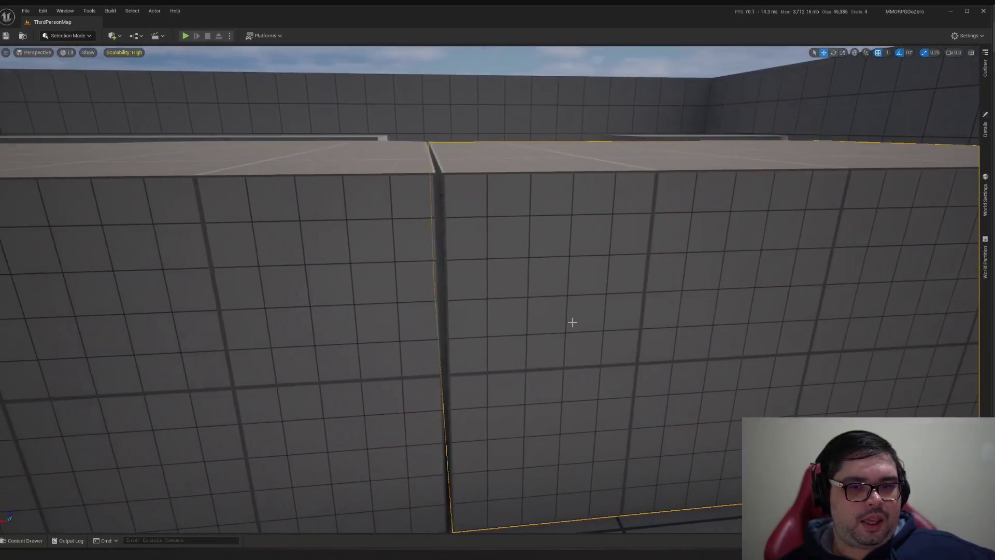
Move the duplicated block back until it closes the gap to the original block.
{"action": "key", "text": "f"}
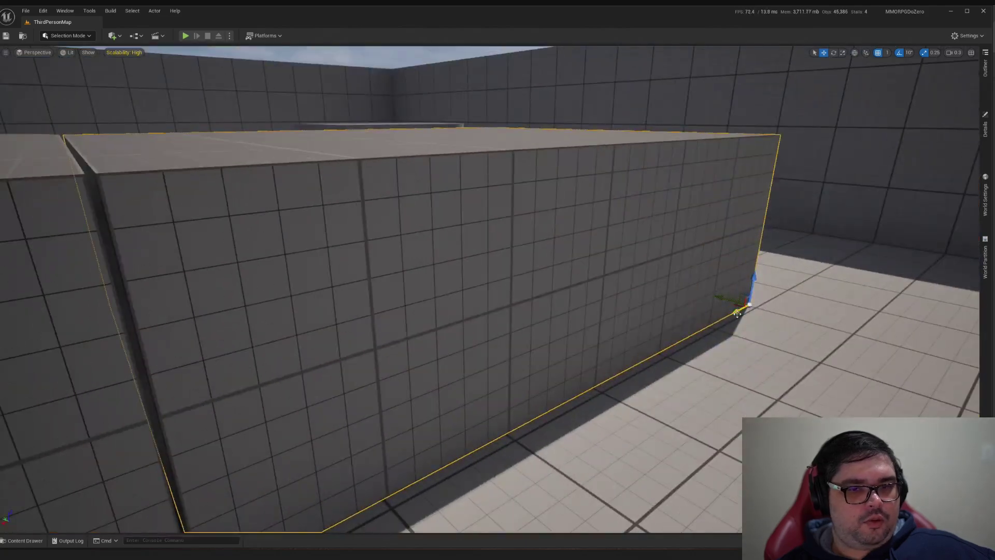
{"action": "right_click_drag", "start_coordinate": [576, 321], "coordinate": [464, 289]}
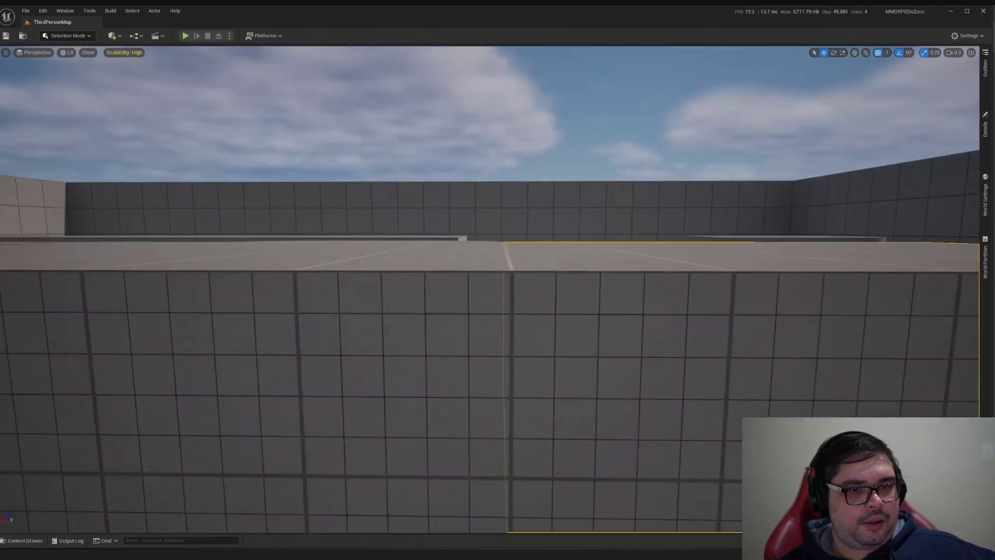
{"action": "key", "text": "d"}
{"action": "right_click_drag", "start_coordinate": [678, 316], "coordinate": [627, 342]}
Set position grid snapping to 10 and delete the duplicated block.
{"action": "left_click", "coordinate": [887, 52]}
{"action": "left_click", "coordinate": [893, 90]}
{"action": "key", "text": "s"}
{"action": "scroll", "coordinate": [687, 213], "scroll_direction": "up", "scroll_amount": 4}
{"action": "right_click_drag", "start_coordinate": [686, 213], "coordinate": [687, 213]}
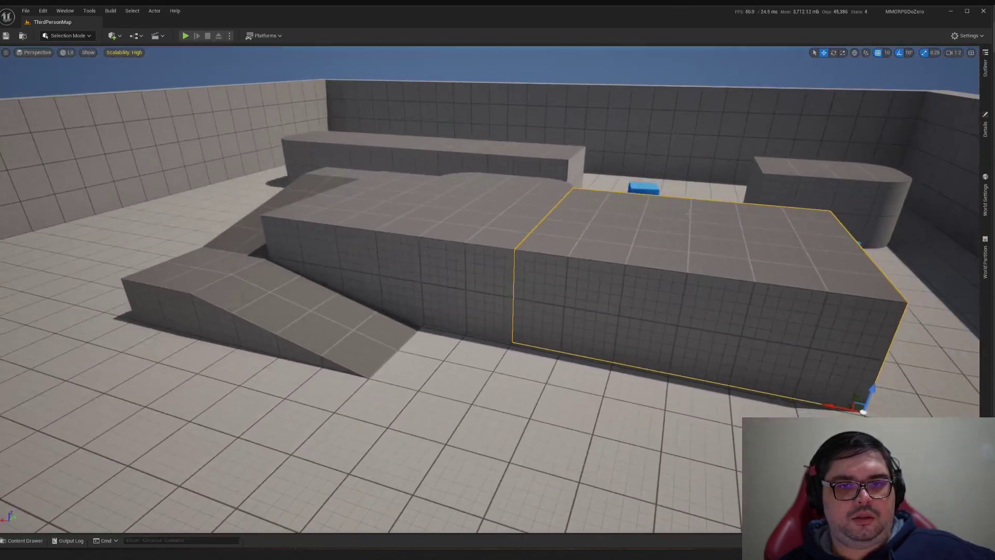
{"action": "key", "text": "Delete"}
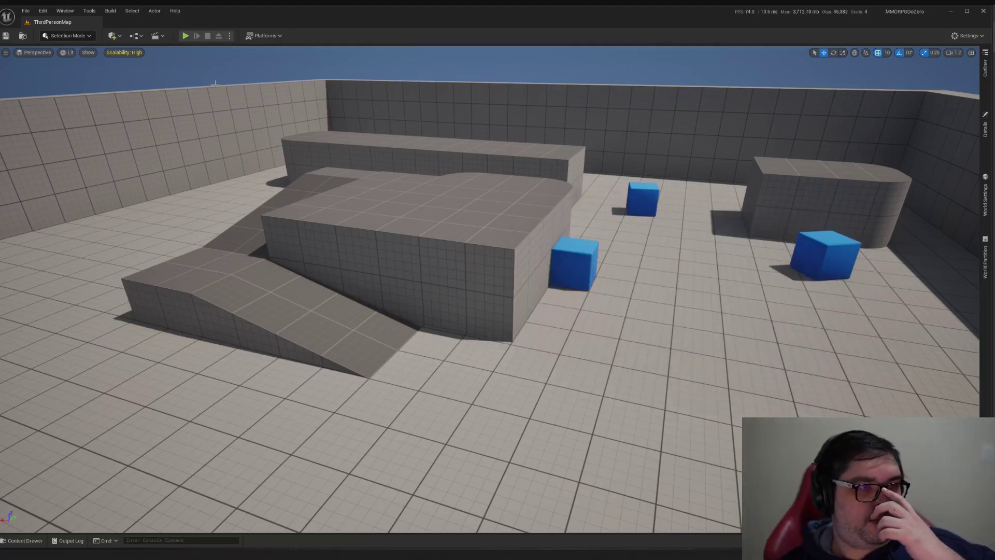
Open Quixel Bridge from the editor and review the options for adding content to the project.
{"action": "left_click", "coordinate": [111, 37]}
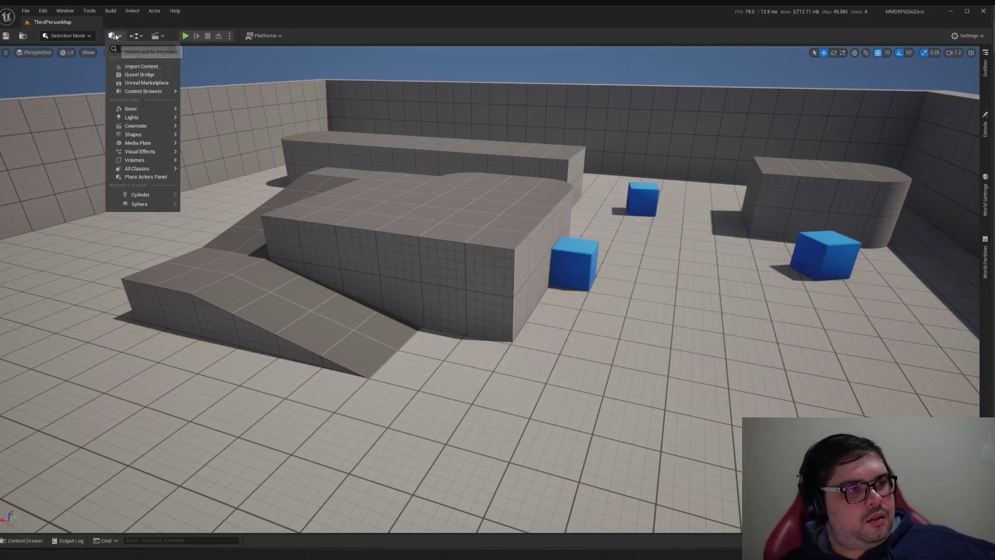
{"action": "left_click", "coordinate": [141, 75]}
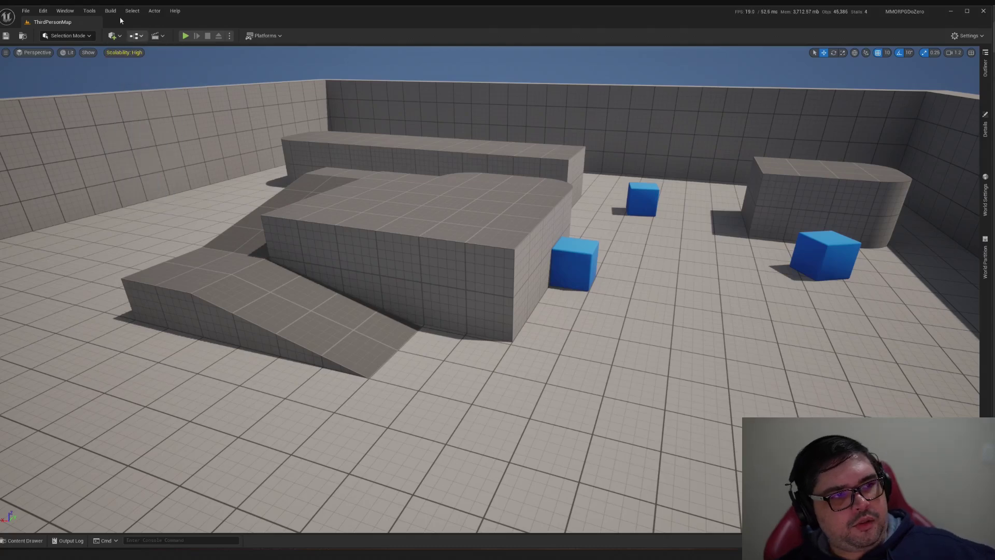
{"action": "left_click", "coordinate": [118, 36]}
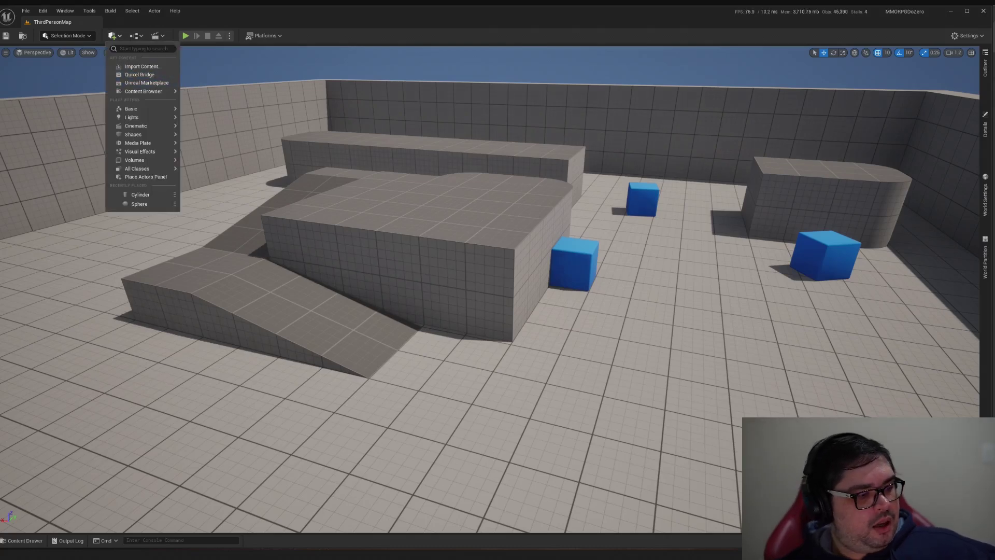
{"action": "key", "text": "Escape"}
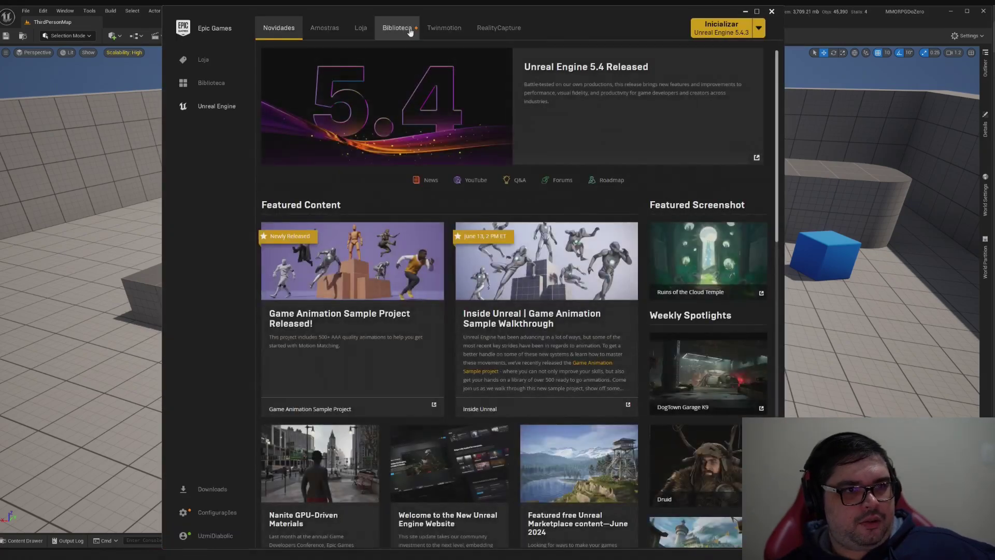
Switch to the Epic Games Launcher library, search the vault for "qui" and open the Quixel Bridge content page.
{"action": "left_click", "coordinate": [413, 29]}
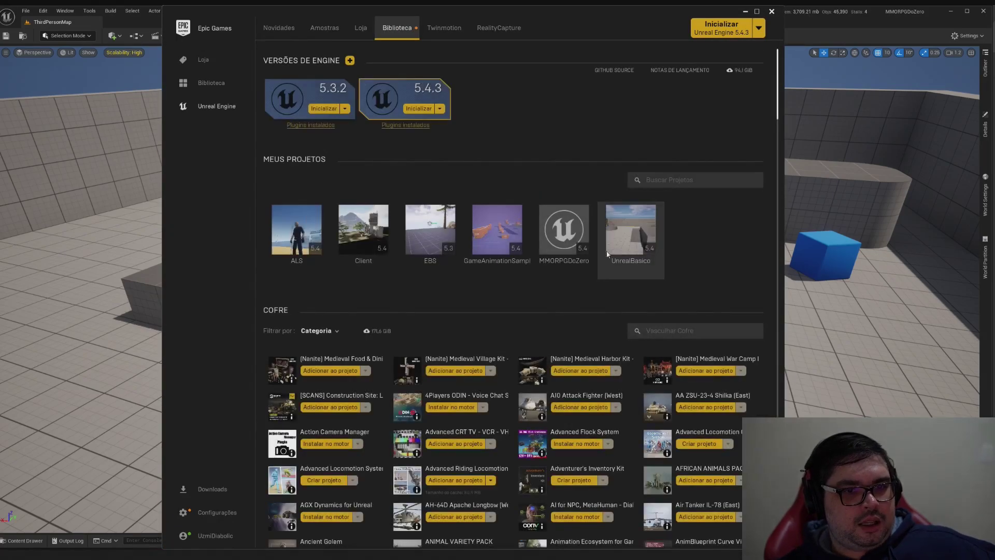
{"action": "left_click", "coordinate": [568, 261]}
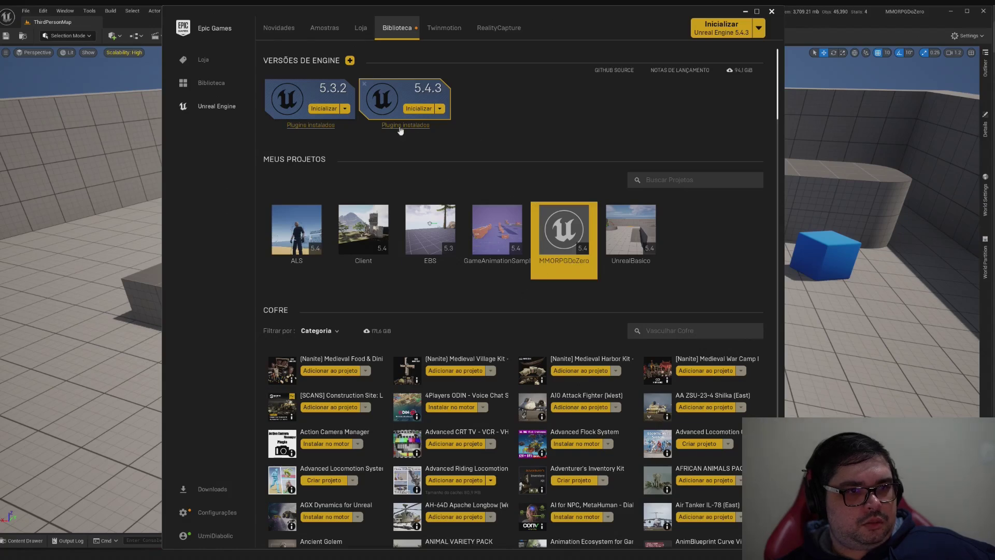
{"action": "left_click", "coordinate": [659, 330]}
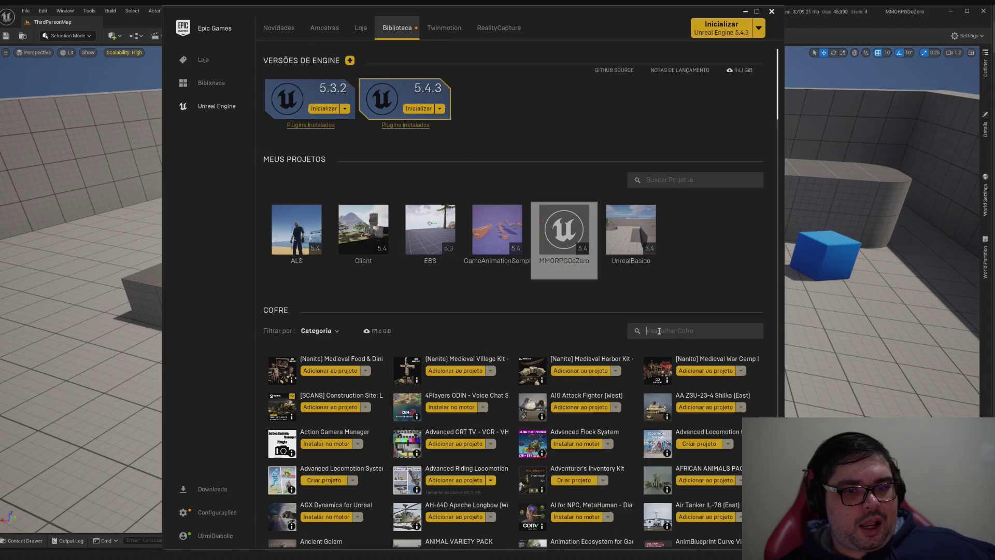
{"action": "scroll", "coordinate": [652, 305], "scroll_direction": "down", "scroll_amount": 1}
{"action": "type", "text": "qui"}
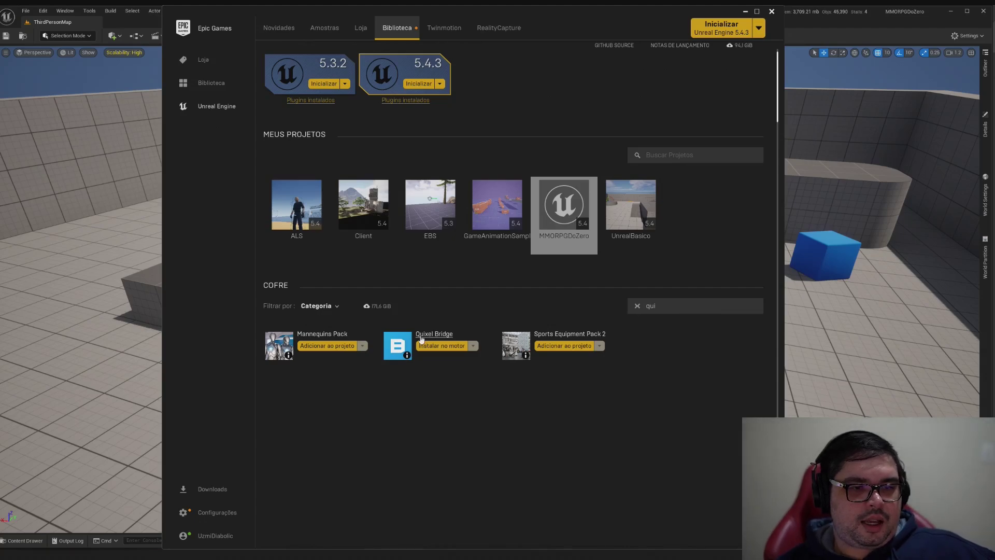
{"action": "left_click", "coordinate": [426, 336]}
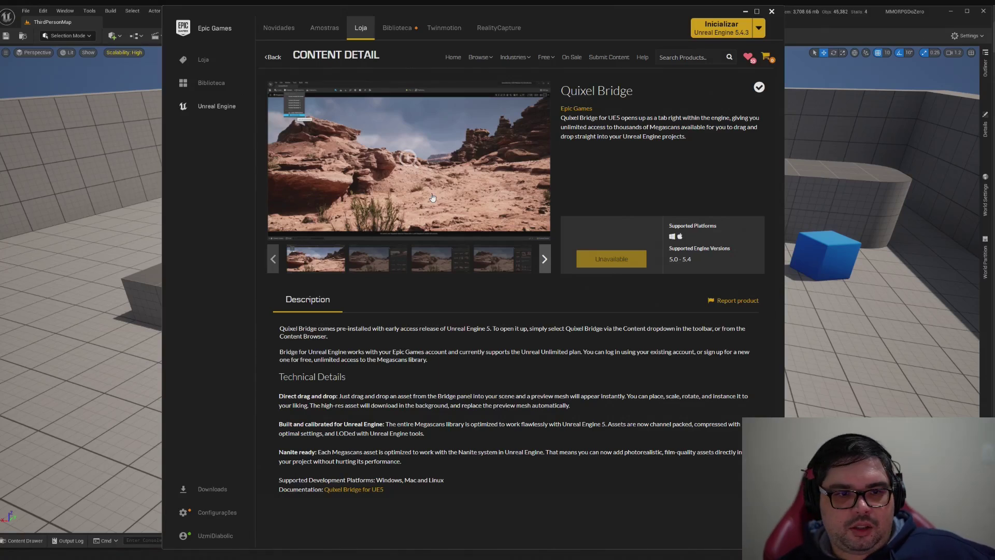
Browse the Quixel Bridge preview images on its content page, including the enlarged view.
{"action": "left_click", "coordinate": [445, 253]}
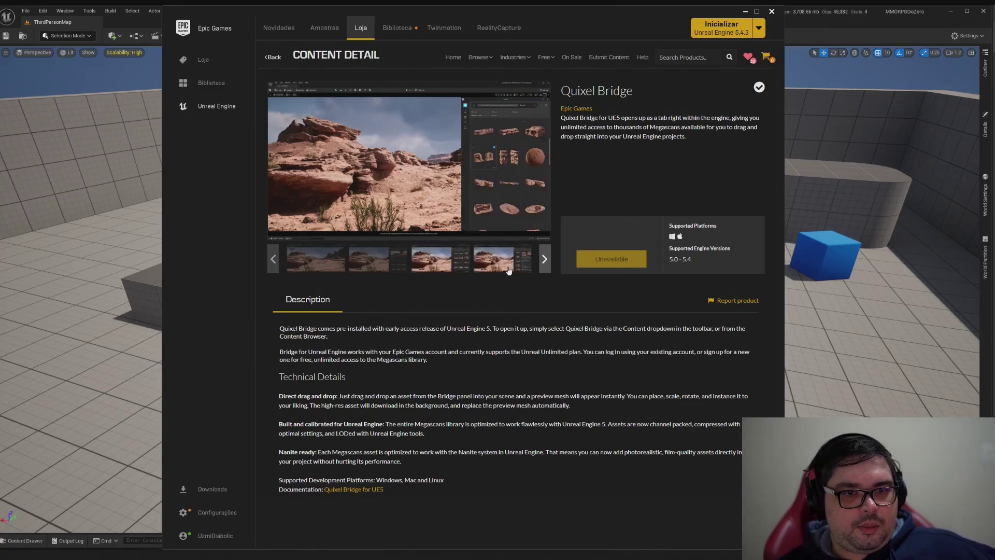
{"action": "left_click", "coordinate": [387, 164]}
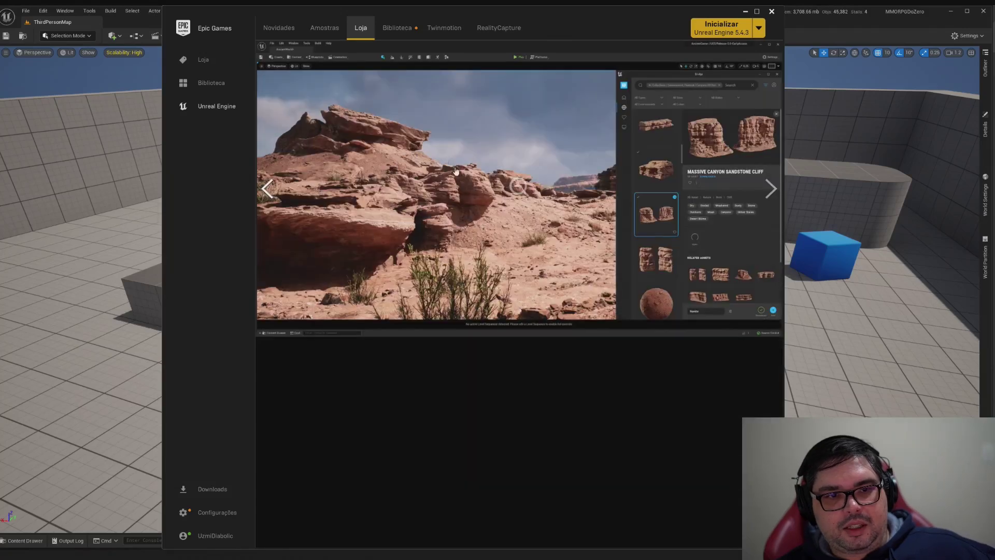
{"action": "left_click", "coordinate": [768, 187]}
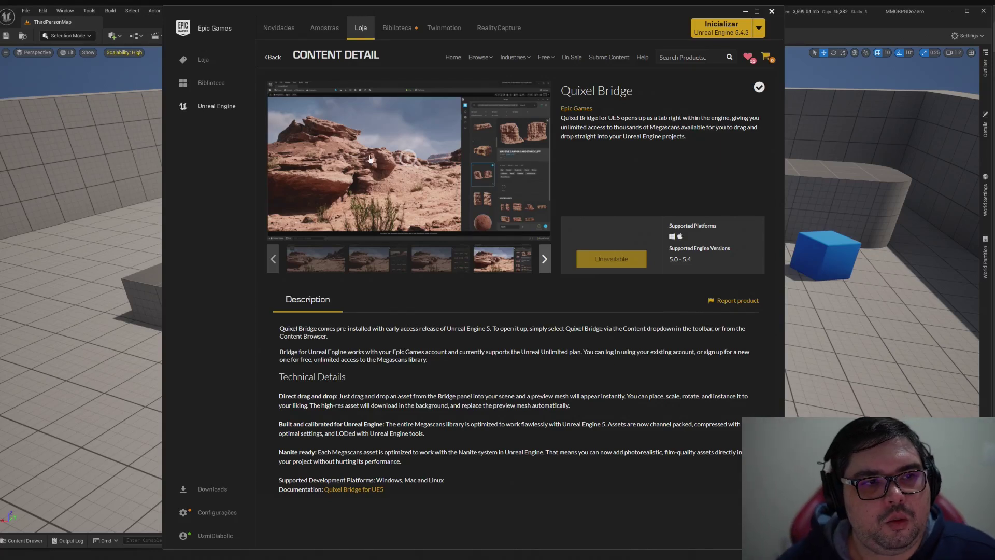
Leave the Quixel Bridge content page, go back to the launcher library, and switch to the Unreal Editor.
{"action": "left_click", "coordinate": [278, 56]}
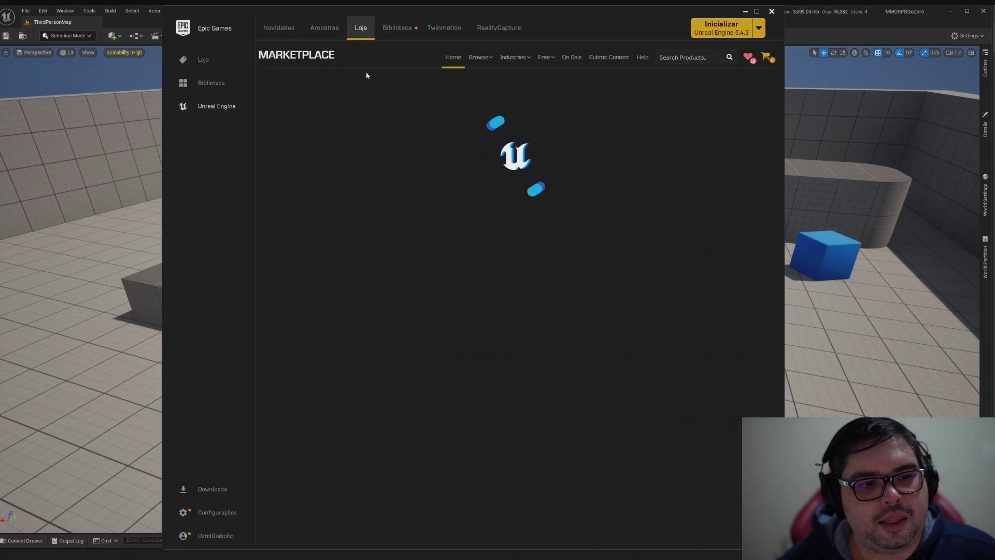
{"action": "left_click", "coordinate": [407, 31]}
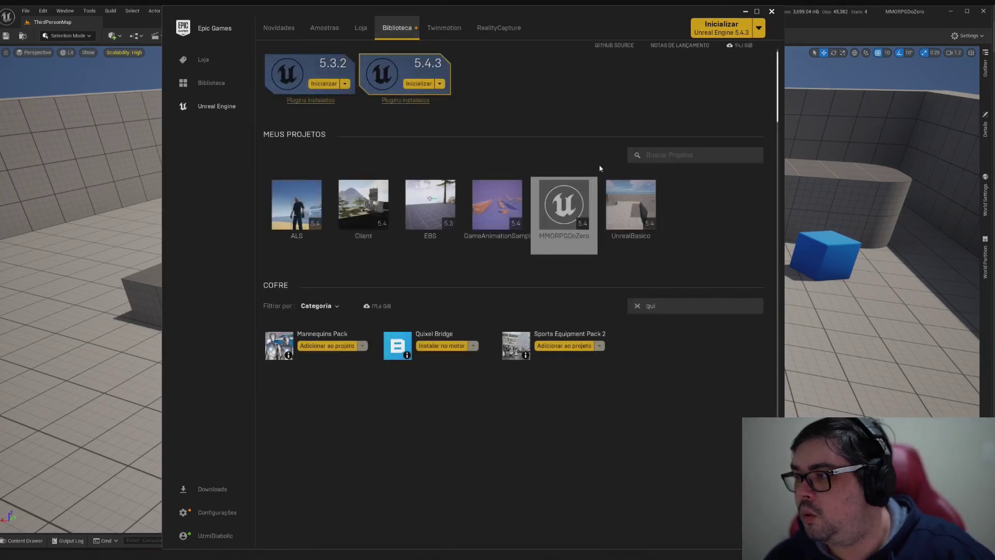
{"action": "left_click", "coordinate": [838, 38]}
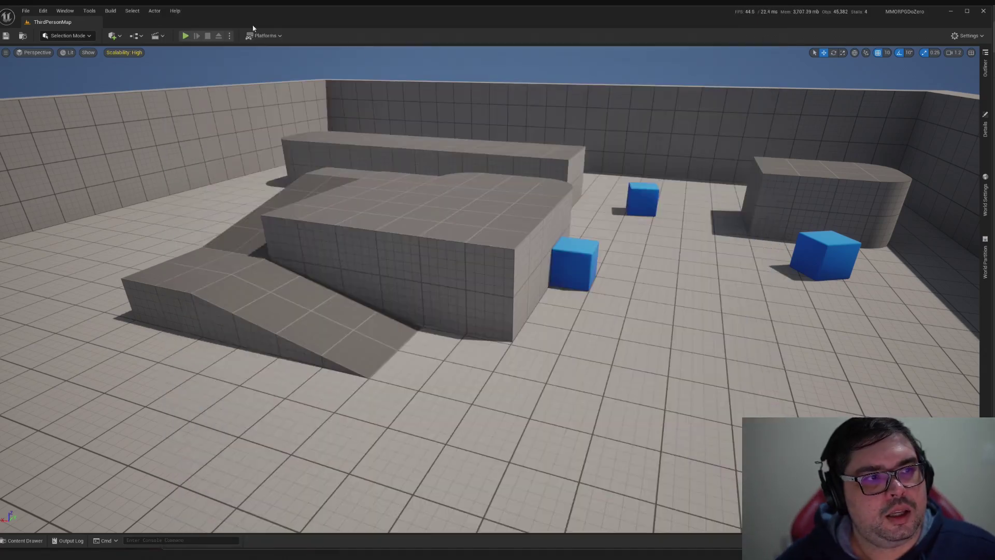
Open Quixel Bridge from the editor and dock its window beside the level viewport.
{"action": "left_click", "coordinate": [113, 36]}
{"action": "left_click", "coordinate": [129, 75]}
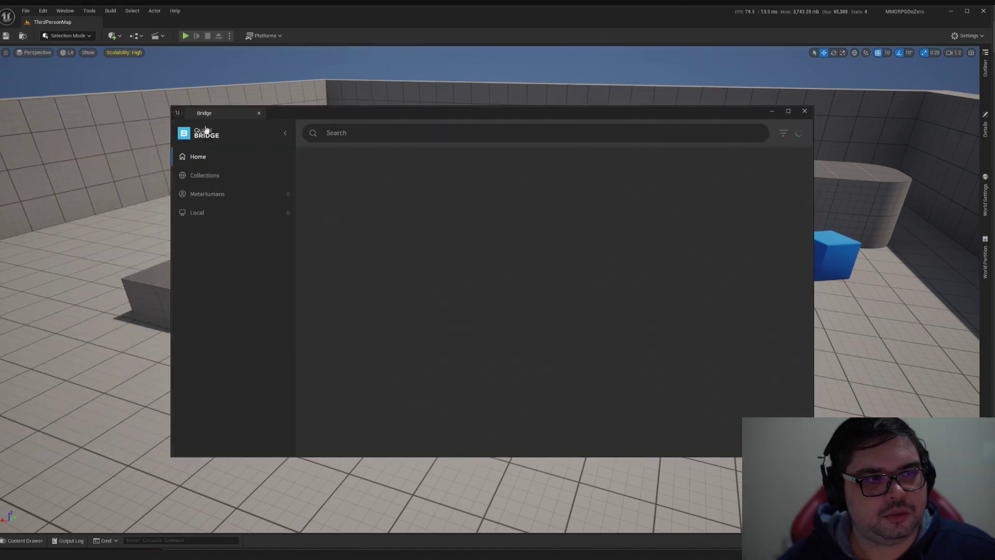
{"action": "left_click_drag", "start_coordinate": [203, 114], "coordinate": [41, 129]}
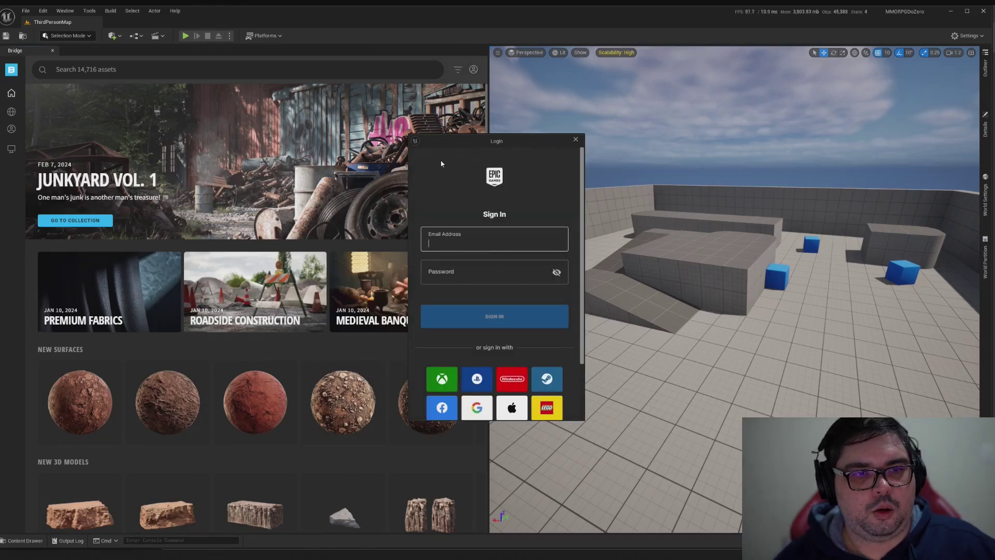
Move the login window out of the way and sign in to Quixel Bridge with the Epic Games account.
{"action": "left_click_drag", "start_coordinate": [440, 146], "coordinate": [994, 149]}
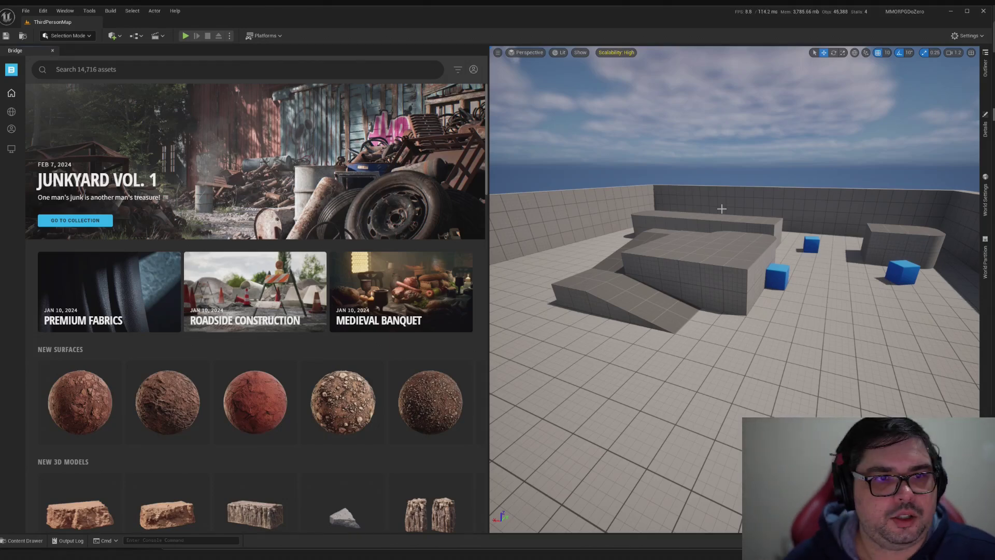
{"action": "left_click", "coordinate": [474, 70]}
{"action": "left_click", "coordinate": [474, 70]}
{"action": "left_click", "coordinate": [474, 70]}
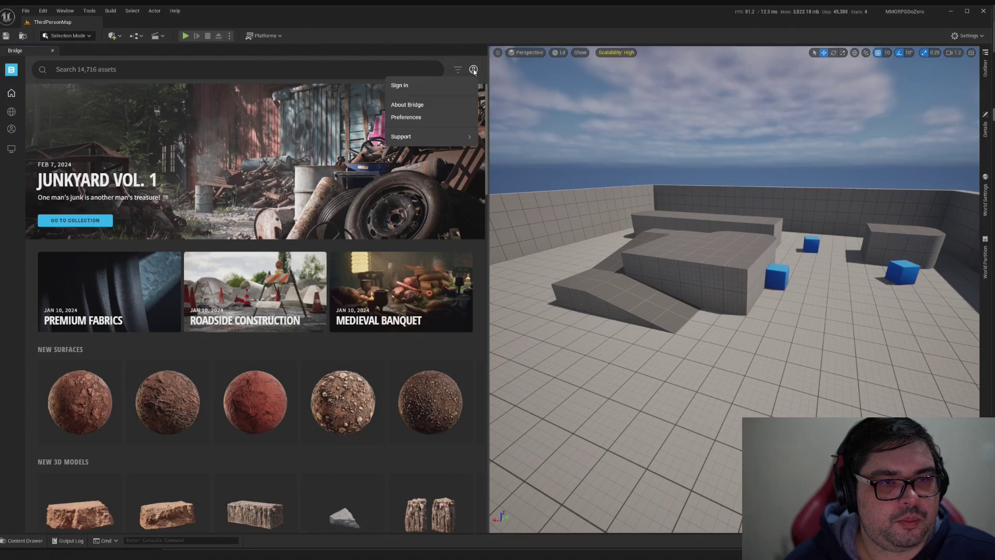
{"action": "left_click", "coordinate": [473, 70]}
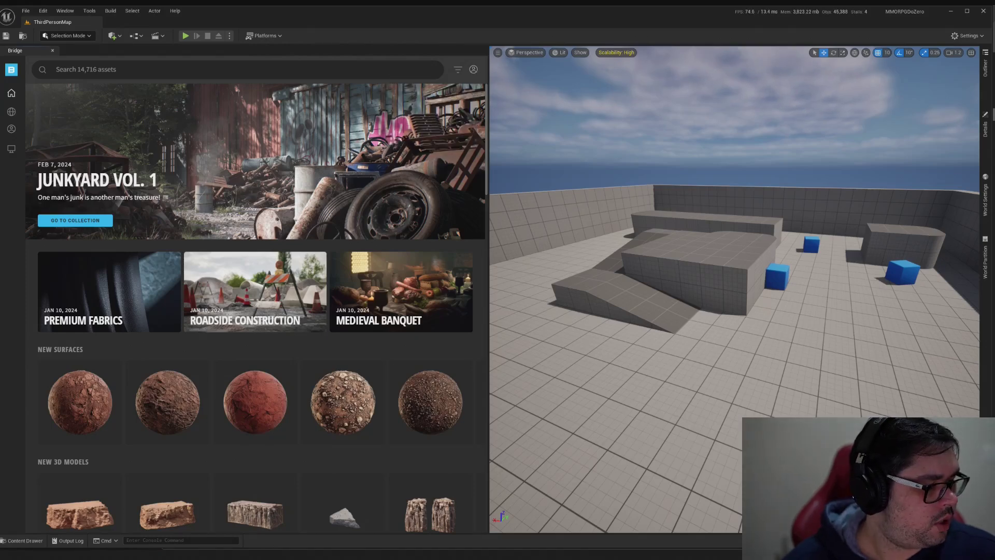
{"action": "key", "text": "alt+Tab"}
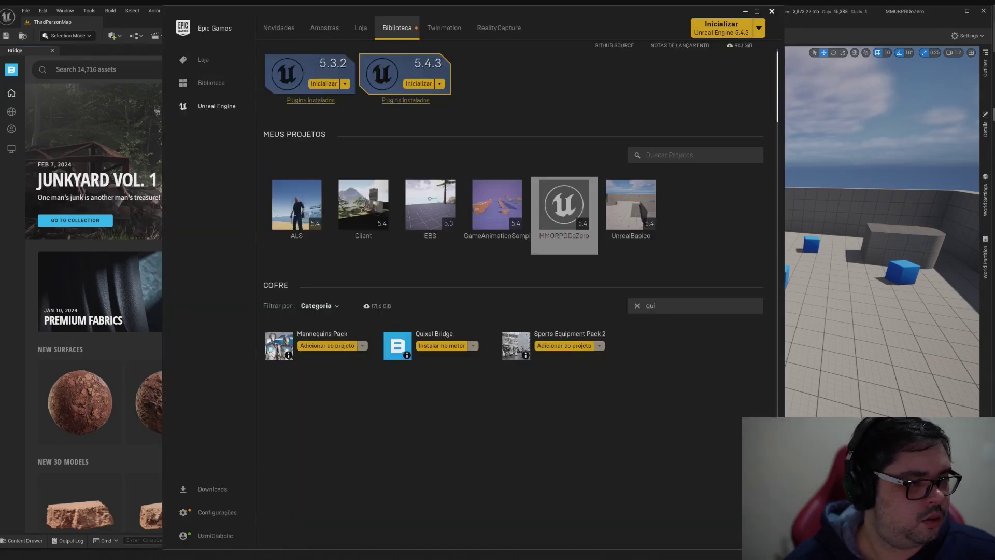
{"action": "key", "text": "alt+Tab"}
{"action": "left_click", "coordinate": [474, 70]}
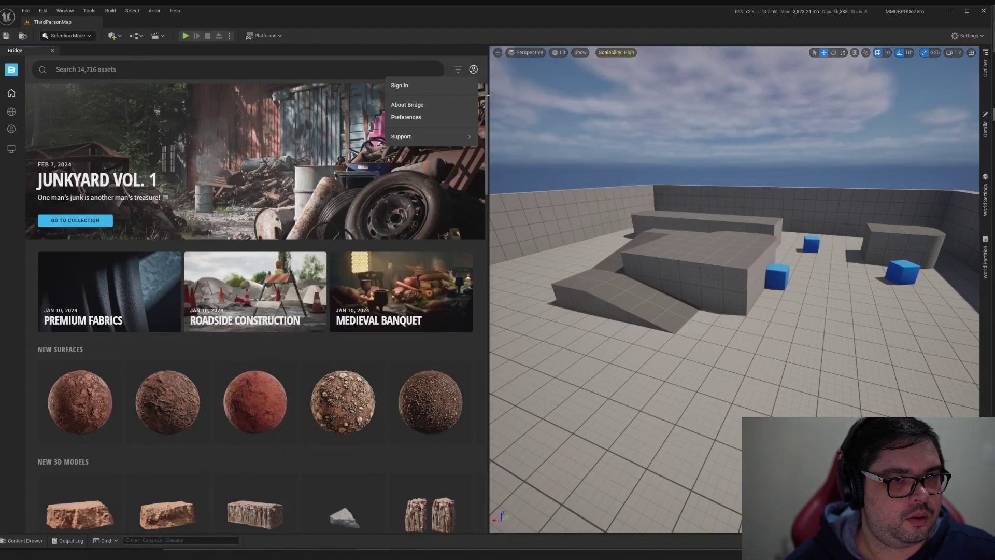
{"action": "left_click", "coordinate": [418, 87]}
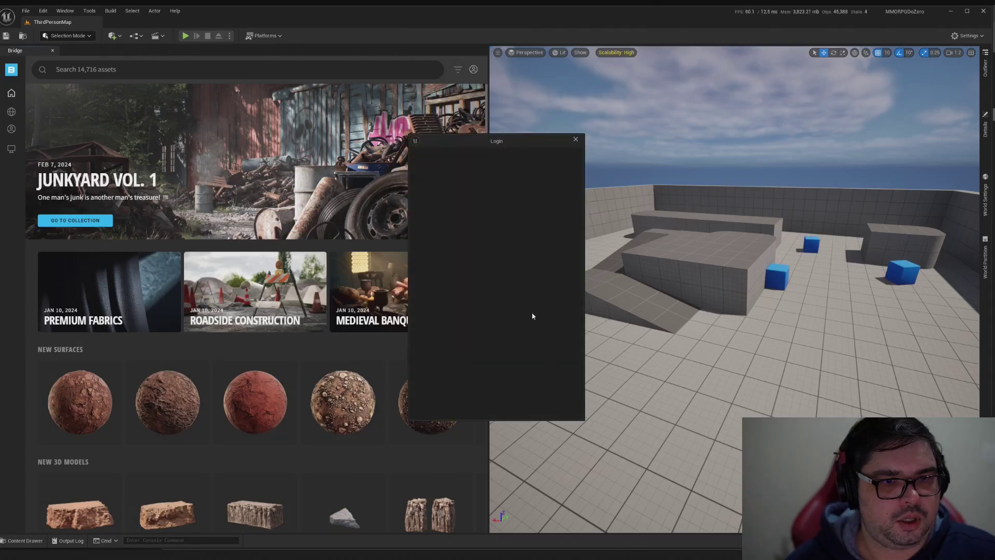
{"action": "left_click", "coordinate": [474, 69]}
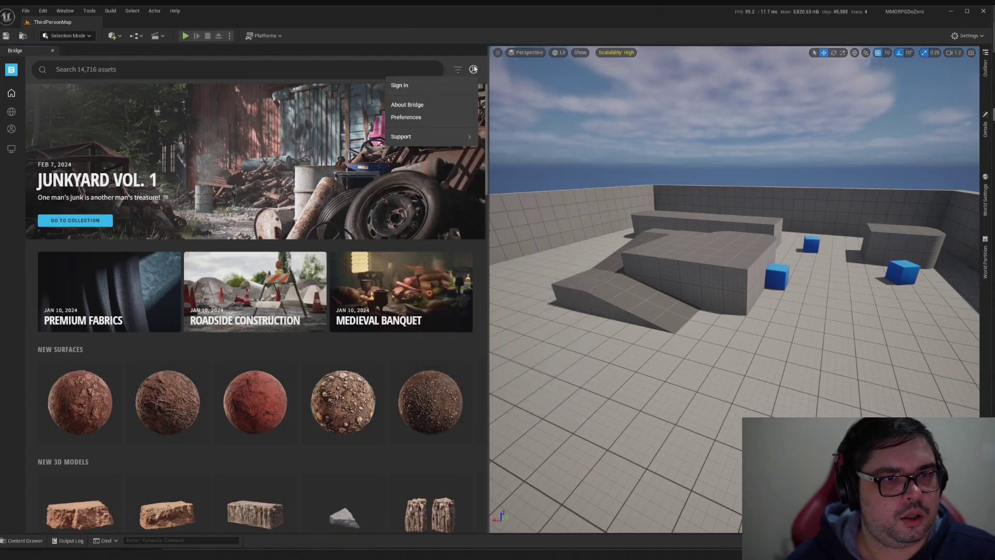
{"action": "left_click", "coordinate": [473, 69]}
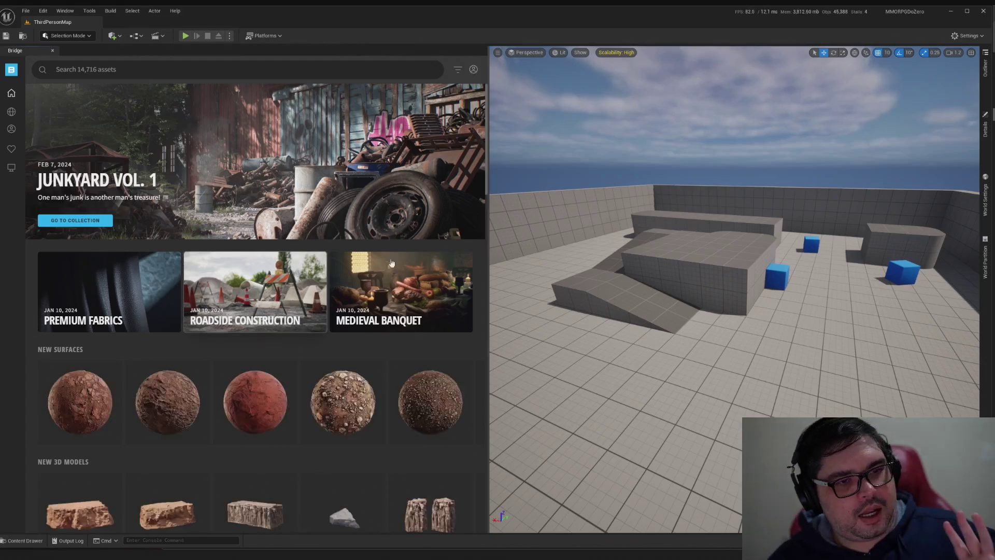
Narrow the docked Bridge area to enlarge the viewport and look through the home page's new models, plants and asset types.
{"action": "left_click_drag", "start_coordinate": [486, 232], "coordinate": [421, 231]}
{"action": "scroll", "coordinate": [232, 257], "scroll_direction": "down", "scroll_amount": 3}
{"action": "scroll", "coordinate": [233, 258], "scroll_direction": "down", "scroll_amount": 2}
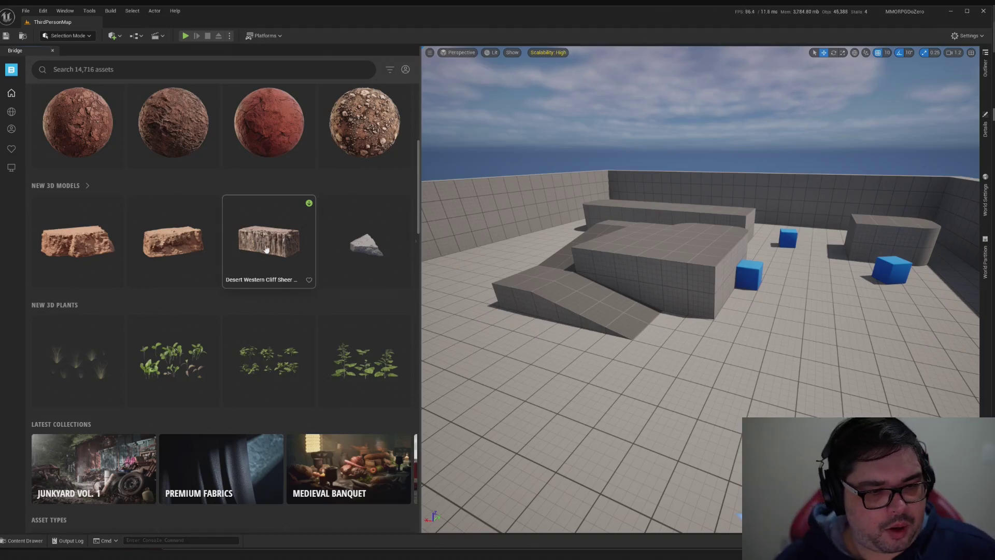
{"action": "scroll", "coordinate": [266, 248], "scroll_direction": "down", "scroll_amount": 3}
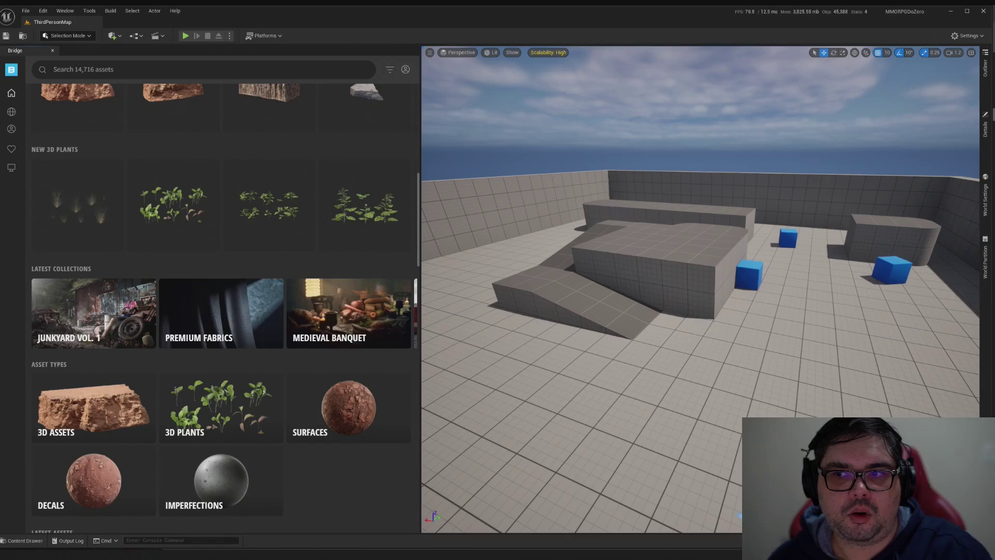
Open the Dystopian Slums community collection in Bridge and look through its assets for a prop to place.
{"action": "left_click", "coordinate": [11, 111]}
{"action": "scroll", "coordinate": [307, 192], "scroll_direction": "down", "scroll_amount": 5}
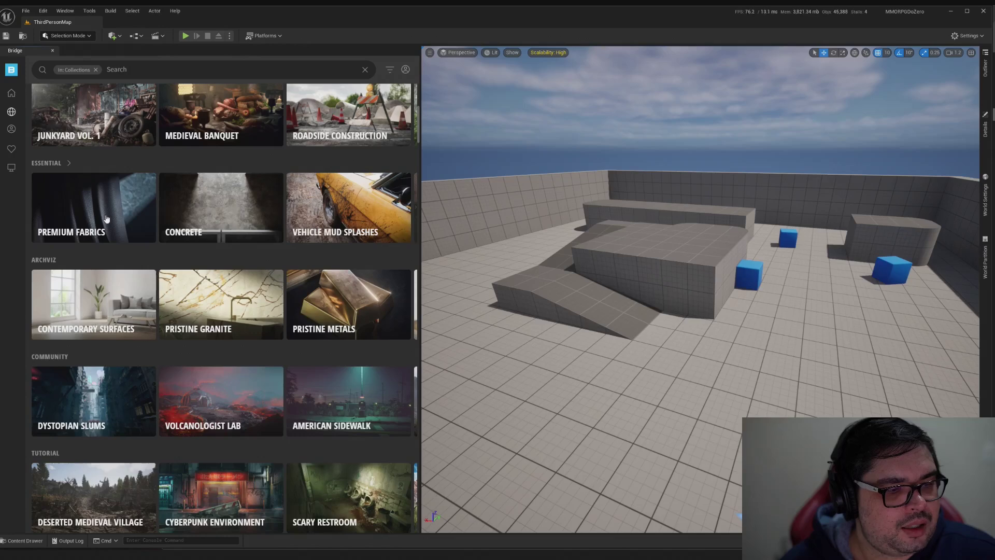
{"action": "left_click", "coordinate": [91, 391]}
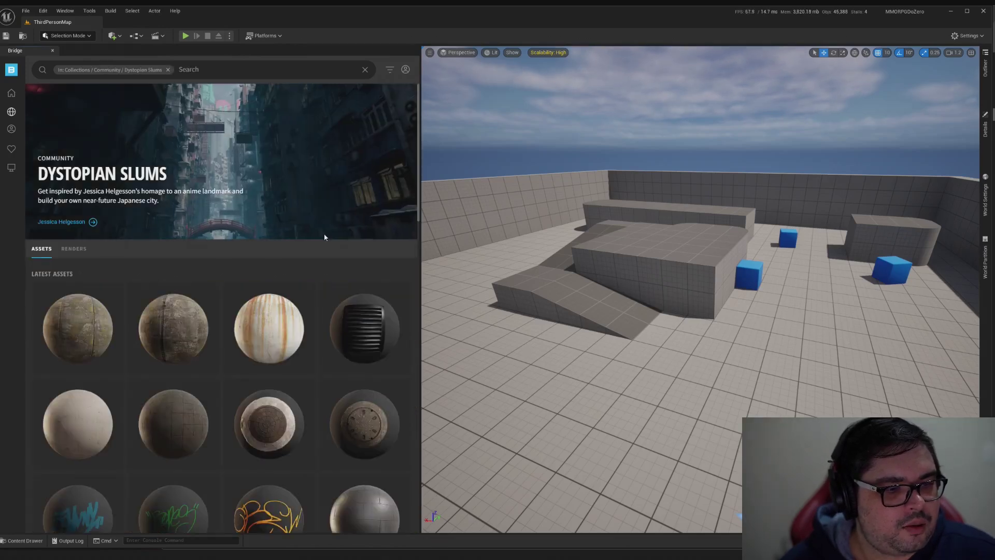
{"action": "scroll", "coordinate": [327, 238], "scroll_direction": "down", "scroll_amount": 2}
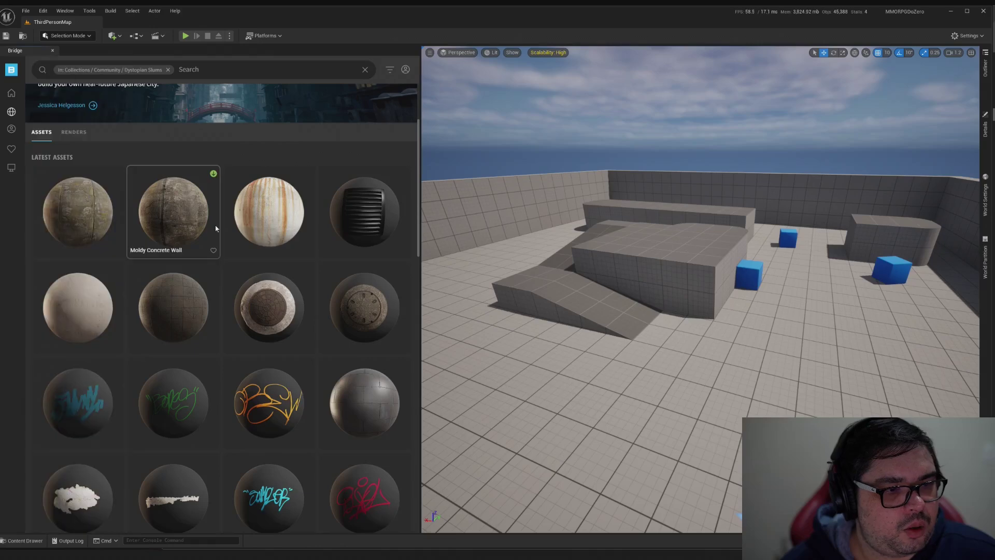
{"action": "scroll", "coordinate": [215, 222], "scroll_direction": "down", "scroll_amount": 8}
{"action": "scroll", "coordinate": [233, 175], "scroll_direction": "up", "scroll_amount": 3}
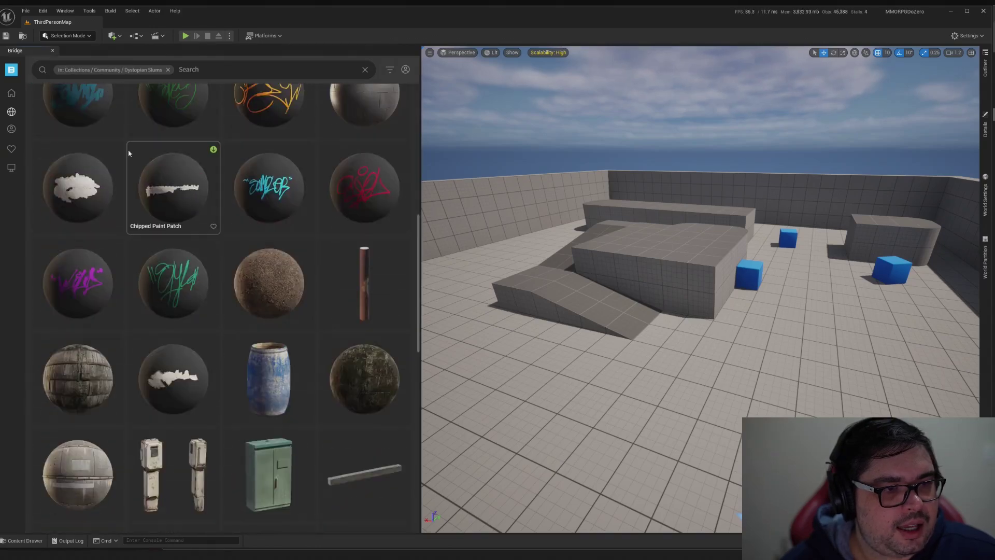
{"action": "scroll", "coordinate": [166, 321], "scroll_direction": "down", "scroll_amount": 3}
{"action": "scroll", "coordinate": [166, 321], "scroll_direction": "down", "scroll_amount": 5}
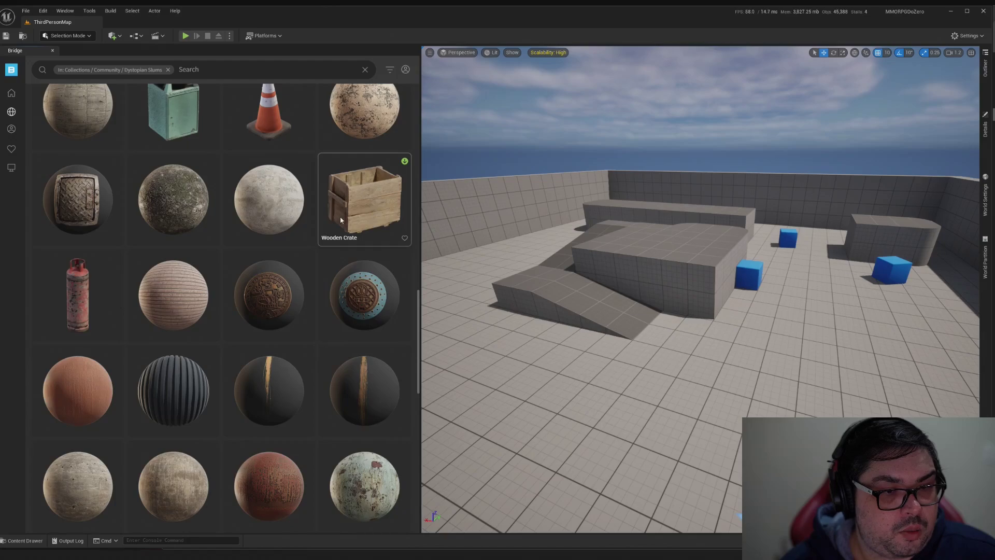
Add the Wooden Crate asset from Dystopian Slums to the level floor and view it up close.
{"action": "left_click_drag", "start_coordinate": [350, 212], "coordinate": [657, 368]}
{"action": "key", "text": "w"}
{"action": "right_click_drag", "start_coordinate": [657, 369], "coordinate": [559, 348]}
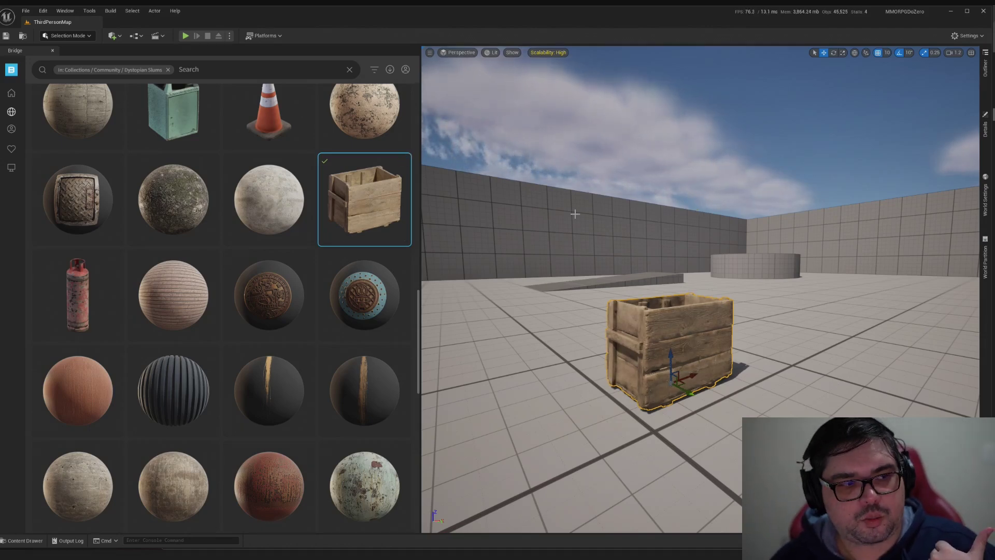
Place the Rusty Tank asset from Dystopian Slums on the floor near the wooden crate and inspect it.
{"action": "scroll", "coordinate": [176, 310], "scroll_direction": "down", "scroll_amount": 10}
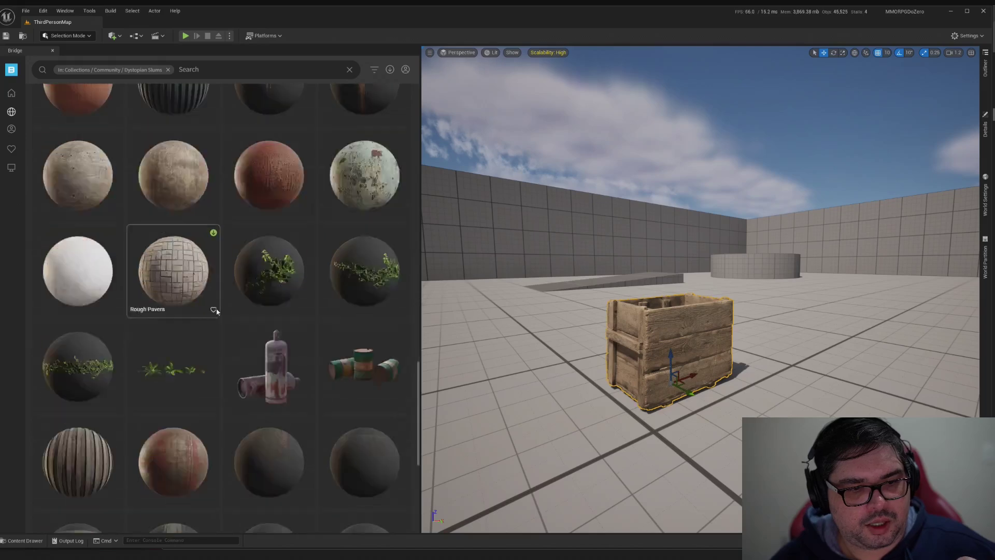
{"action": "scroll", "coordinate": [267, 301], "scroll_direction": "up", "scroll_amount": 3}
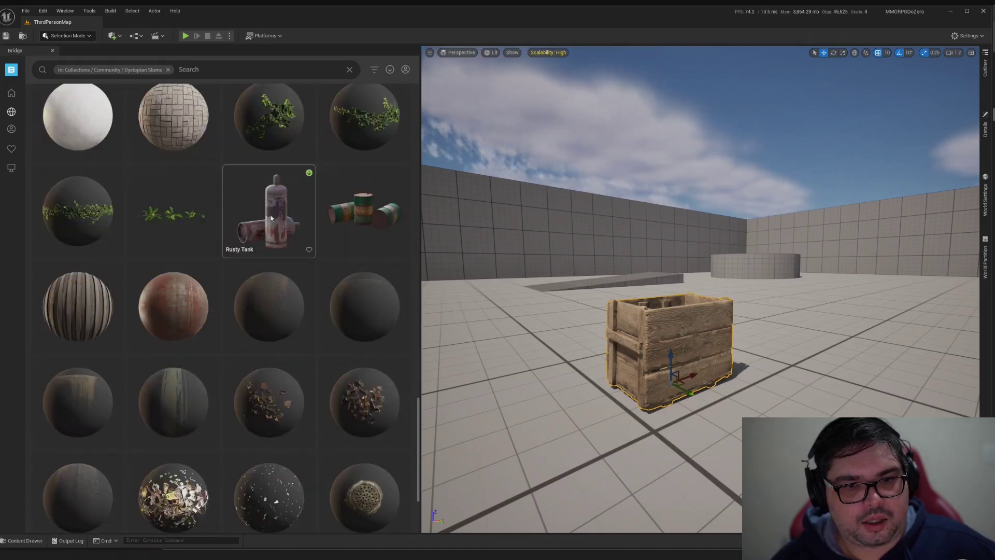
{"action": "left_click_drag", "start_coordinate": [270, 217], "coordinate": [855, 394]}
{"action": "key", "text": "f"}
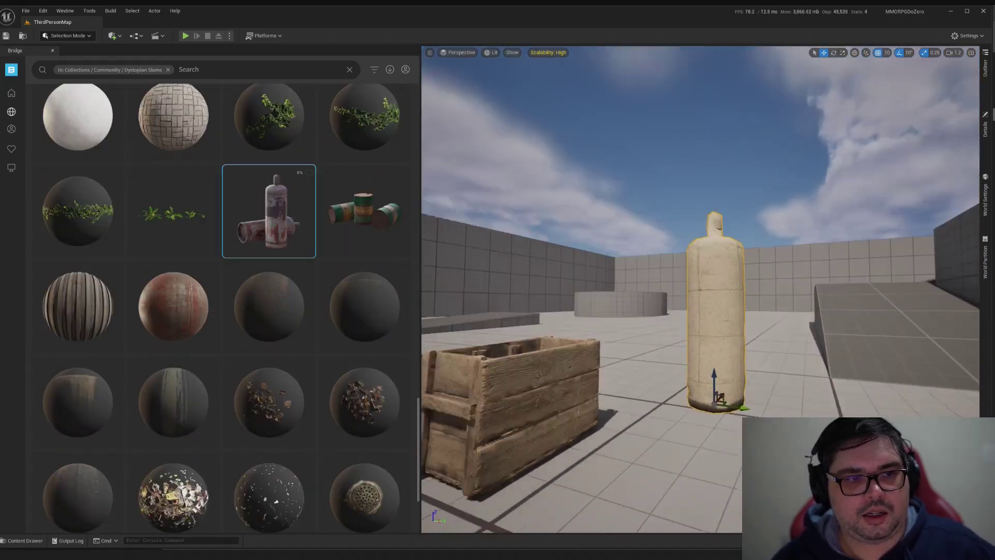
{"action": "mouse_move", "coordinate": [725, 311]}
{"action": "right_mouse_down"}
{"action": "mouse_move", "coordinate": [668, 311]}
{"action": "mouse_move", "coordinate": [767, 311]}
{"action": "mouse_move", "coordinate": [725, 313]}
{"action": "right_mouse_up"}
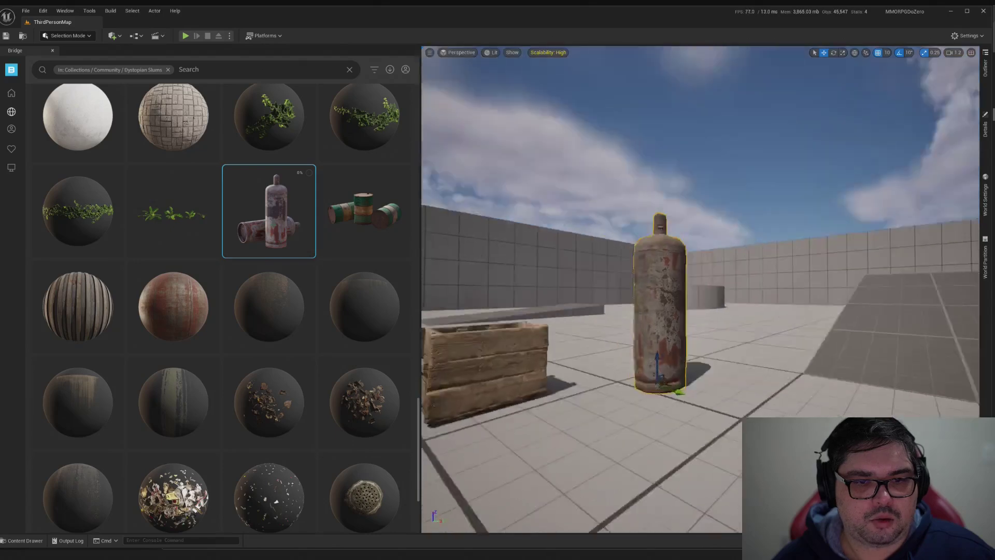
{"action": "right_click_drag", "start_coordinate": [725, 362], "coordinate": [803, 372]}
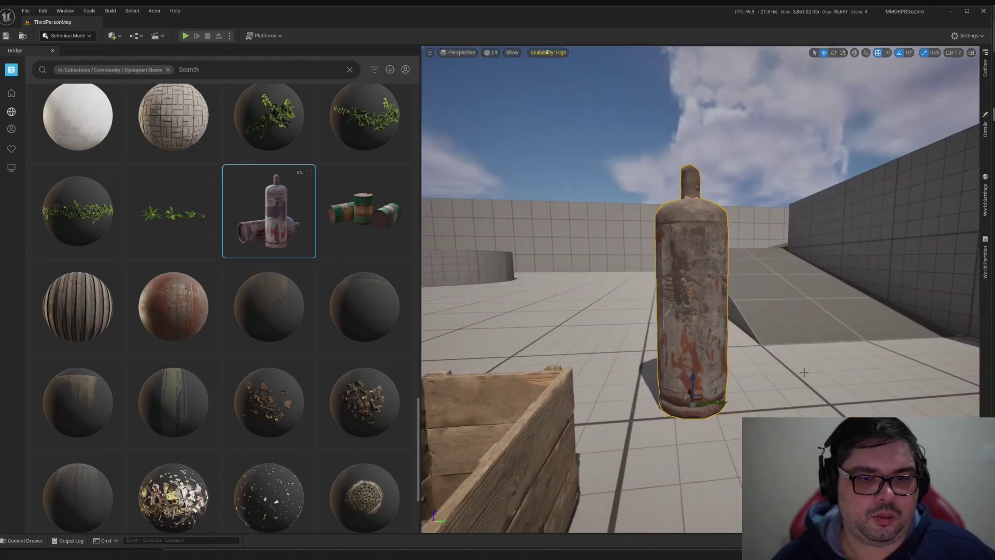
{"action": "scroll", "coordinate": [788, 368], "scroll_direction": "down", "scroll_amount": 8}
{"action": "right_click_drag", "start_coordinate": [544, 302], "coordinate": [551, 311]}
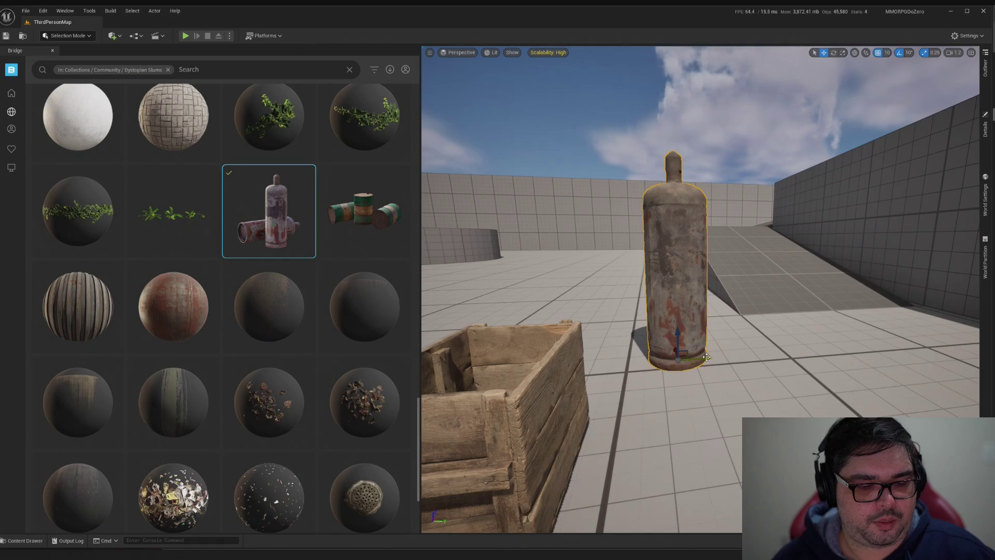
Duplicate the rusty tank, lay the copy on its side behind the upright tank near the crate, and deselect it.
{"action": "left_click_drag", "start_coordinate": [706, 357], "coordinate": [789, 362], "text": "alt"}
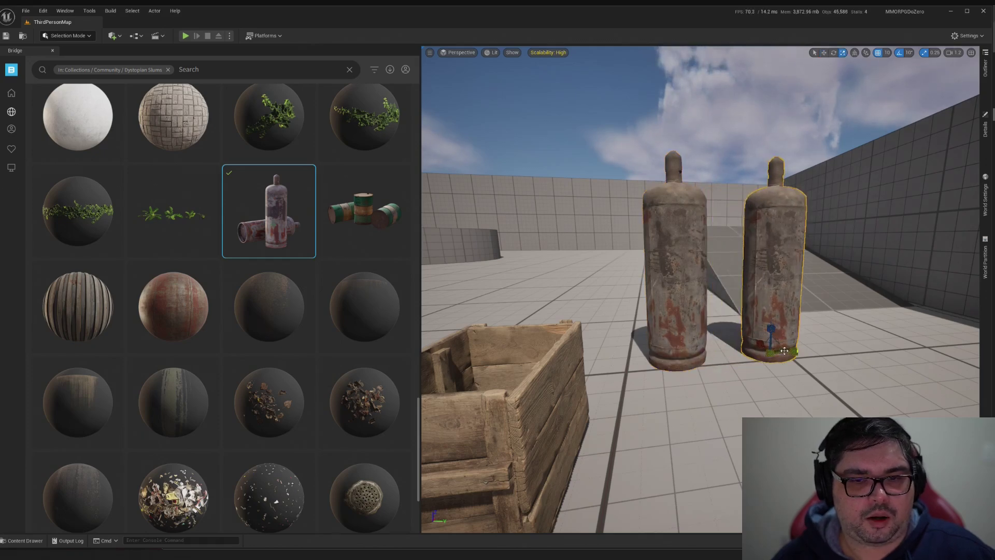
{"action": "key", "text": "e"}
{"action": "left_click_drag", "start_coordinate": [777, 318], "coordinate": [590, 345]}
{"action": "key", "text": "w"}
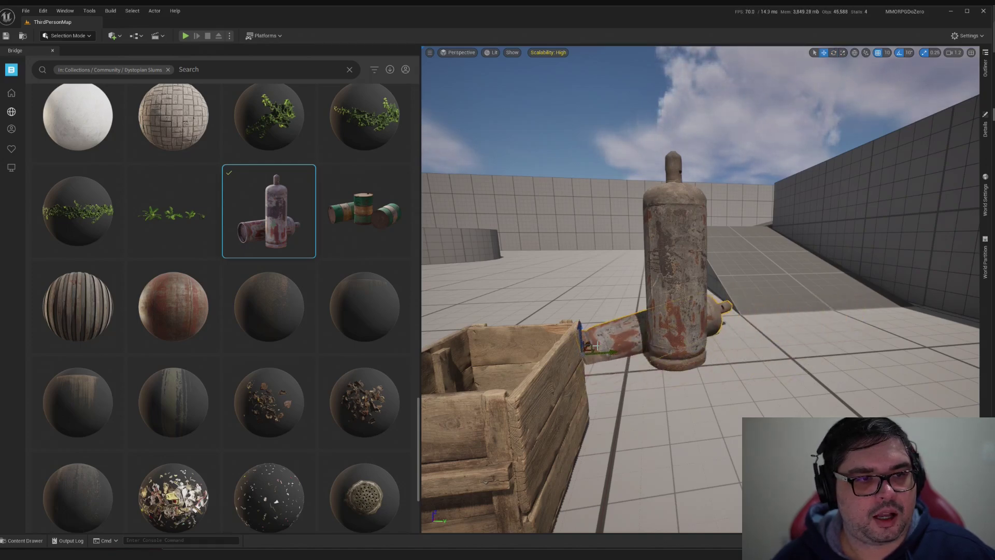
{"action": "left_click", "coordinate": [606, 128]}
{"action": "right_click_drag", "start_coordinate": [606, 129], "coordinate": [575, 171]}
{"action": "key", "text": "w"}
{"action": "key", "text": "s"}
{"action": "right_click_drag", "start_coordinate": [633, 223], "coordinate": [634, 223]}
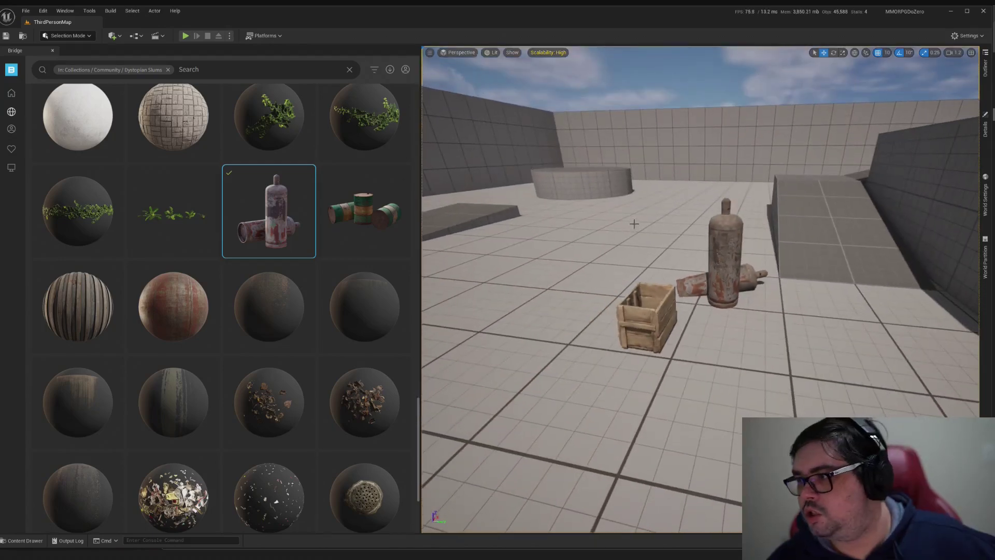
Look through the remaining Dystopian Slums assets, then open the Urban group of the Environment collections.
{"action": "scroll", "coordinate": [357, 217], "scroll_direction": "down", "scroll_amount": 3}
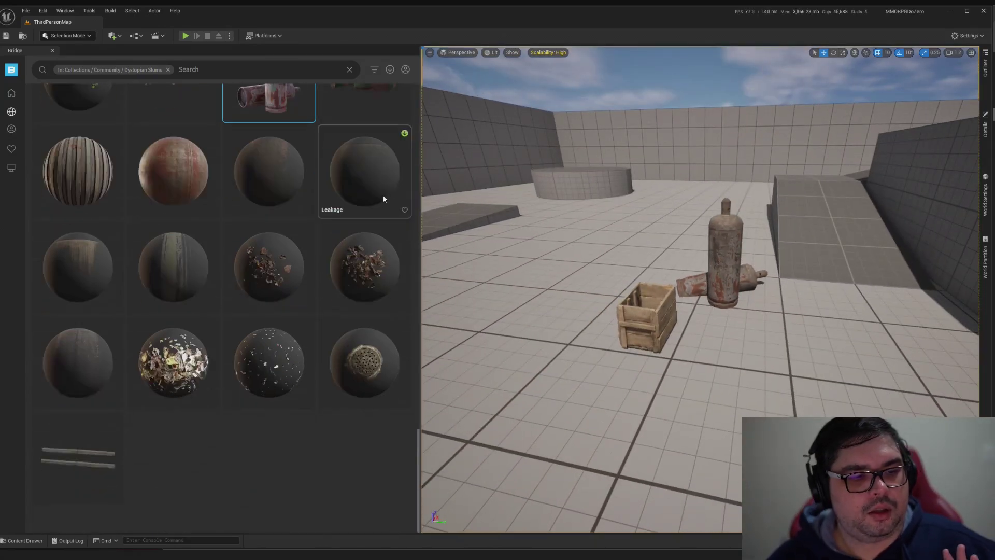
{"action": "scroll", "coordinate": [267, 225], "scroll_direction": "up", "scroll_amount": 10}
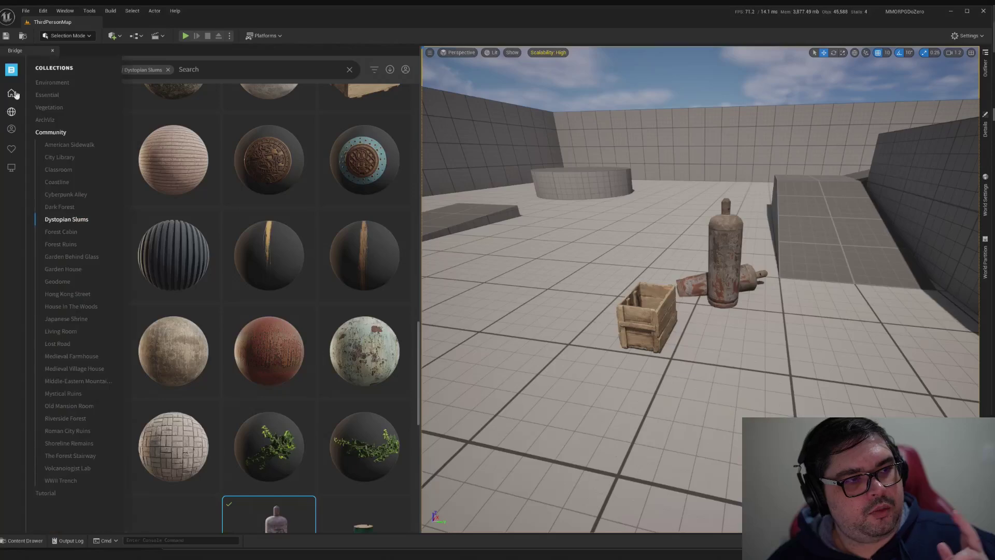
{"action": "left_click", "coordinate": [12, 93]}
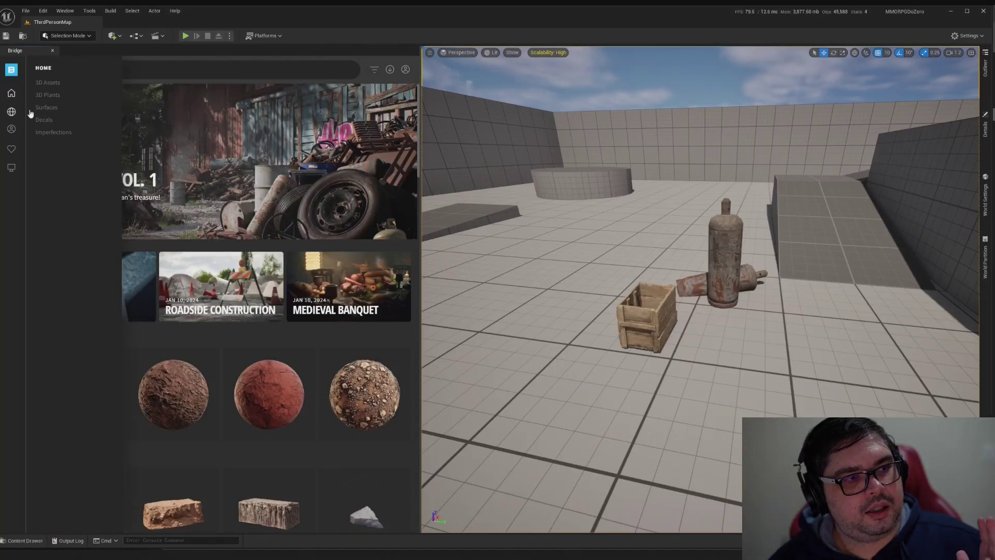
{"action": "left_click", "coordinate": [12, 111]}
{"action": "left_click", "coordinate": [52, 83]}
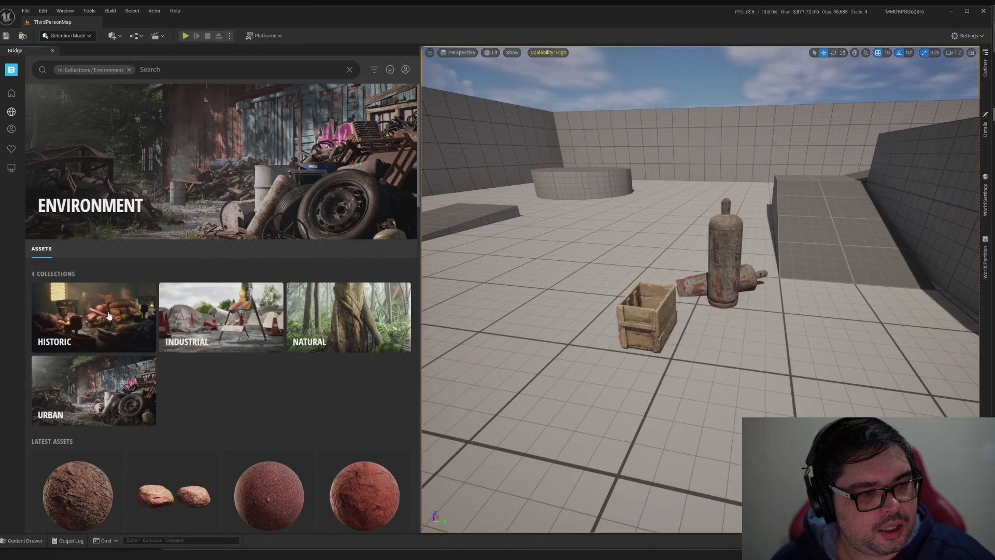
{"action": "left_click", "coordinate": [86, 387]}
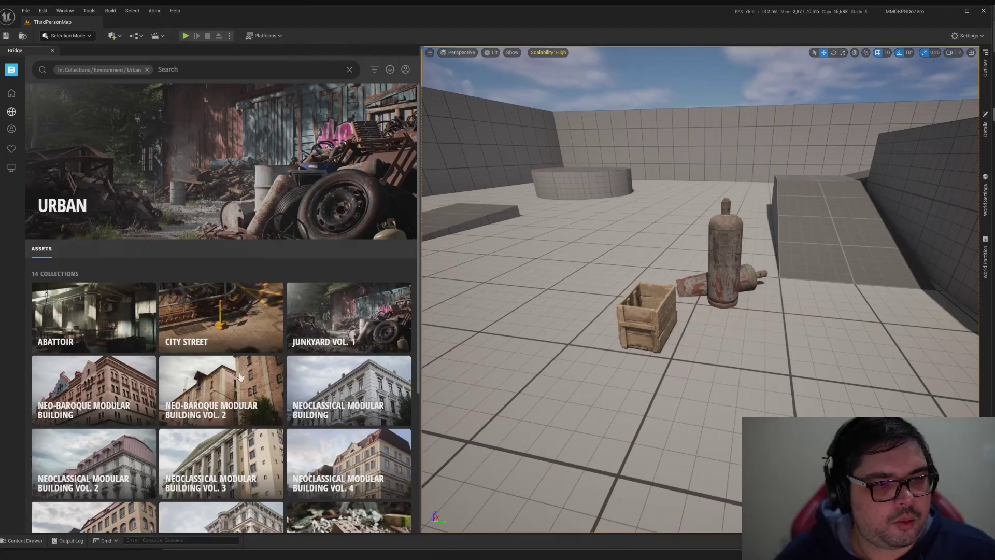
Open the Junkyard Vol. 1 collection and look through its assets from start to end.
{"action": "left_click", "coordinate": [344, 318]}
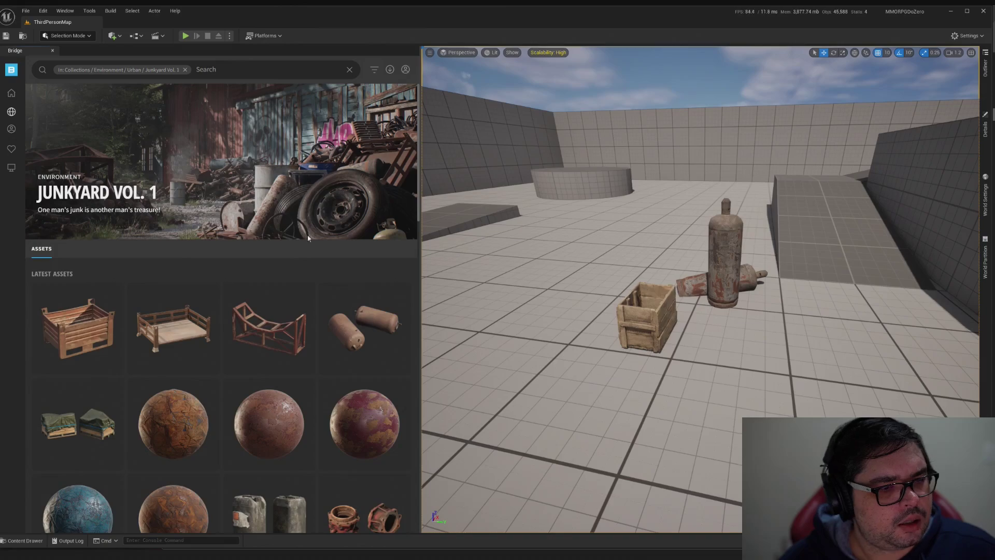
{"action": "scroll", "coordinate": [308, 238], "scroll_direction": "down", "scroll_amount": 3}
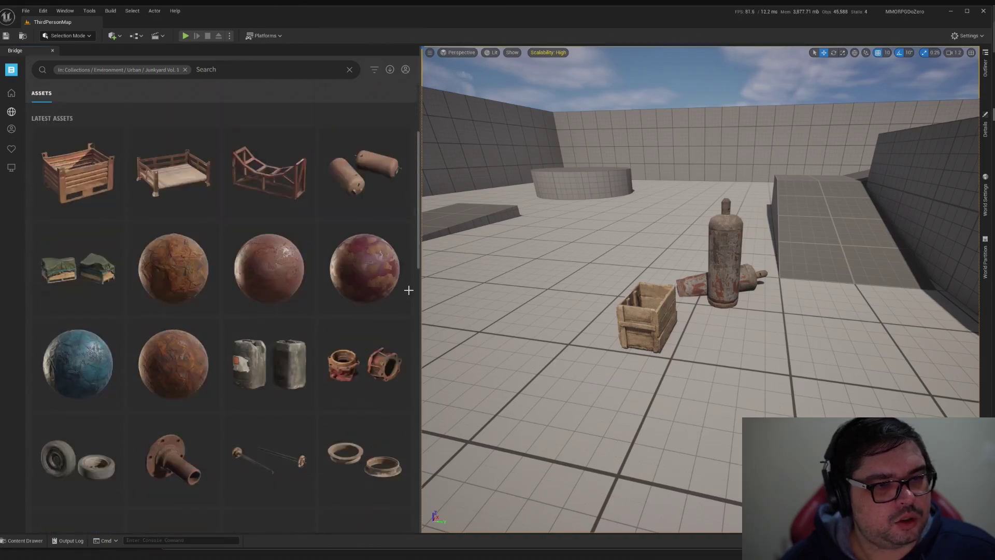
{"action": "scroll", "coordinate": [290, 311], "scroll_direction": "down", "scroll_amount": 8}
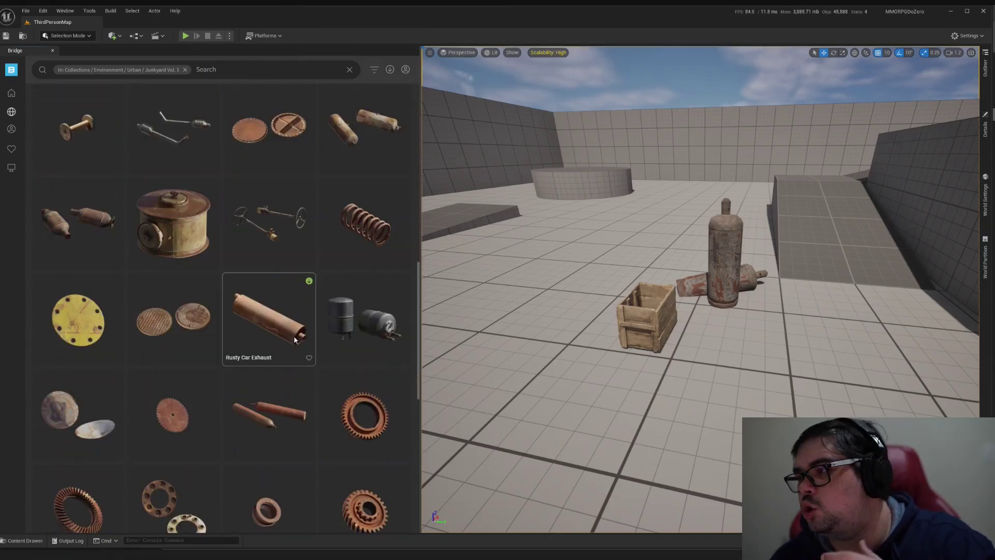
{"action": "scroll", "coordinate": [293, 342], "scroll_direction": "down", "scroll_amount": 10}
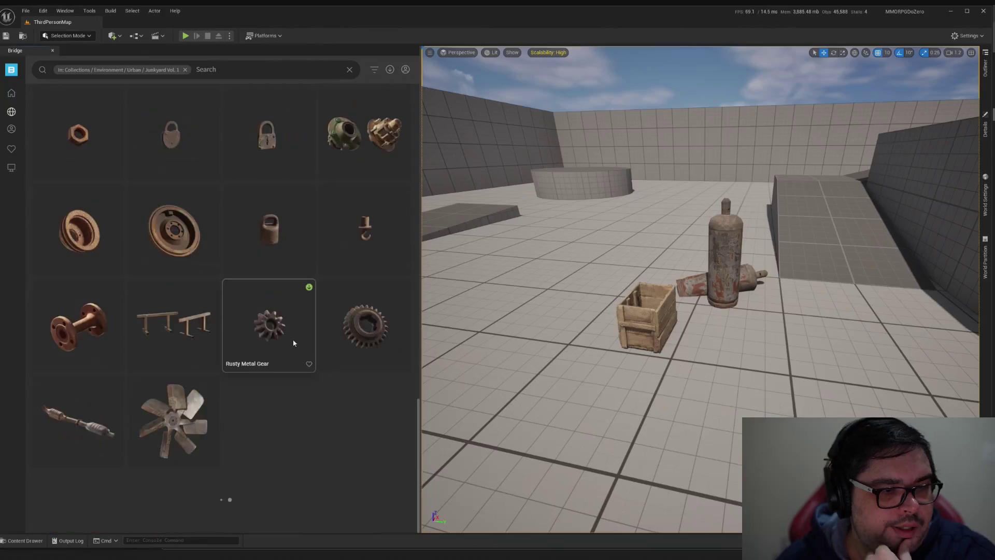
{"action": "scroll", "coordinate": [294, 343], "scroll_direction": "up", "scroll_amount": 20}
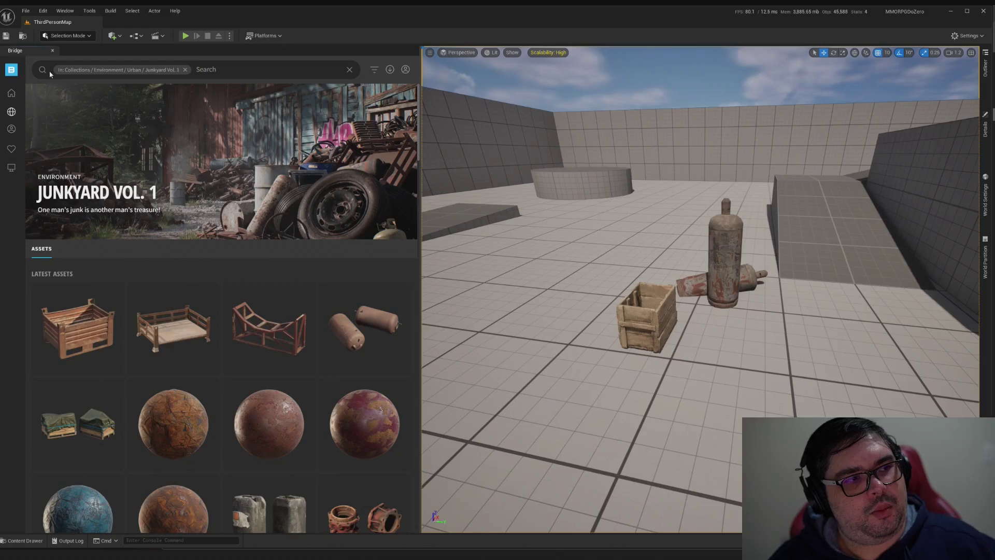
Switch to the Abattoir collection under Urban and browse its props and surfaces.
{"action": "mouse_move", "coordinate": [1, 94]}
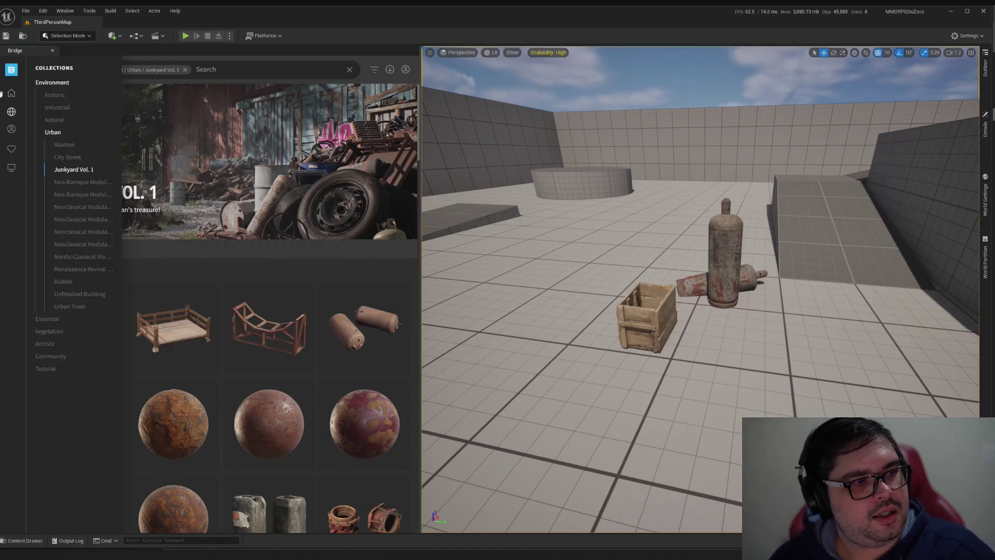
{"action": "left_click", "coordinate": [65, 147]}
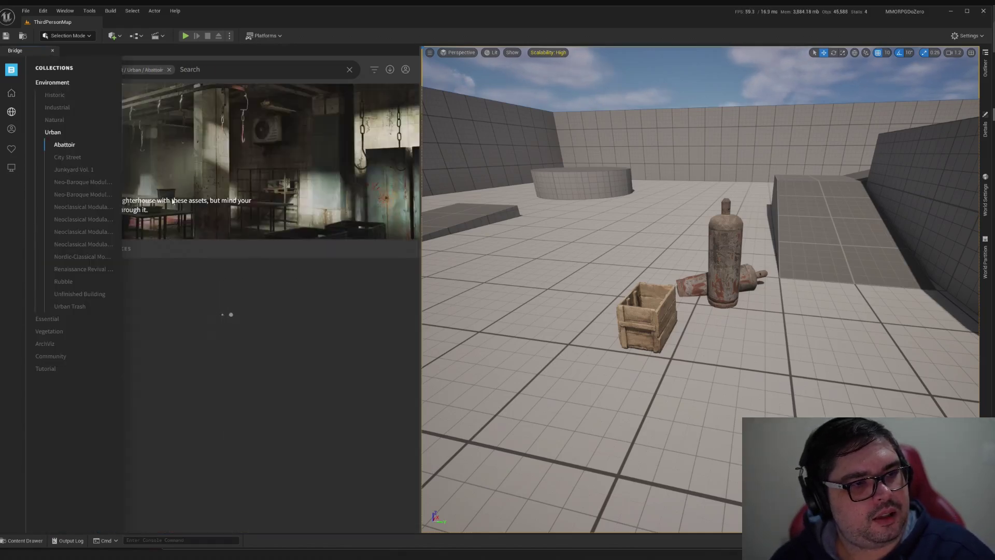
{"action": "scroll", "coordinate": [228, 171], "scroll_direction": "down", "scroll_amount": 5}
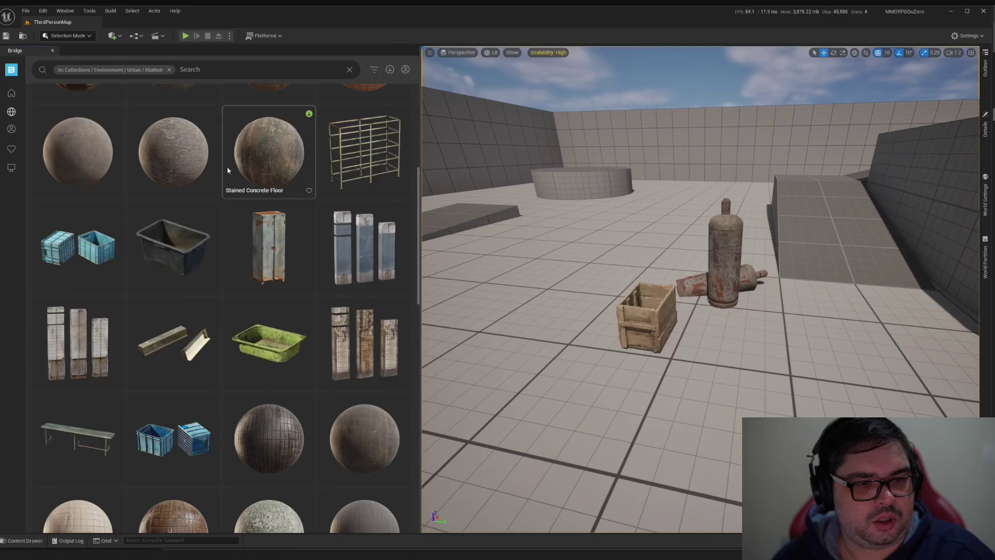
{"action": "scroll", "coordinate": [228, 171], "scroll_direction": "down", "scroll_amount": 3}
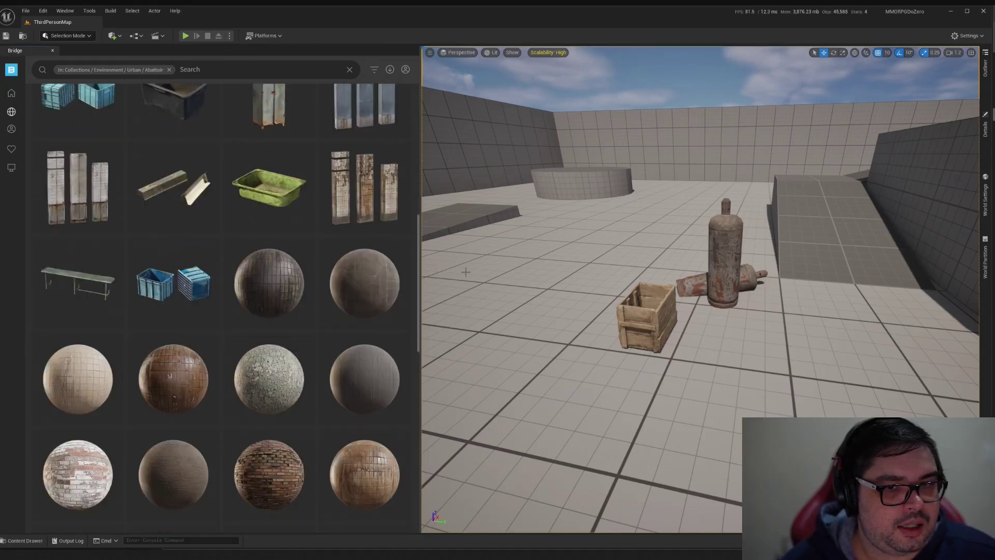
Download the Stained Ceramic Tiles surface from the Abattoir collection in High Quality.
{"action": "key", "text": "w"}
{"action": "right_click_drag", "start_coordinate": [492, 274], "coordinate": [653, 243]}
{"action": "left_click", "coordinate": [191, 378]}
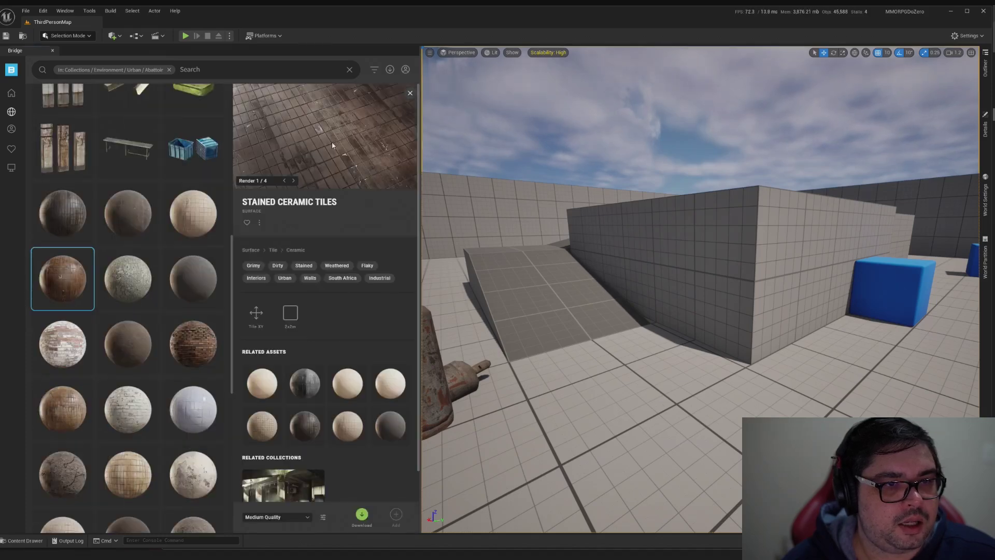
{"action": "left_click", "coordinate": [359, 519]}
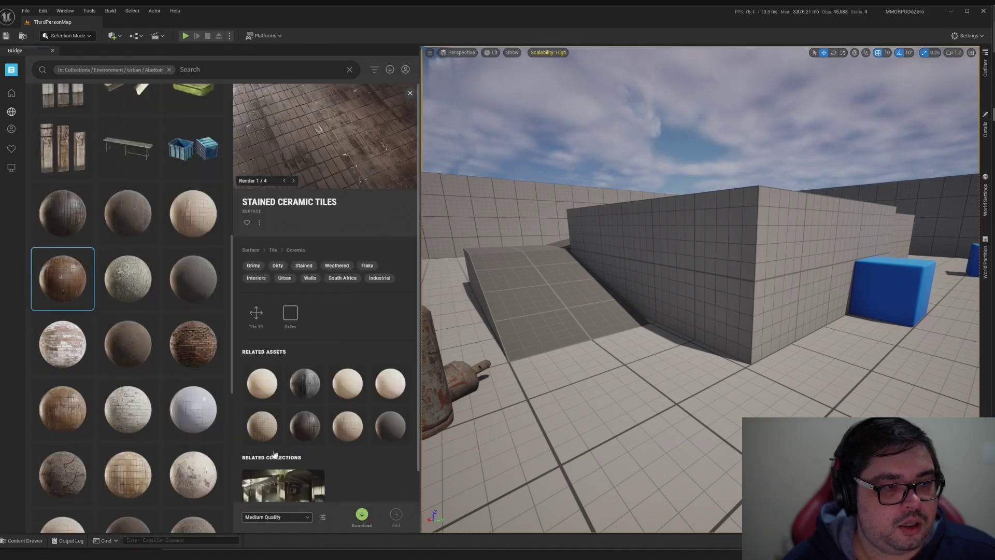
{"action": "left_click", "coordinate": [283, 517]}
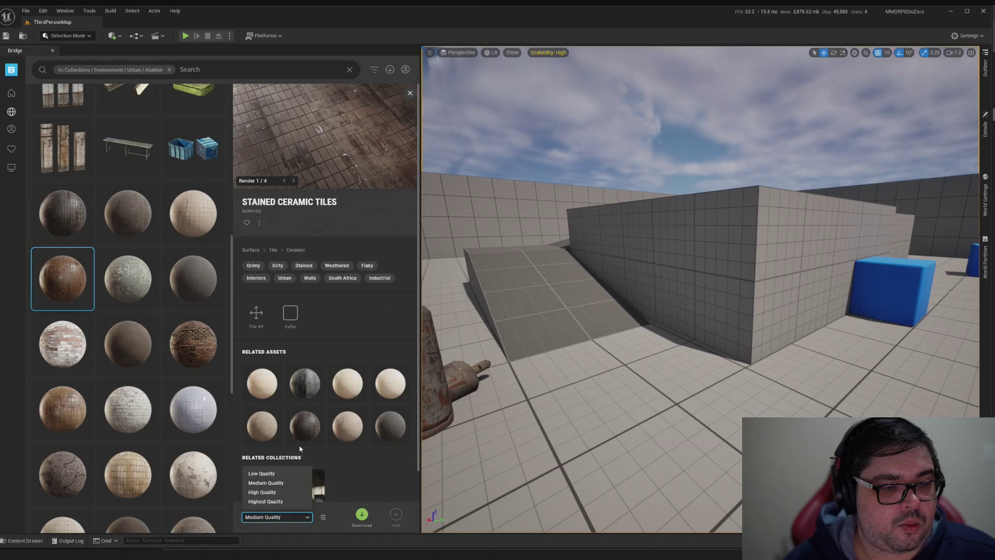
{"action": "left_click", "coordinate": [268, 493]}
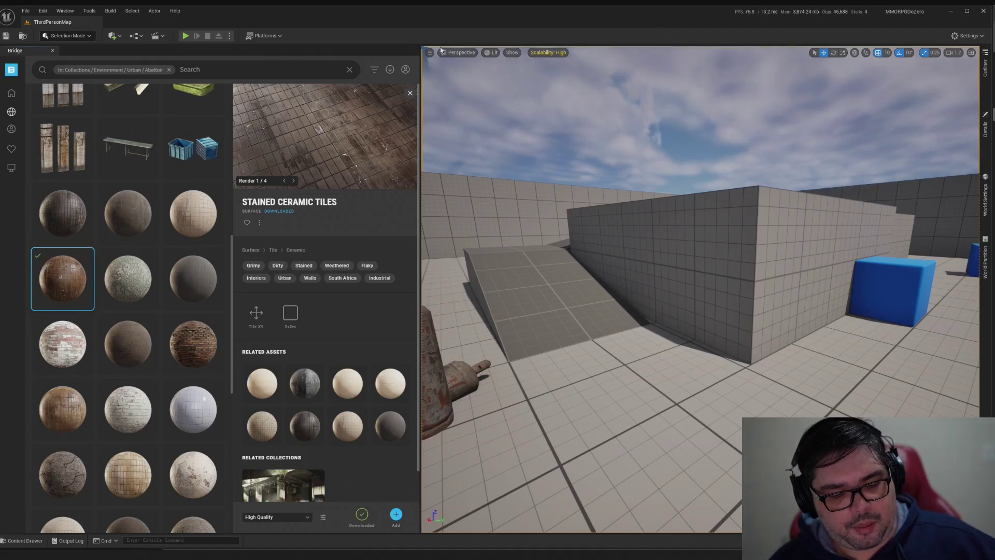
Examine the project's content folders by expanding Characters, ThirdPerson and LevelPrototyping.
{"action": "key", "text": "ctrl+space"}
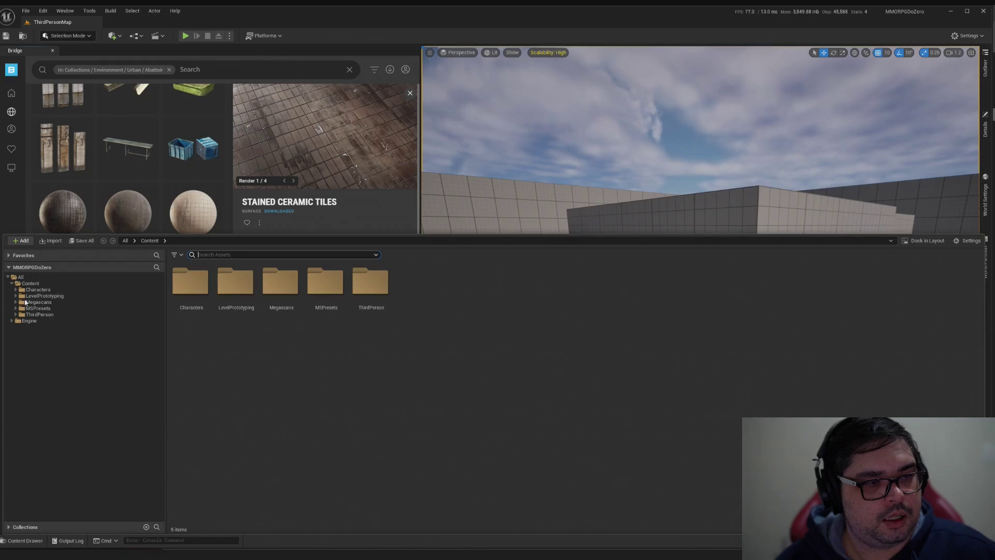
{"action": "left_click", "coordinate": [16, 290]}
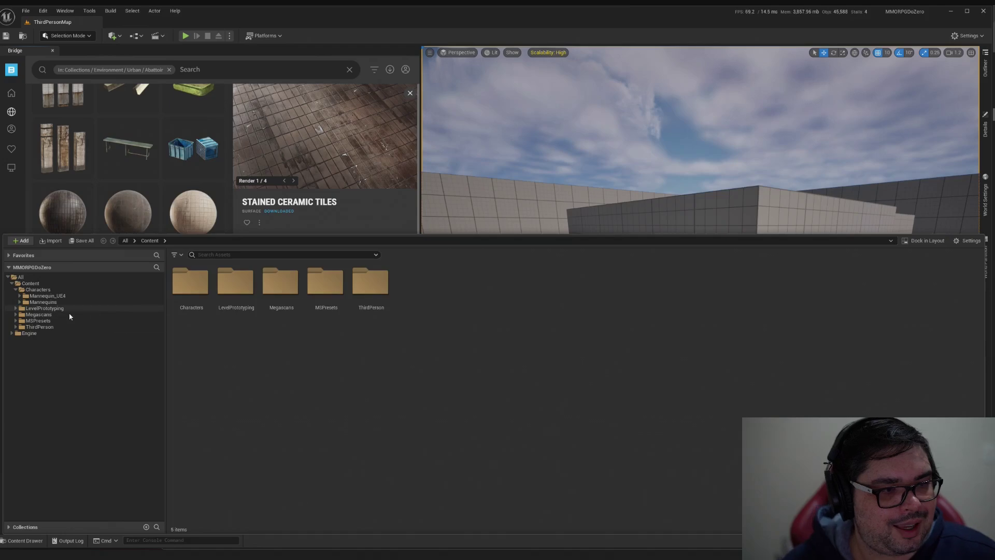
{"action": "left_click", "coordinate": [15, 326]}
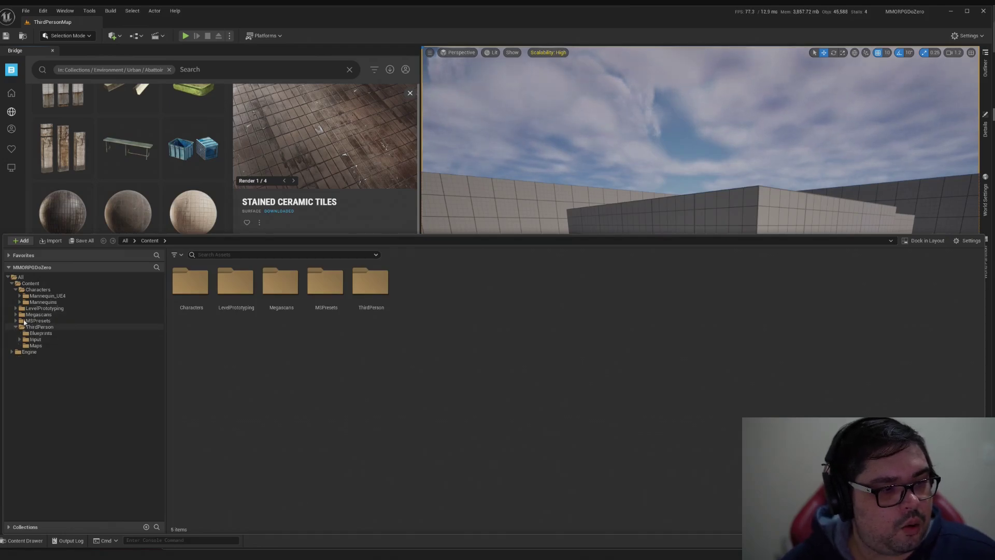
{"action": "left_click", "coordinate": [16, 309]}
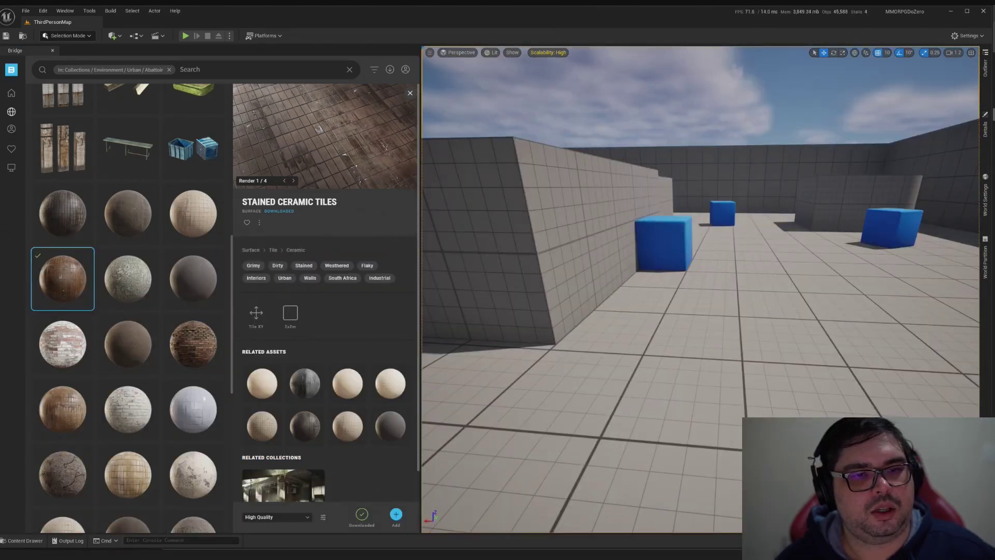
Narrow the Bridge panel to enlarge the viewport, and add the downloaded Stained Ceramic Tiles surface to the project.
{"action": "key", "text": "s"}
{"action": "right_click_drag", "start_coordinate": [700, 289], "coordinate": [601, 270]}
{"action": "key", "text": "d"}
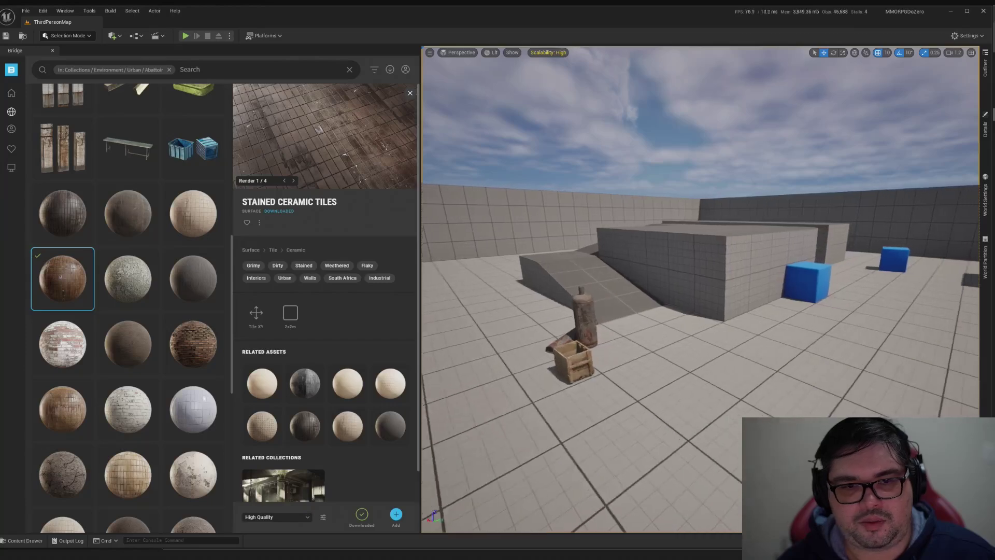
{"action": "left_click_drag", "start_coordinate": [421, 161], "coordinate": [354, 163]}
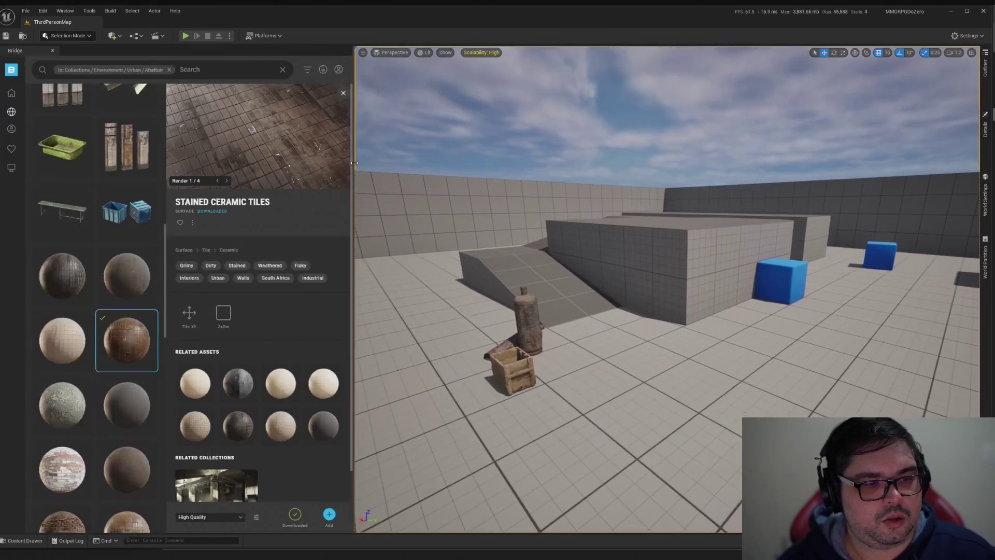
{"action": "left_click", "coordinate": [329, 516]}
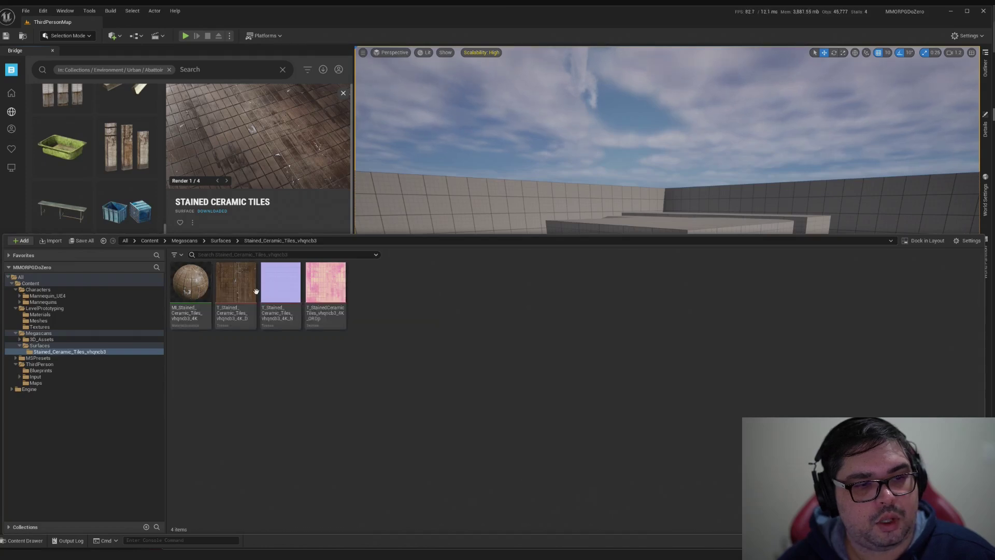
Apply the Stained Ceramic Tiles material instance to the level floor.
{"action": "left_click_drag", "start_coordinate": [190, 282], "coordinate": [194, 306]}
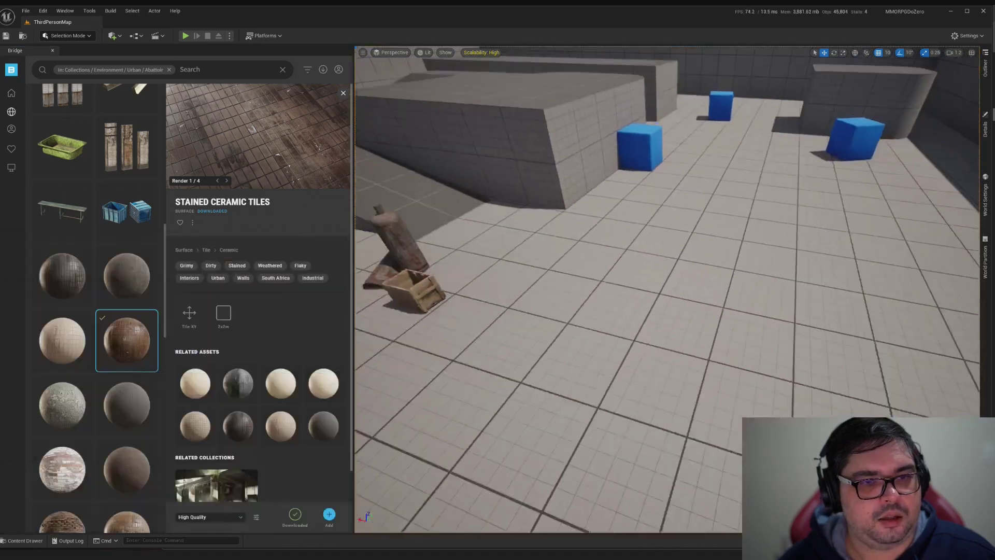
{"action": "key", "text": "ctrl+space"}
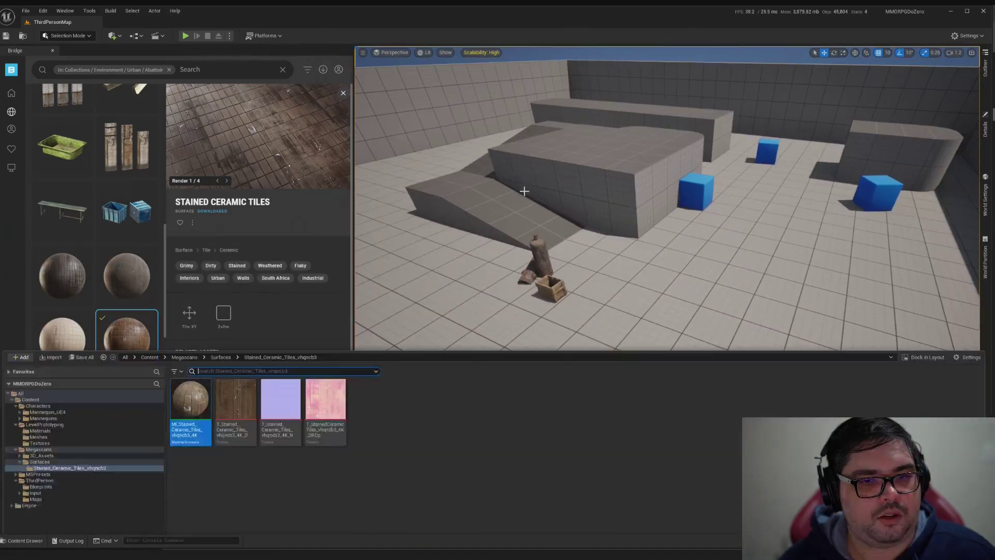
{"action": "left_click_drag", "start_coordinate": [190, 283], "coordinate": [751, 270]}
{"action": "right_click_drag", "start_coordinate": [751, 270], "coordinate": [705, 284]}
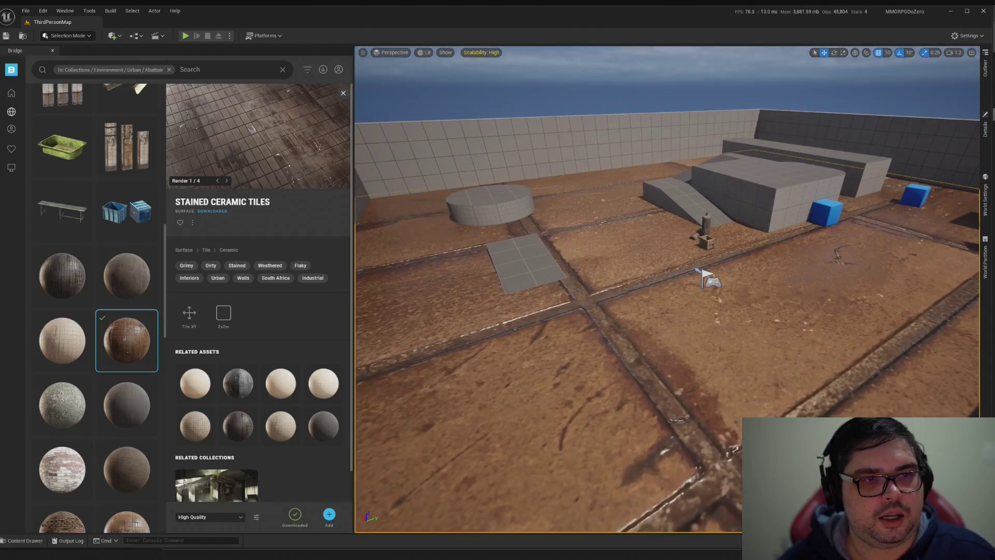
Open the Stained Ceramic Tiles material instance, examine its Global and Albedo parameter groups, and close it.
{"action": "right_click_drag", "start_coordinate": [707, 280], "coordinate": [668, 280]}
{"action": "key", "text": "ctrl+space"}
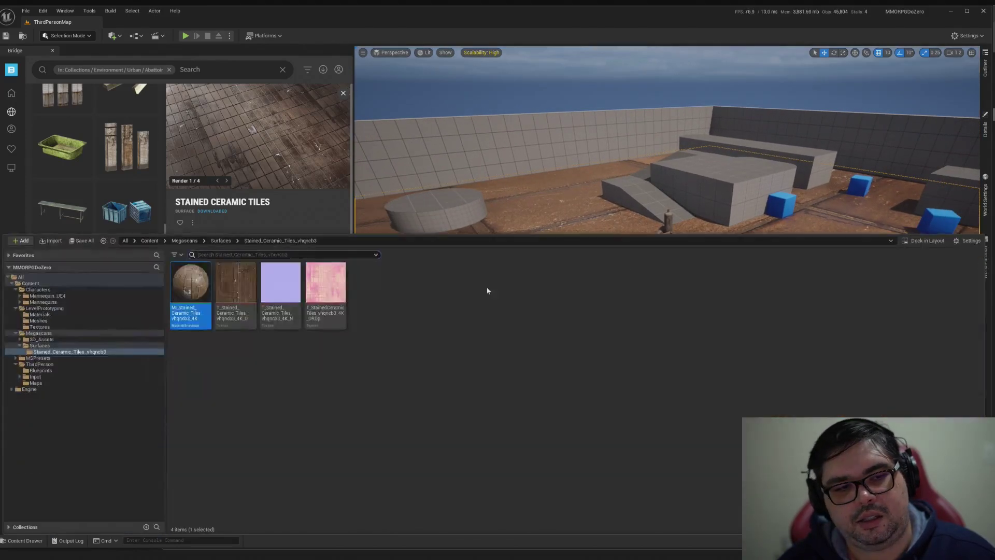
{"action": "double_click", "coordinate": [190, 282]}
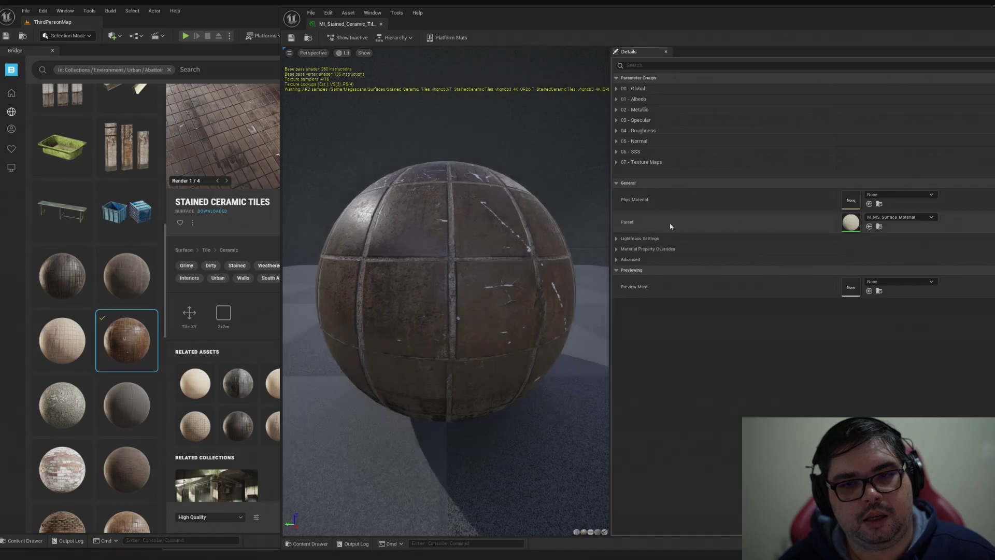
{"action": "left_click_drag", "start_coordinate": [629, 28], "coordinate": [517, 26]}
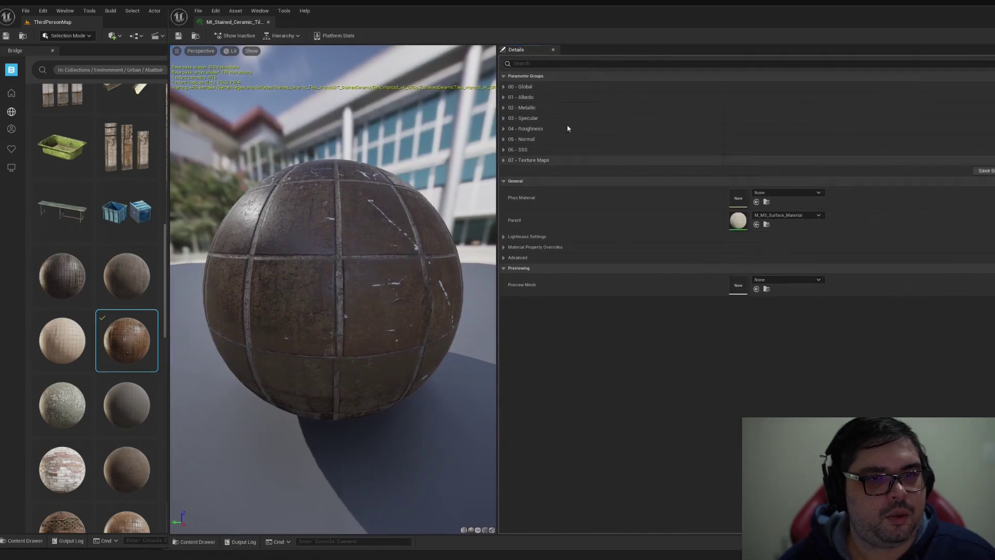
{"action": "left_click", "coordinate": [509, 87]}
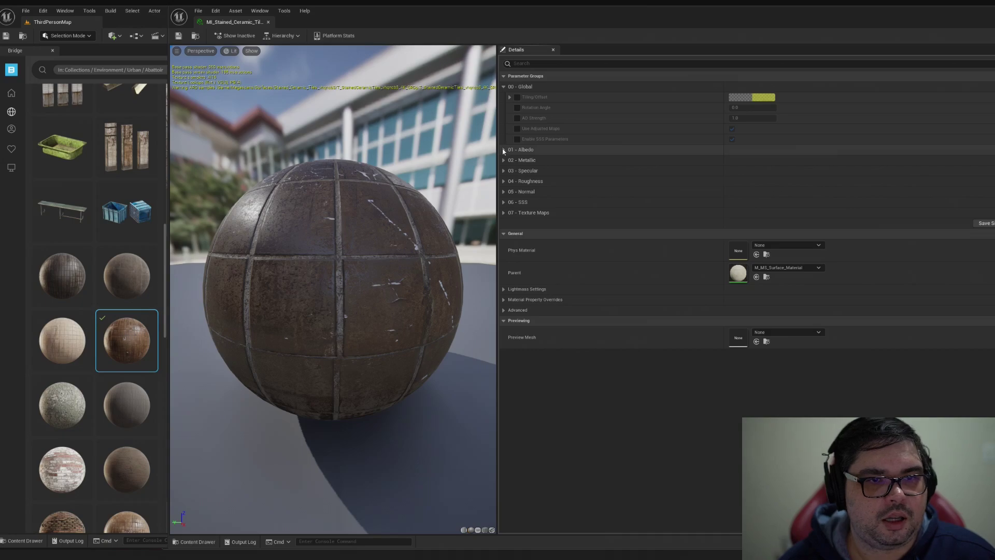
{"action": "left_click", "coordinate": [503, 150]}
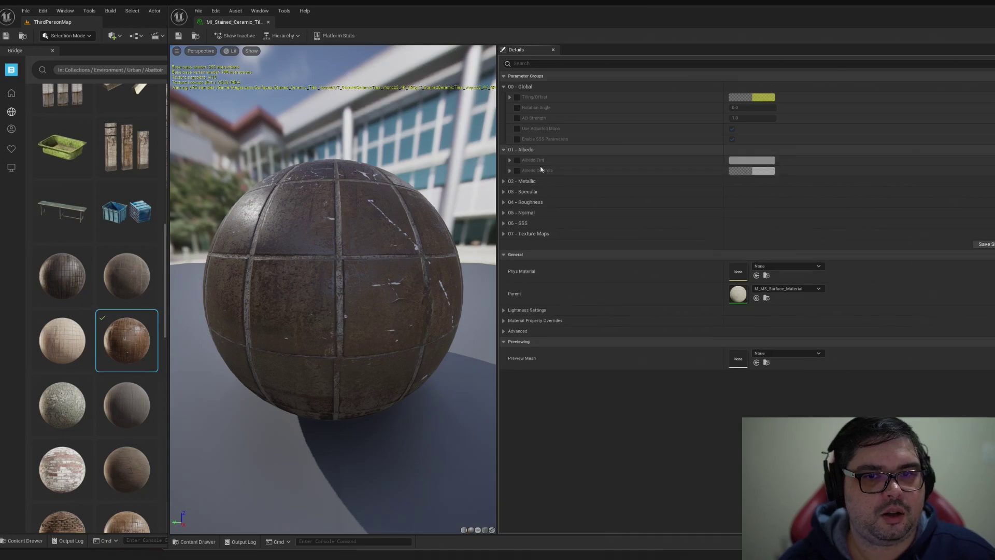
{"action": "left_click", "coordinate": [269, 22]}
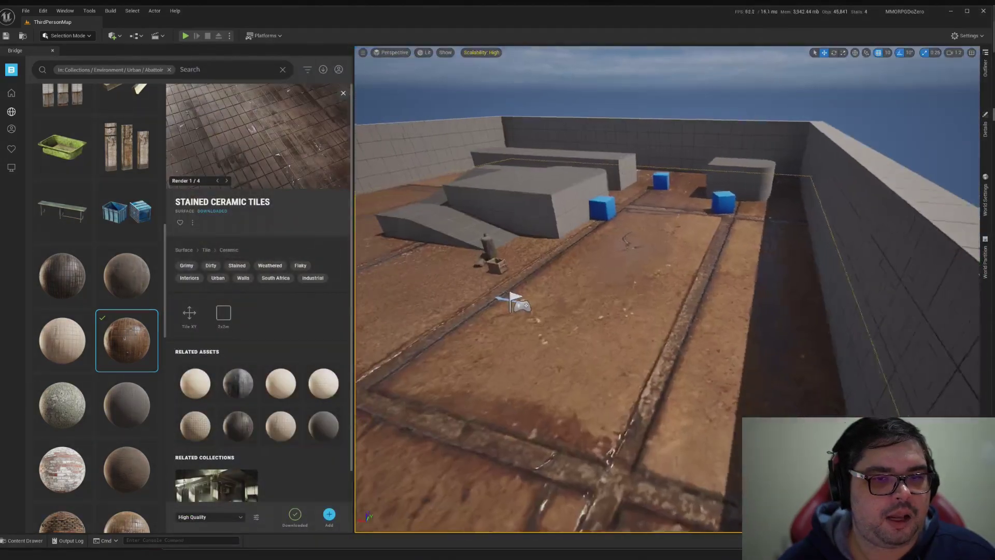
Play-test the level by running and jumping with the character across the tiled floor, and end the play session.
{"action": "right_click_drag", "start_coordinate": [667, 289], "coordinate": [565, 308]}
{"action": "right_click_drag", "start_coordinate": [581, 217], "coordinate": [568, 213]}
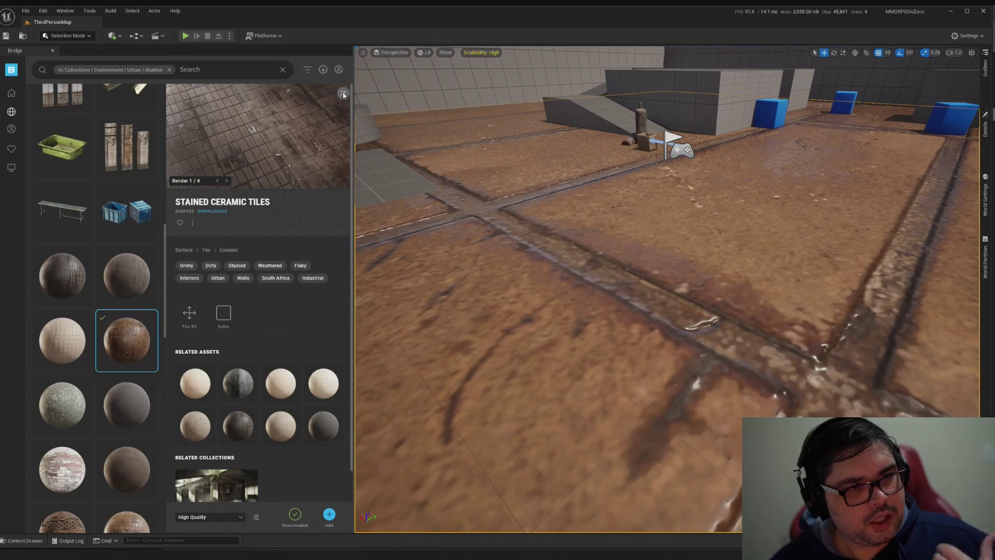
{"action": "right_click_drag", "start_coordinate": [626, 145], "coordinate": [619, 121]}
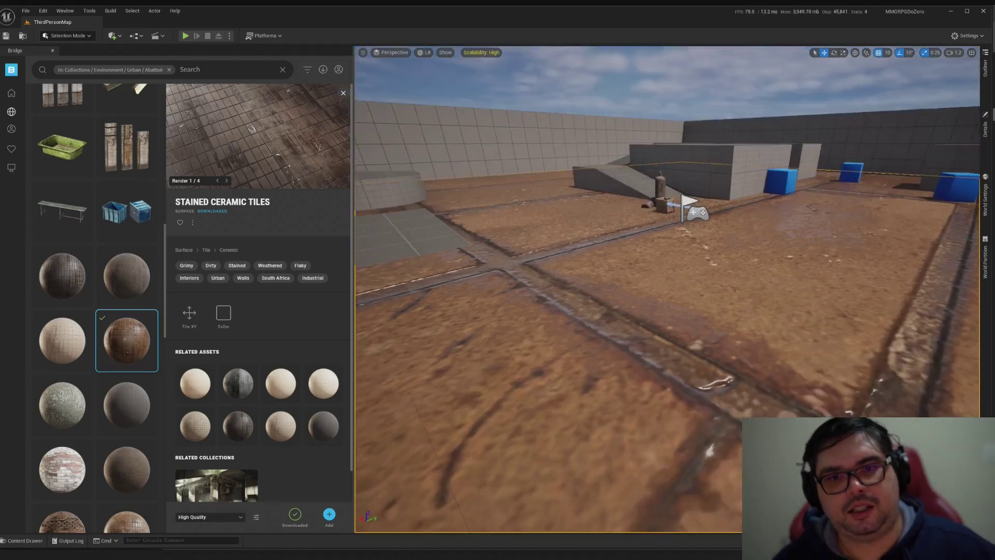
{"action": "left_click", "coordinate": [186, 36]}
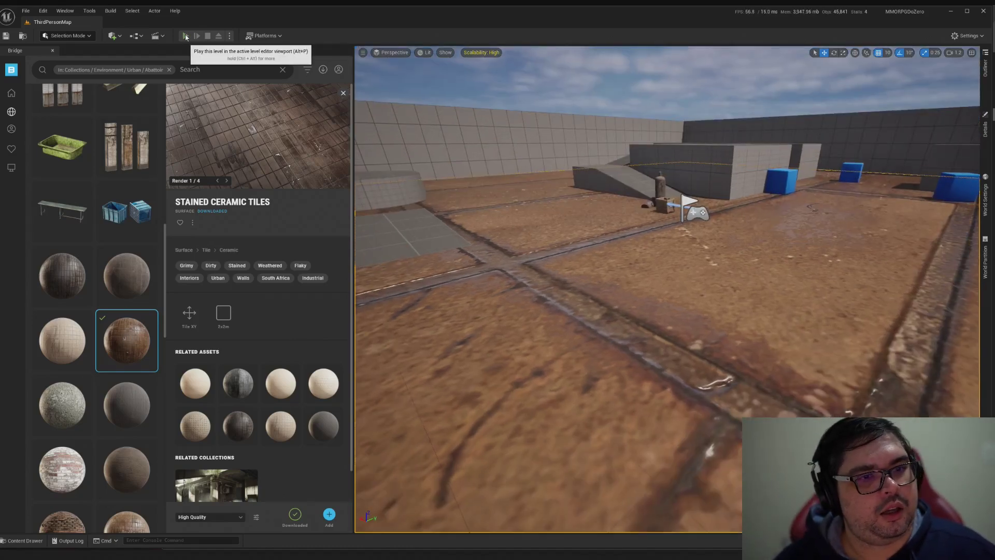
{"action": "key", "text": "w"}
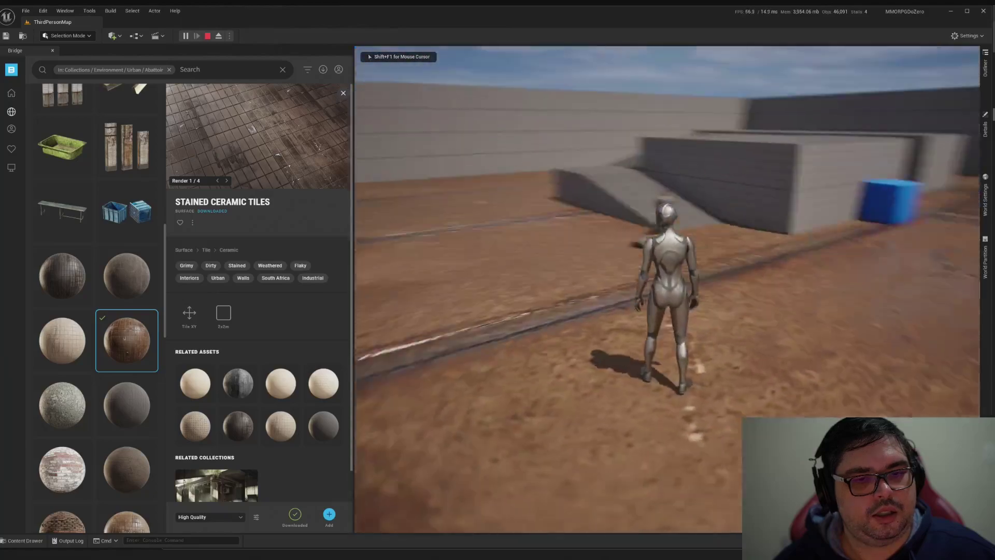
{"action": "key", "text": "w"}
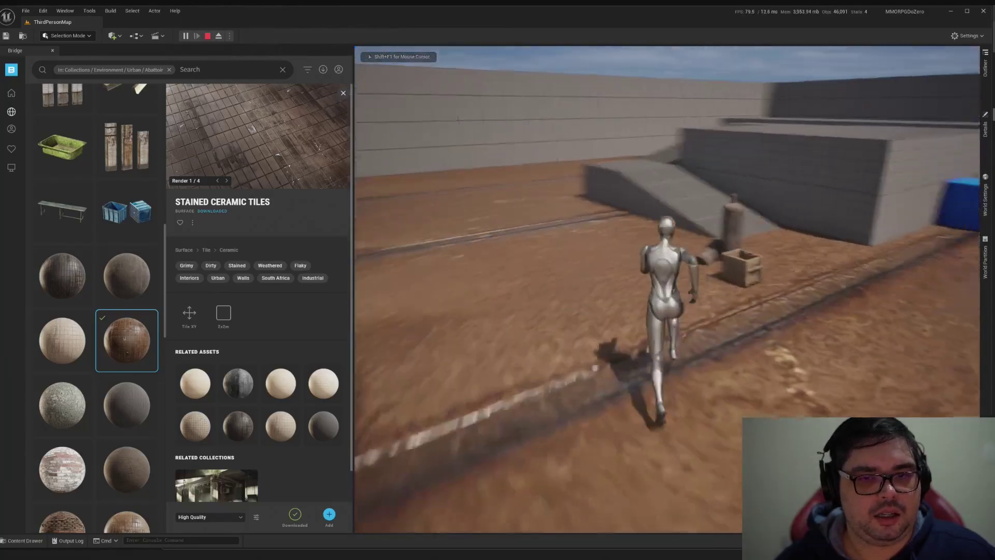
{"action": "key", "text": "d"}
{"action": "key", "text": "s"}
{"action": "key", "text": "d"}
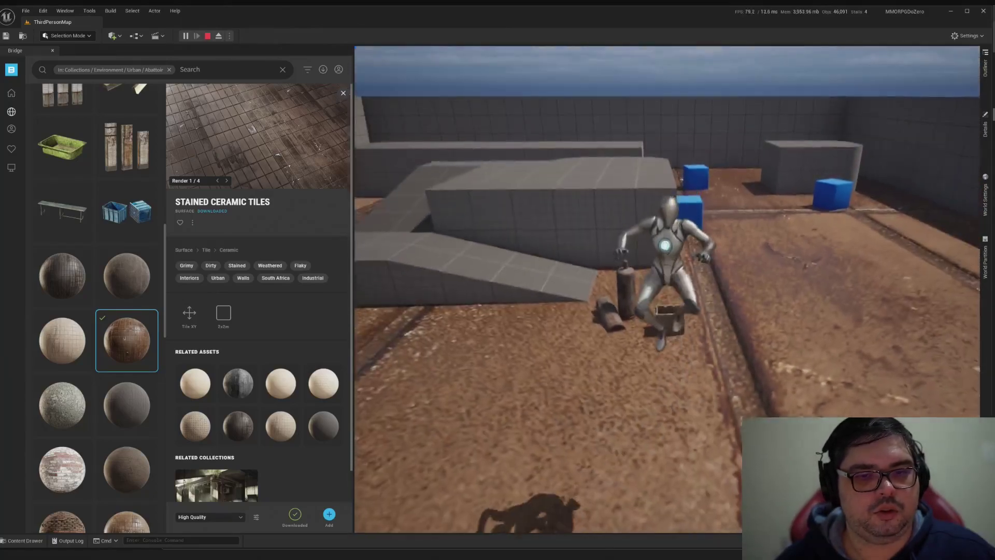
{"action": "key", "text": "space"}
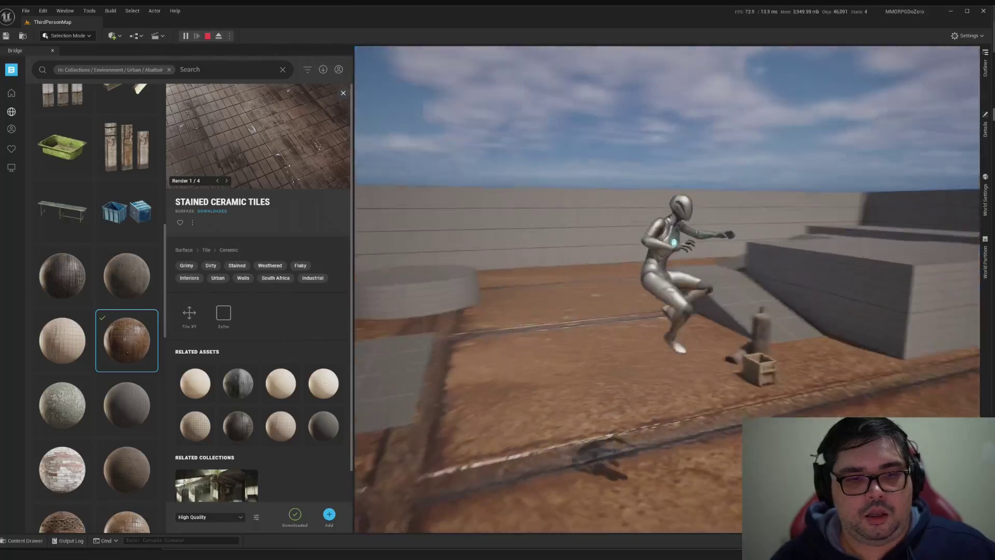
{"action": "key", "text": "Escape"}
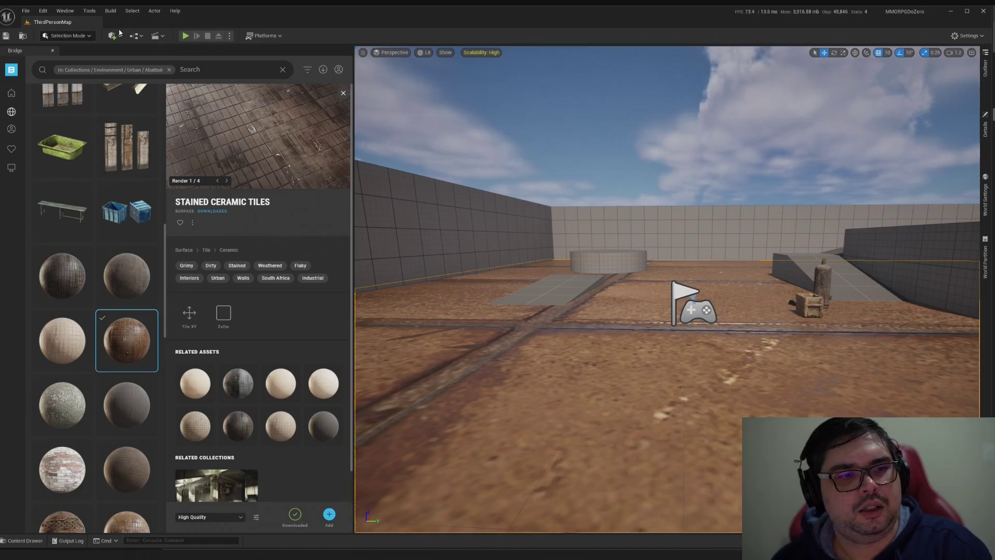
Place the Metal Table and the Plastic Crate from the Bridge library on the level floor near the blue cubes.
{"action": "right_click_drag", "start_coordinate": [621, 311], "coordinate": [746, 311]}
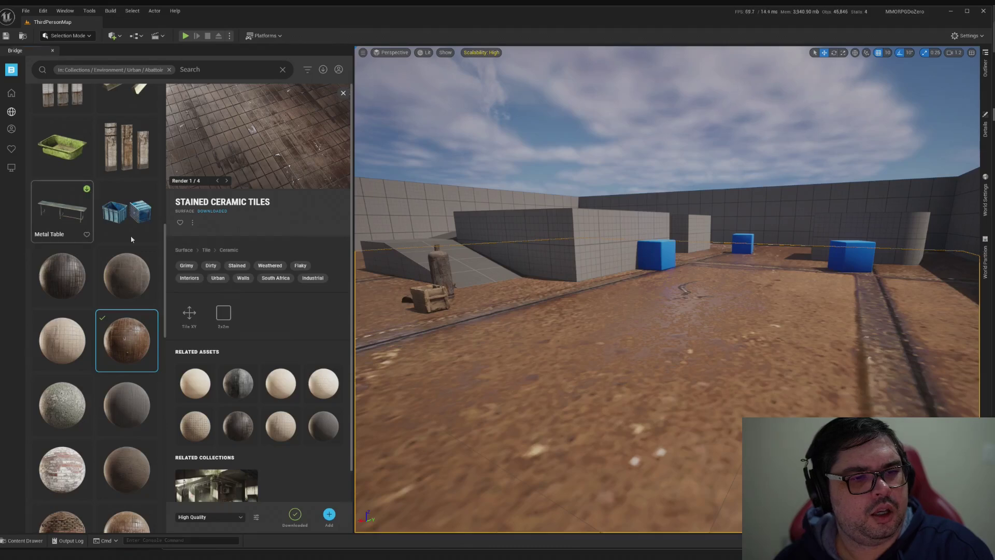
{"action": "left_click_drag", "start_coordinate": [62, 209], "coordinate": [596, 314]}
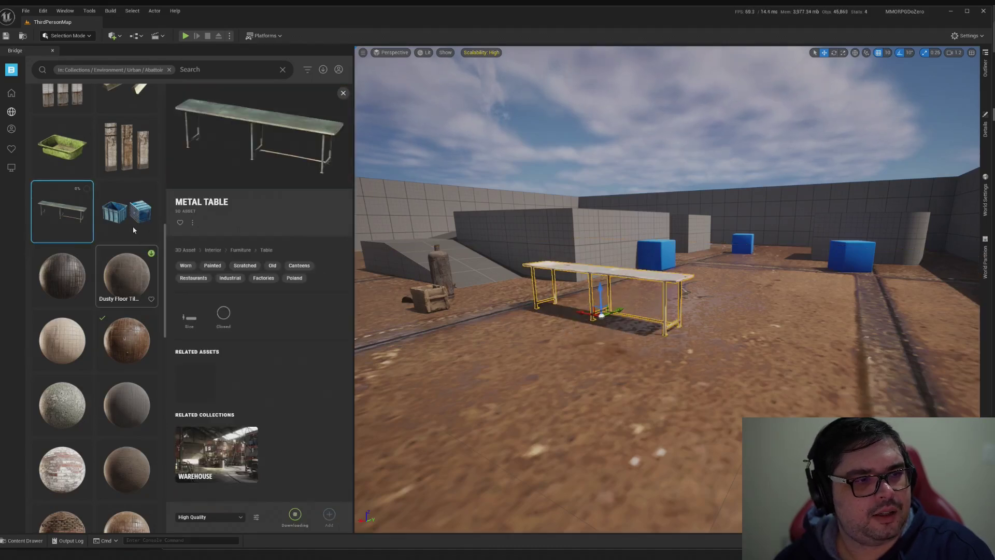
{"action": "left_click_drag", "start_coordinate": [126, 210], "coordinate": [731, 352]}
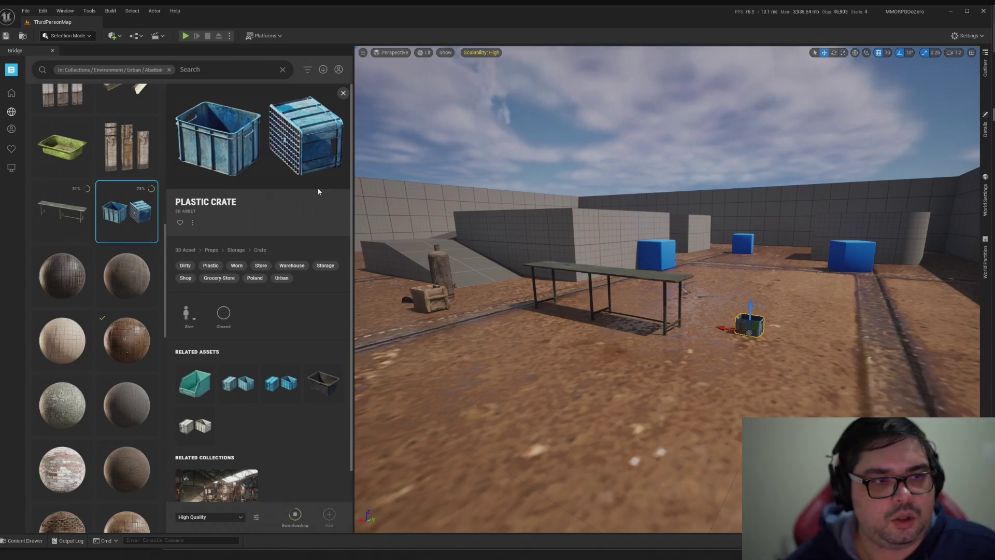
Look through the remaining Bridge assets of the current collection, and open the Castle Ruins collection under Historic.
{"action": "scroll", "coordinate": [155, 317], "scroll_direction": "down", "scroll_amount": 10}
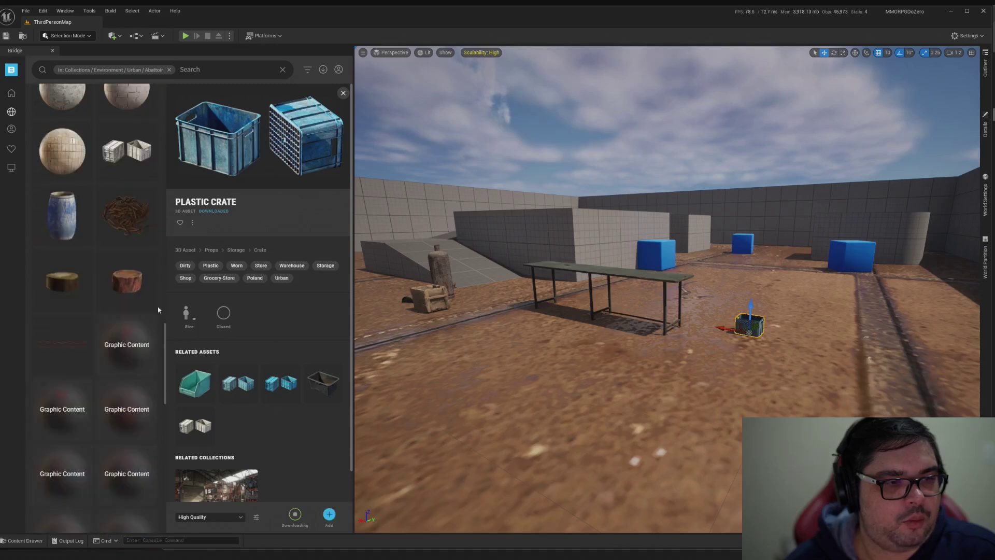
{"action": "scroll", "coordinate": [164, 349], "scroll_direction": "up", "scroll_amount": 10}
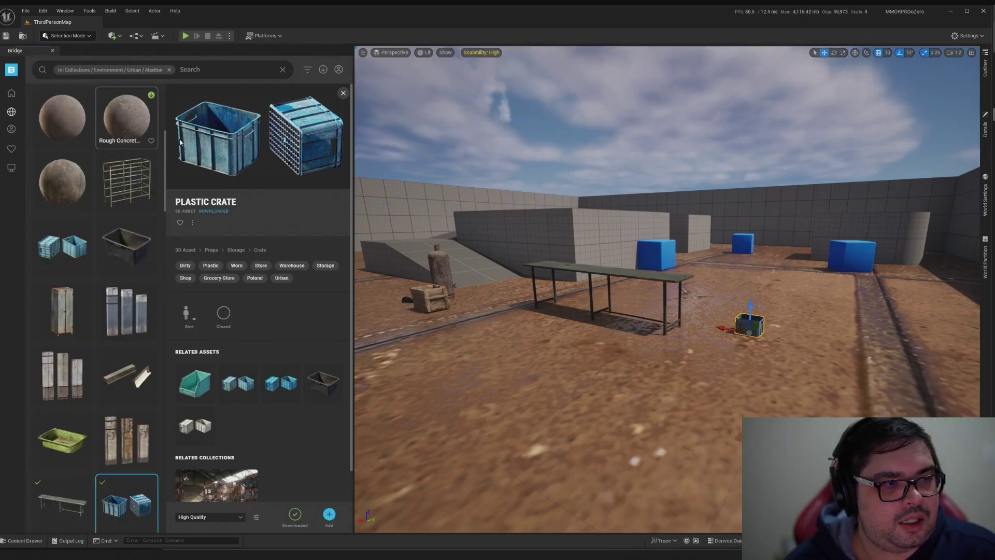
{"action": "mouse_move", "coordinate": [14, 84]}
{"action": "left_click", "coordinate": [58, 96]}
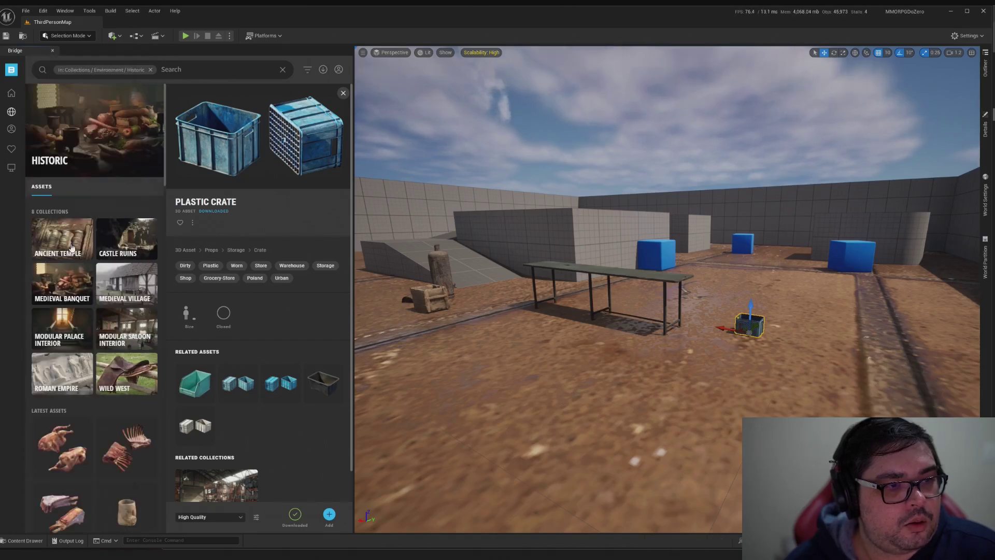
{"action": "left_click", "coordinate": [118, 245]}
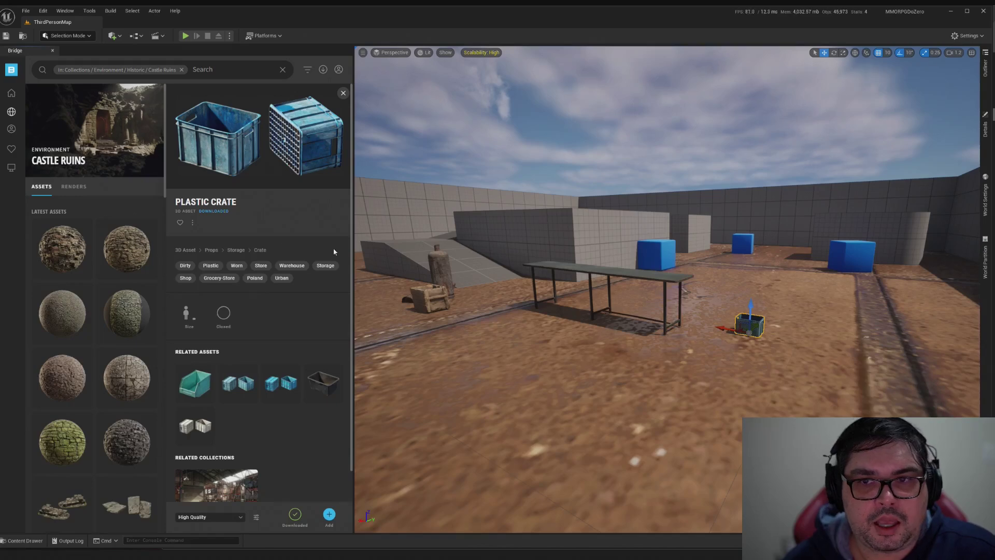
Shrink the editor window until the settings fit on screen, and open the Engine Scalability Settings.
{"action": "left_click", "coordinate": [960, 36]}
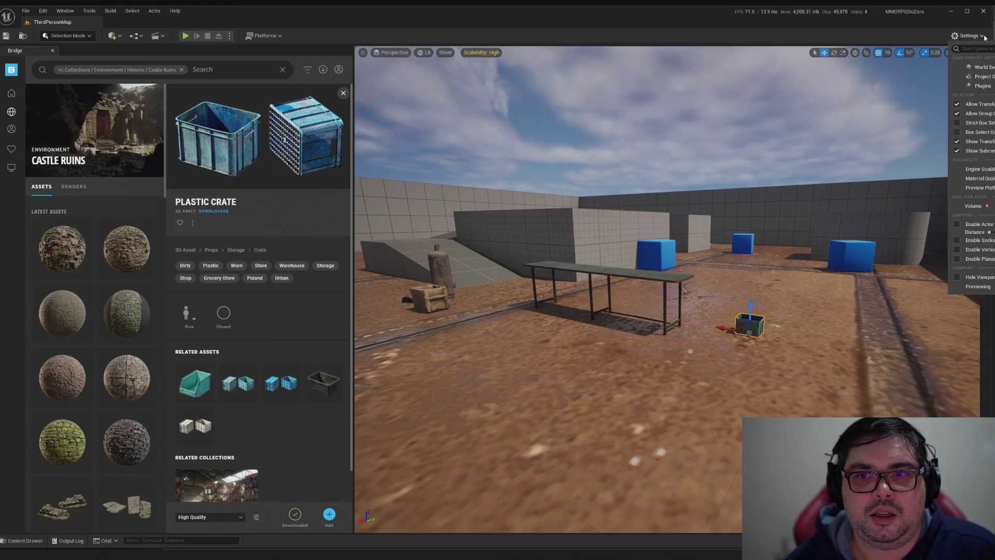
{"action": "left_click_drag", "start_coordinate": [989, 29], "coordinate": [806, 30]}
{"action": "left_click", "coordinate": [780, 36]}
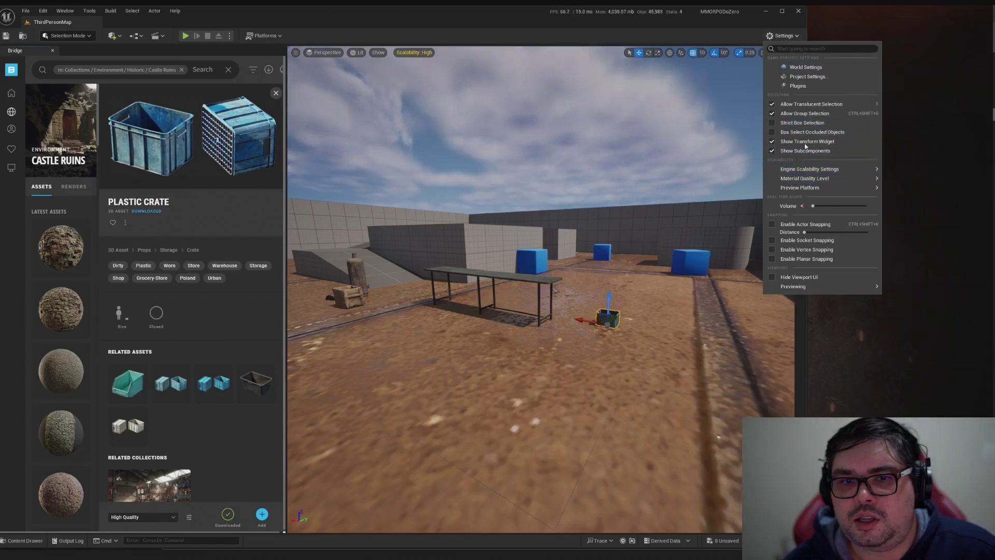
{"action": "mouse_move", "coordinate": [794, 169]}
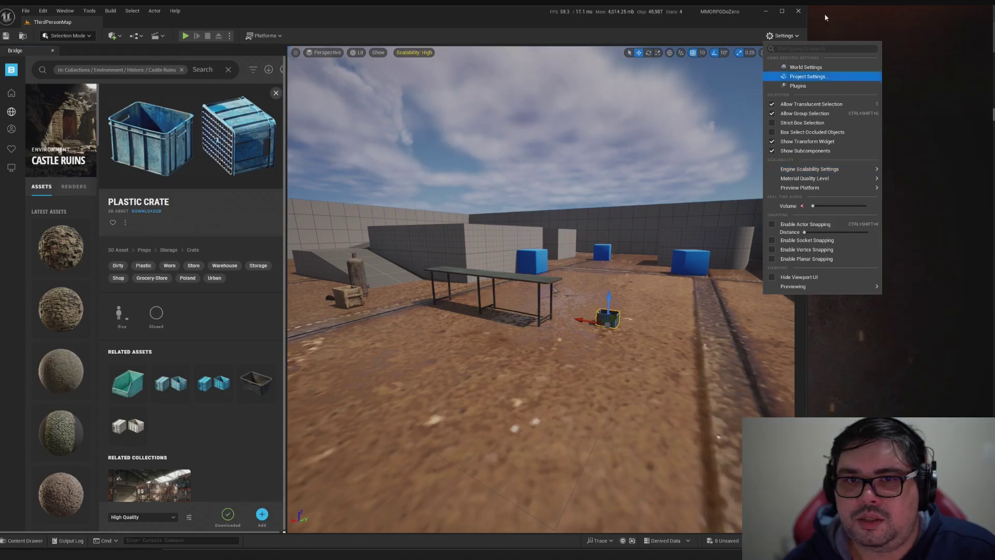
{"action": "left_click", "coordinate": [807, 26]}
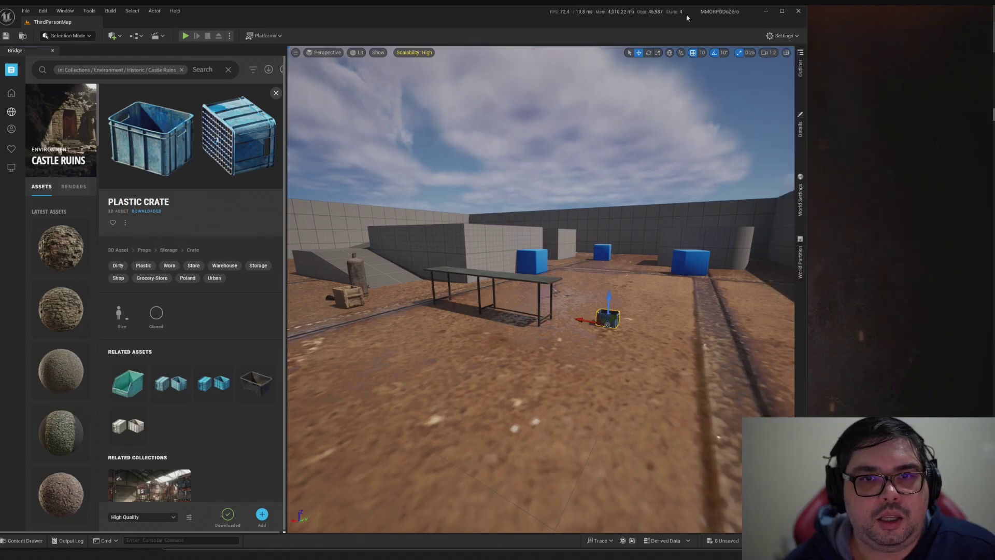
{"action": "left_click_drag", "start_coordinate": [806, 26], "coordinate": [641, 26]}
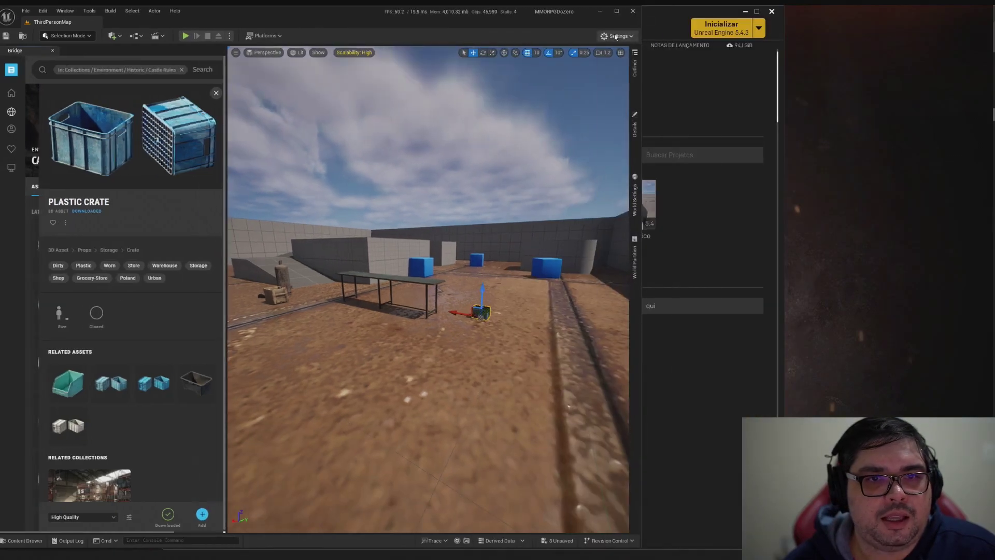
{"action": "left_click", "coordinate": [618, 35]}
{"action": "mouse_move", "coordinate": [645, 173]}
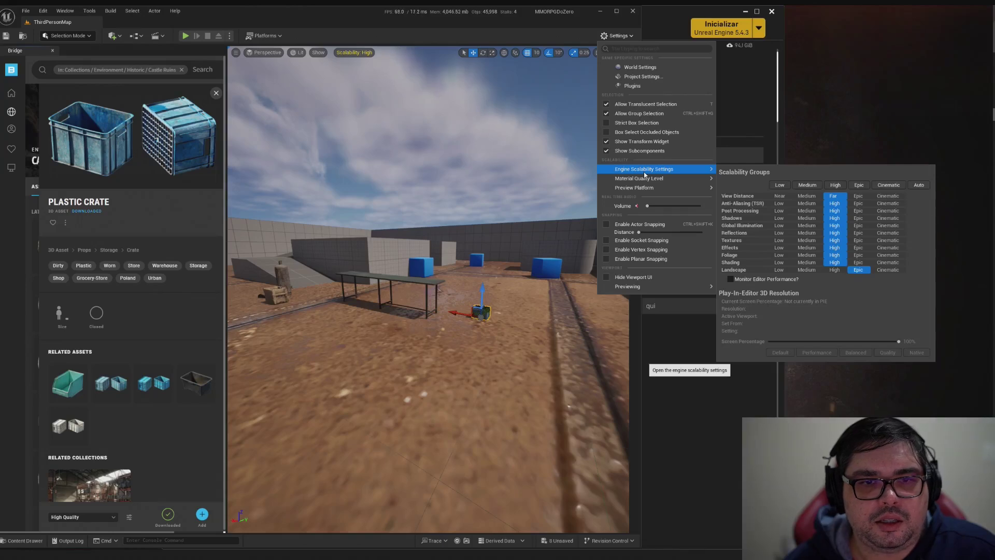
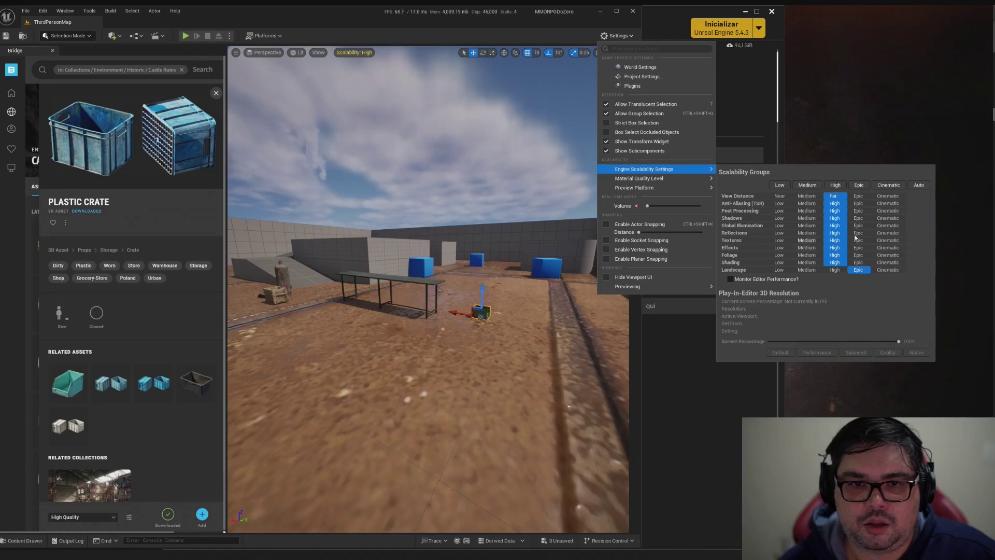
Set all scalability groups to Low and look around the level at that quality.
{"action": "left_click", "coordinate": [780, 185]}
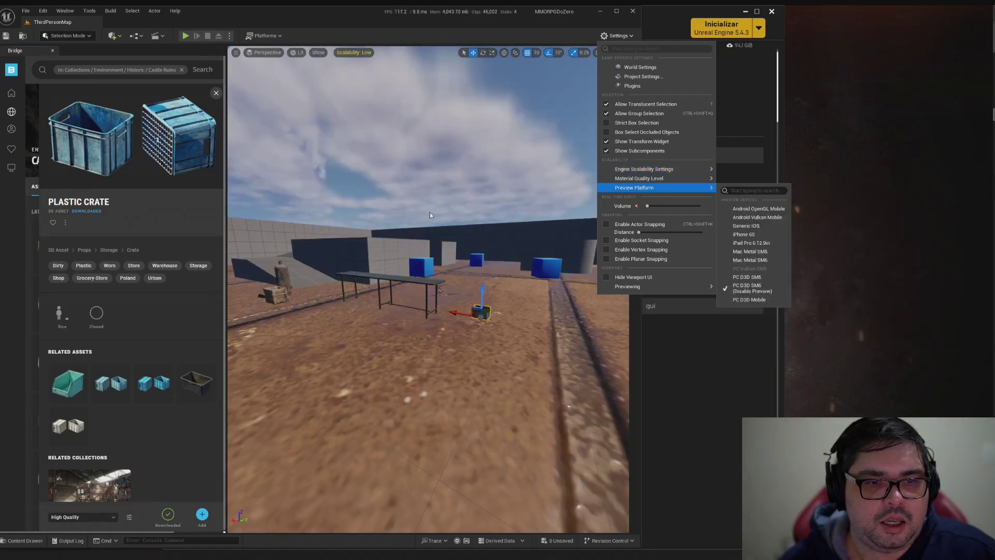
{"action": "right_click_drag", "start_coordinate": [448, 219], "coordinate": [249, 219]}
{"action": "right_click_drag", "start_coordinate": [249, 170], "coordinate": [274, 170]}
{"action": "right_click_drag", "start_coordinate": [505, 172], "coordinate": [570, 172]}
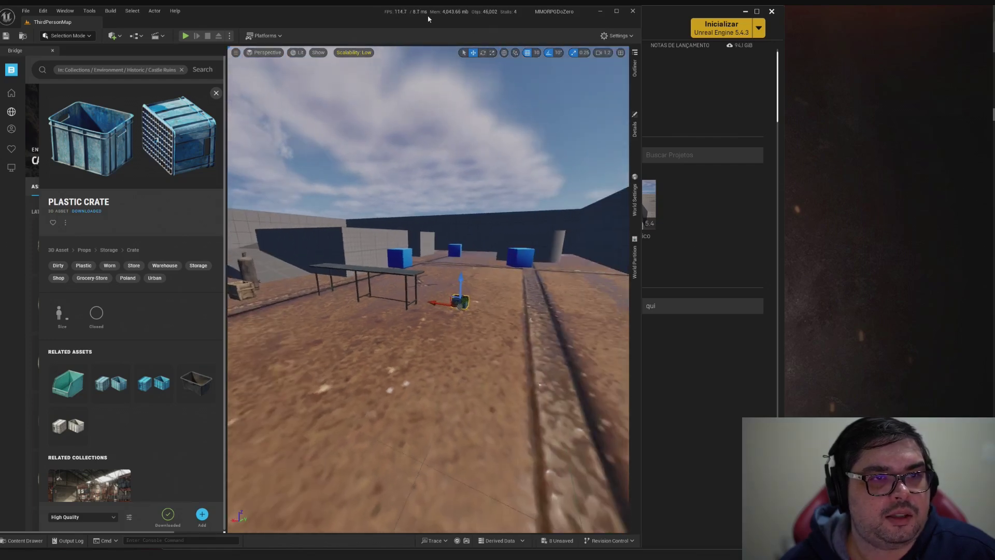
Set all engine scalability groups to High.
{"action": "left_click", "coordinate": [617, 35]}
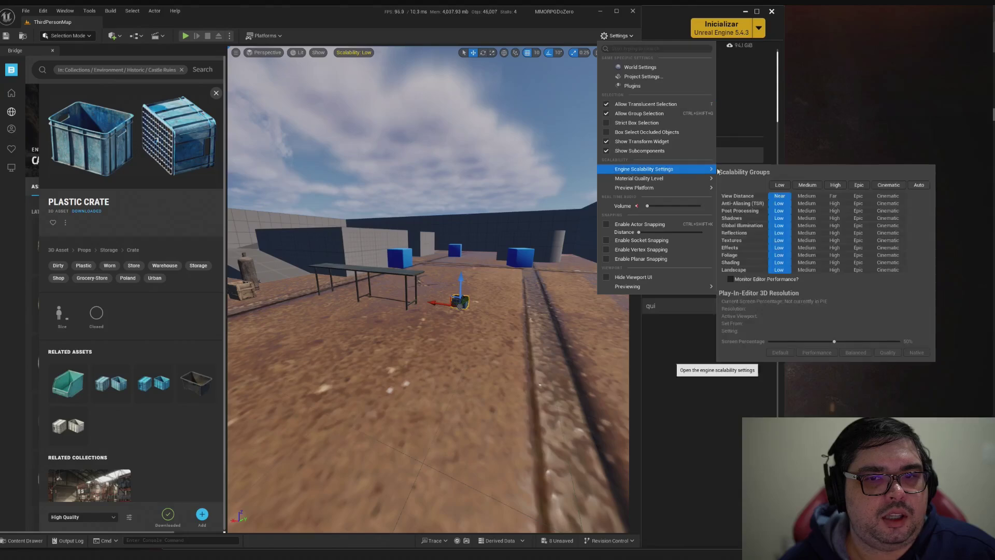
{"action": "left_click", "coordinate": [834, 185]}
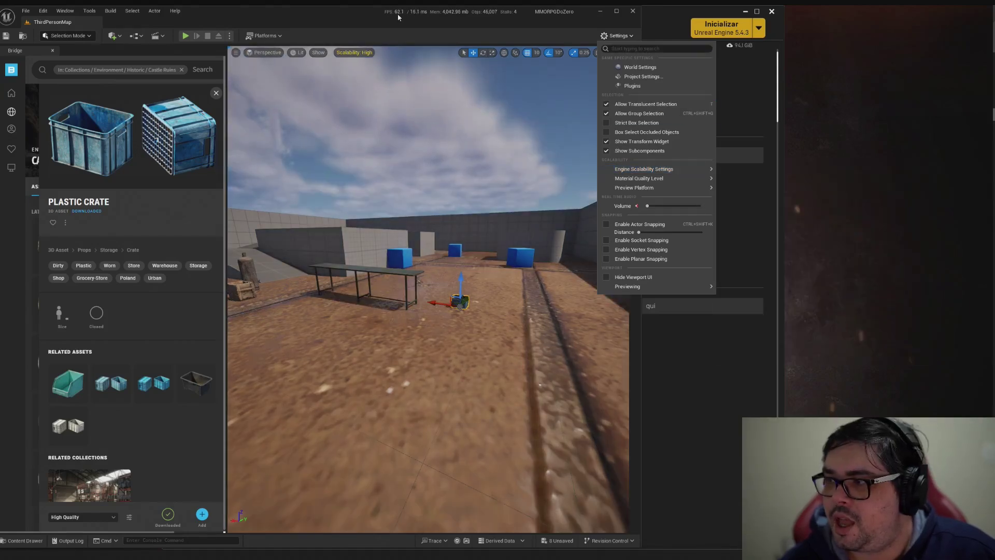
{"action": "mouse_move", "coordinate": [653, 169]}
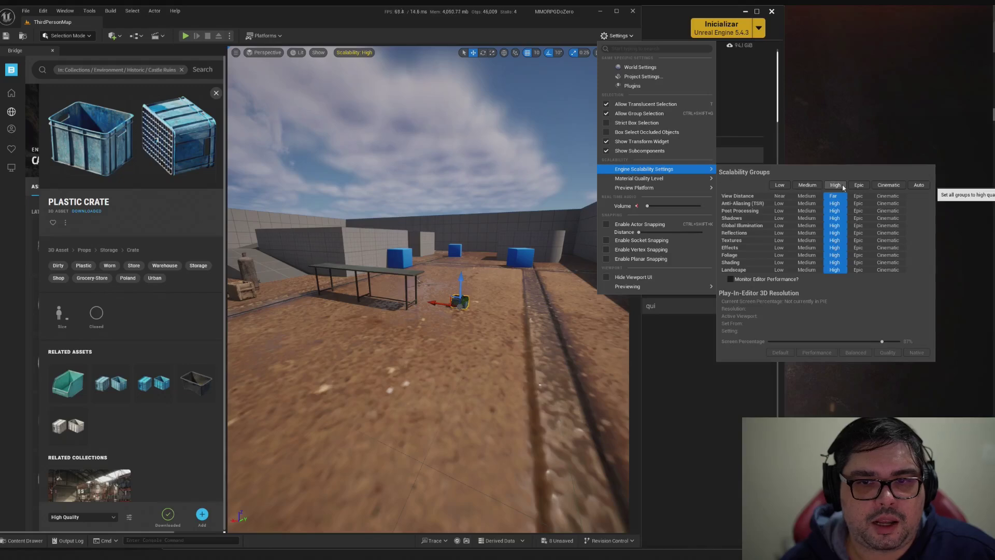
{"action": "left_click", "coordinate": [617, 36]}
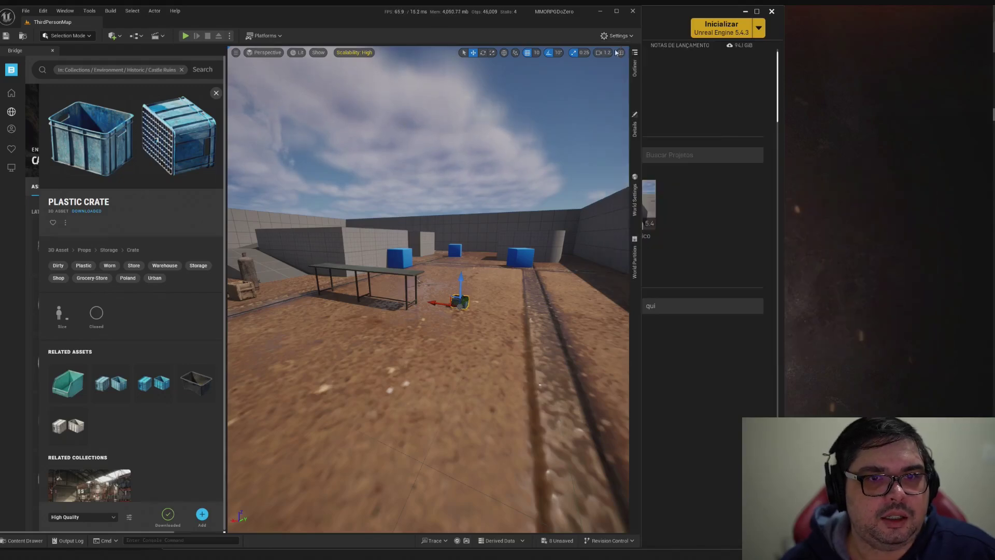
Widen the editor window back to full width, and narrow the Bridge panel to enlarge the viewport.
{"action": "left_click_drag", "start_coordinate": [641, 57], "coordinate": [990, 91]}
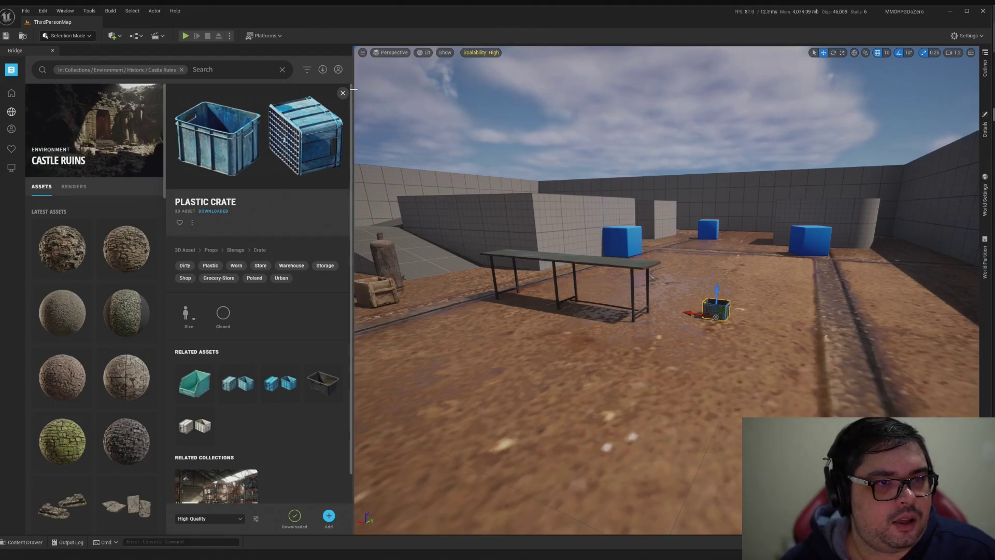
{"action": "left_click_drag", "start_coordinate": [354, 89], "coordinate": [301, 91]}
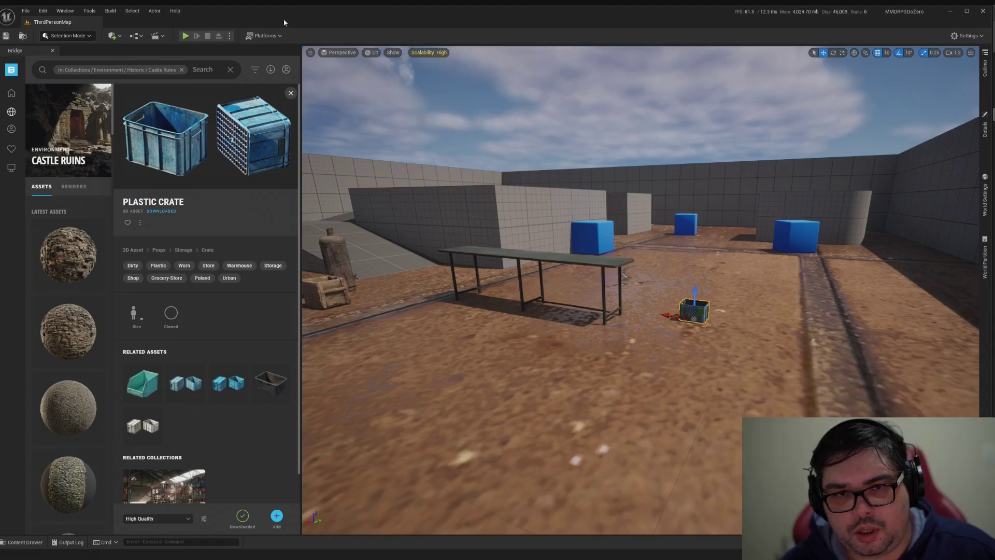
Open the Project Settings, move the window clear of the Bridge panel, and search the settings for "langu".
{"action": "left_click", "coordinate": [40, 14]}
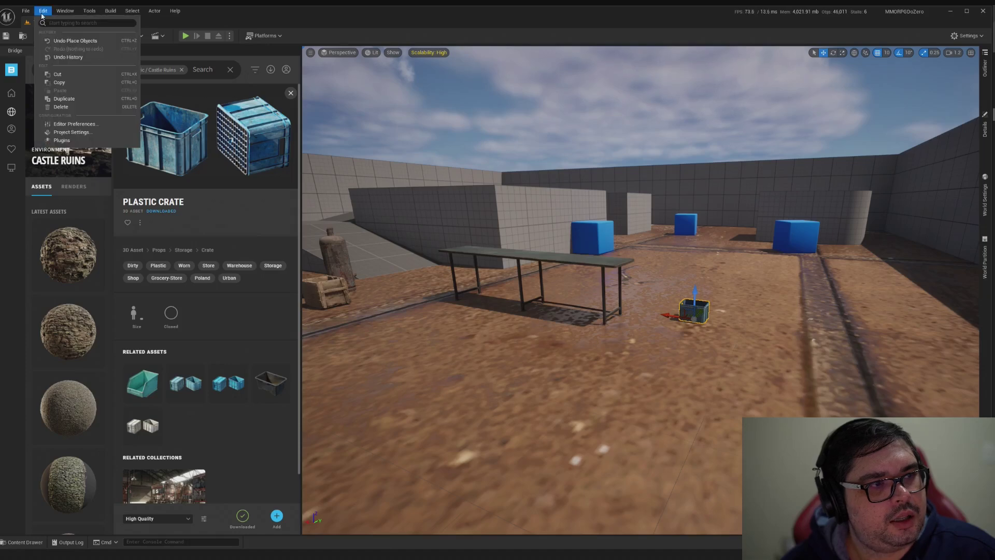
{"action": "left_click", "coordinate": [66, 136]}
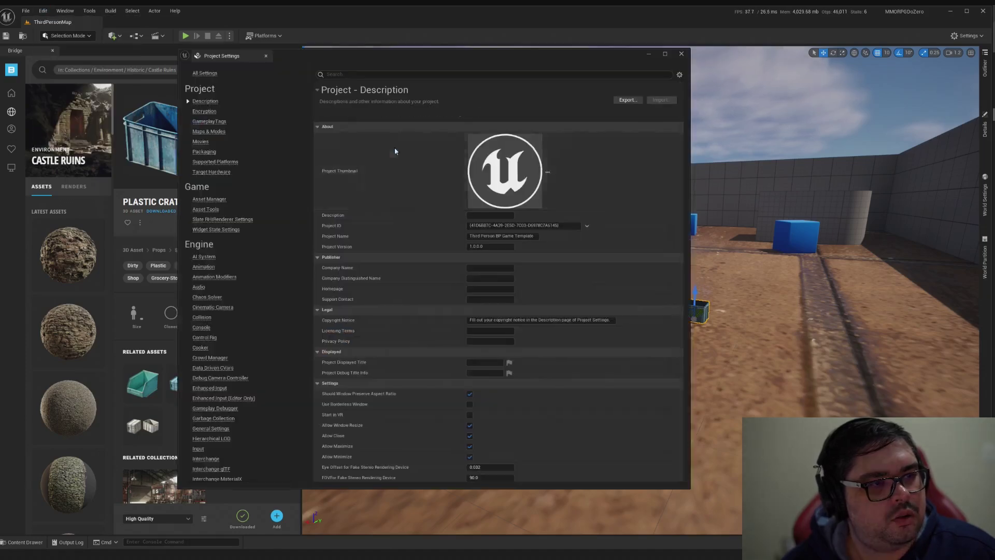
{"action": "left_click_drag", "start_coordinate": [335, 58], "coordinate": [465, 58]}
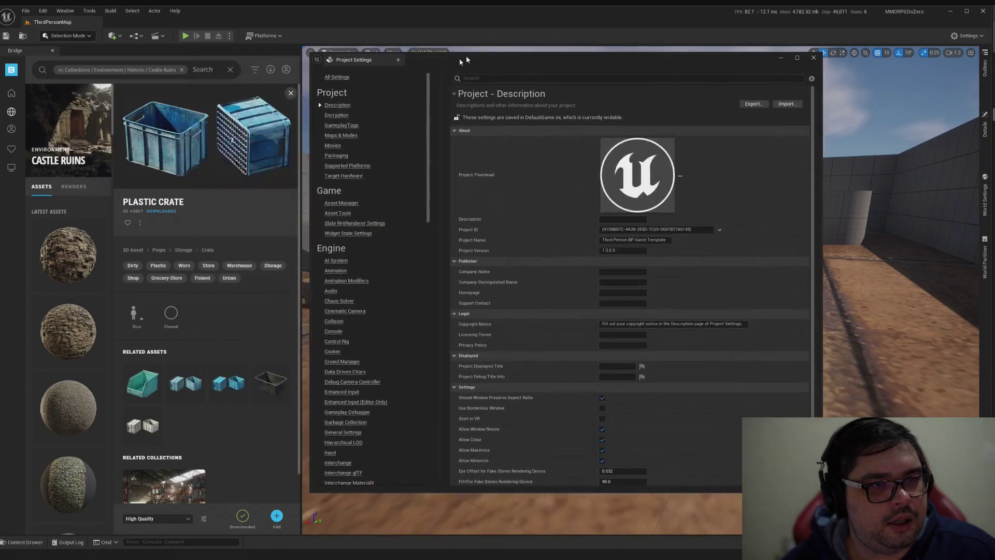
{"action": "left_click", "coordinate": [499, 79]}
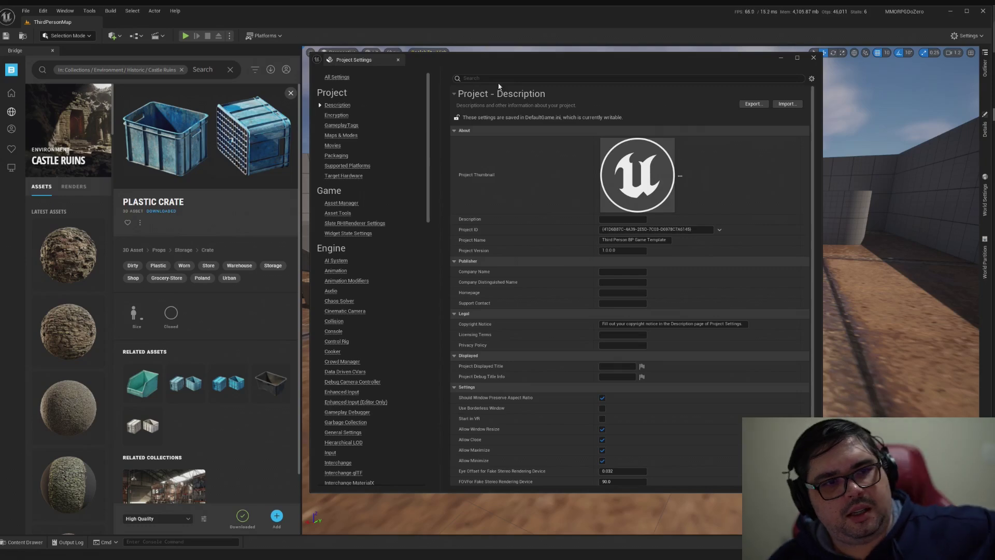
{"action": "type", "text": "langu"}
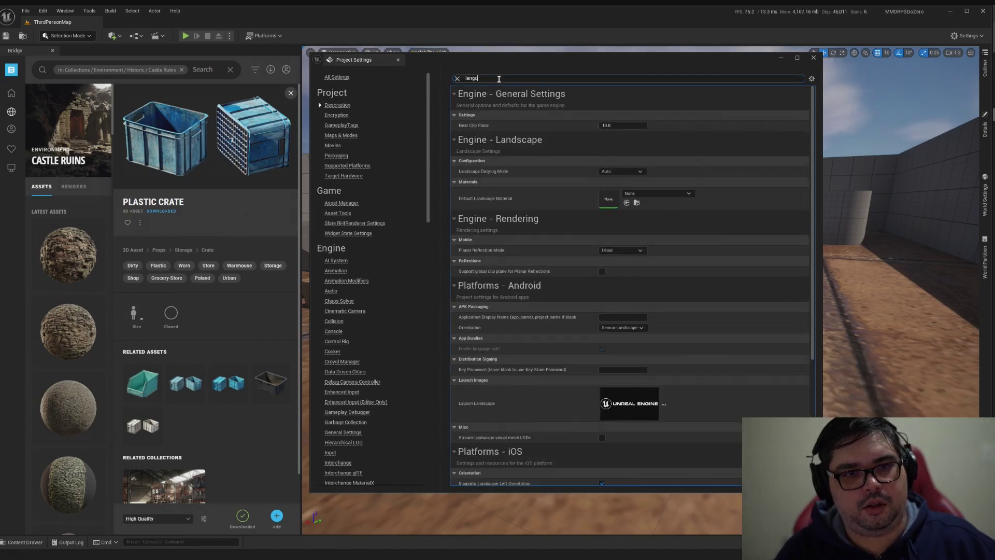
Clear the "langu" search and close the Project Settings window.
{"action": "key", "text": "BackSpace"}
{"action": "key", "text": "BackSpace"}
{"action": "key", "text": "BackSpace"}
{"action": "key", "text": "BackSpace"}
{"action": "key", "text": "BackSpace"}
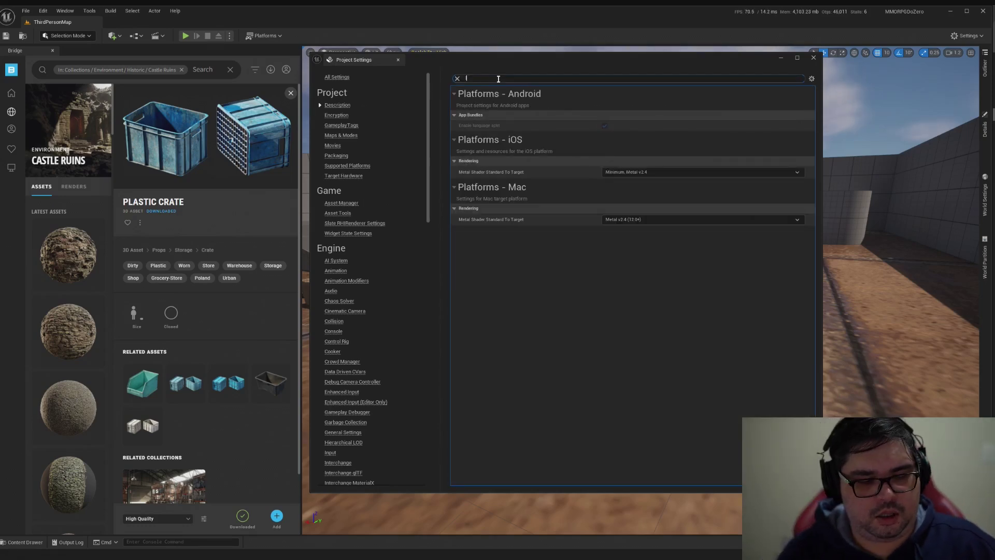
{"action": "left_click", "coordinate": [813, 58]}
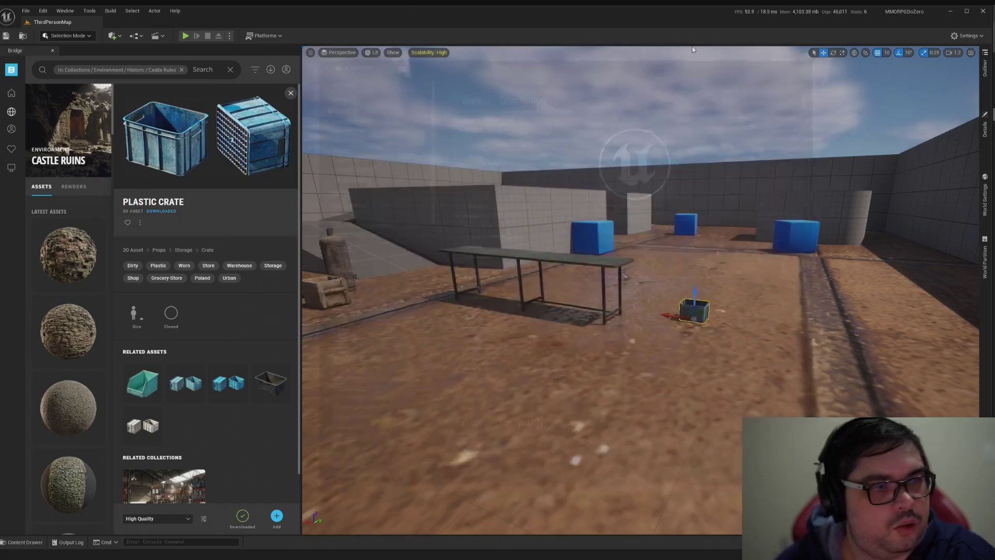
Search all Editor Preferences for "langu" and set the Editor Language to Portuguese (Brazil).
{"action": "left_click", "coordinate": [44, 11]}
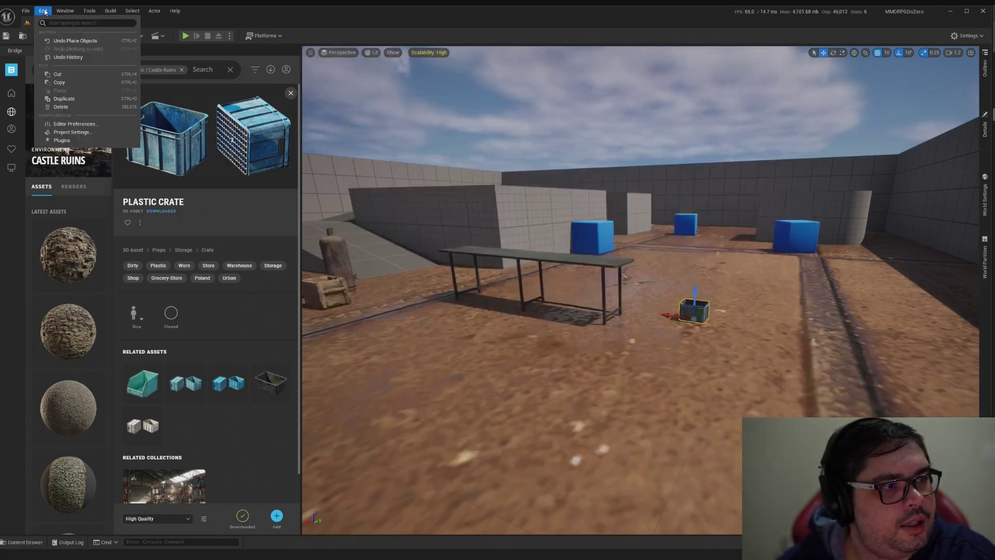
{"action": "left_click", "coordinate": [68, 126]}
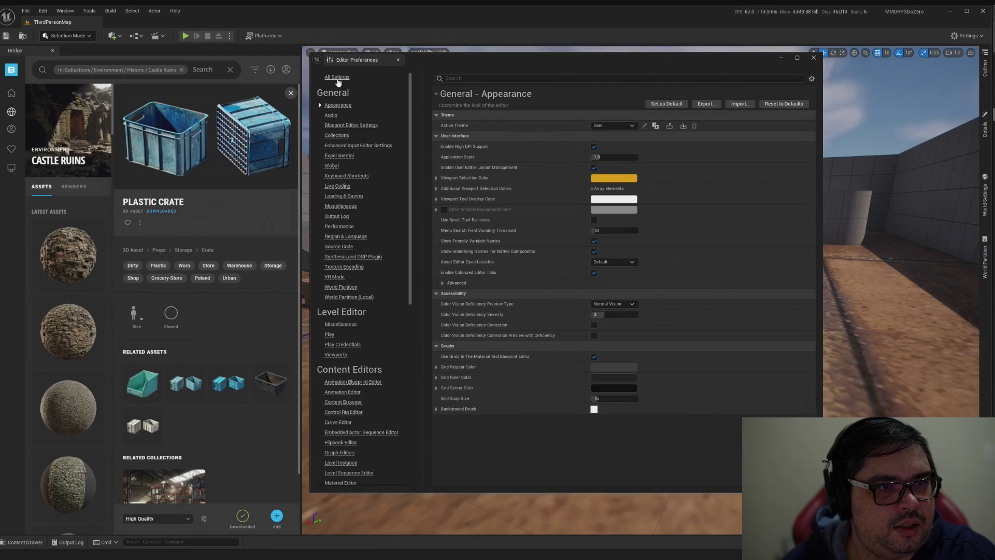
{"action": "left_click", "coordinate": [337, 79]}
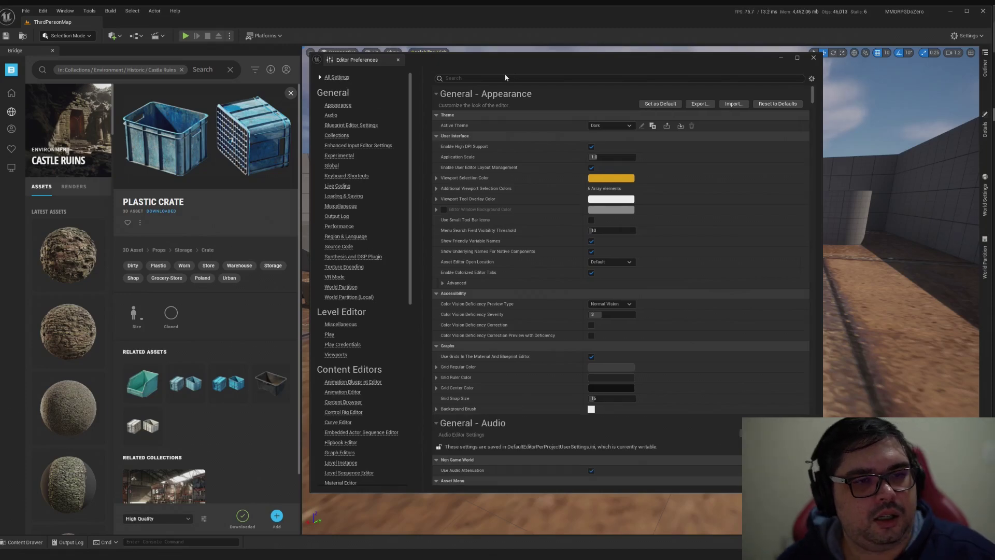
{"action": "type", "text": "langu"}
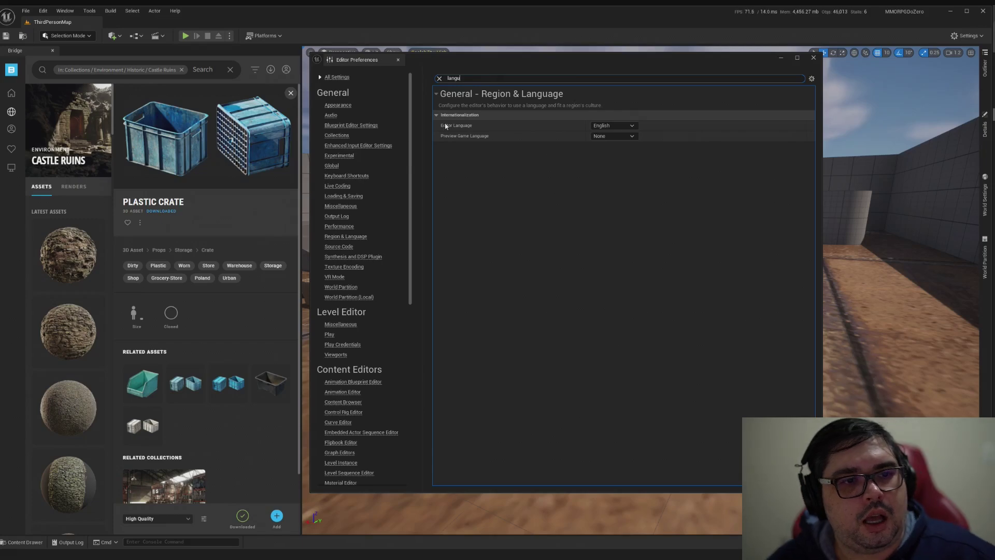
{"action": "left_click", "coordinate": [618, 126]}
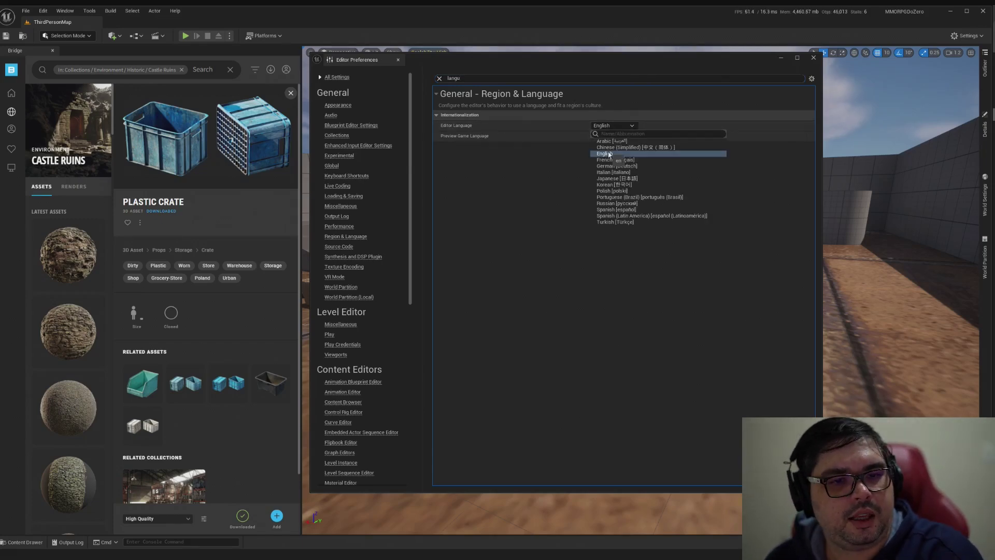
{"action": "left_click", "coordinate": [637, 198]}
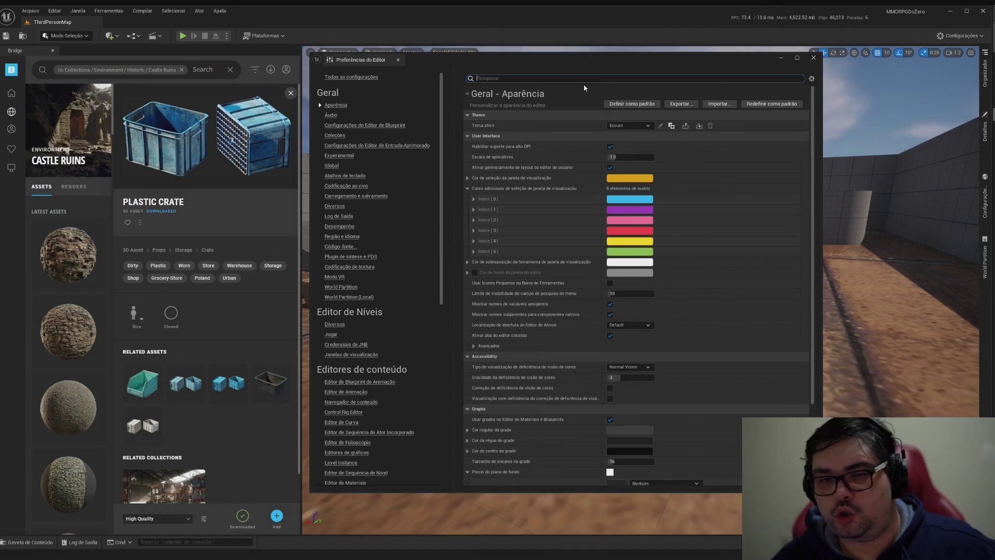
Close the Editor Preferences and look through the Portuguese commands for selection, actors, tools and editing.
{"action": "left_click", "coordinate": [813, 57]}
{"action": "left_click", "coordinate": [181, 11]}
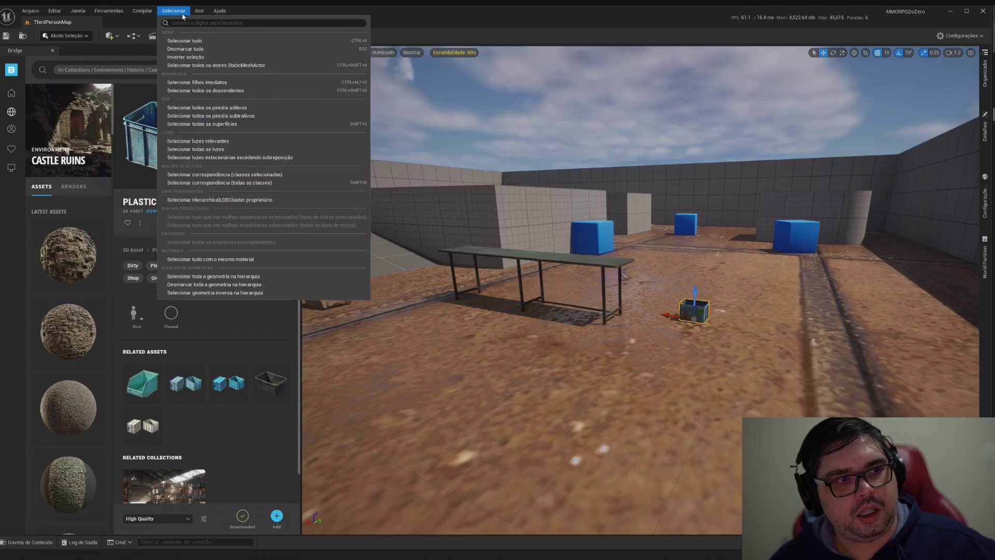
{"action": "mouse_move", "coordinate": [204, 14]}
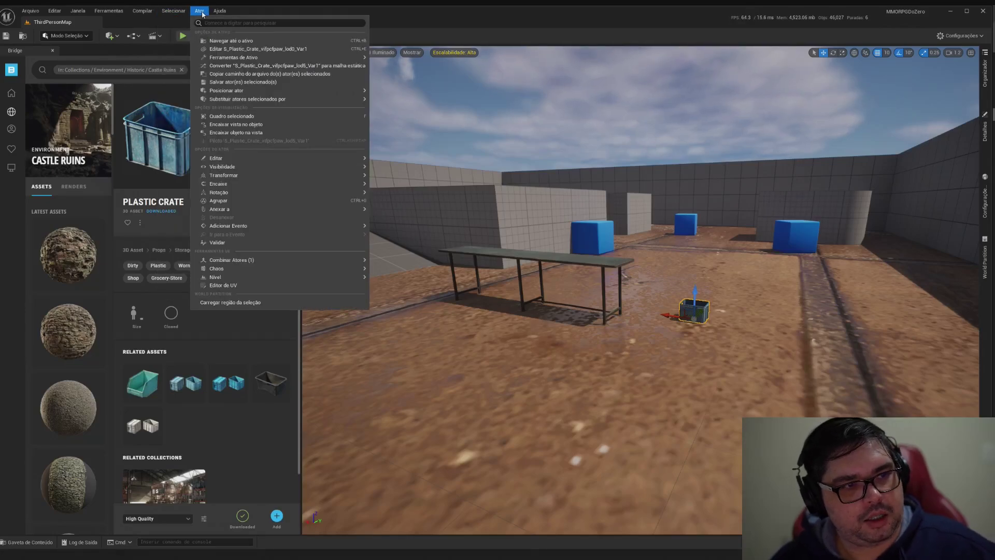
{"action": "mouse_move", "coordinate": [141, 13]}
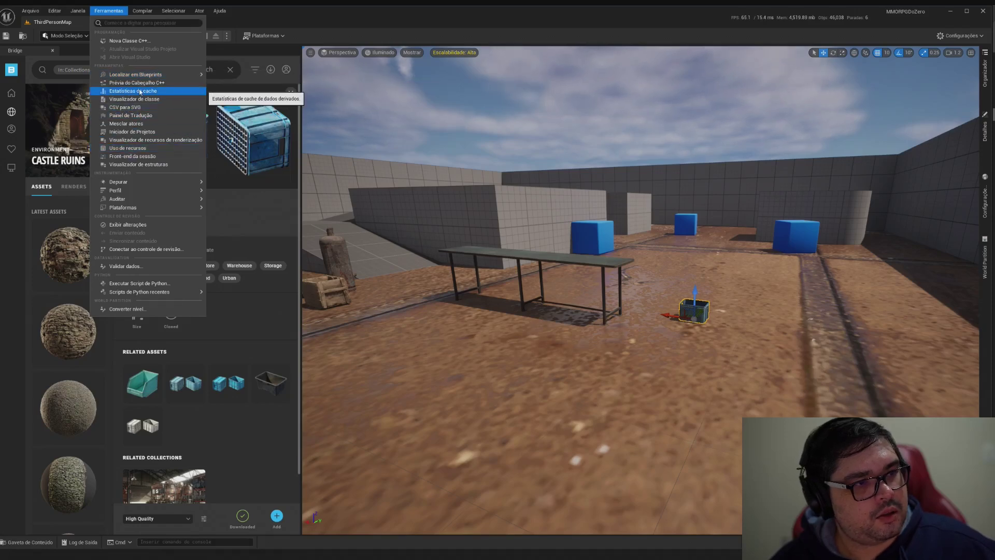
{"action": "mouse_move", "coordinate": [55, 11]}
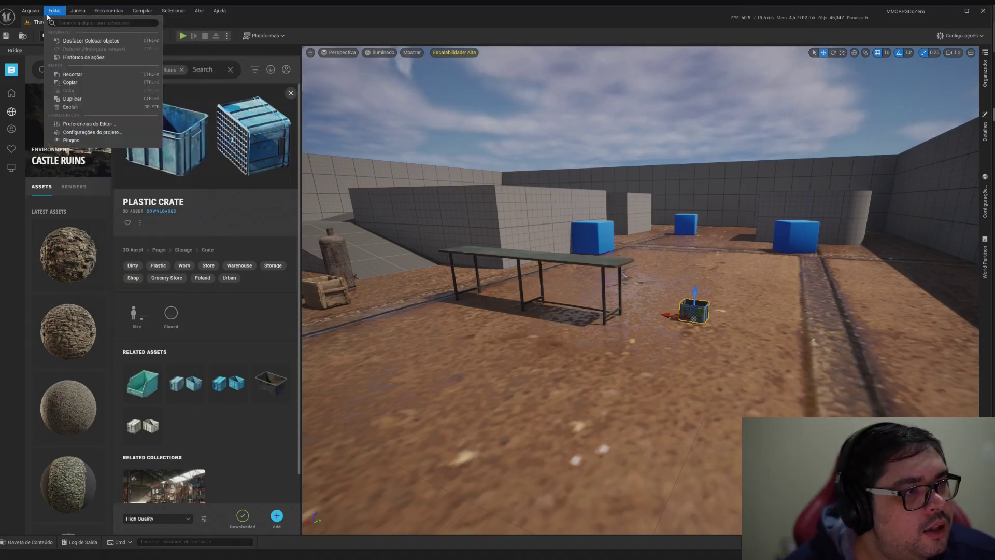
Reopen the editor preferences and search for the language setting with "langua" and "lingu".
{"action": "left_click", "coordinate": [85, 124]}
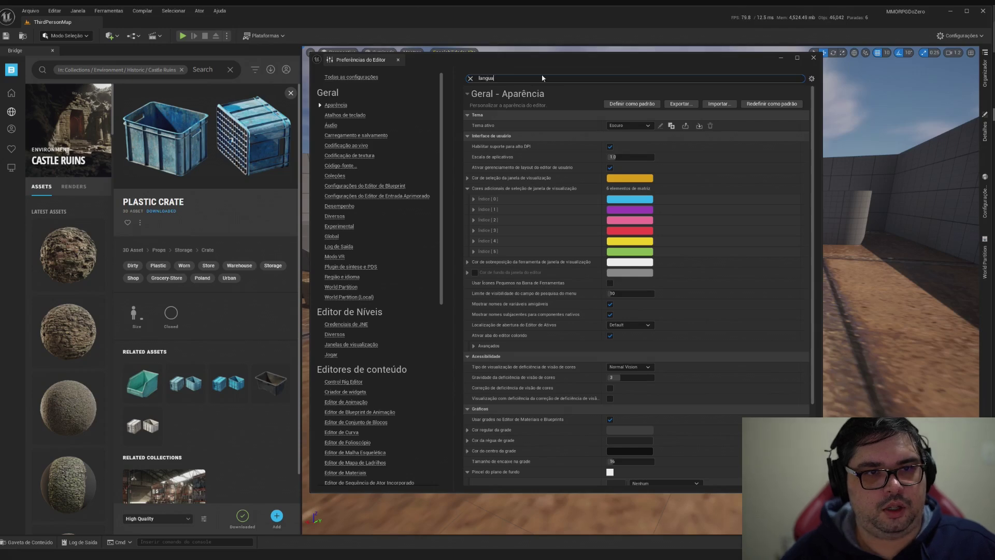
{"action": "key", "text": "BackSpace"}
{"action": "key", "text": "BackSpace"}
{"action": "key", "text": "BackSpace"}
{"action": "key", "text": "BackSpace"}
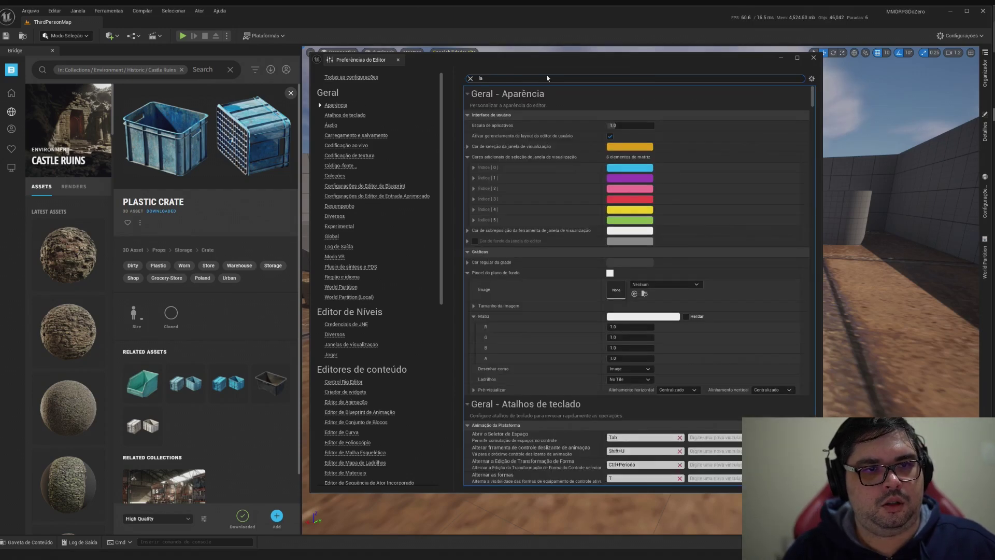
{"action": "type", "text": "ngu"}
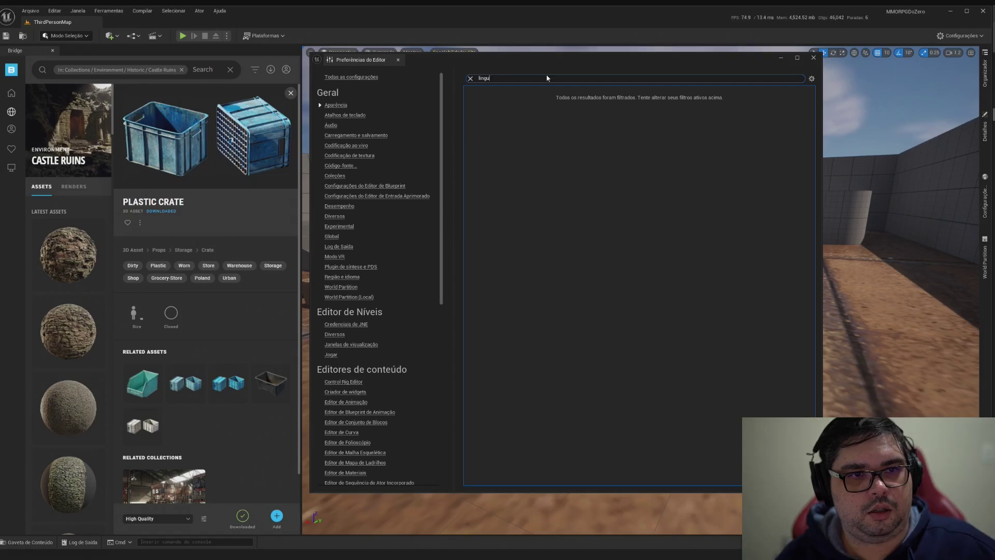
{"action": "key", "text": "BackSpace"}
{"action": "key", "text": "BackSpace"}
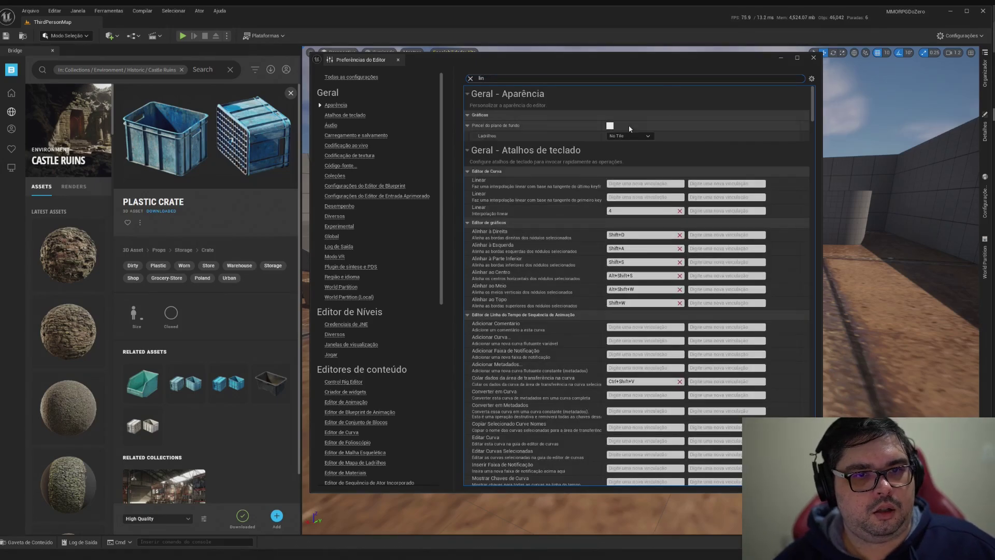
{"action": "key", "text": "ctrl+a"}
{"action": "type", "text": "li"}
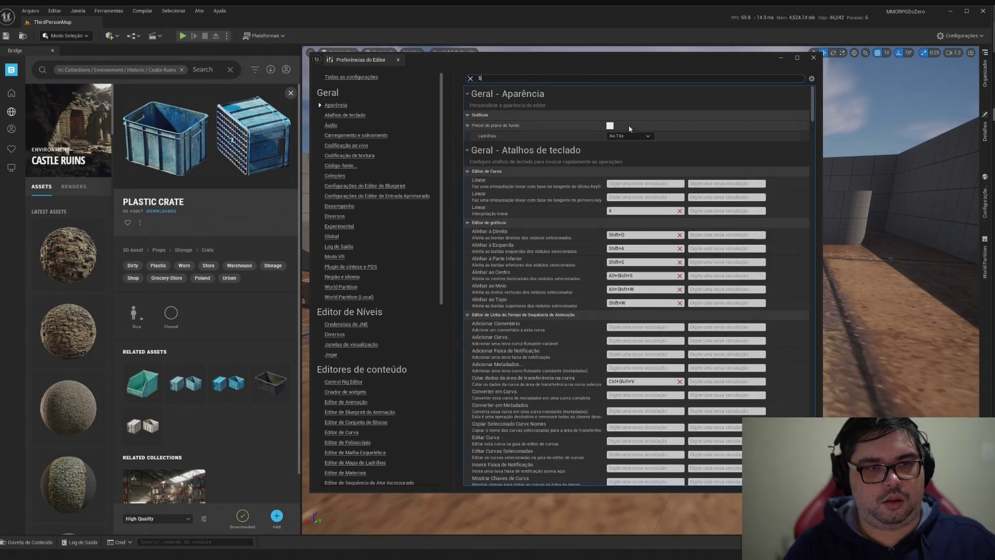
{"action": "type", "text": "ngu"}
{"action": "key", "text": "BackSpace"}
{"action": "key", "text": "ctrl+a"}
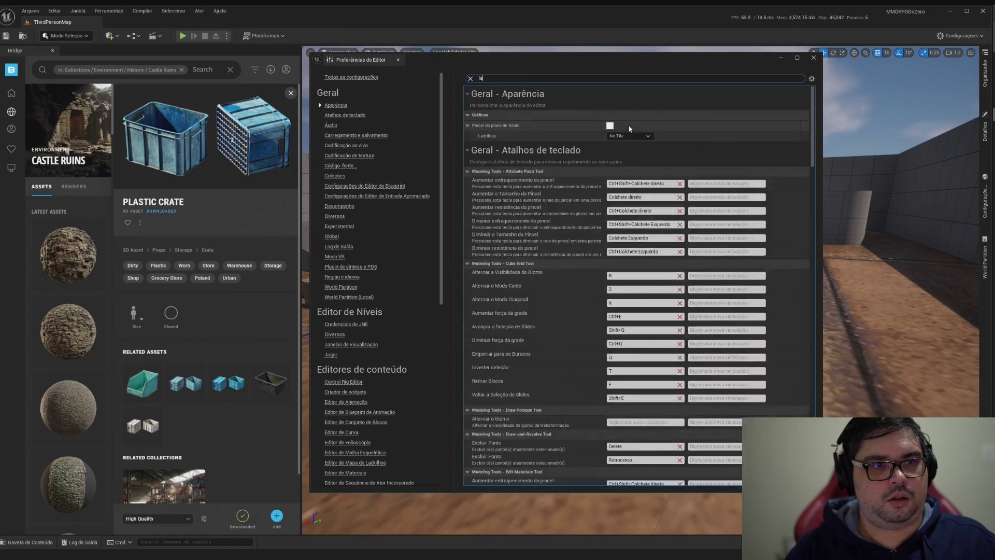
Show all editor preferences and search them for "lingua" and "portu".
{"action": "left_click", "coordinate": [387, 77]}
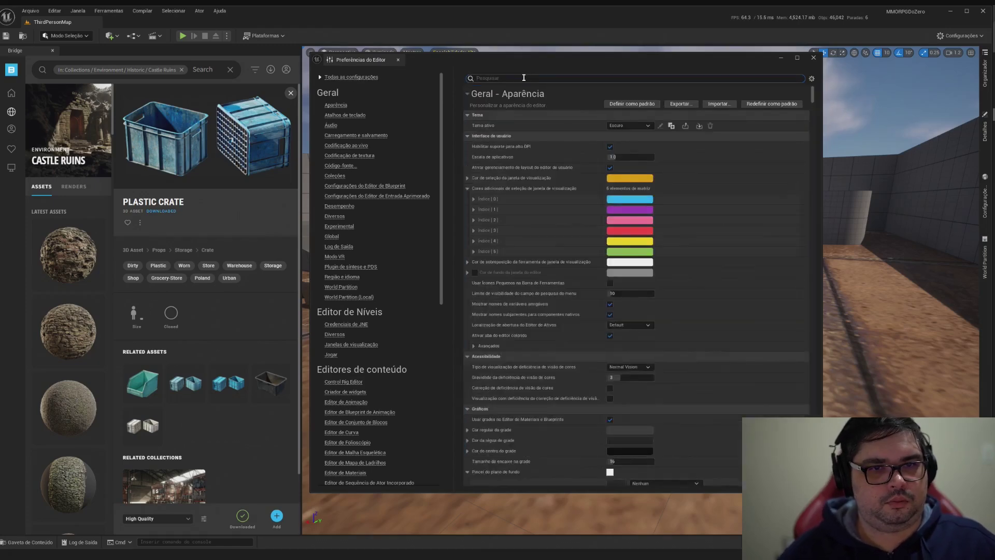
{"action": "left_click", "coordinate": [523, 78]}
{"action": "type", "text": "l"}
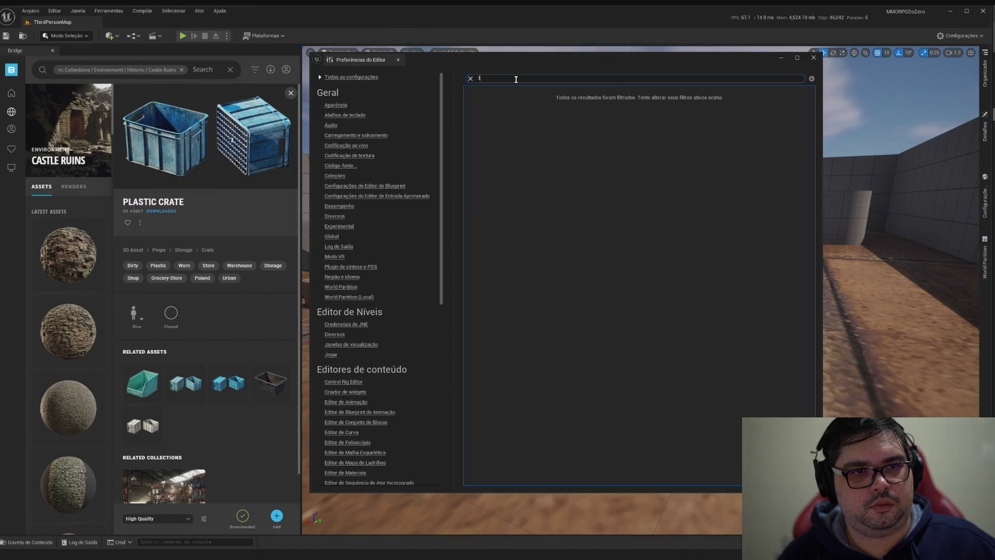
{"action": "type", "text": "anguing"}
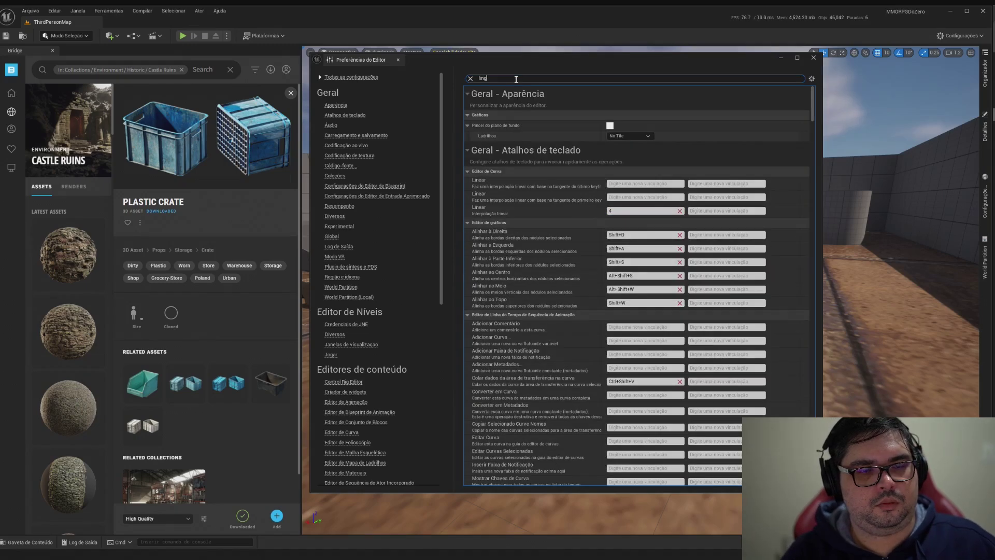
{"action": "type", "text": "ua"}
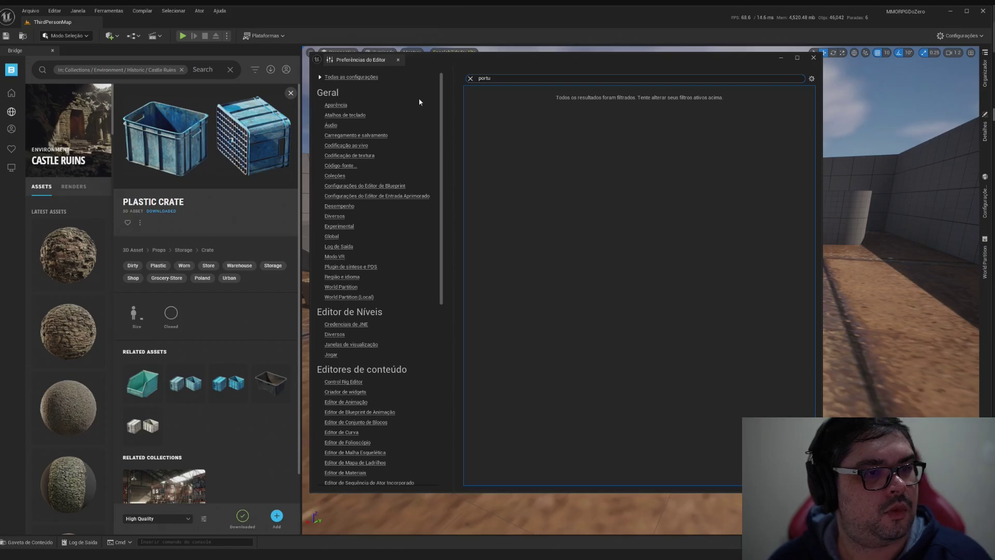
Clear the search, scan the full preferences list and search for "linguagem".
{"action": "left_click", "coordinate": [470, 79]}
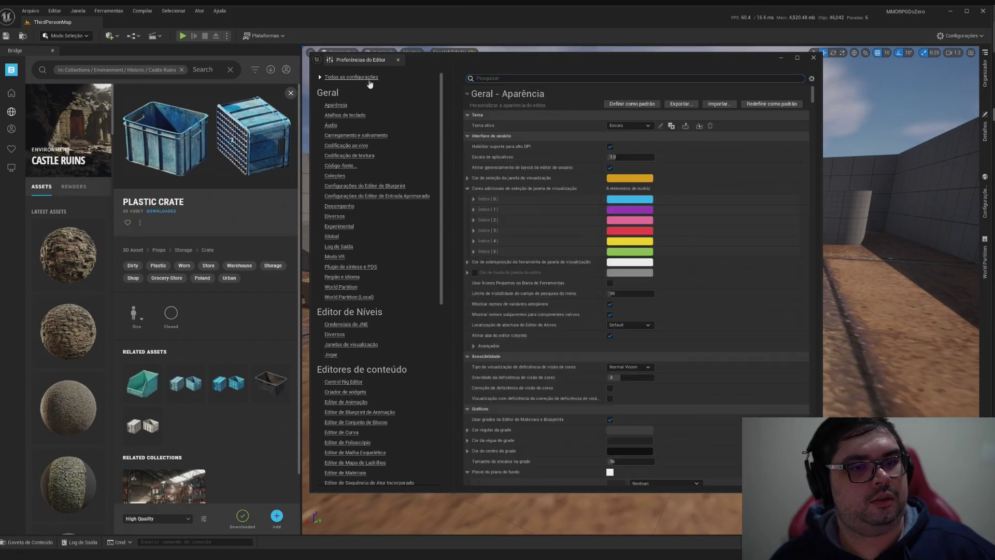
{"action": "scroll", "coordinate": [637, 140], "scroll_direction": "down", "scroll_amount": 10}
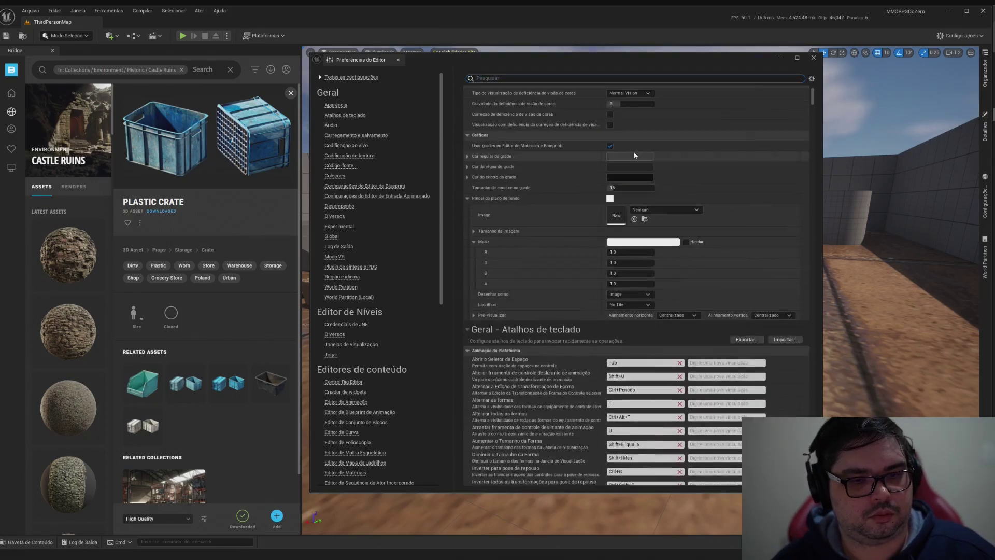
{"action": "scroll", "coordinate": [635, 153], "scroll_direction": "up", "scroll_amount": 5}
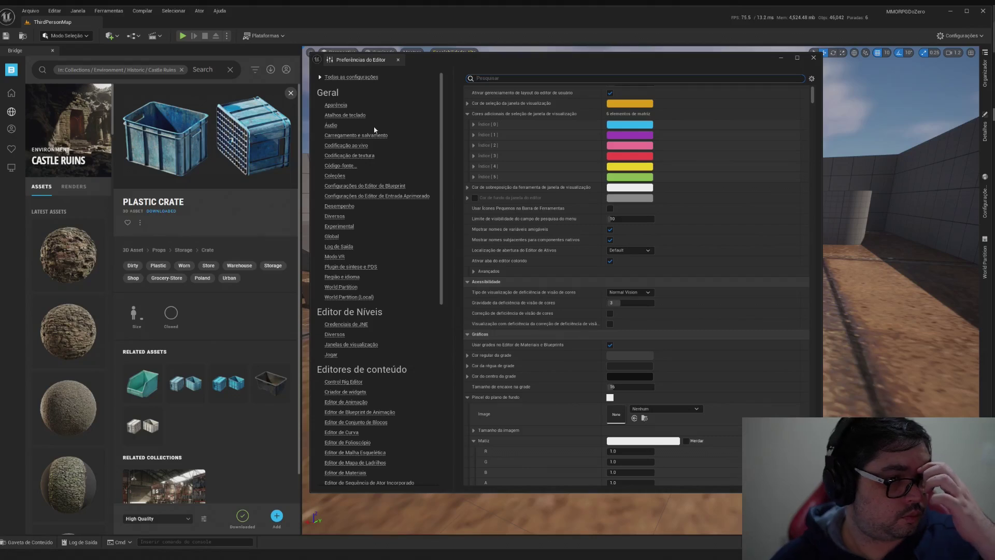
{"action": "type", "text": "li"}
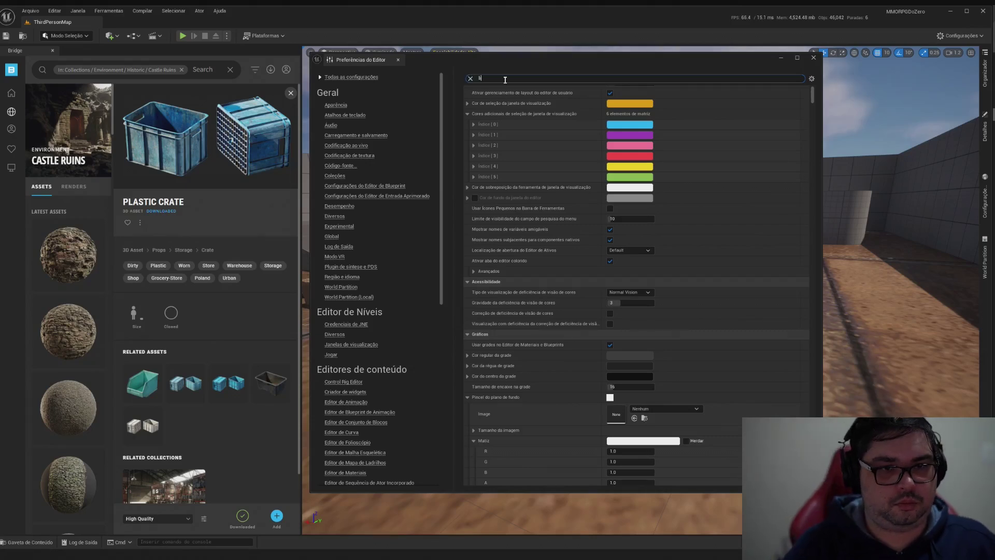
{"action": "type", "text": "nguagem"}
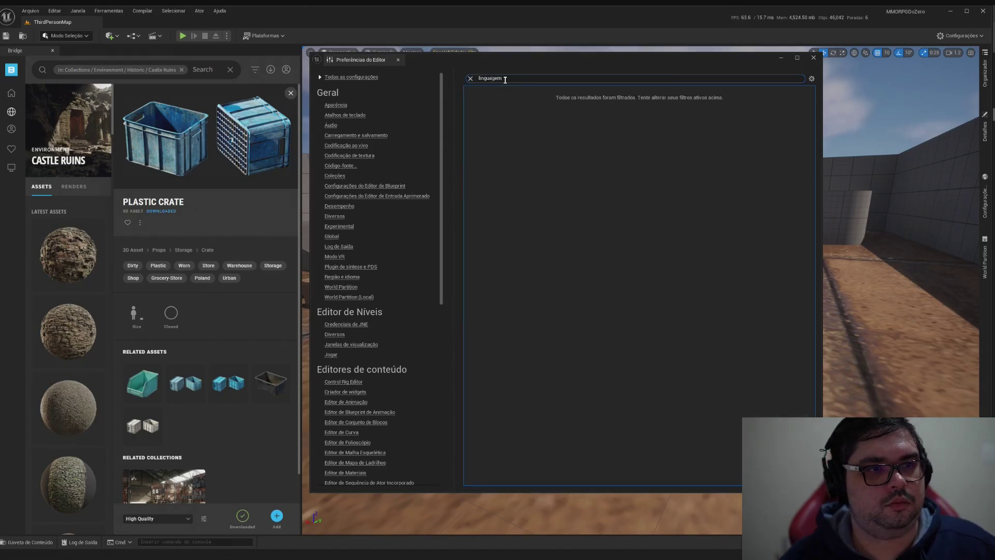
Reopen the editor preferences and look for the language setting by searching "lan" and viewing the Global section under Geral.
{"action": "left_click", "coordinate": [813, 57]}
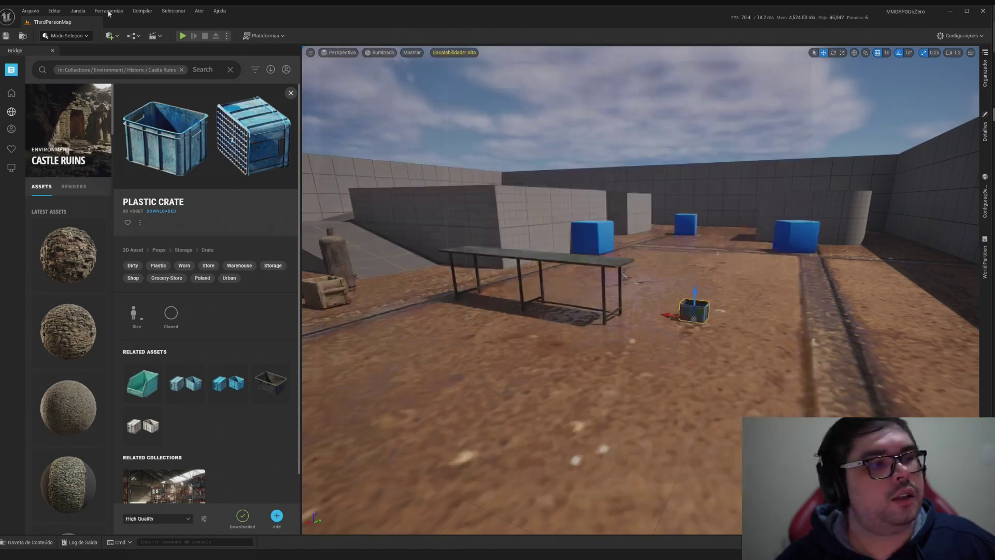
{"action": "left_click", "coordinate": [54, 11]}
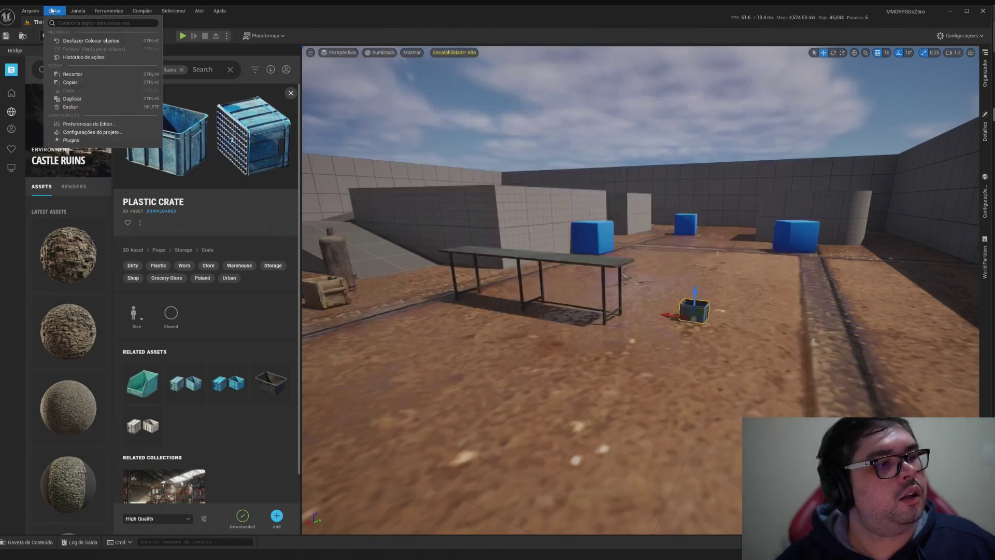
{"action": "left_click", "coordinate": [80, 126]}
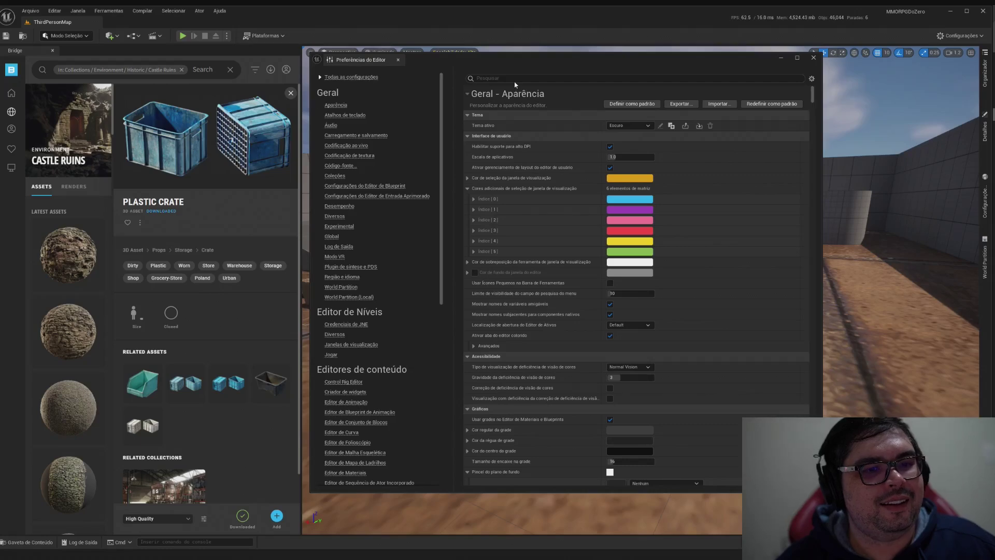
{"action": "scroll", "coordinate": [351, 297], "scroll_direction": "down", "scroll_amount": 8}
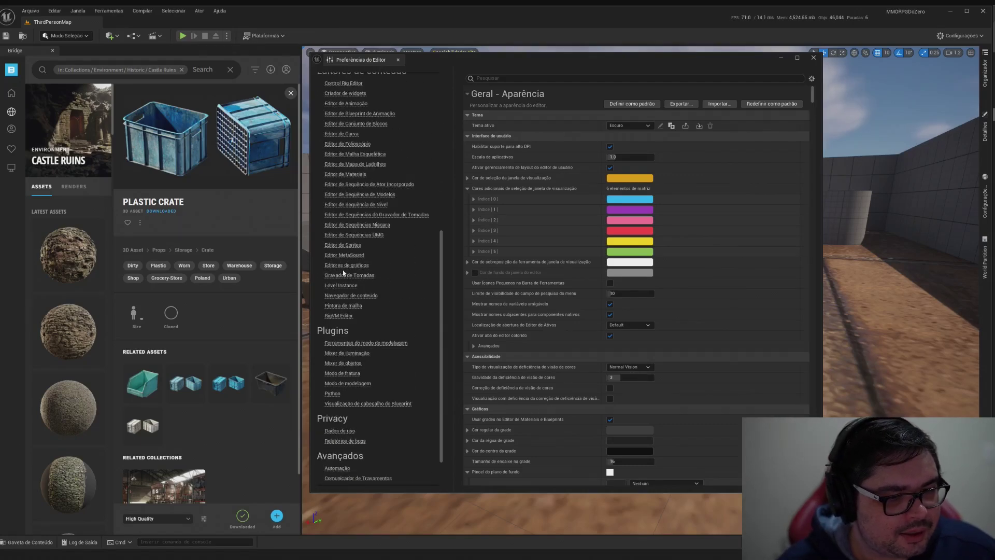
{"action": "scroll", "coordinate": [344, 273], "scroll_direction": "up", "scroll_amount": 6}
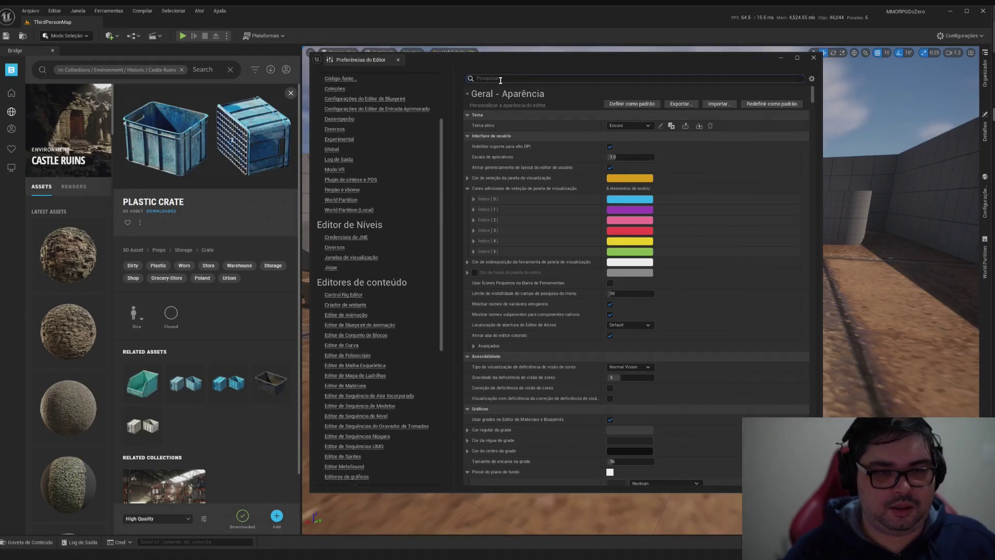
{"action": "type", "text": "lan"}
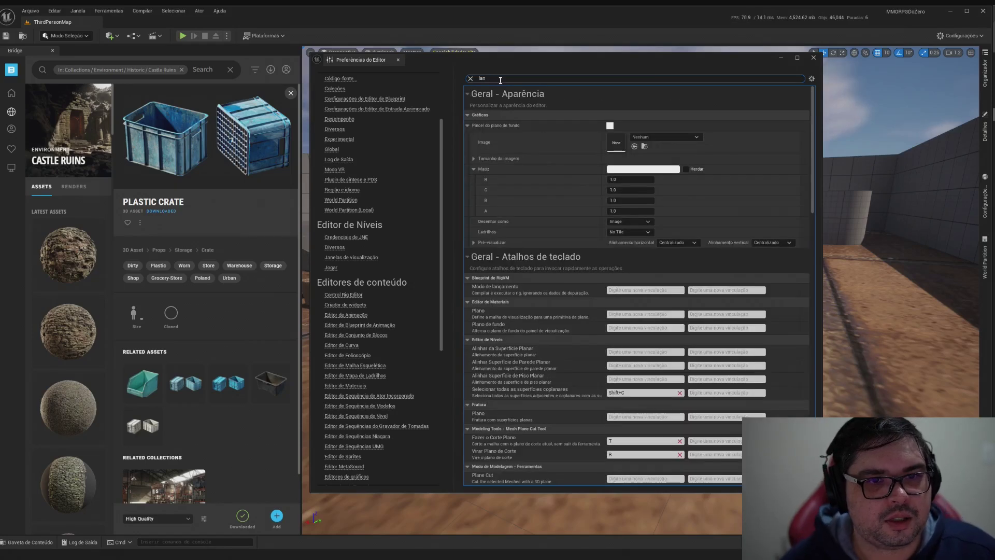
{"action": "scroll", "coordinate": [385, 135], "scroll_direction": "up", "scroll_amount": 3}
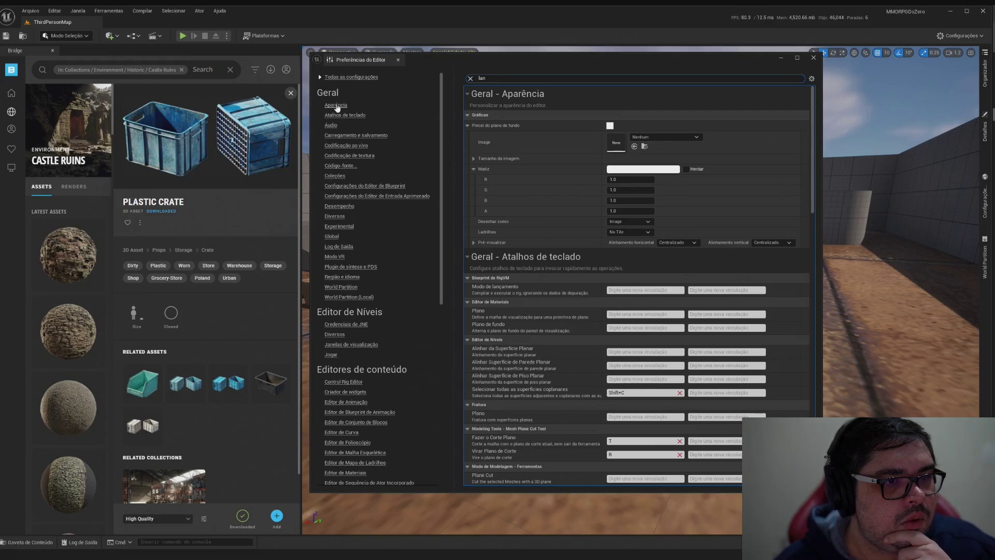
{"action": "left_click", "coordinate": [332, 237]}
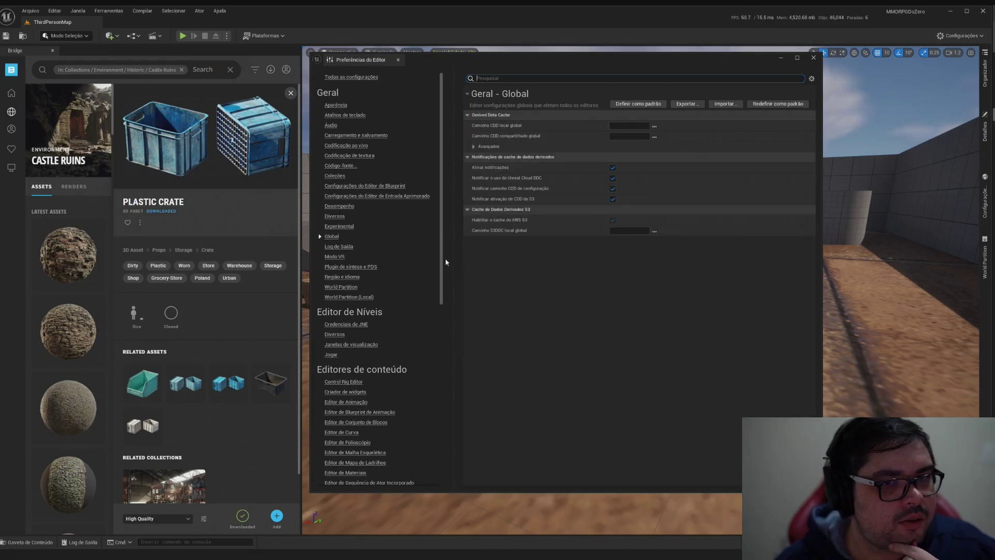
Scan the full list of preference categories and check the Código-fonte and Aparência sections for the language setting.
{"action": "scroll", "coordinate": [383, 256], "scroll_direction": "down", "scroll_amount": 2}
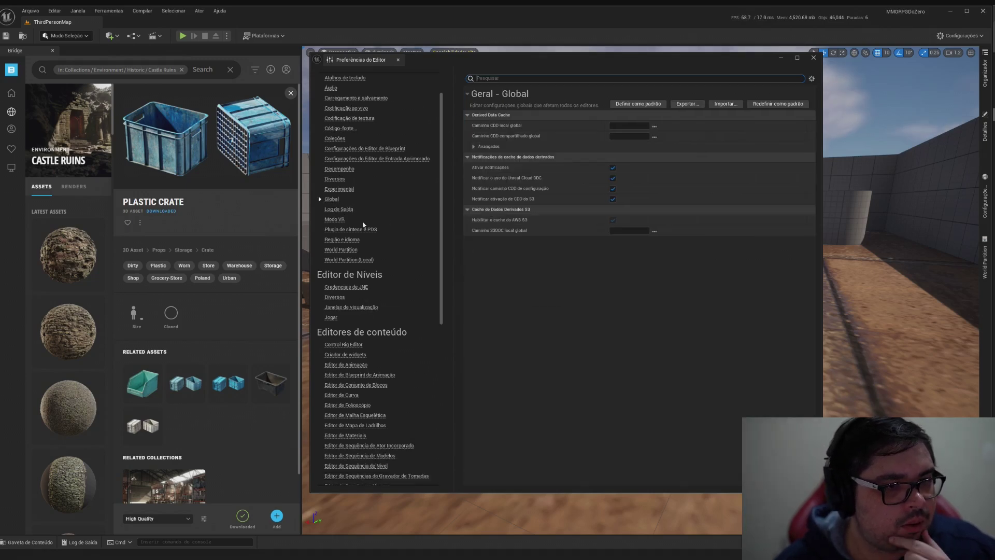
{"action": "scroll", "coordinate": [365, 253], "scroll_direction": "up", "scroll_amount": 2}
{"action": "scroll", "coordinate": [369, 263], "scroll_direction": "down", "scroll_amount": 15}
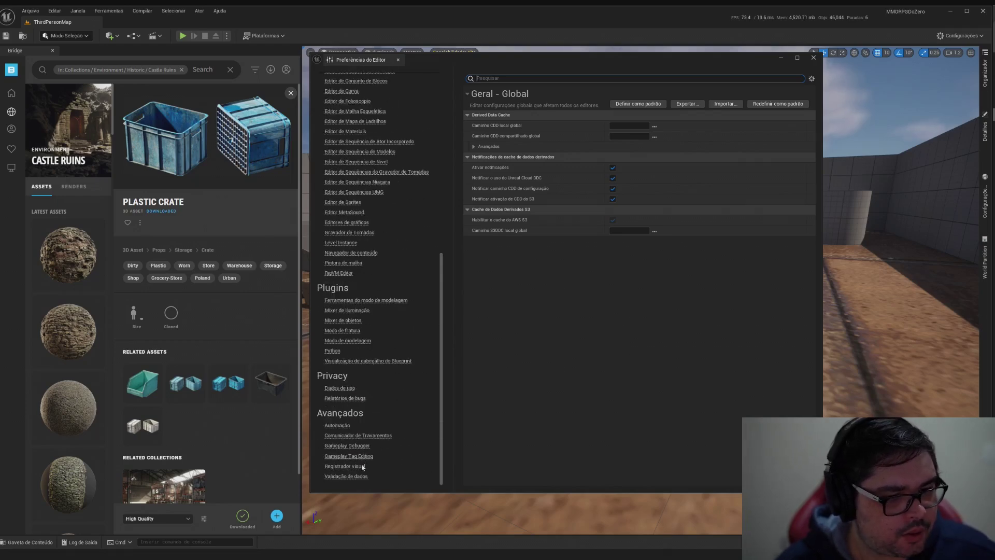
{"action": "scroll", "coordinate": [375, 361], "scroll_direction": "up", "scroll_amount": 4}
{"action": "scroll", "coordinate": [375, 361], "scroll_direction": "up", "scroll_amount": 8}
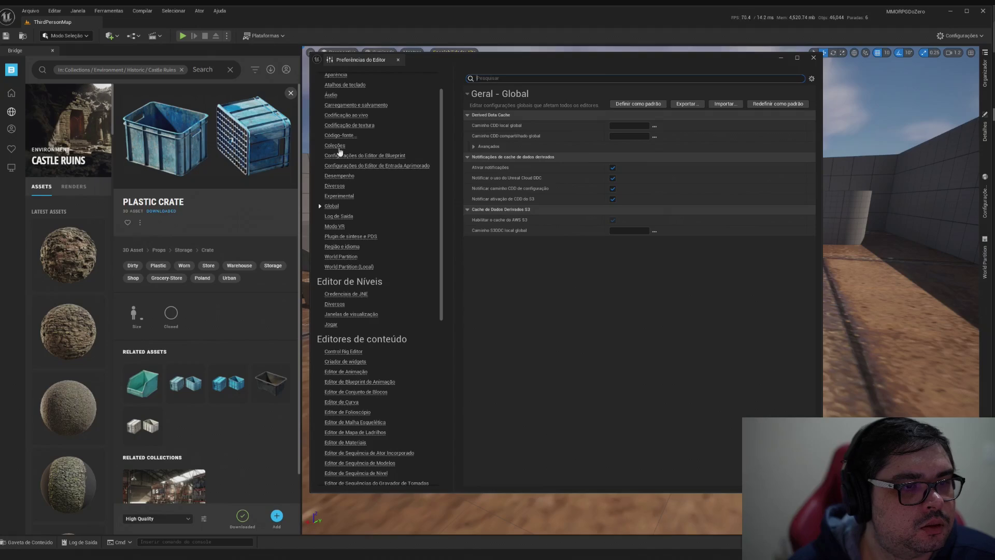
{"action": "left_click", "coordinate": [339, 136]}
{"action": "scroll", "coordinate": [374, 156], "scroll_direction": "up", "scroll_amount": 1}
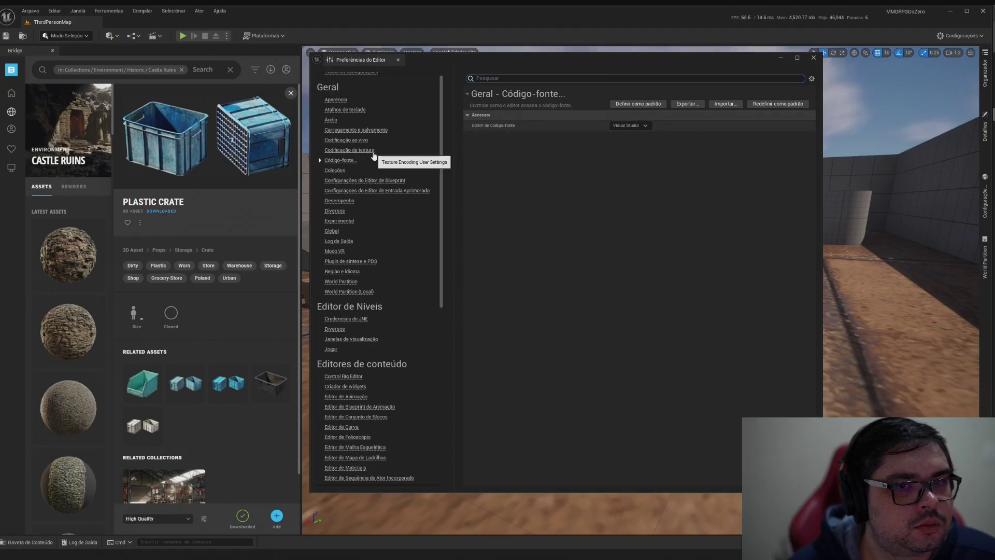
{"action": "left_click", "coordinate": [335, 99]}
{"action": "scroll", "coordinate": [590, 222], "scroll_direction": "down", "scroll_amount": 3}
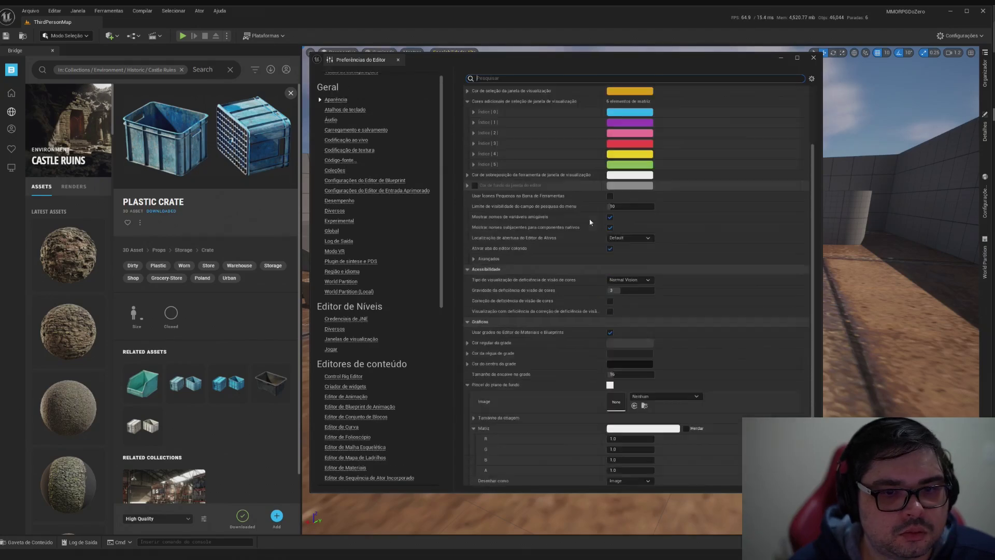
{"action": "scroll", "coordinate": [589, 222], "scroll_direction": "down", "scroll_amount": 1}
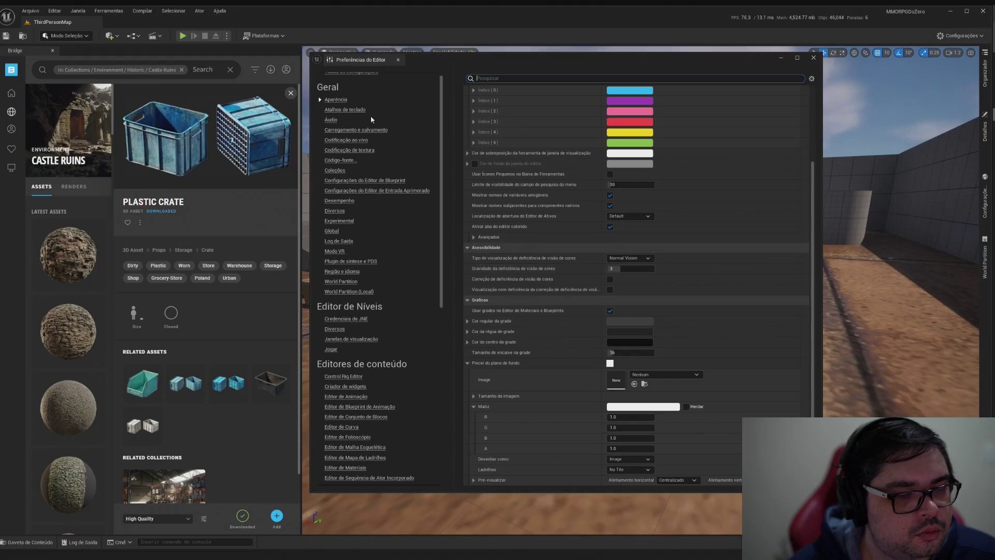
Look for the language setting in more Geral sections, including Atalhos de teclado, Áudio, Codificação de textura, Configurações do Editor de Blueprint and Global.
{"action": "left_click", "coordinate": [352, 110]}
{"action": "left_click", "coordinate": [331, 120]}
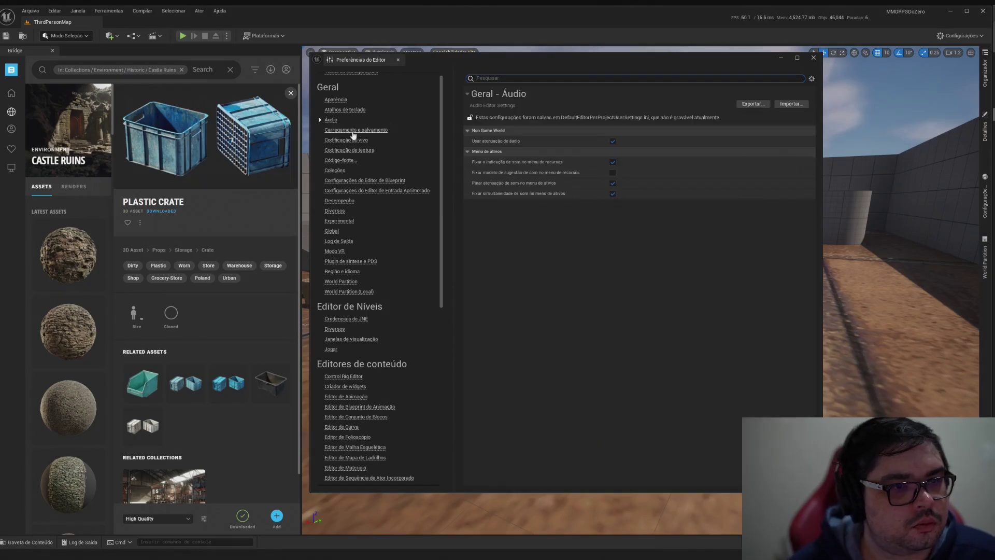
{"action": "left_click", "coordinate": [352, 130]}
{"action": "left_click", "coordinate": [348, 141]}
{"action": "left_click", "coordinate": [359, 150]}
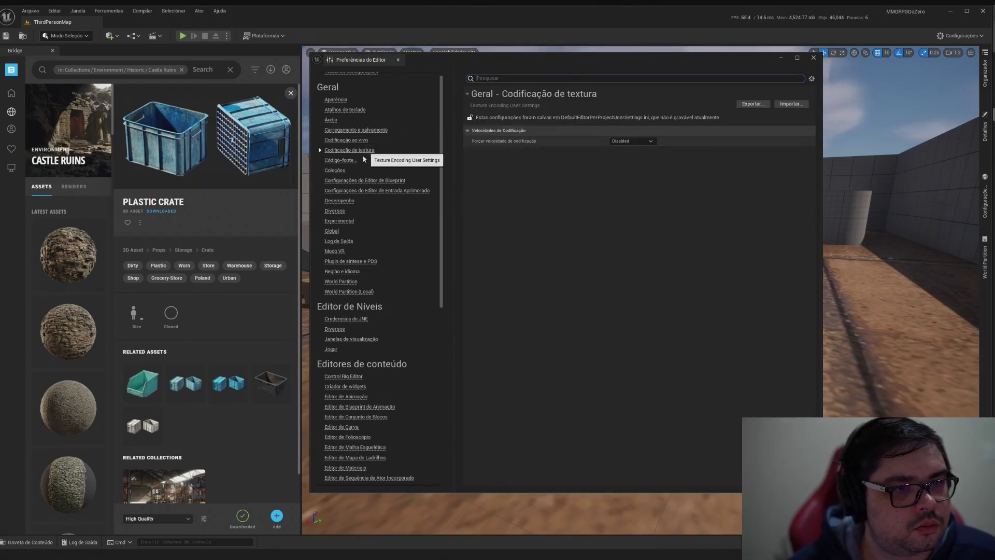
{"action": "left_click", "coordinate": [346, 160]}
{"action": "left_click", "coordinate": [363, 180]}
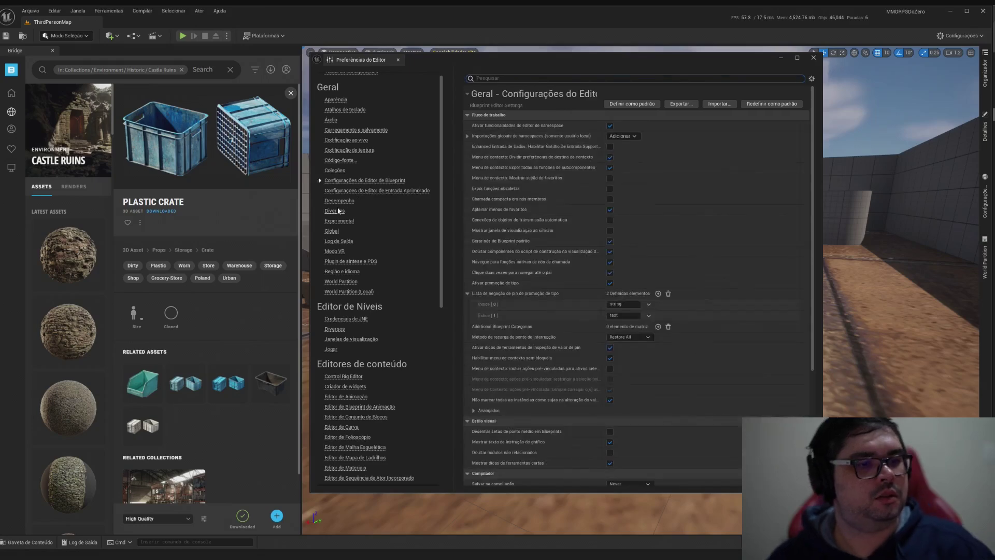
{"action": "left_click", "coordinate": [340, 201]}
{"action": "left_click", "coordinate": [339, 221]}
{"action": "left_click", "coordinate": [332, 232]}
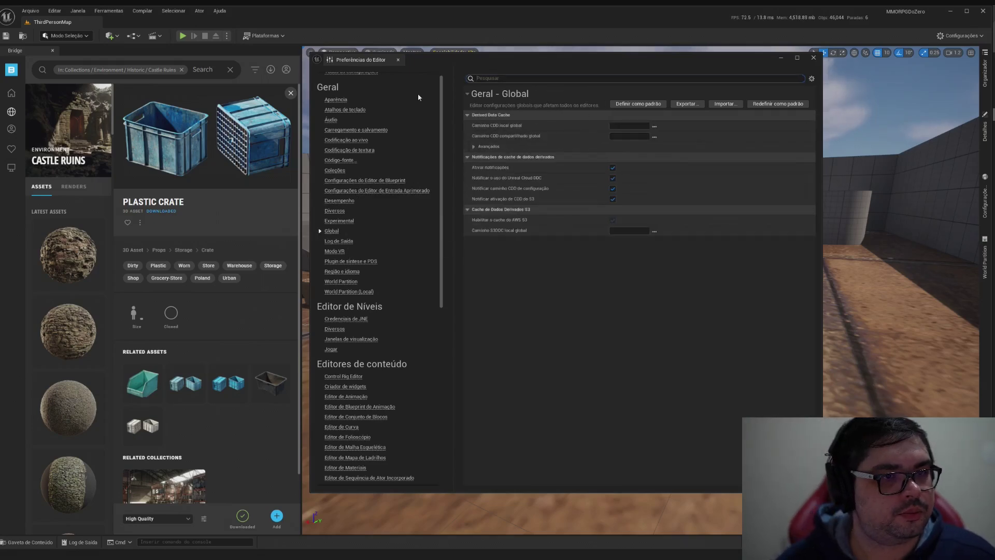
Search the preferences for "idio", set the editor language to English and close the preferences window.
{"action": "type", "text": "idio"}
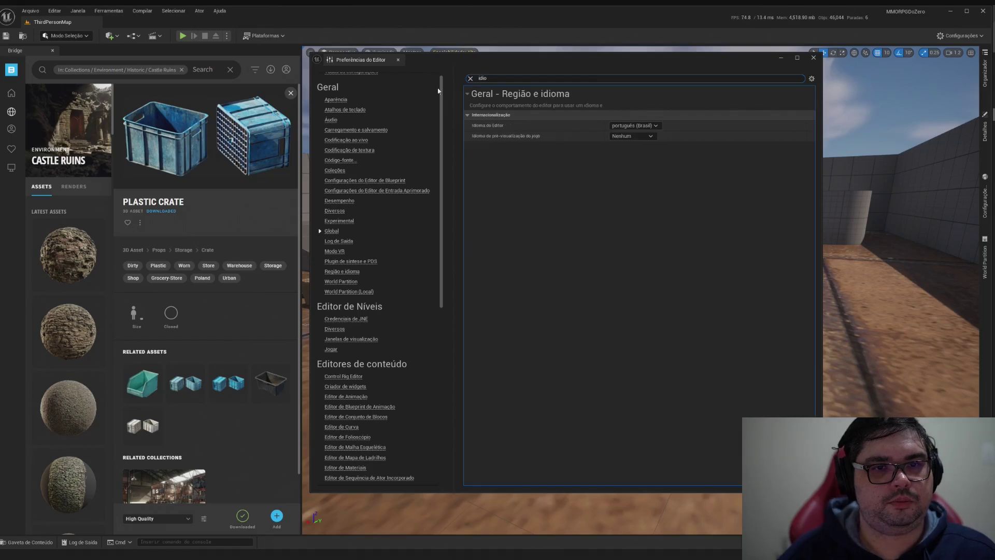
{"action": "left_click", "coordinate": [638, 125]}
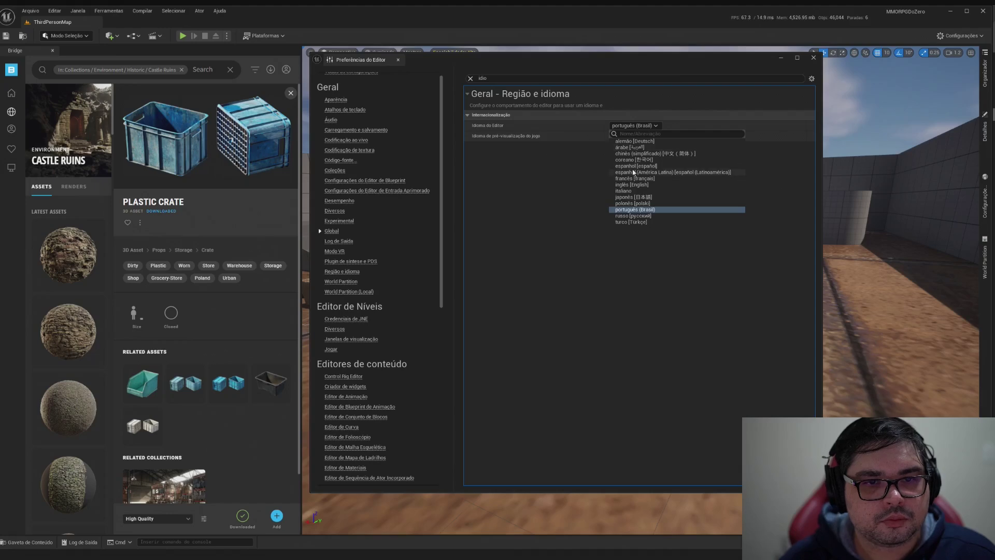
{"action": "left_click", "coordinate": [632, 185]}
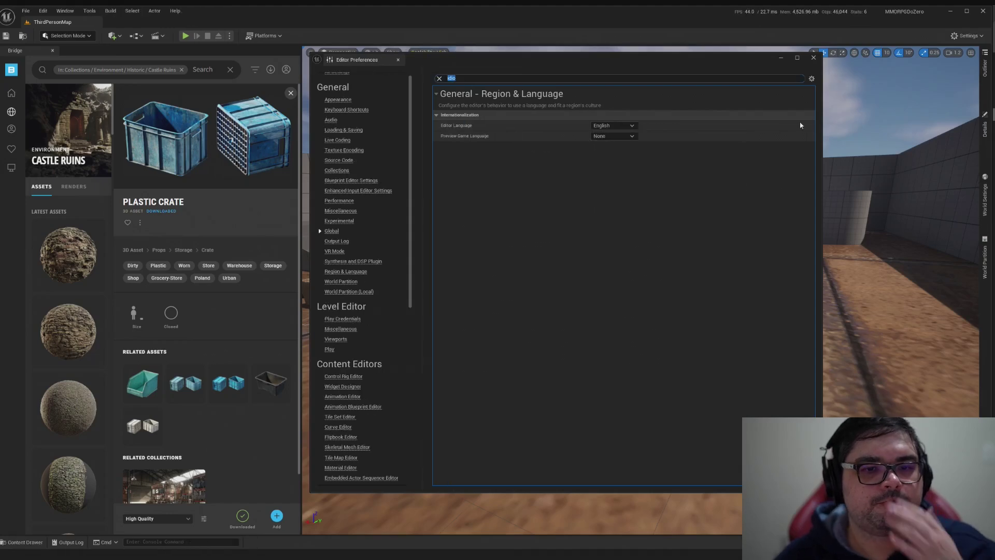
{"action": "left_click", "coordinate": [812, 59]}
Open the Localization Dashboard to view the Game target's settings, and close both the dashboard and Bridge.
{"action": "left_click", "coordinate": [106, 12]}
{"action": "mouse_move", "coordinate": [92, 13]}
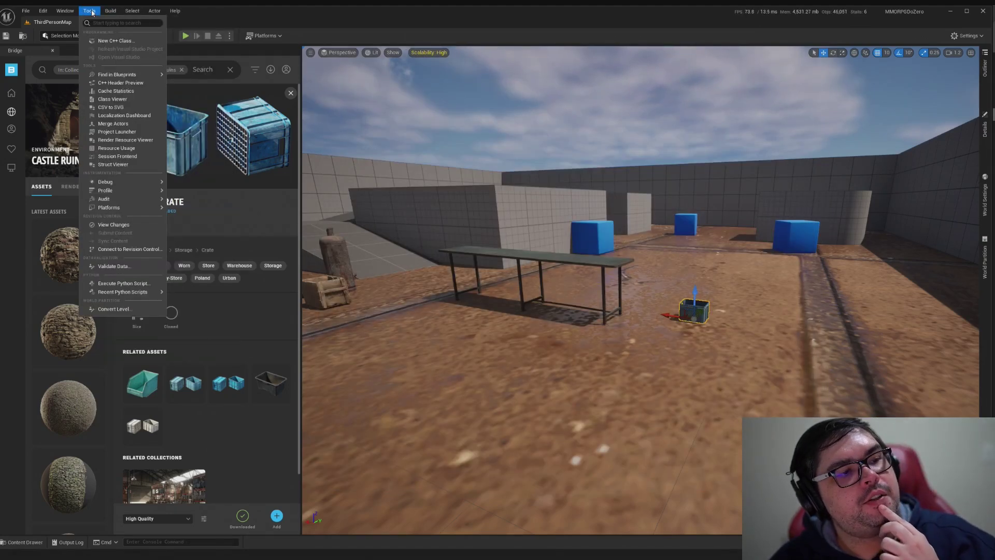
{"action": "left_click", "coordinate": [110, 116]}
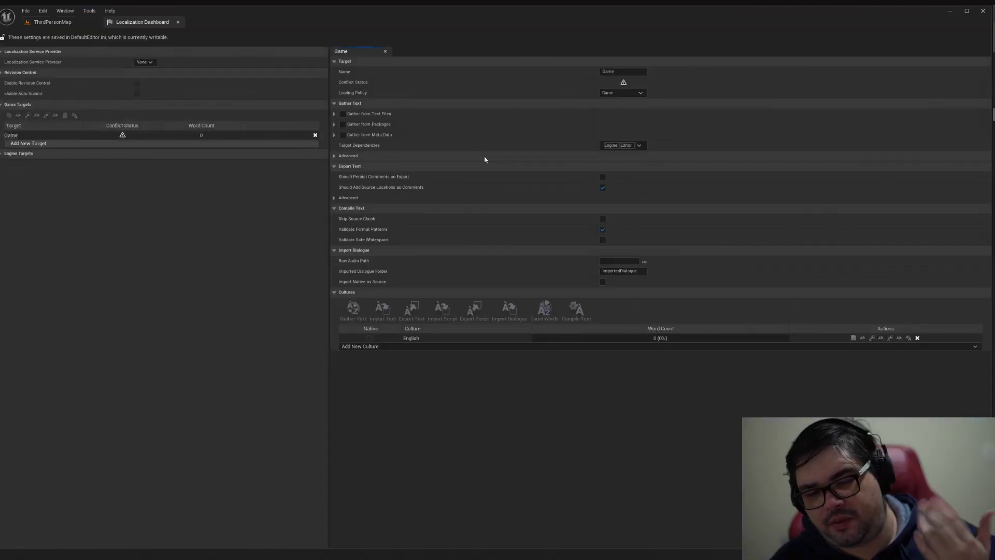
{"action": "left_click", "coordinate": [179, 22]}
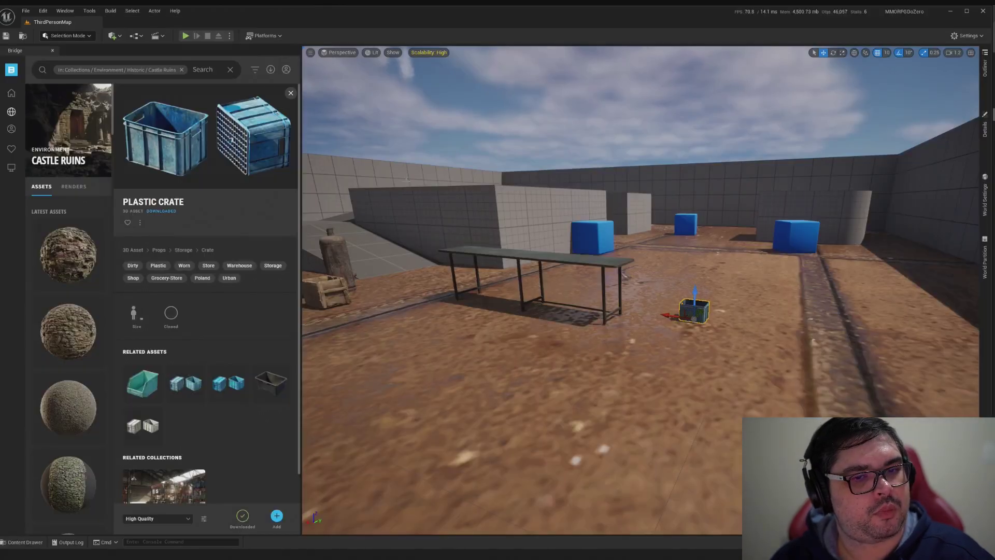
{"action": "left_click", "coordinate": [53, 51]}
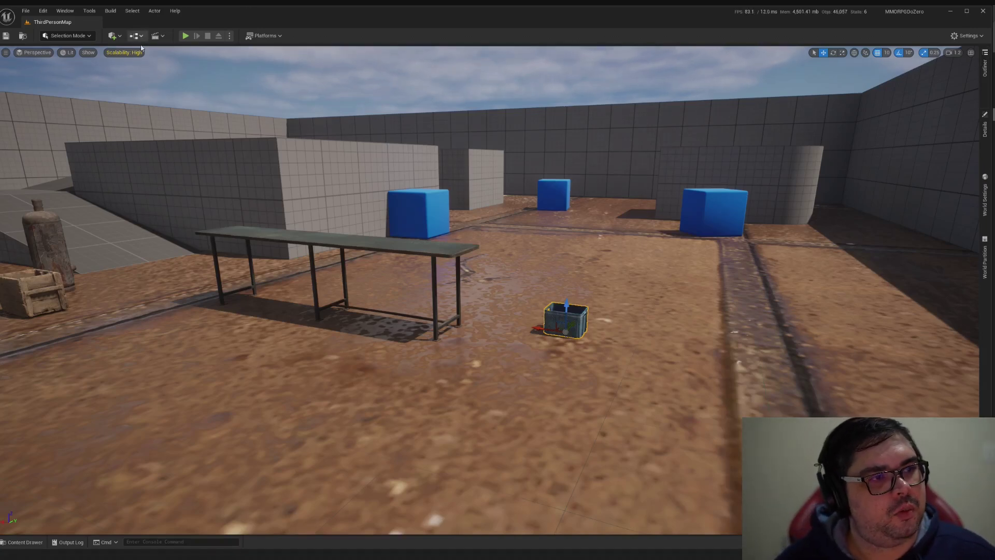
Examine the available options for adding content, editor settings, Blueprints and level sequences.
{"action": "left_click", "coordinate": [114, 37]}
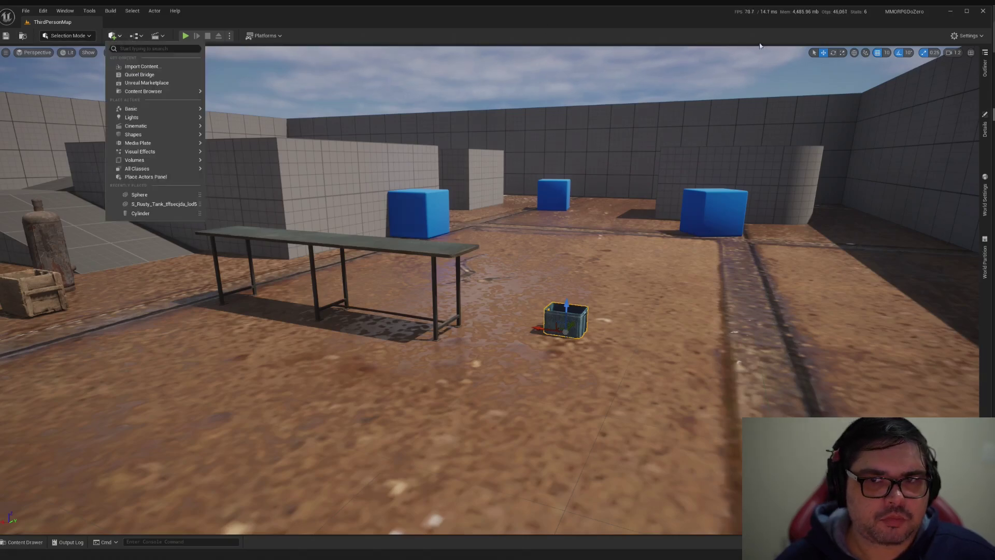
{"action": "left_click", "coordinate": [969, 36]}
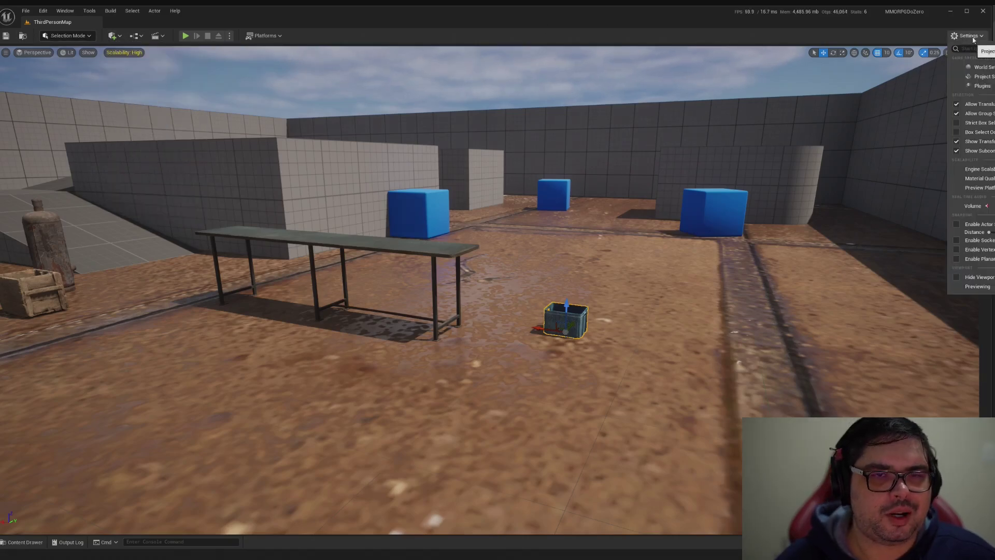
{"action": "left_click", "coordinate": [112, 36]}
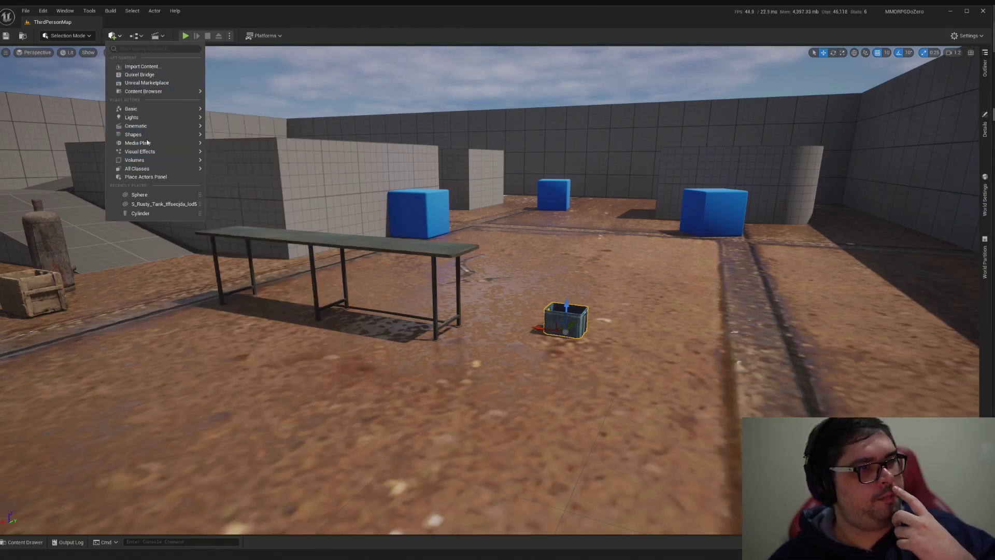
{"action": "left_click", "coordinate": [135, 36]}
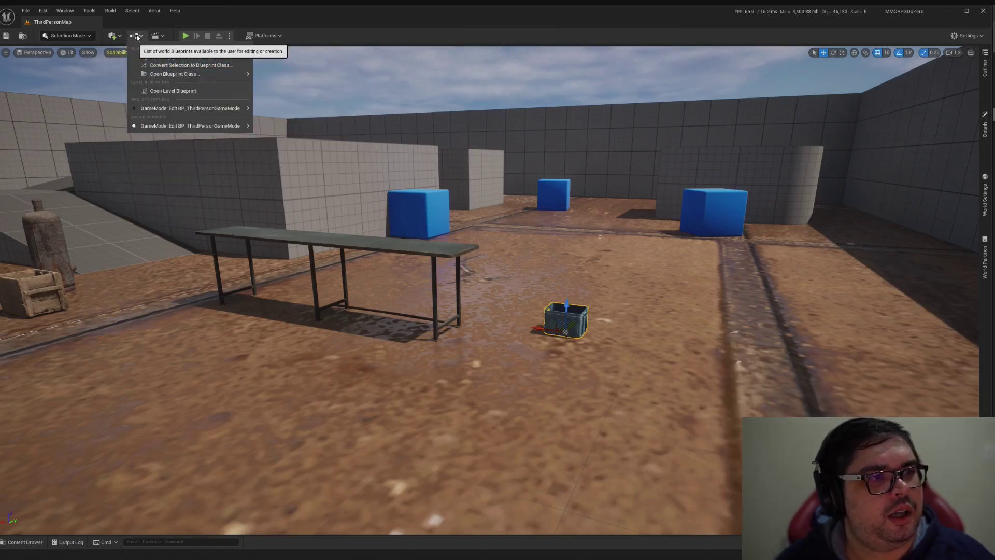
{"action": "mouse_move", "coordinate": [173, 72]}
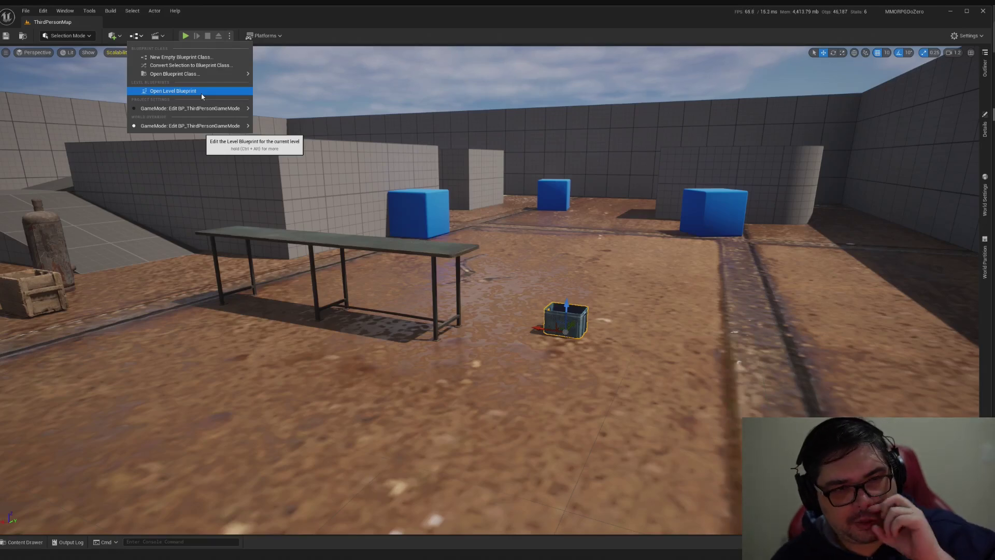
{"action": "left_click", "coordinate": [168, 26]}
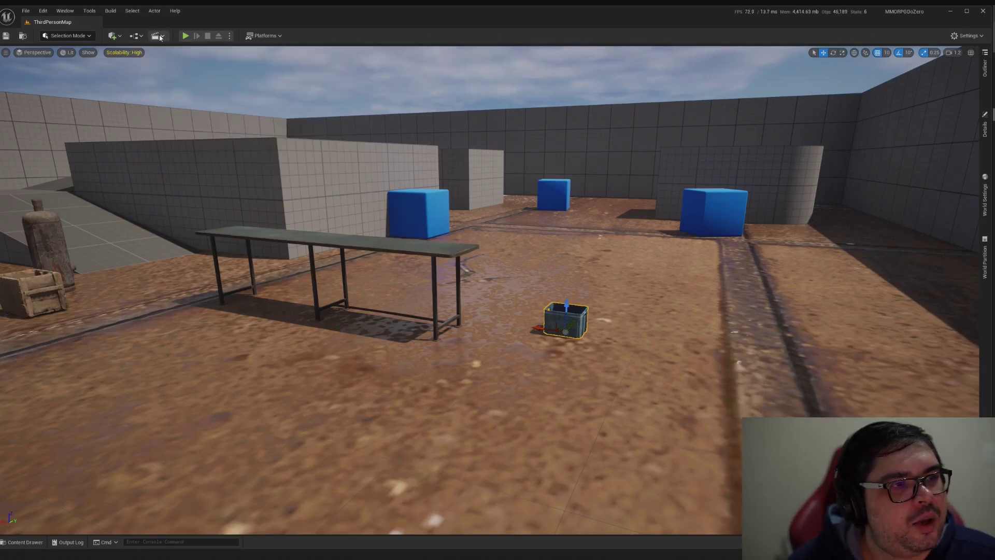
{"action": "left_click", "coordinate": [165, 35]}
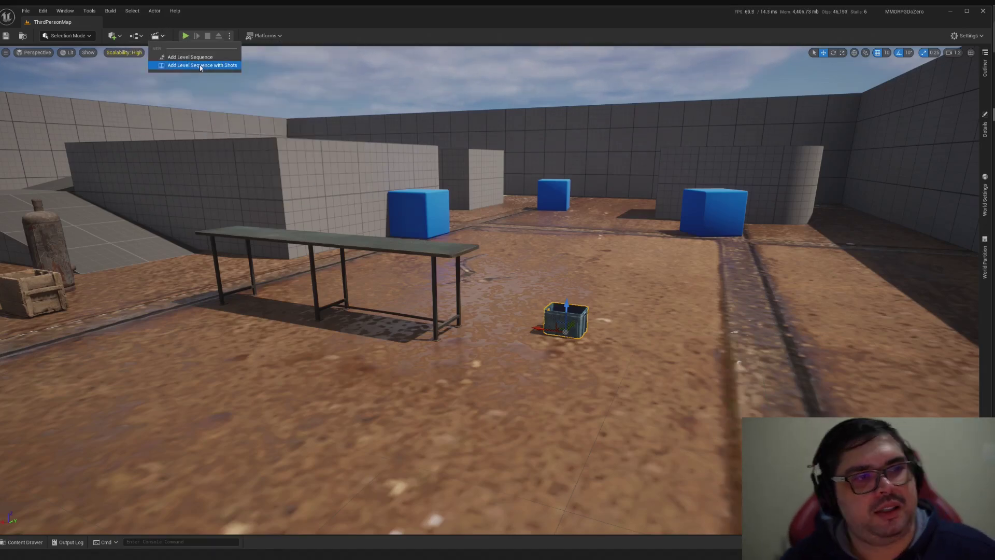
{"action": "left_click", "coordinate": [256, 19]}
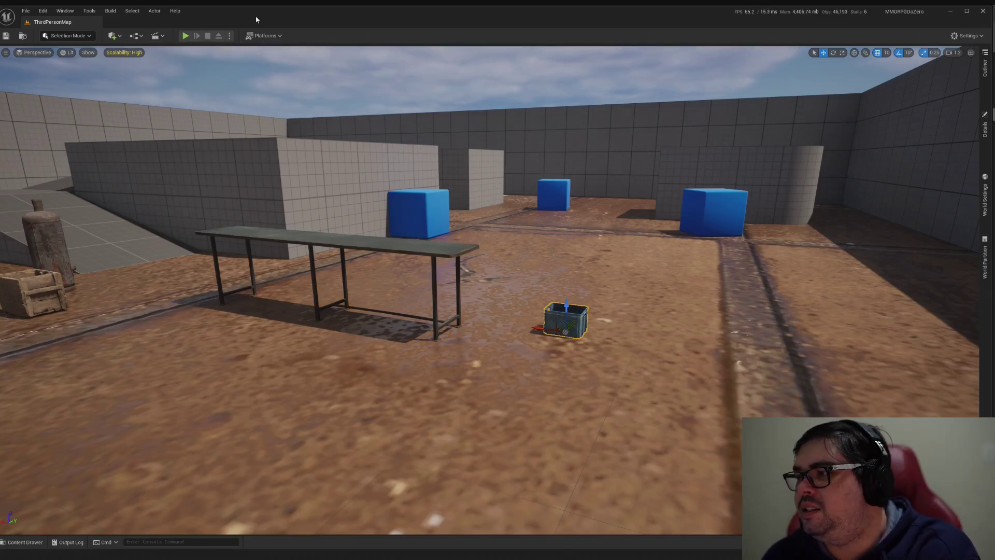
Play-test the level briefly, stop it and examine the platform options such as Android, Linux and Windows.
{"action": "left_click", "coordinate": [185, 35]}
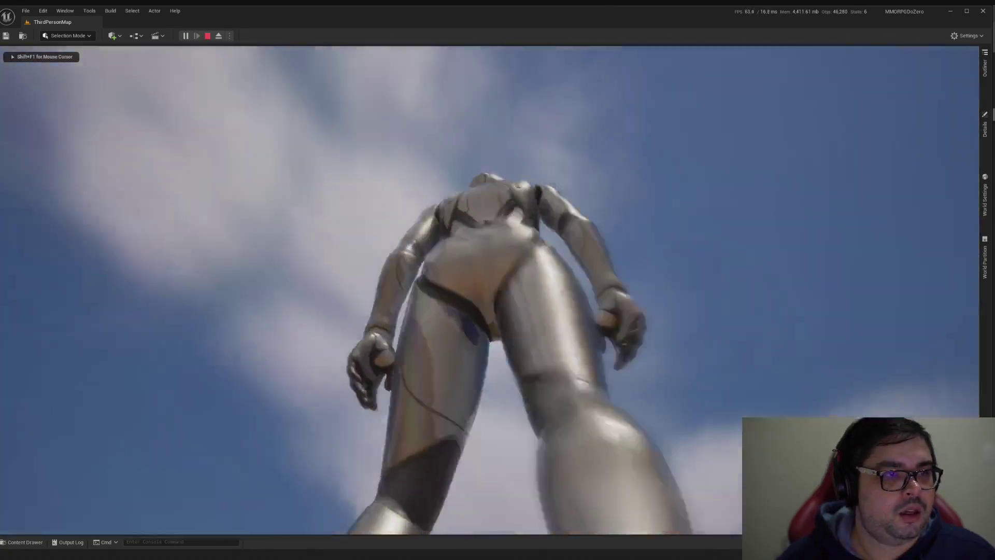
{"action": "key", "text": "Escape"}
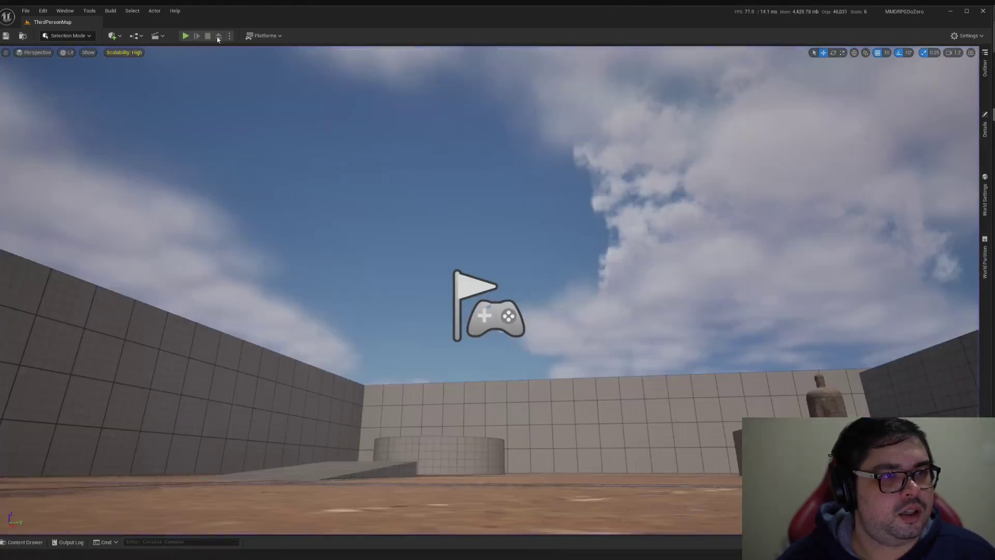
{"action": "left_click", "coordinate": [262, 36]}
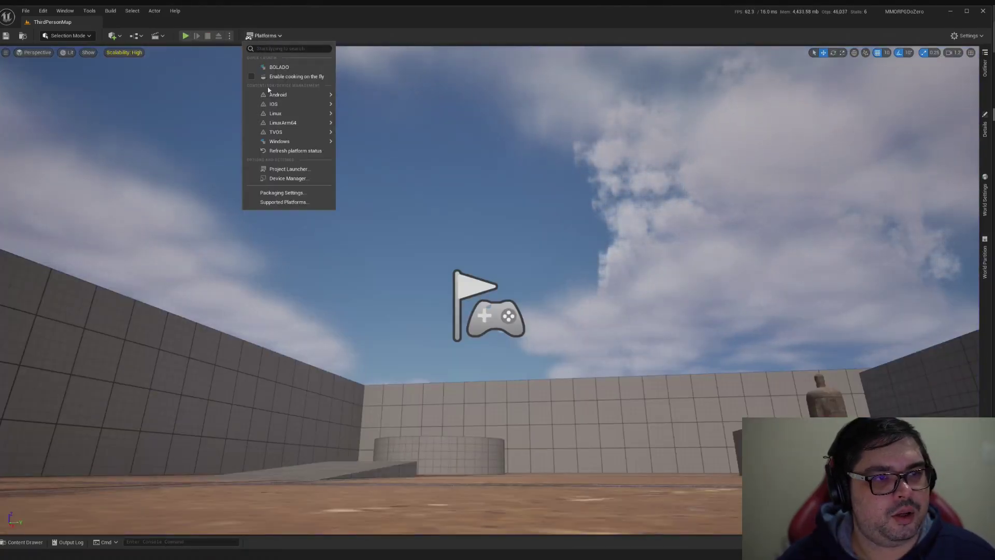
{"action": "mouse_move", "coordinate": [294, 143]}
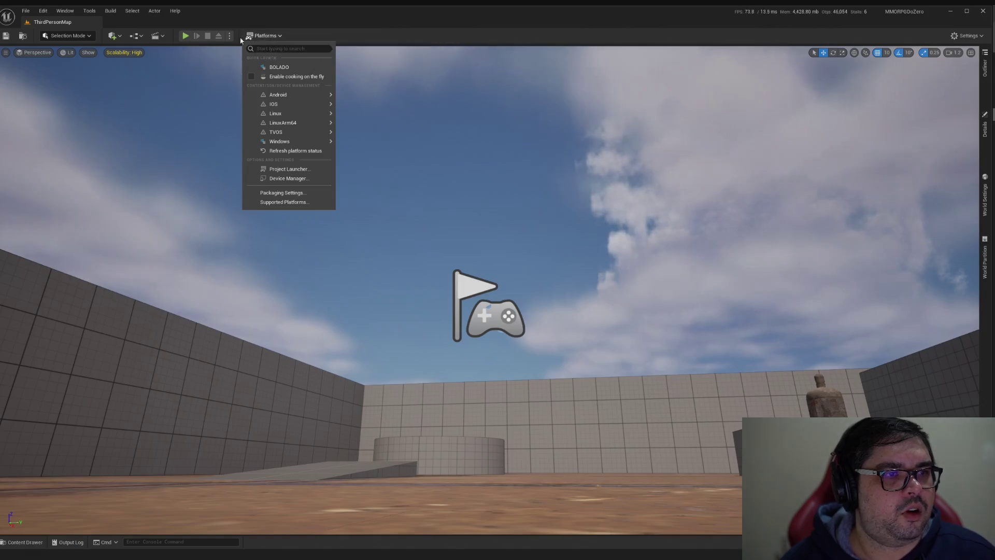
{"action": "left_click", "coordinate": [357, 28]}
{"action": "right_click_drag", "start_coordinate": [167, 55], "coordinate": [167, 55]}
Play-test the level again with the character running and jumping, and end the session with a wide view of the map.
{"action": "left_click", "coordinate": [186, 35]}
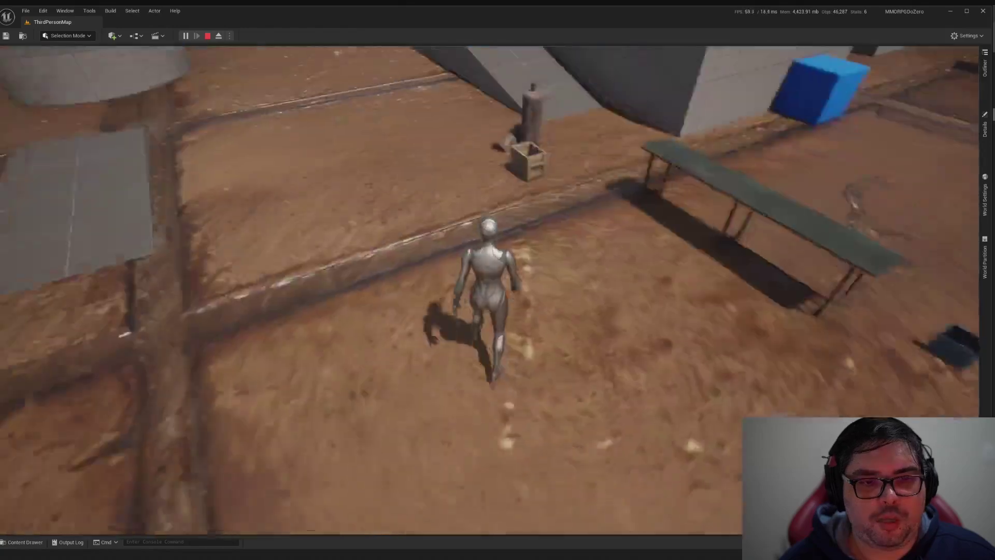
{"action": "key", "text": "space"}
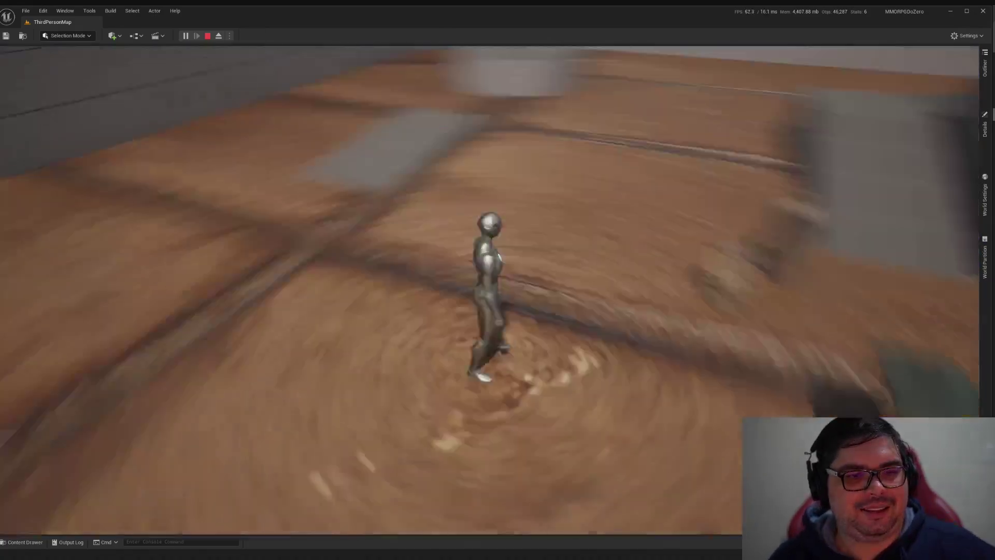
{"action": "key", "text": "Escape"}
{"action": "right_click_drag", "start_coordinate": [657, 180], "coordinate": [715, 157]}
{"action": "key", "text": "s"}
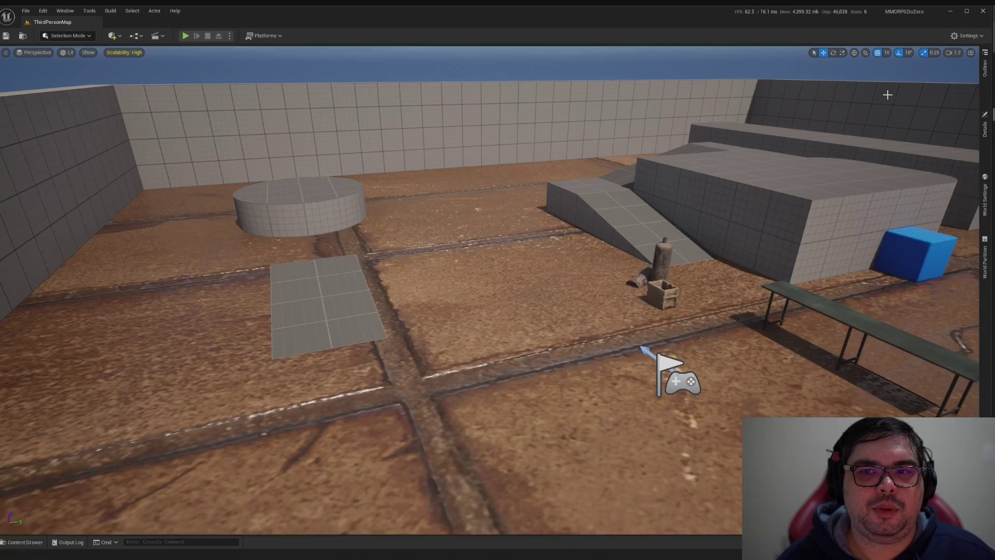
Open the Outliner and inspect actors in the Cylinder and Block03 folders, ending with SM_QuarterCylinder5 selected.
{"action": "left_click", "coordinate": [985, 64]}
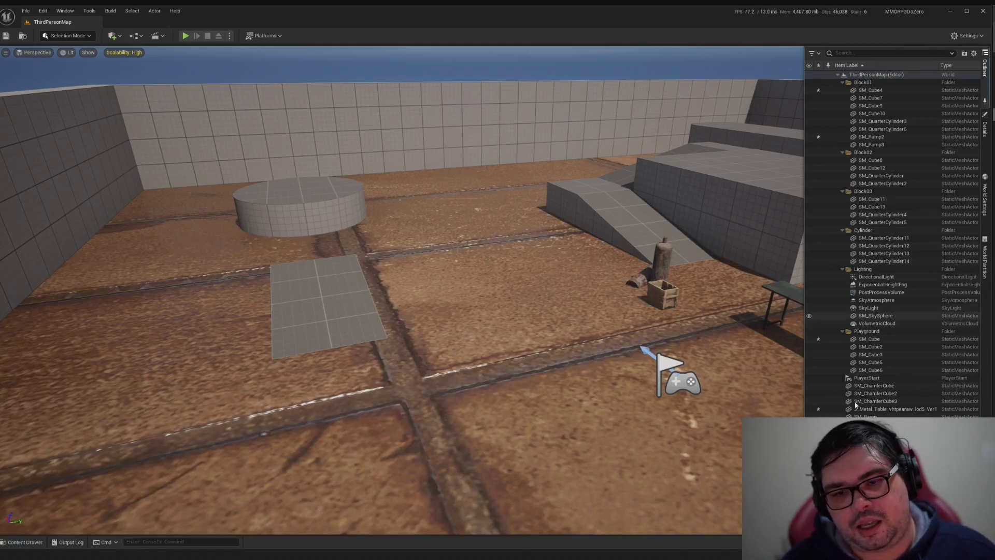
{"action": "left_click", "coordinate": [875, 245]}
{"action": "left_click", "coordinate": [876, 237]}
{"action": "left_click", "coordinate": [877, 214]}
{"action": "left_click", "coordinate": [875, 222]}
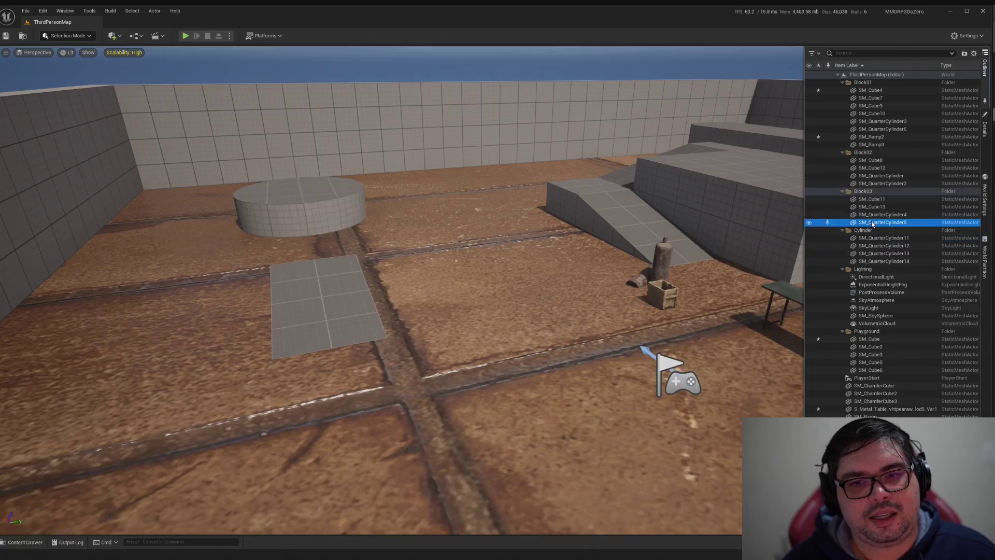
{"action": "left_click", "coordinate": [869, 208]}
{"action": "left_click", "coordinate": [865, 200]}
{"action": "left_click", "coordinate": [872, 221]}
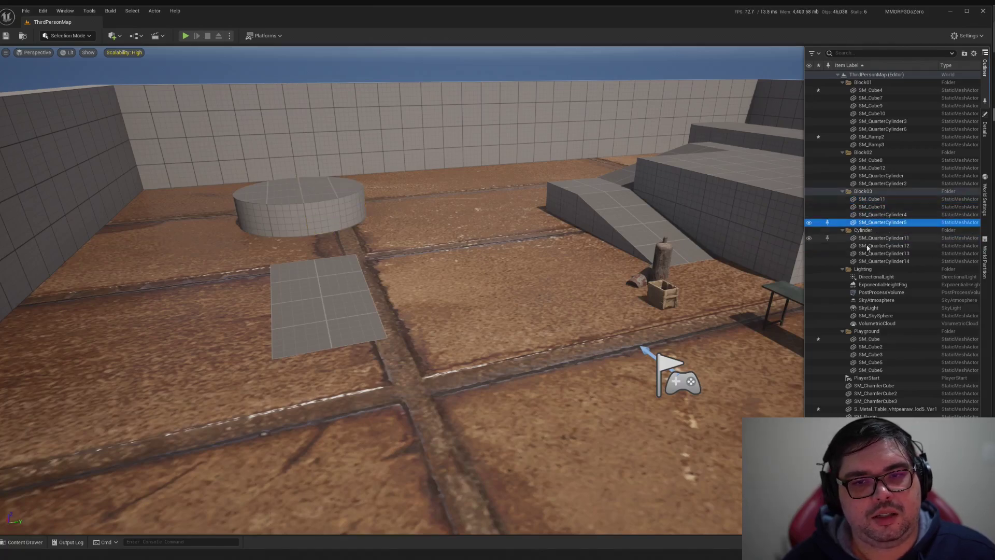
Keep the Outliner docked open and select cylinder and ramp pieces in the level, ending with SM_Ramp3.
{"action": "left_click", "coordinate": [329, 211]}
{"action": "left_click", "coordinate": [272, 215]}
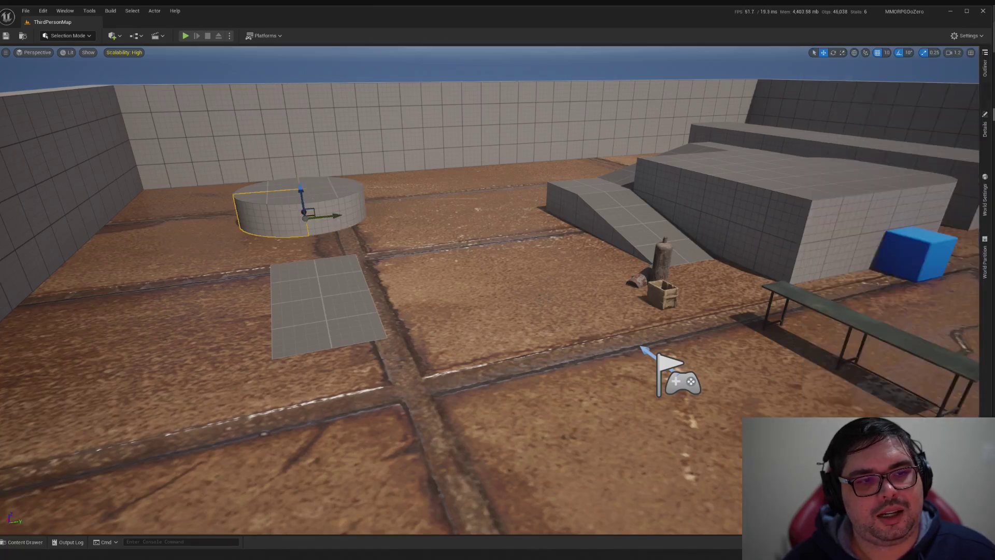
{"action": "left_click", "coordinate": [984, 103]}
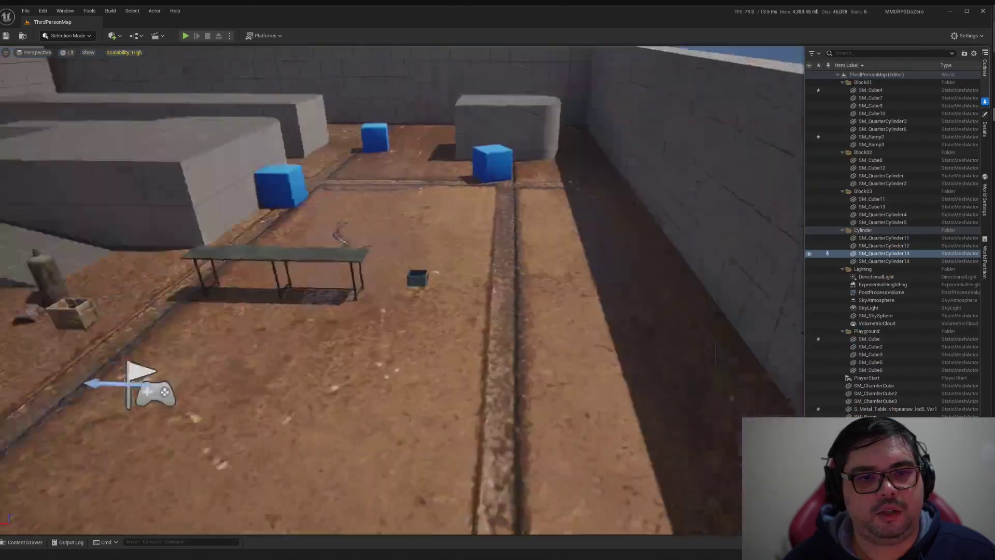
{"action": "right_click_drag", "start_coordinate": [561, 200], "coordinate": [562, 200]}
{"action": "left_click", "coordinate": [539, 235]}
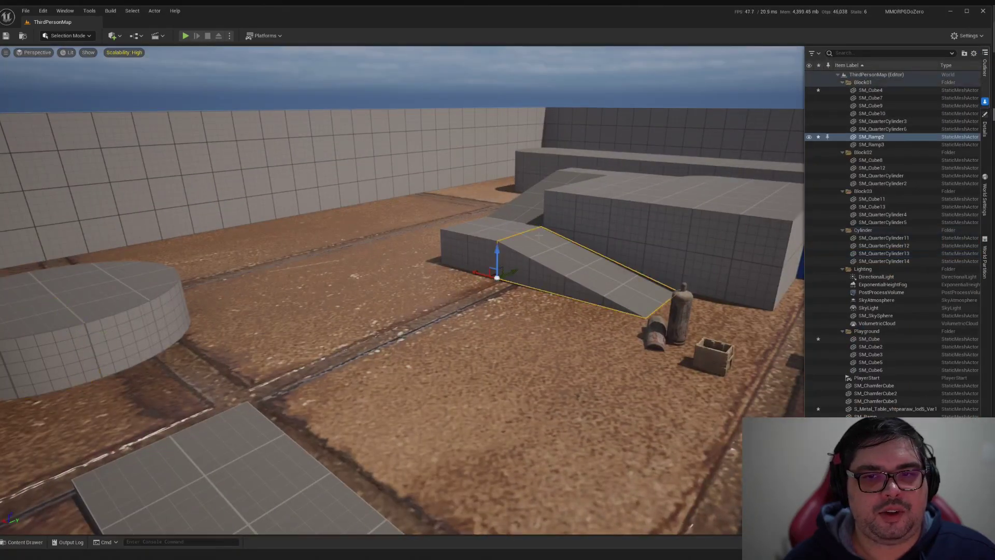
{"action": "left_click", "coordinate": [618, 213]}
{"action": "left_click", "coordinate": [871, 144]}
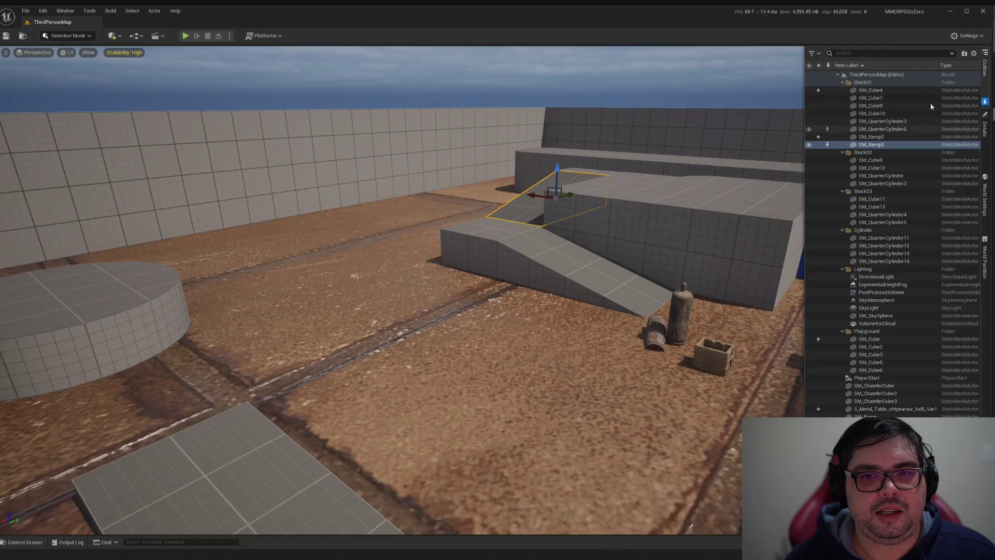
Collapse the Block01, Block02, Block03, Cylinder, Lighting and Playground folders in the Outliner.
{"action": "left_click", "coordinate": [842, 82]}
{"action": "left_click", "coordinate": [842, 90]}
{"action": "left_click", "coordinate": [841, 98]}
{"action": "left_click", "coordinate": [842, 106]}
{"action": "left_click", "coordinate": [841, 114]}
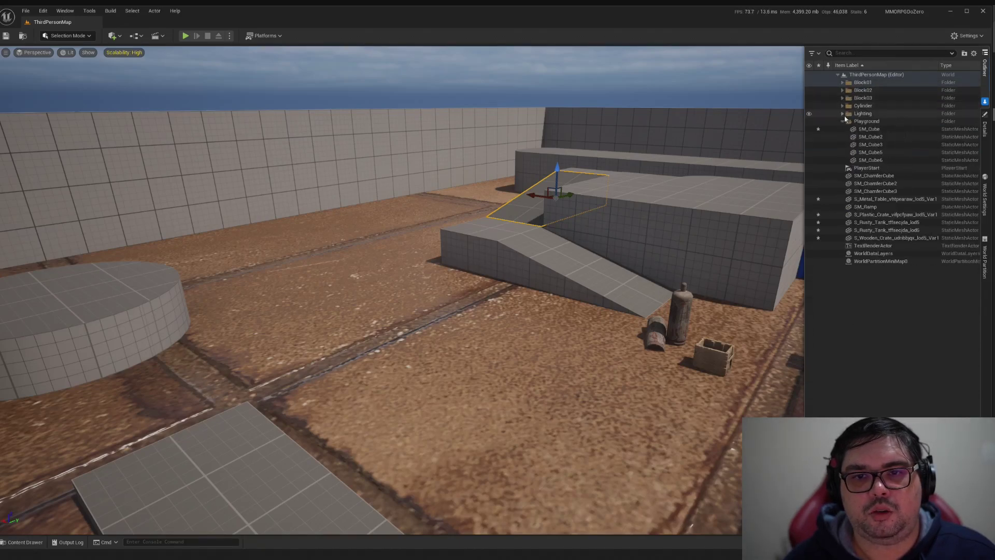
{"action": "left_click", "coordinate": [842, 121]}
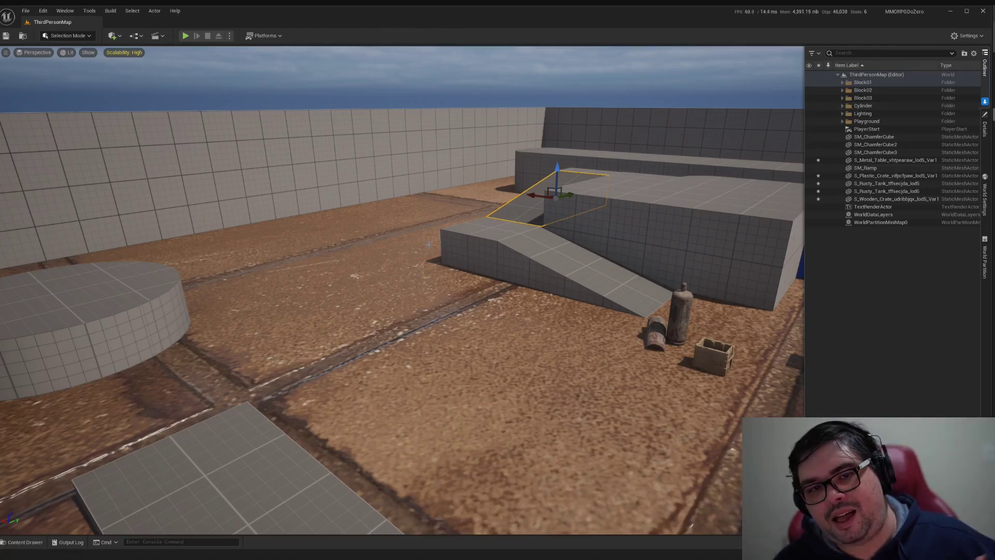
Examine the level's cylinder, ramps, blocks, blue cubes and props from several angles.
{"action": "right_click_drag", "start_coordinate": [337, 209], "coordinate": [451, 199]}
{"action": "right_click_drag", "start_coordinate": [549, 221], "coordinate": [532, 211]}
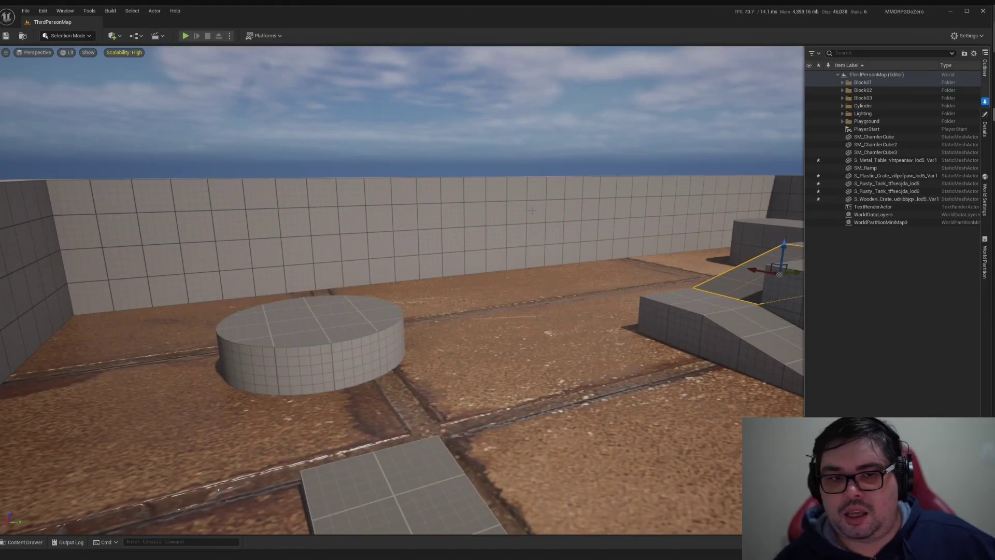
{"action": "right_click_drag", "start_coordinate": [466, 202], "coordinate": [486, 200]}
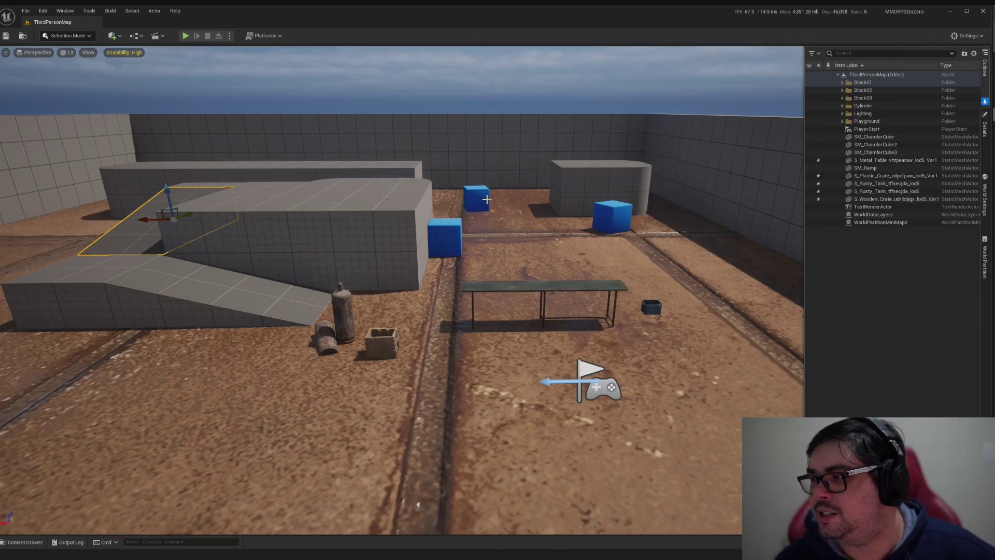
{"action": "key", "text": "s"}
{"action": "mouse_move", "coordinate": [486, 200]}
{"action": "right_mouse_down"}
{"action": "mouse_move", "coordinate": [391, 205]}
{"action": "mouse_move", "coordinate": [505, 198]}
{"action": "mouse_move", "coordinate": [492, 219]}
{"action": "mouse_move", "coordinate": [493, 193]}
{"action": "right_mouse_up"}
{"action": "key", "text": "s"}
{"action": "key", "text": "w"}
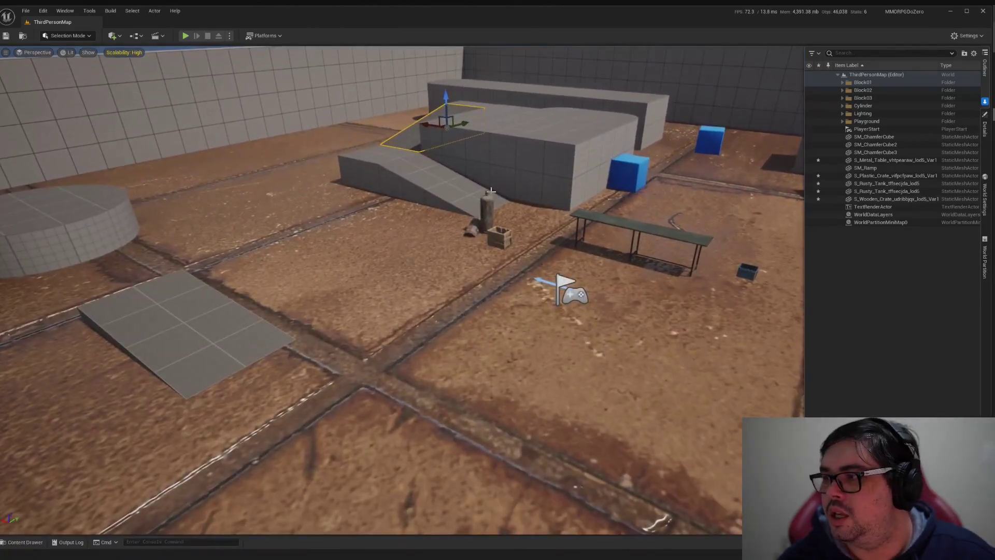
{"action": "scroll", "coordinate": [491, 190], "scroll_direction": "down", "scroll_amount": 3}
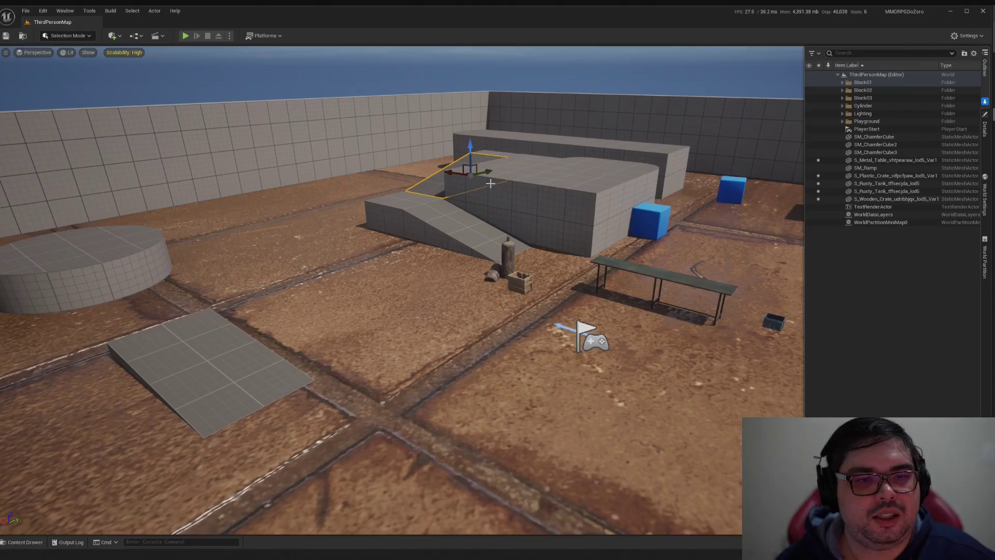
{"action": "mouse_move", "coordinate": [511, 218]}
{"action": "right_mouse_down"}
{"action": "mouse_move", "coordinate": [579, 189]}
{"action": "mouse_move", "coordinate": [513, 188]}
{"action": "mouse_move", "coordinate": [513, 218]}
{"action": "right_mouse_up"}
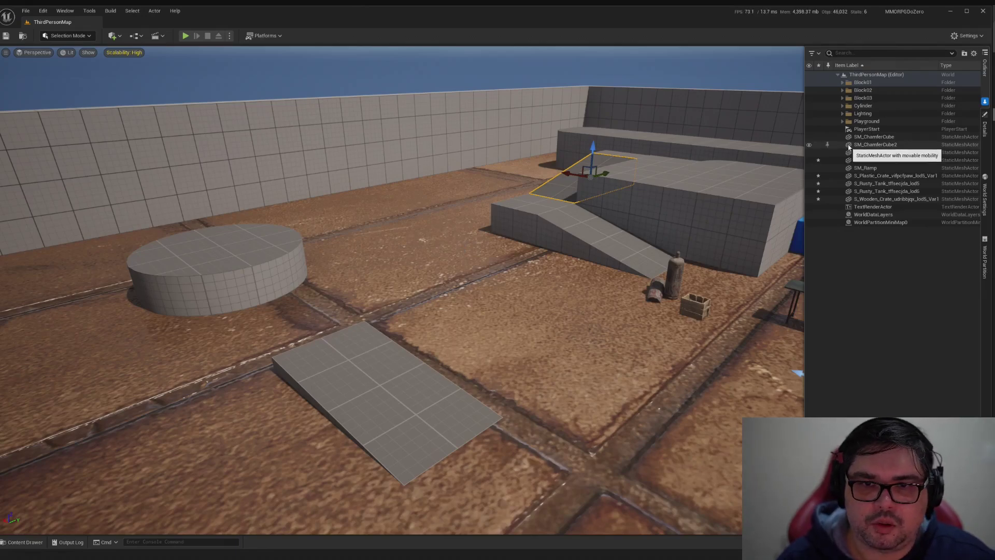
Select the PlayerStart actor in the level and examine it from far and close up.
{"action": "right_click_drag", "start_coordinate": [436, 354], "coordinate": [554, 353]}
{"action": "left_click", "coordinate": [447, 343]}
{"action": "key", "text": "w"}
{"action": "mouse_move", "coordinate": [447, 343]}
{"action": "right_mouse_down"}
{"action": "mouse_move", "coordinate": [435, 394]}
{"action": "mouse_move", "coordinate": [440, 311]}
{"action": "mouse_move", "coordinate": [432, 345]}
{"action": "right_mouse_up"}
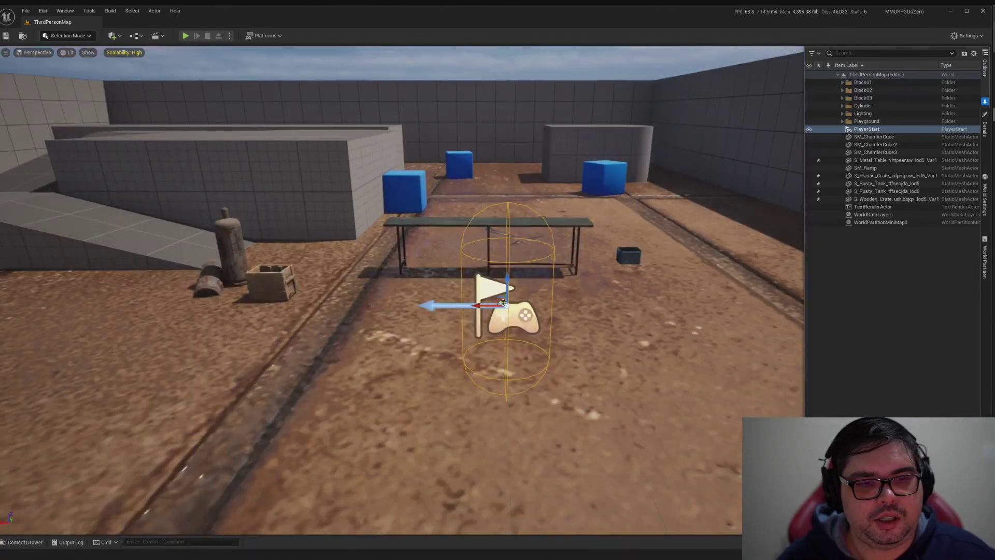
{"action": "scroll", "coordinate": [496, 332], "scroll_direction": "down", "scroll_amount": 5}
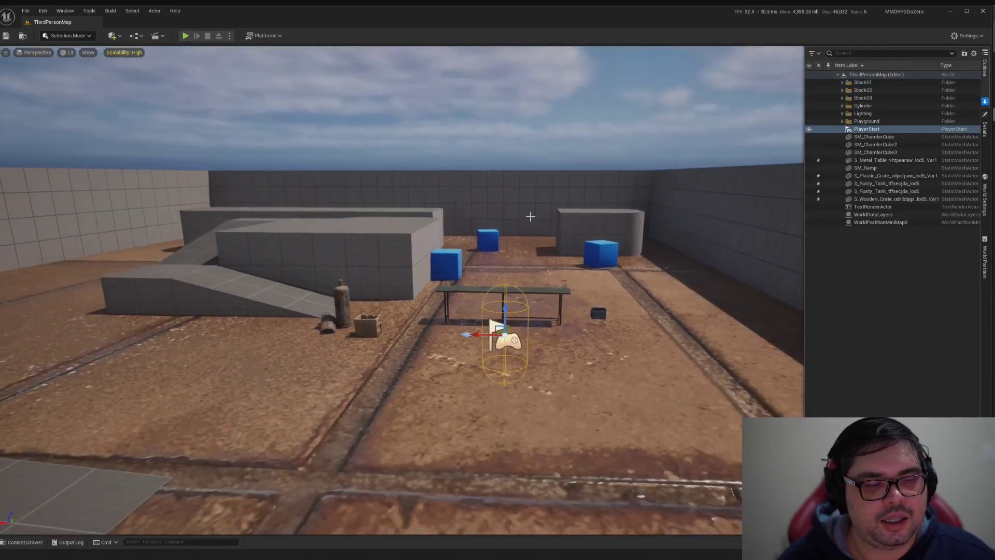
{"action": "right_click_drag", "start_coordinate": [511, 207], "coordinate": [507, 207]}
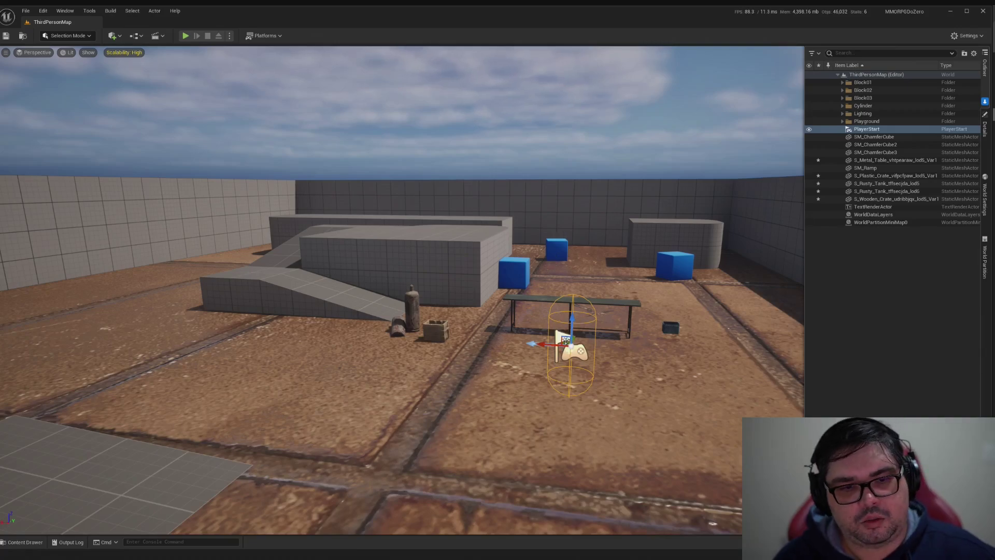
{"action": "right_click_drag", "start_coordinate": [524, 306], "coordinate": [562, 352]}
{"action": "key", "text": "w"}
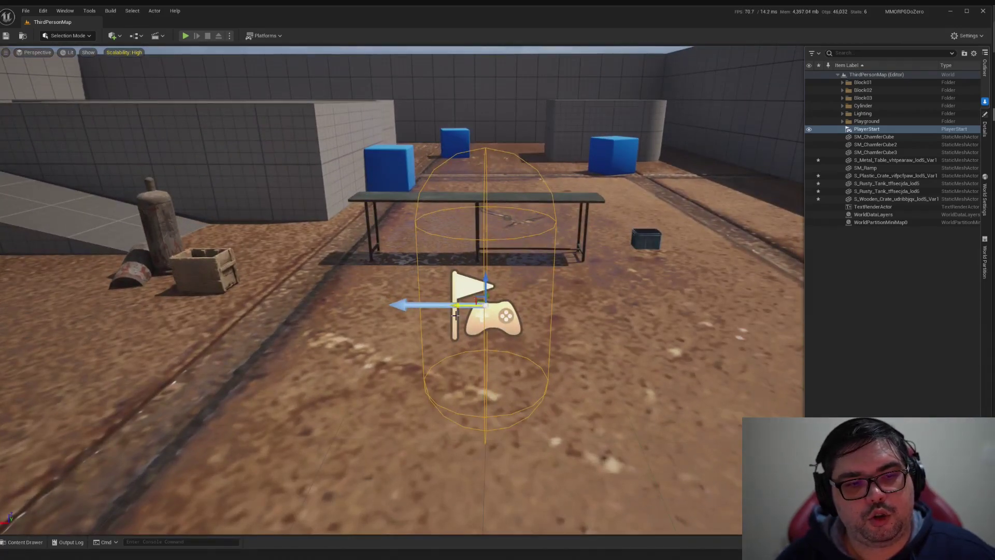
Play-test the level to check that the character spawns at the PlayerStart, and end the session.
{"action": "left_click", "coordinate": [185, 35]}
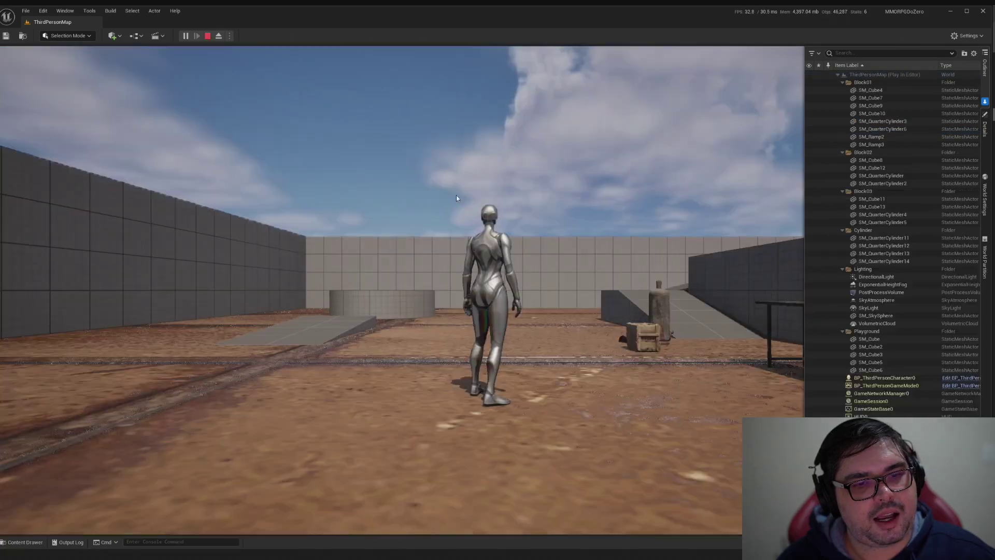
{"action": "key", "text": "w"}
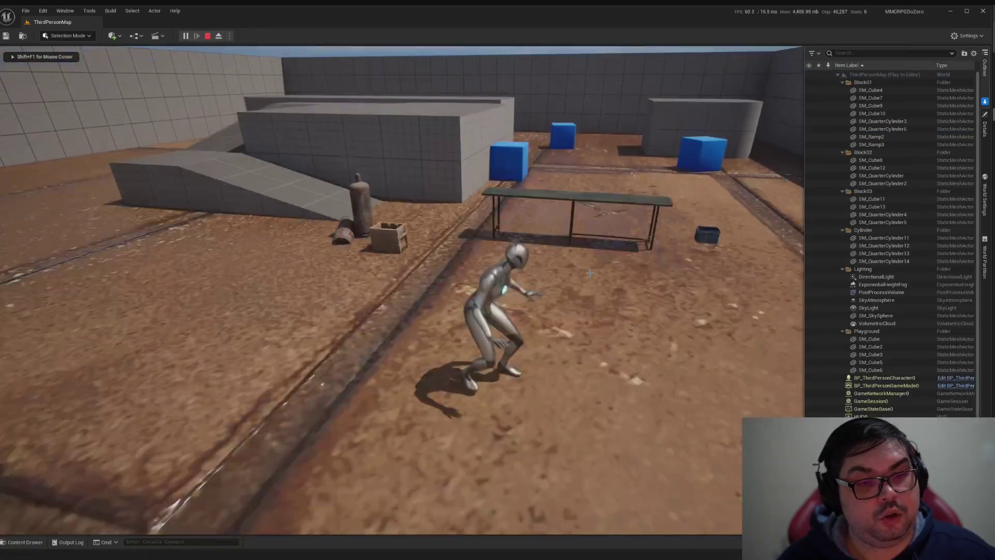
{"action": "key", "text": "Escape"}
Move the PlayerStart to the open floor in front of the ramp and play-test briefly from there.
{"action": "left_click_drag", "start_coordinate": [523, 271], "coordinate": [58, 209]}
{"action": "right_click_drag", "start_coordinate": [58, 208], "coordinate": [299, 209]}
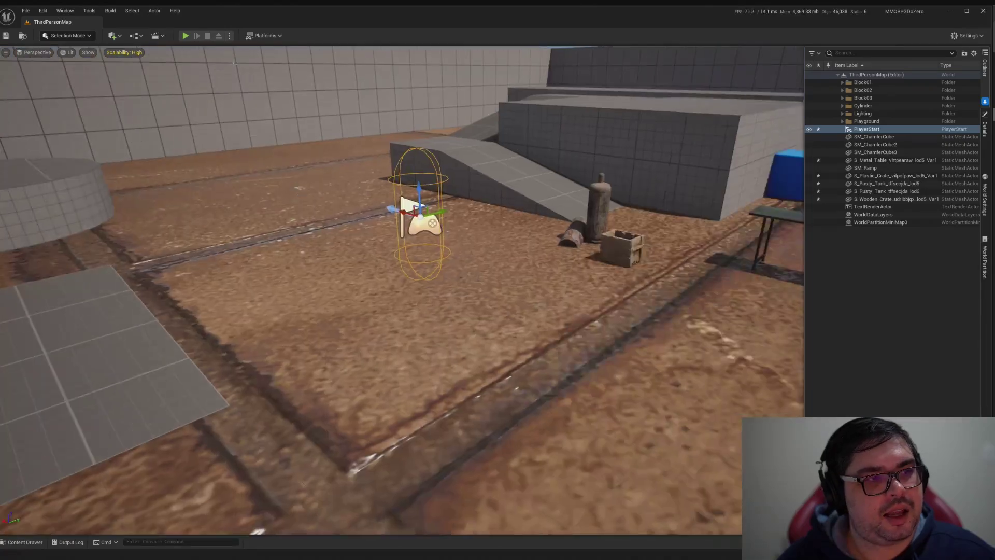
{"action": "left_click", "coordinate": [185, 36]}
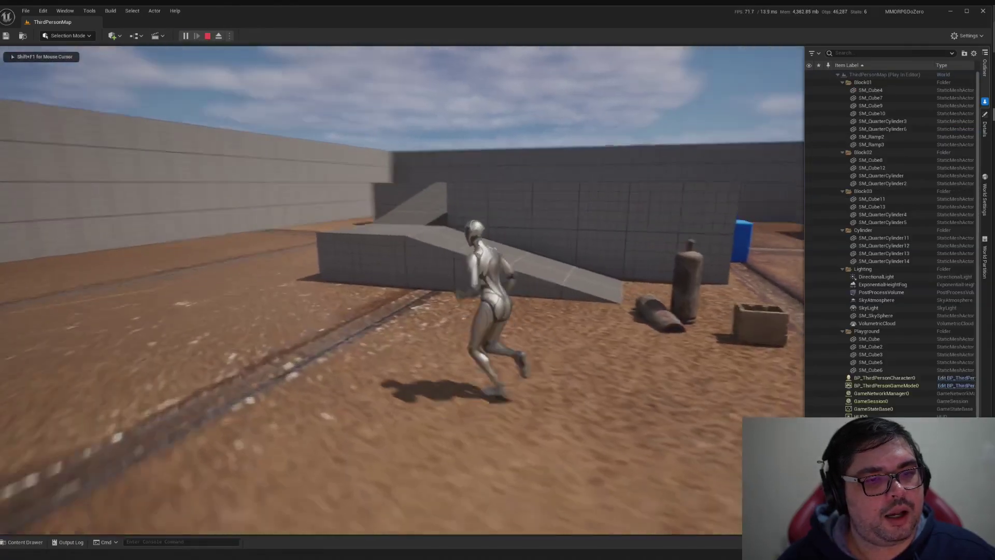
{"action": "key", "text": "Escape"}
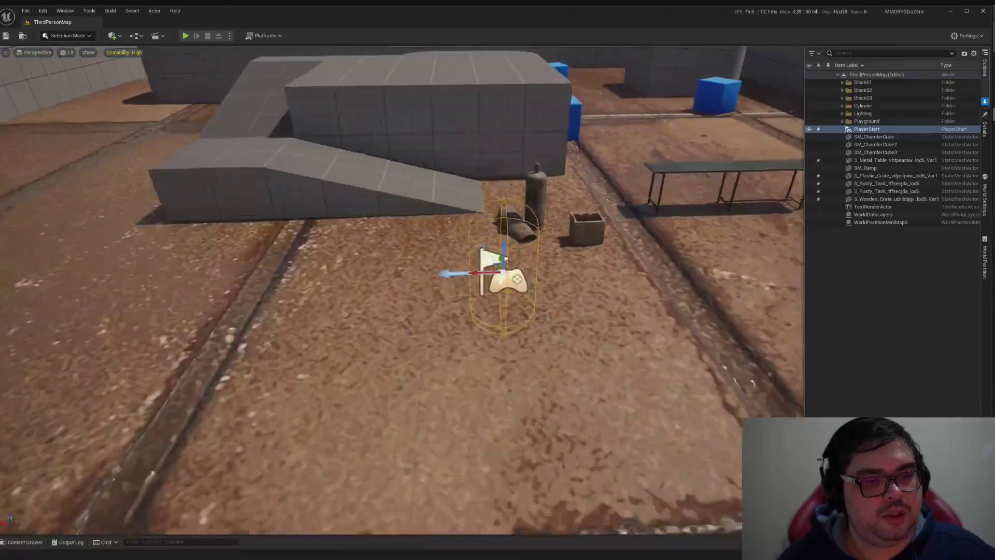
Move the PlayerStart onto the top of the large raised block behind the ramp.
{"action": "scroll", "coordinate": [498, 280], "scroll_direction": "down", "scroll_amount": 3}
{"action": "left_click_drag", "start_coordinate": [498, 273], "coordinate": [467, 78]}
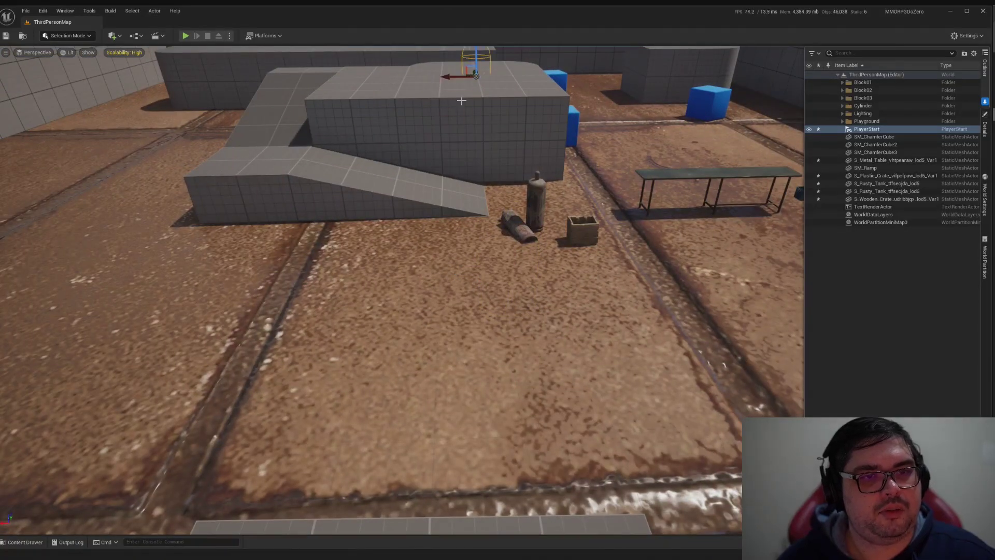
{"action": "scroll", "coordinate": [464, 99], "scroll_direction": "down", "scroll_amount": 3}
{"action": "right_click_drag", "start_coordinate": [464, 99], "coordinate": [464, 88]}
{"action": "left_click_drag", "start_coordinate": [436, 179], "coordinate": [435, 142]}
Play-test the level from the start position on top of the block and end the session.
{"action": "left_click", "coordinate": [185, 36]}
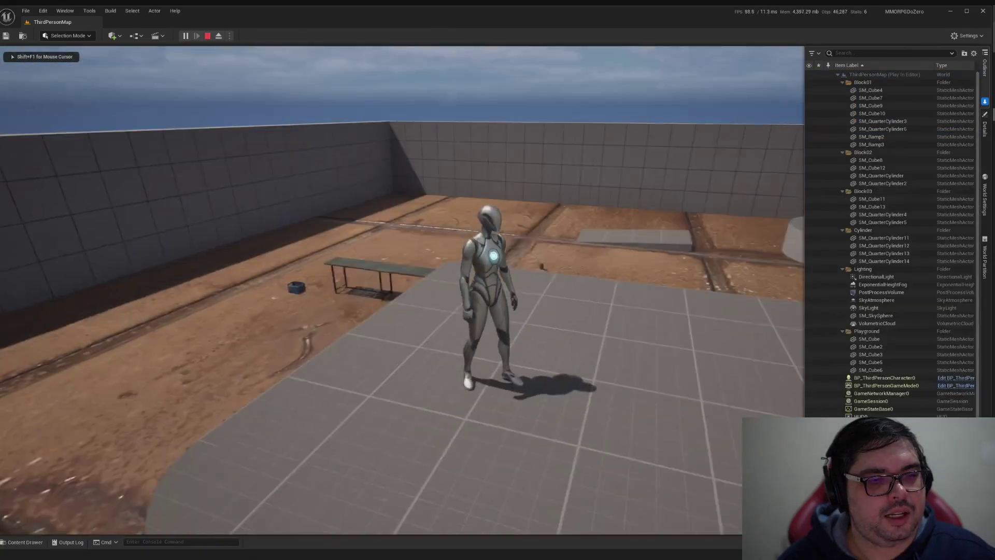
{"action": "key", "text": "w"}
{"action": "key", "text": "Escape"}
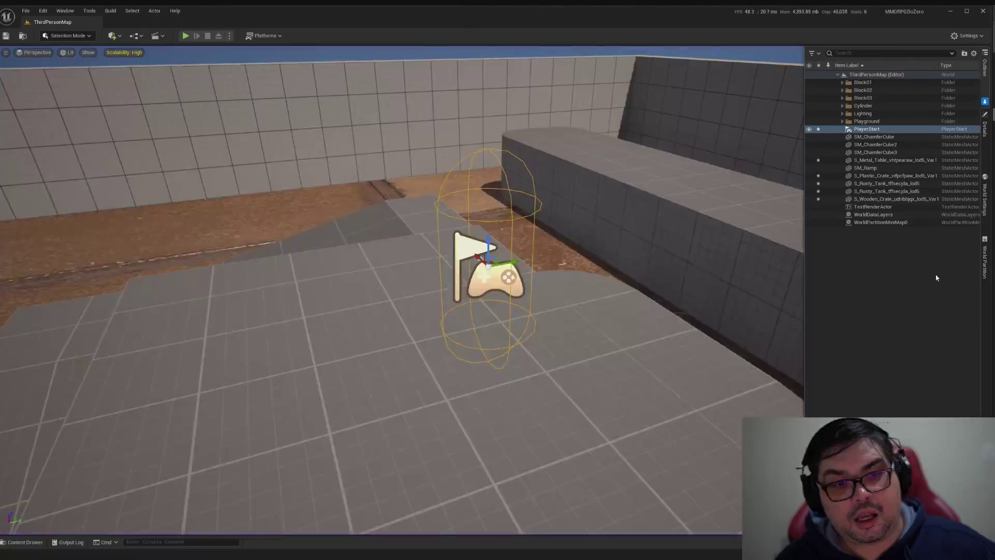
Examine the PlayerStart's position on the raised block from wide and close views of the walled map.
{"action": "key", "text": "s"}
{"action": "right_click_drag", "start_coordinate": [402, 291], "coordinate": [587, 209]}
{"action": "key", "text": "w"}
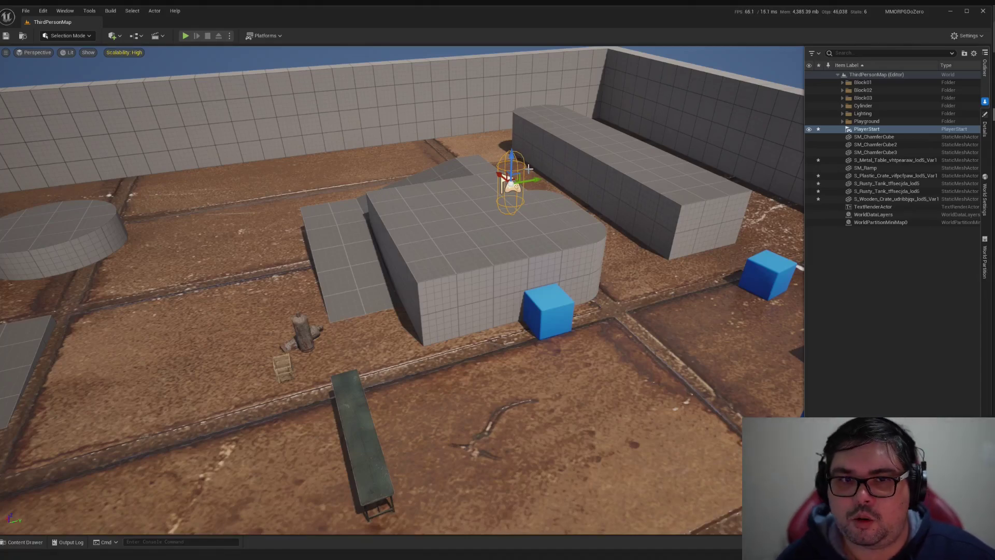
{"action": "scroll", "coordinate": [402, 291], "scroll_direction": "down", "scroll_amount": 10}
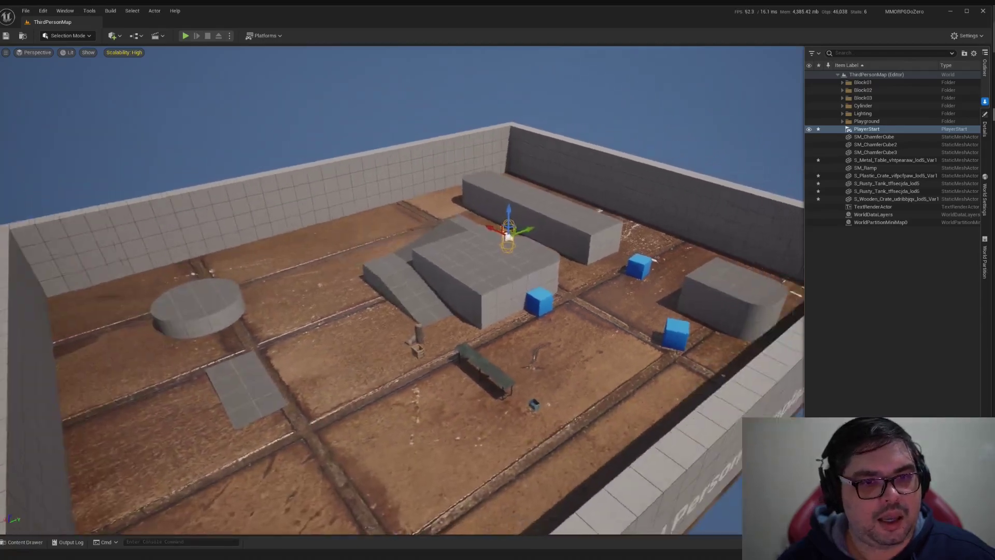
{"action": "right_click_drag", "start_coordinate": [535, 157], "coordinate": [535, 160]}
{"action": "key", "text": "w"}
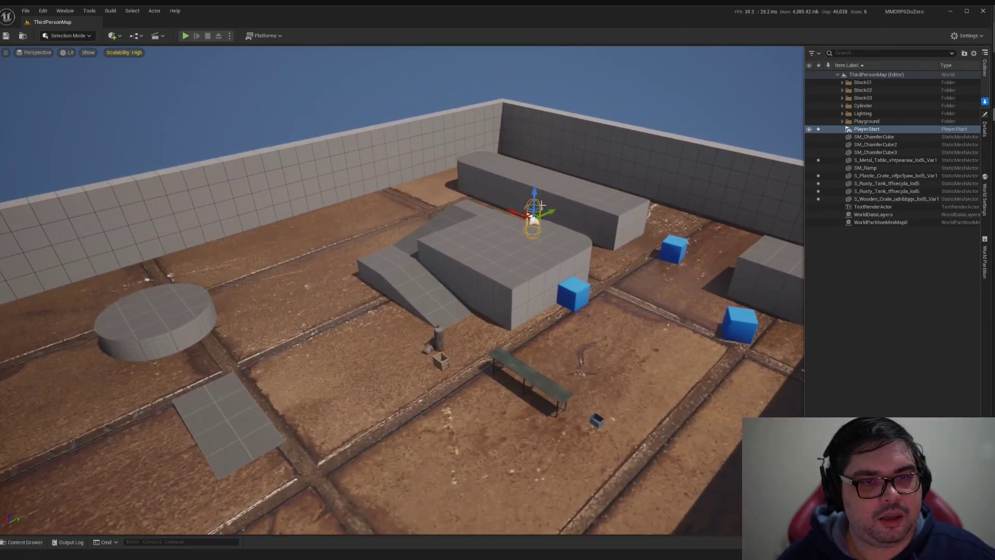
{"action": "right_click_drag", "start_coordinate": [540, 209], "coordinate": [597, 189]}
{"action": "key", "text": "w"}
{"action": "key", "text": "w"}
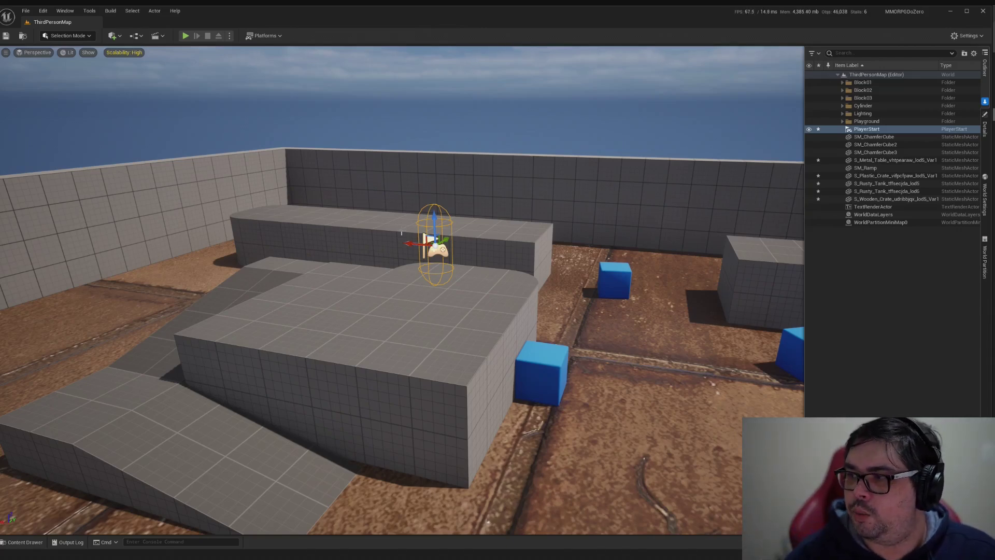
{"action": "right_click_drag", "start_coordinate": [401, 233], "coordinate": [321, 249]}
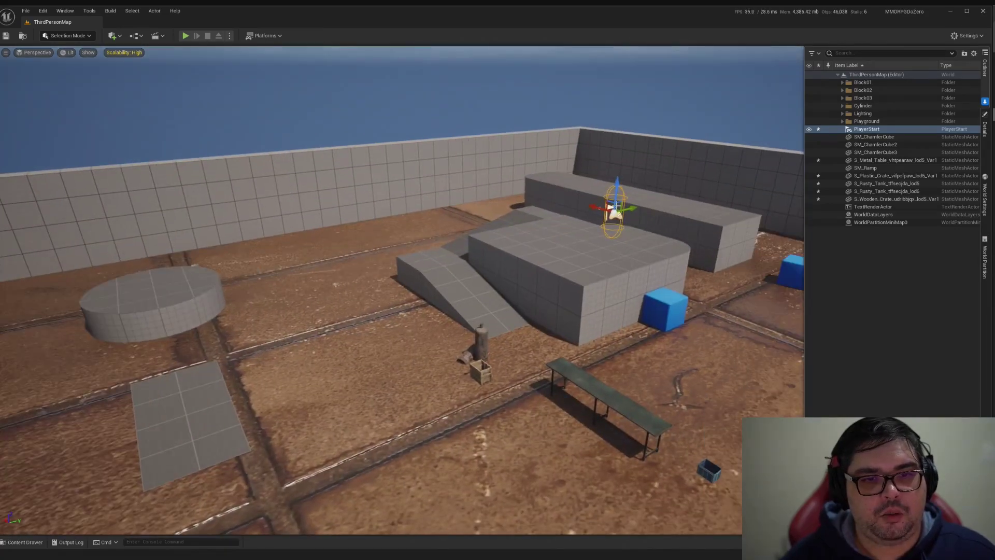
Select the sky sphere and the blue cube beside the large block to identify them in the Outliner.
{"action": "left_click", "coordinate": [586, 113]}
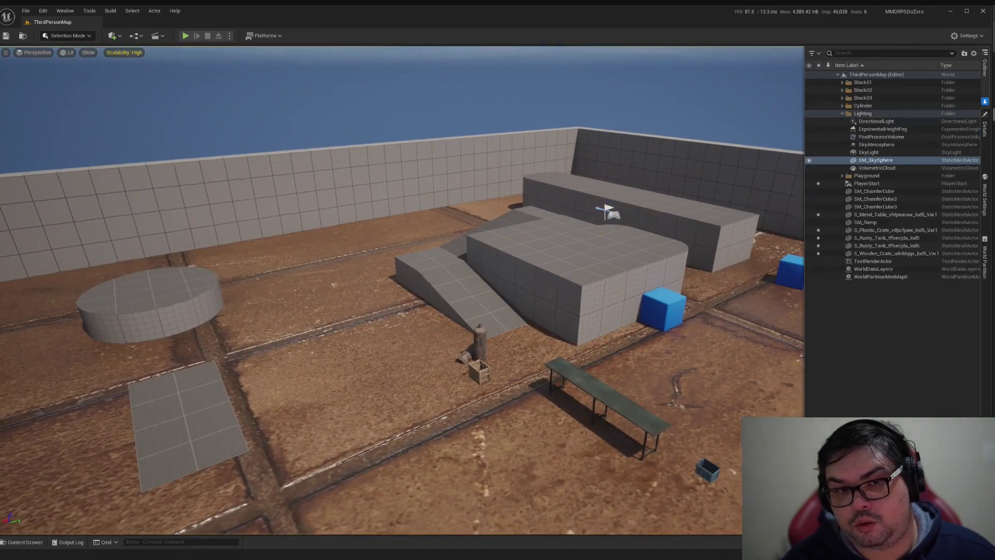
{"action": "right_click_drag", "start_coordinate": [576, 115], "coordinate": [554, 127]}
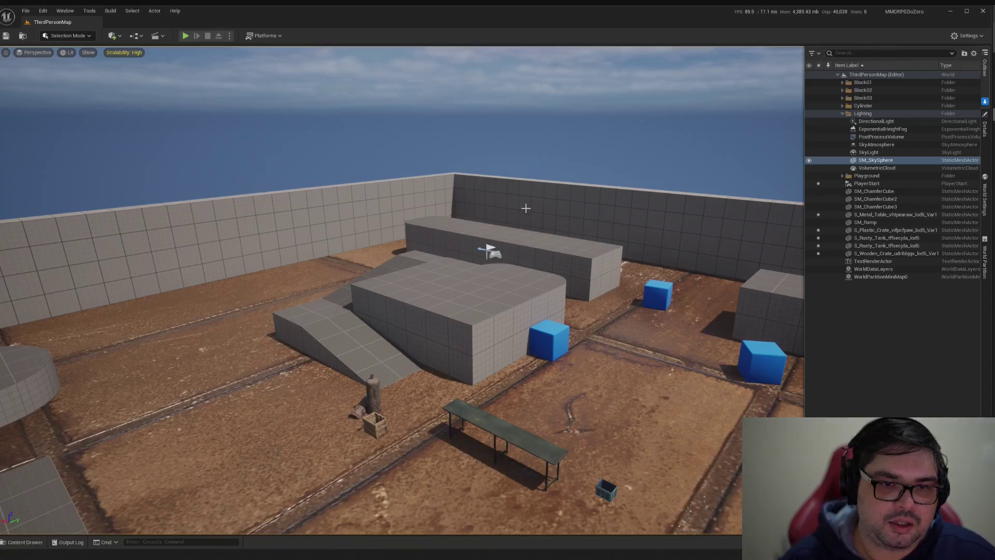
{"action": "left_click", "coordinate": [558, 350]}
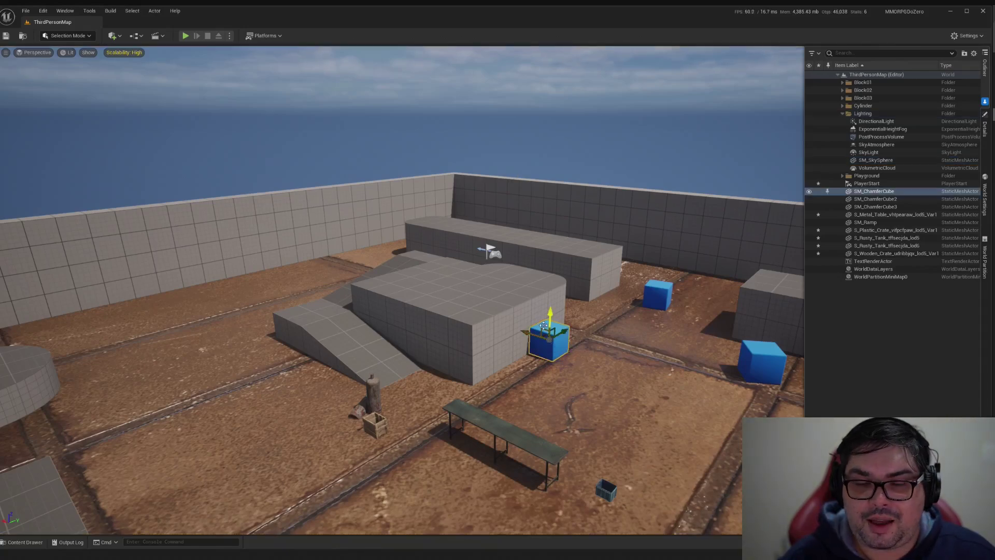
{"action": "right_click_drag", "start_coordinate": [557, 351], "coordinate": [502, 352]}
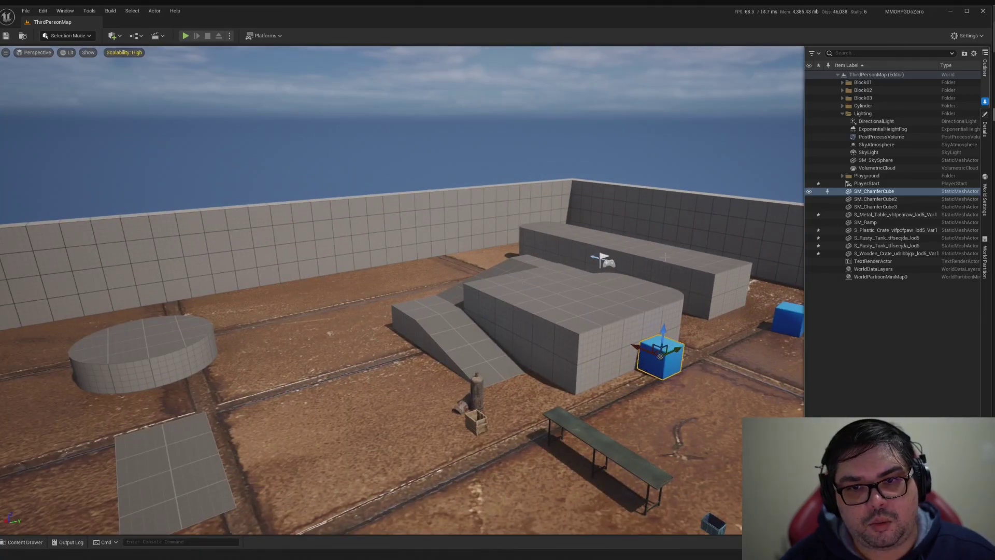
Select the DirectionalLight in the Lighting folder and look over the lit level.
{"action": "left_click", "coordinate": [866, 122]}
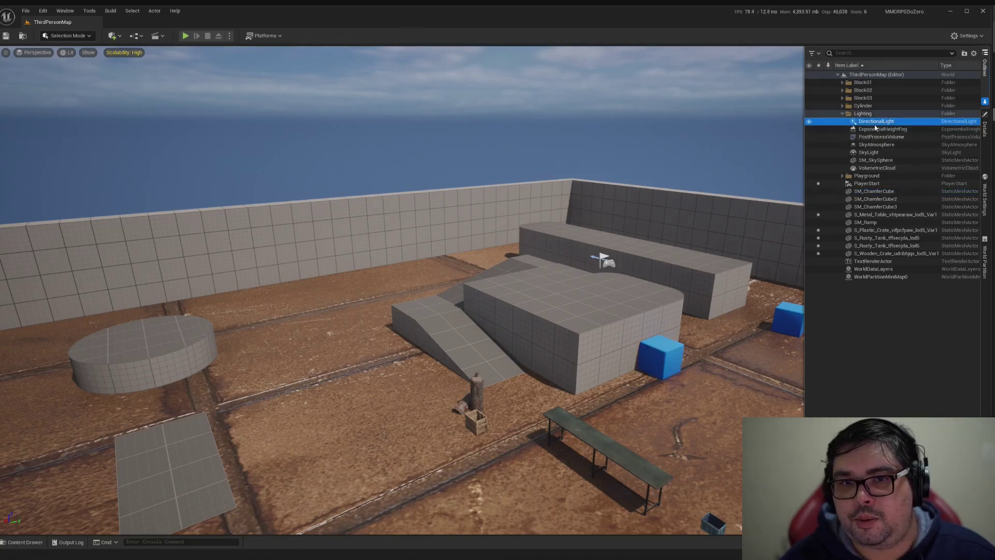
{"action": "double_click", "coordinate": [875, 122]}
{"action": "mouse_move", "coordinate": [609, 262]}
{"action": "right_mouse_down"}
{"action": "mouse_move", "coordinate": [578, 288]}
{"action": "mouse_move", "coordinate": [598, 267]}
{"action": "right_mouse_up"}
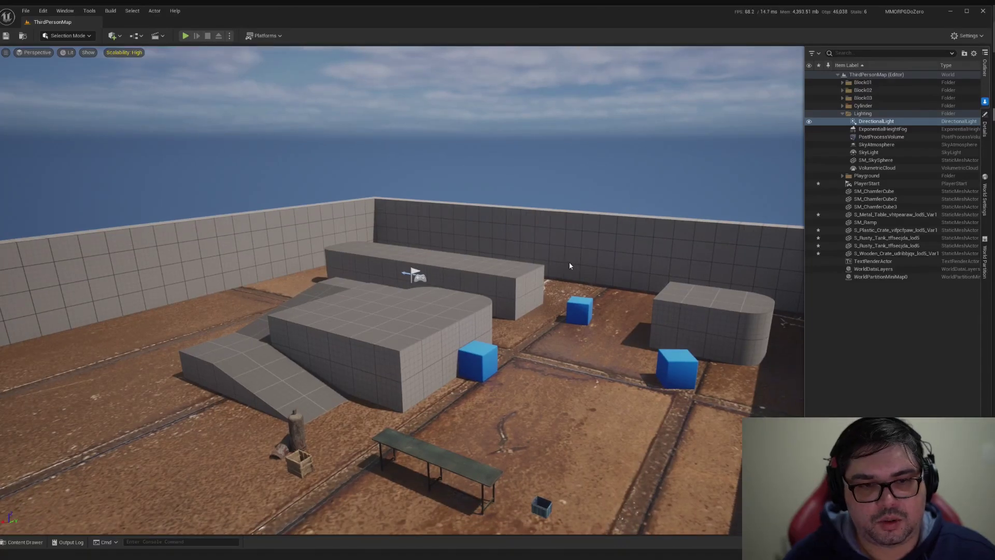
Unlock the Windows session with the account password and return to the level.
{"action": "key", "text": "alt+Tab"}
{"action": "type", "text": "••"}
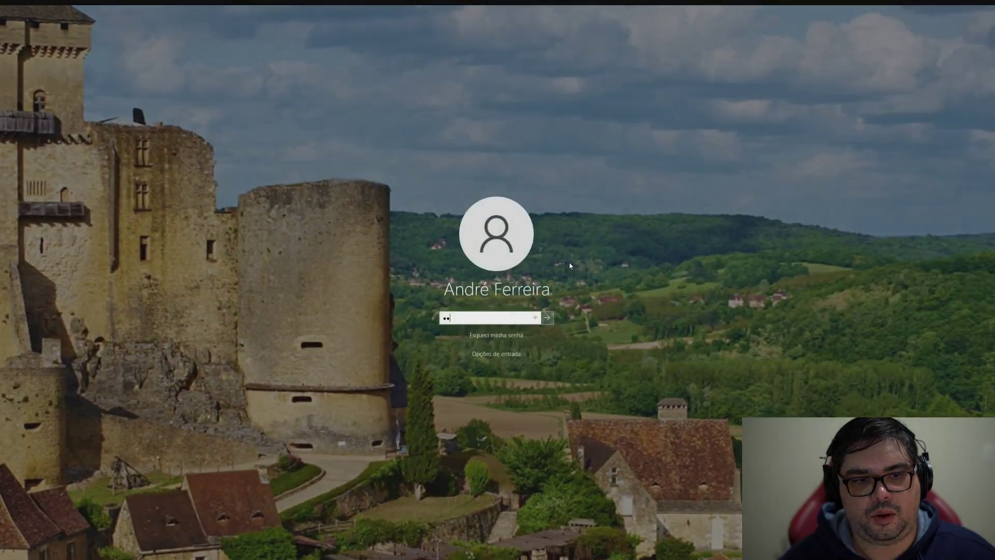
{"action": "key", "text": "Return"}
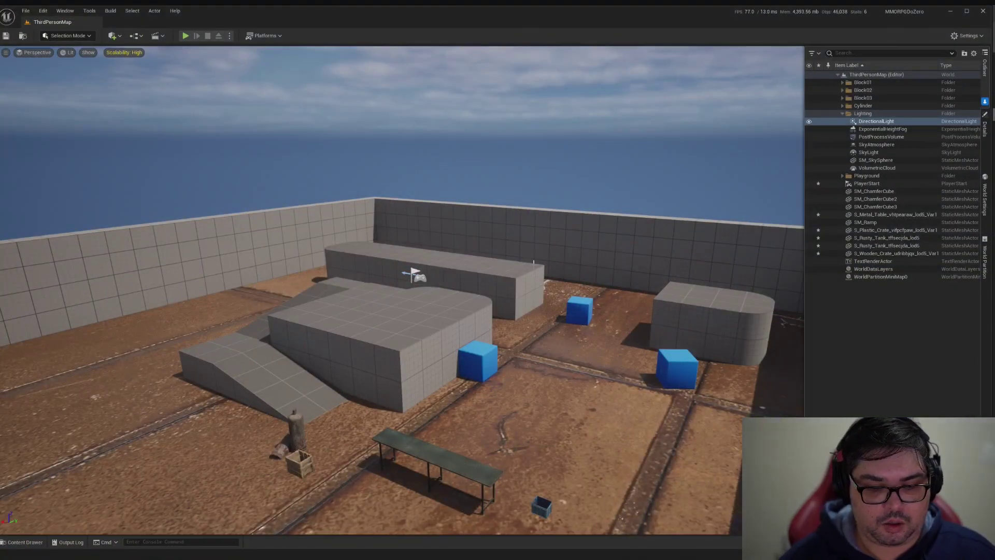
Rotate the directional light through several sun angles and compare the shadows and brightness across the map.
{"action": "key", "text": "ctrl+l"}
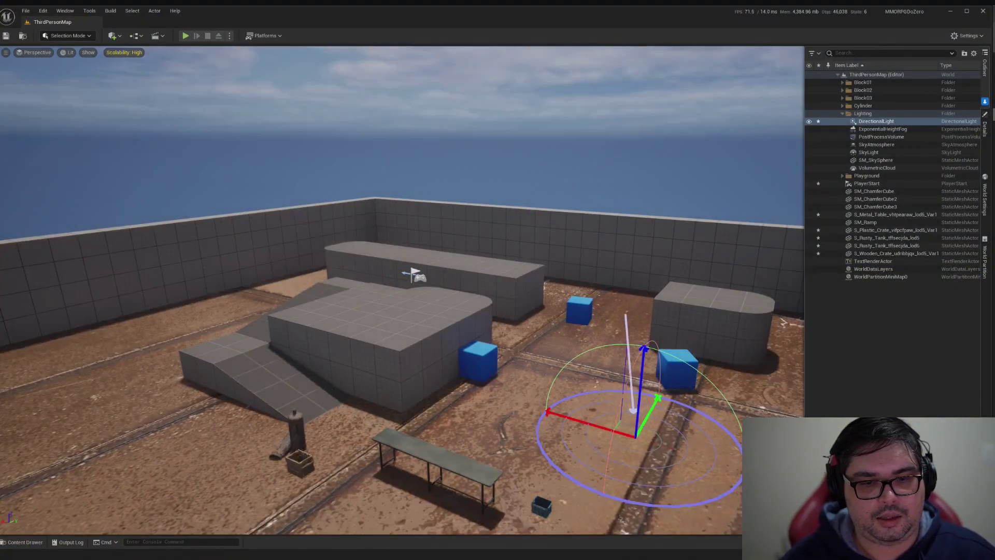
{"action": "key", "text": "ctrl+l"}
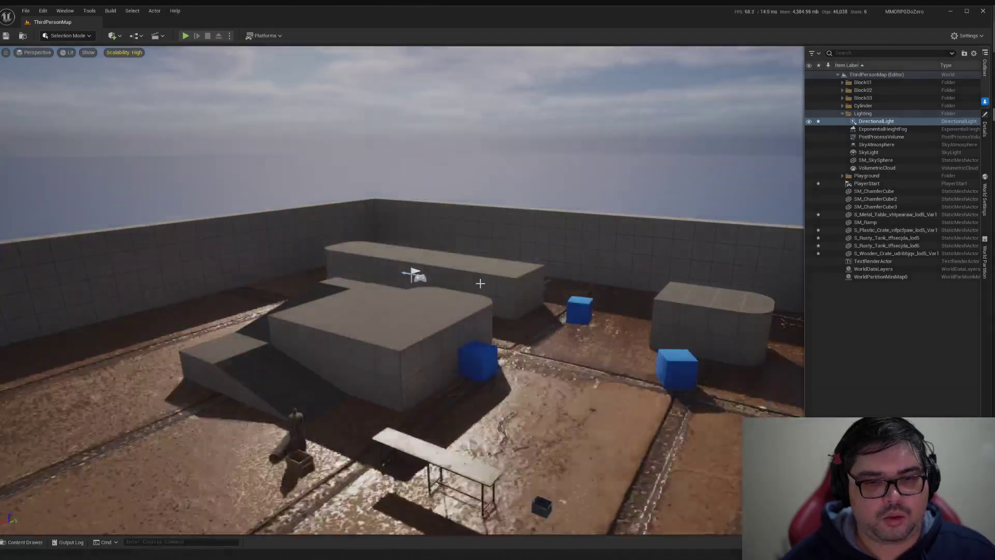
{"action": "key", "text": "ctrl+l"}
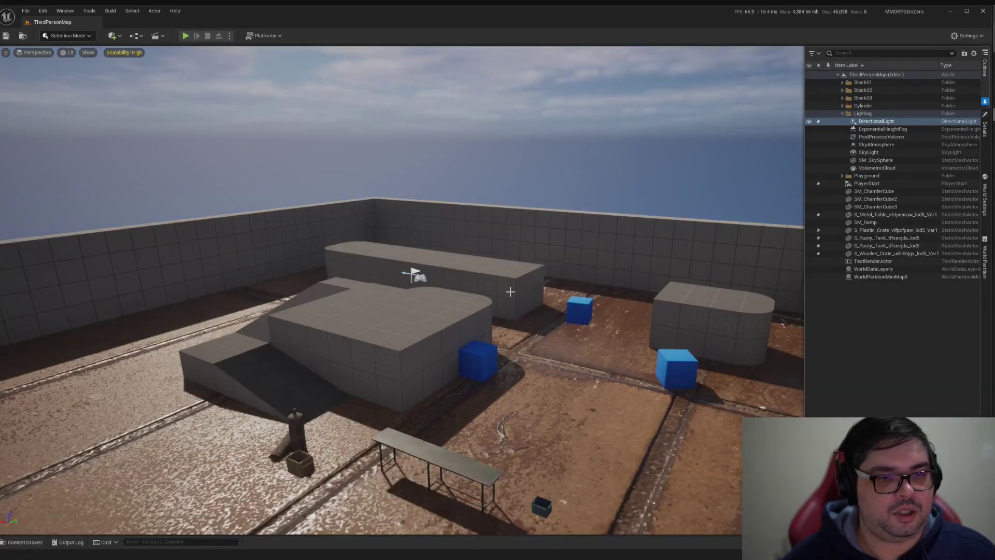
{"action": "right_click_drag", "start_coordinate": [510, 291], "coordinate": [511, 294]}
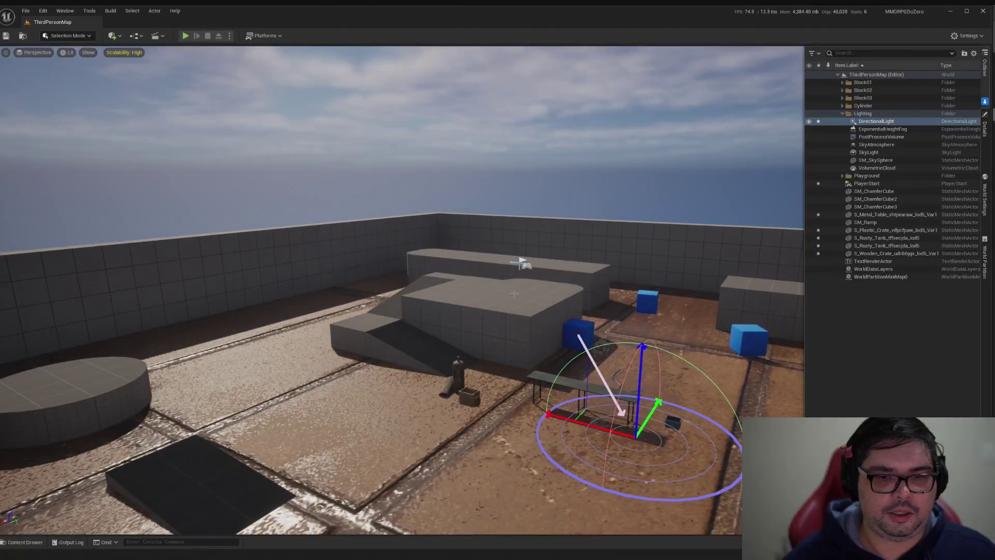
{"action": "key", "text": "ctrl+l"}
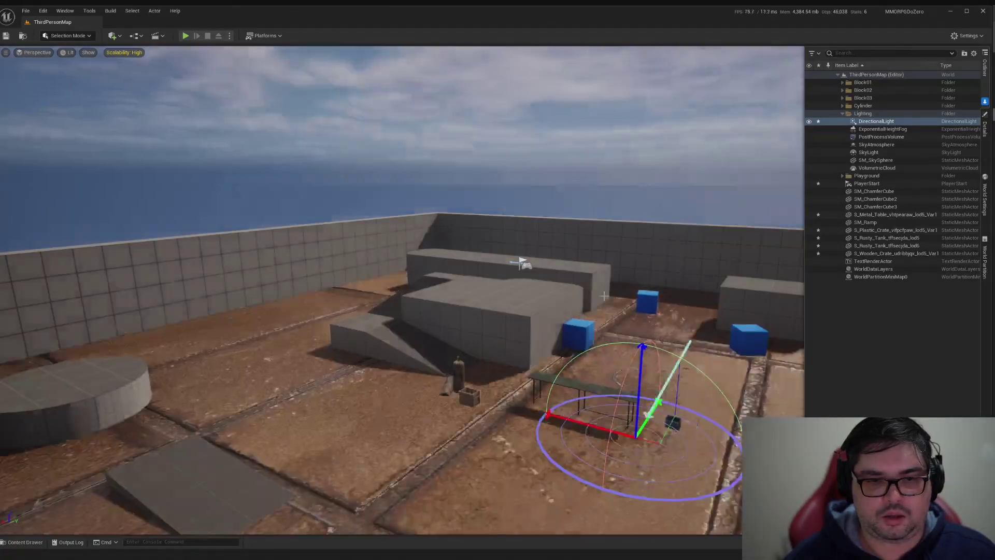
{"action": "key", "text": "ctrl+l"}
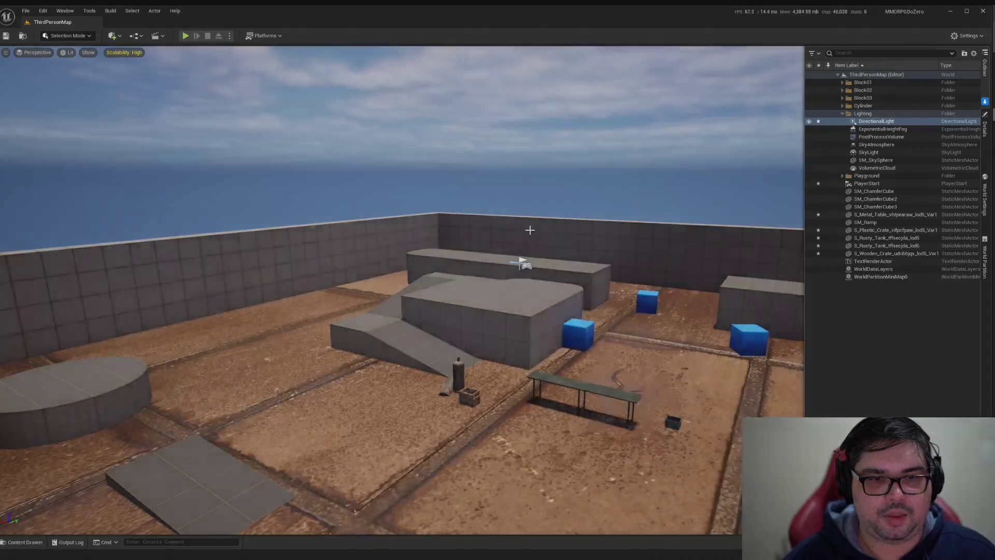
{"action": "key", "text": "ctrl+l"}
{"action": "right_click_drag", "start_coordinate": [637, 252], "coordinate": [520, 226]}
{"action": "key", "text": "w"}
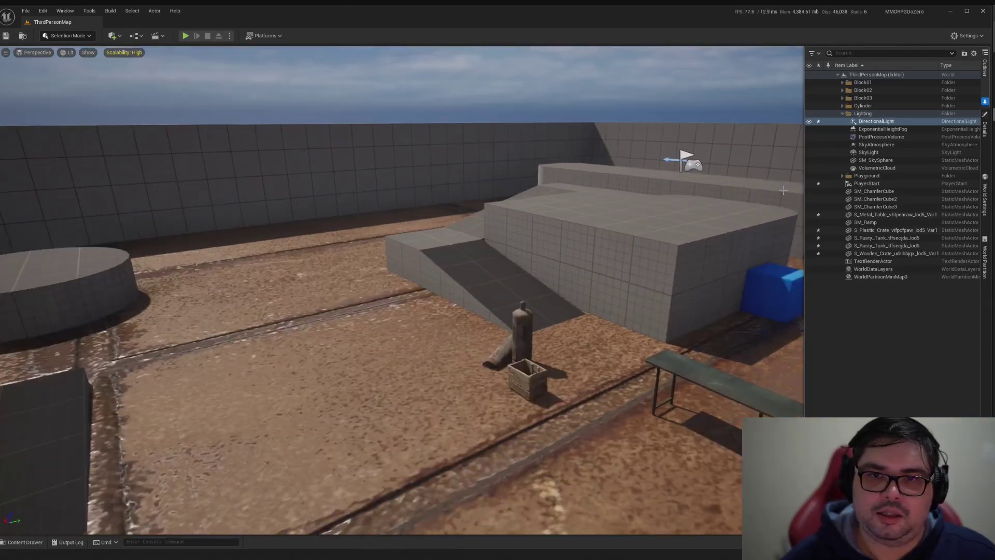
Select the ExponentialHeightFog and the PostProcessVolume in the Lighting folder and look over the level.
{"action": "left_click", "coordinate": [894, 130]}
{"action": "mouse_move", "coordinate": [623, 213]}
{"action": "right_mouse_down"}
{"action": "mouse_move", "coordinate": [741, 202]}
{"action": "mouse_move", "coordinate": [482, 198]}
{"action": "mouse_move", "coordinate": [622, 214]}
{"action": "right_mouse_up"}
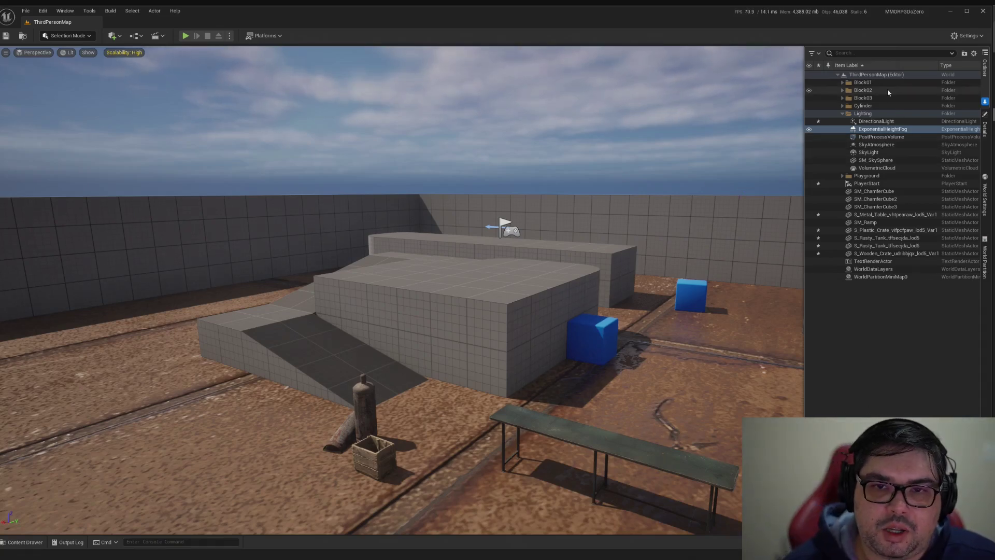
{"action": "left_click", "coordinate": [881, 137]}
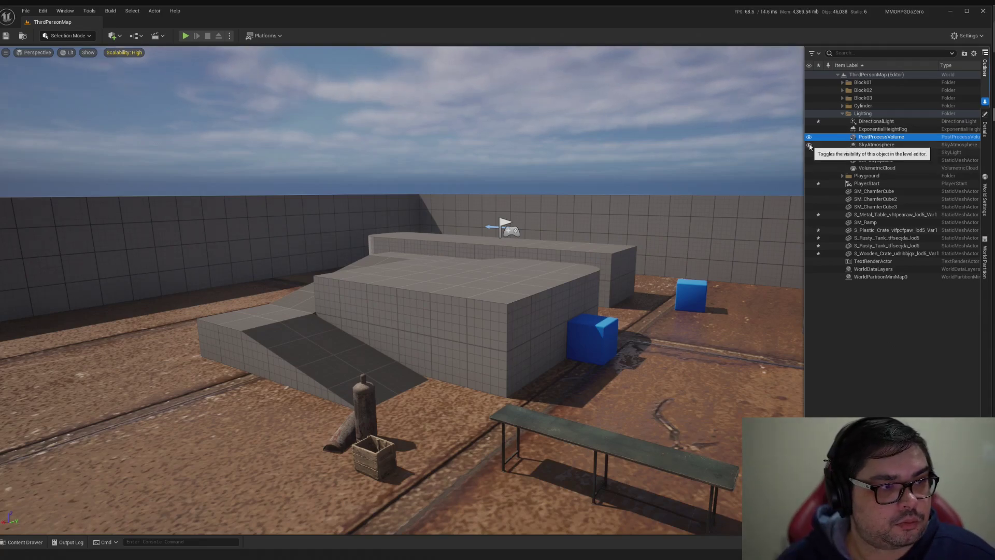
{"action": "right_click_drag", "start_coordinate": [518, 290], "coordinate": [653, 149]}
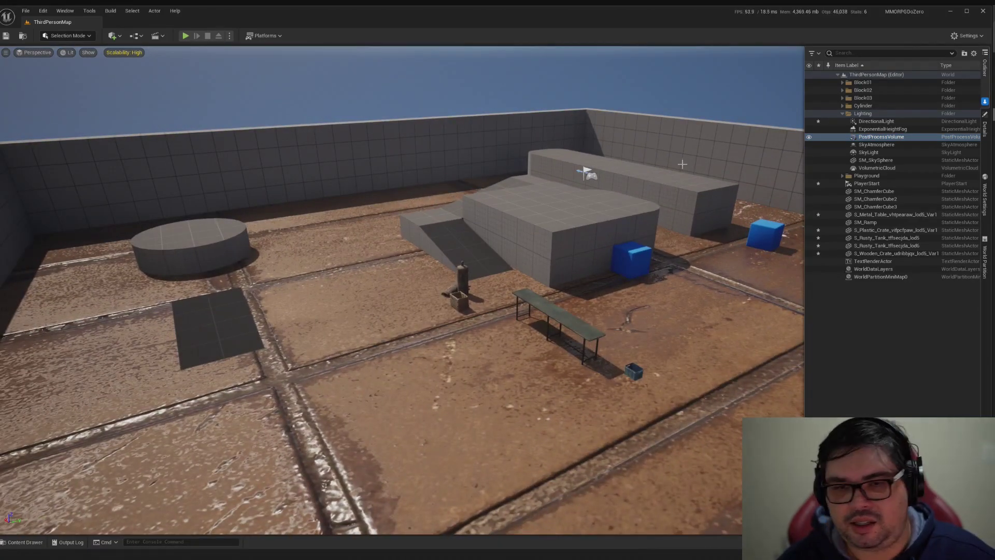
{"action": "right_click_drag", "start_coordinate": [616, 151], "coordinate": [585, 161]}
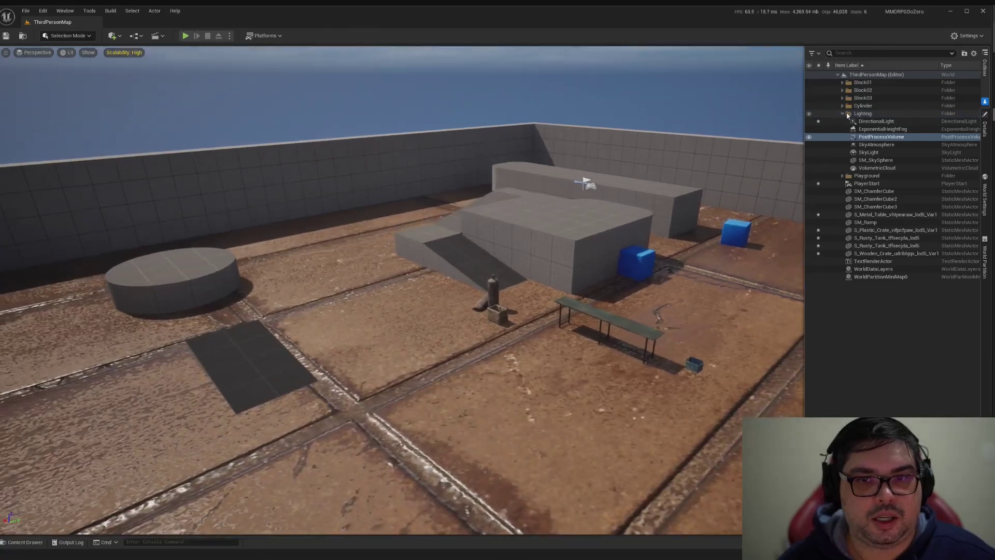
Check the Playground folder's cubes, reopen the Lighting folder and examine the sky, clouds and walled map.
{"action": "double_click", "coordinate": [871, 114]}
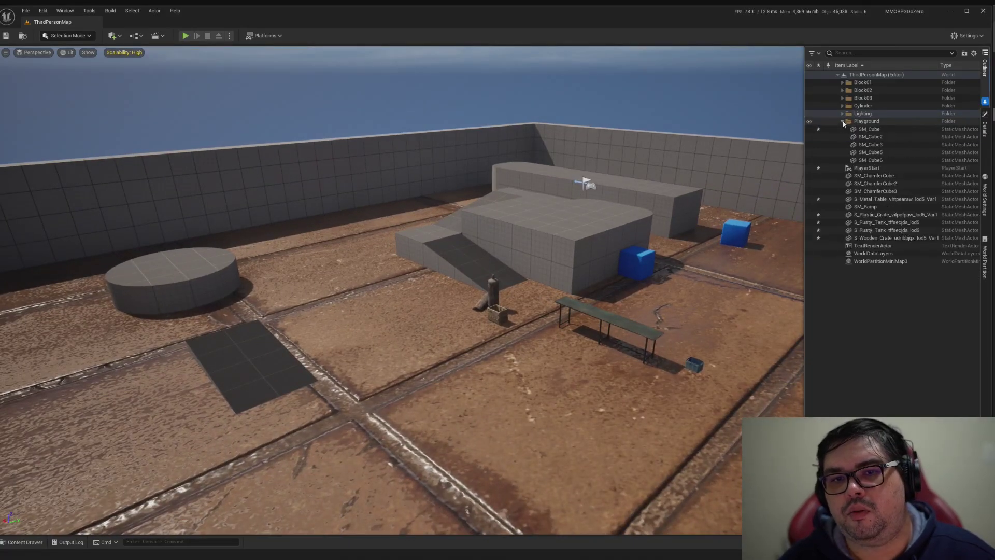
{"action": "left_click", "coordinate": [842, 113]}
{"action": "right_click_drag", "start_coordinate": [429, 145], "coordinate": [396, 85]}
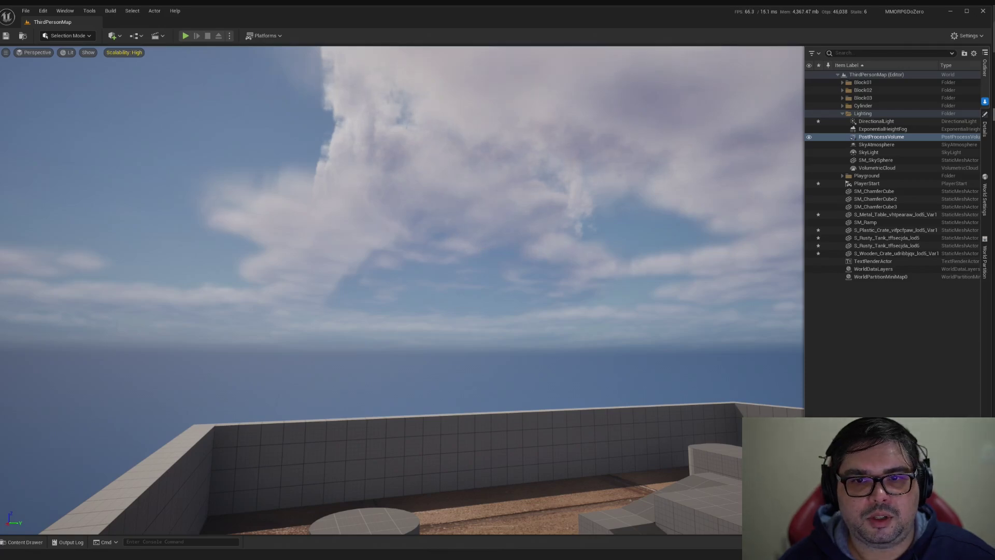
{"action": "right_click_drag", "start_coordinate": [450, 207], "coordinate": [549, 207]}
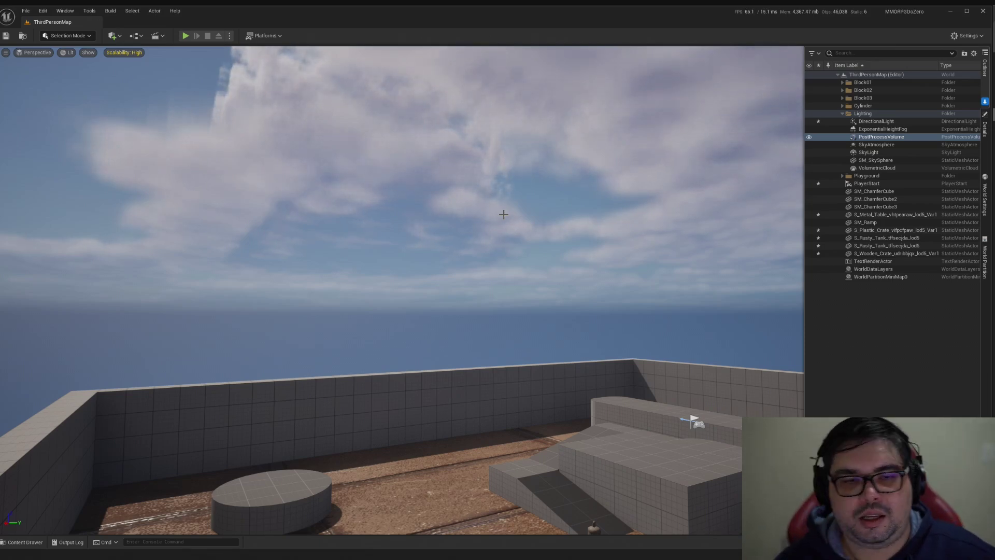
{"action": "right_click_drag", "start_coordinate": [504, 215], "coordinate": [562, 246]}
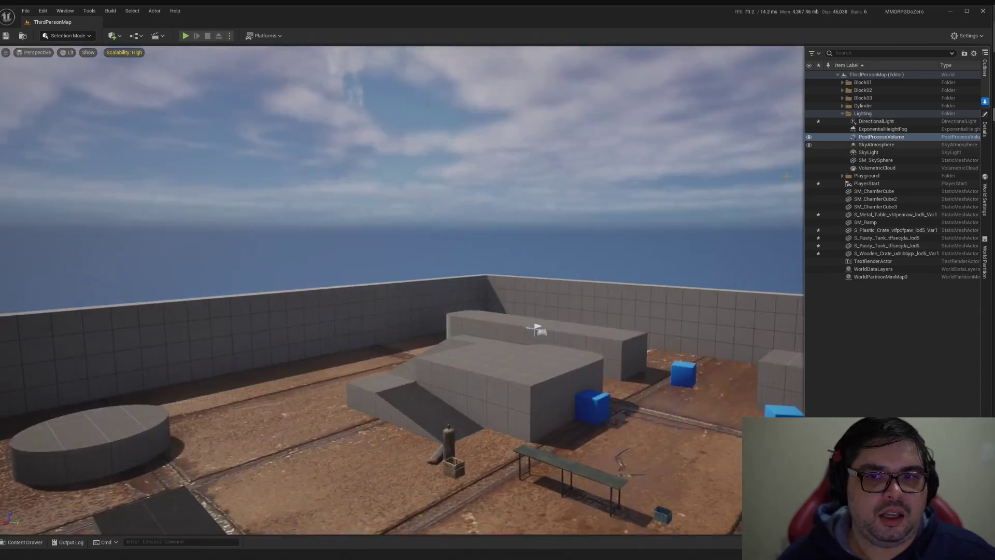
{"action": "right_click_drag", "start_coordinate": [668, 223], "coordinate": [725, 246]}
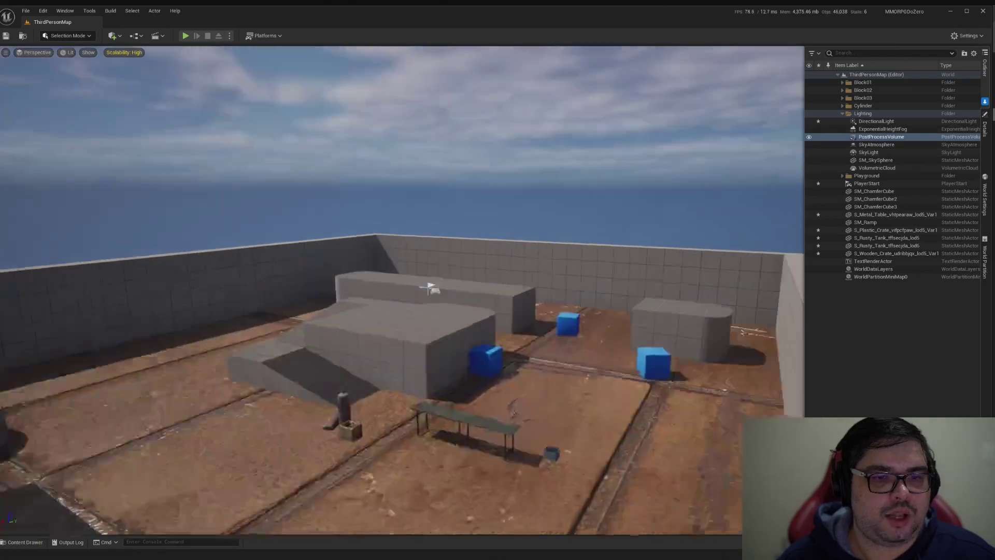
{"action": "right_click_drag", "start_coordinate": [727, 335], "coordinate": [684, 348]}
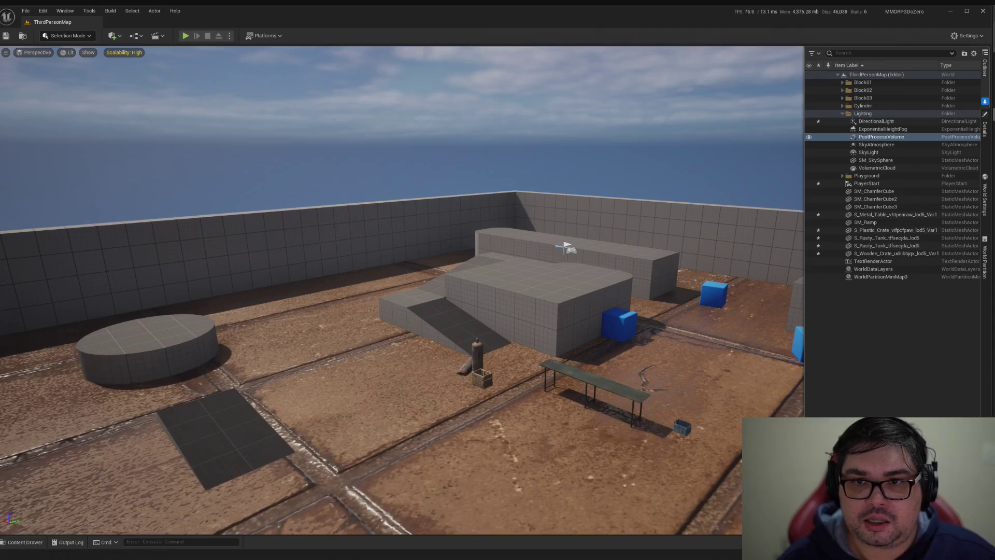
Examine the sidebar drawers by pinning and collapsing the PostProcessVolume's Details, and view World Partition and World Settings.
{"action": "left_click", "coordinate": [986, 154]}
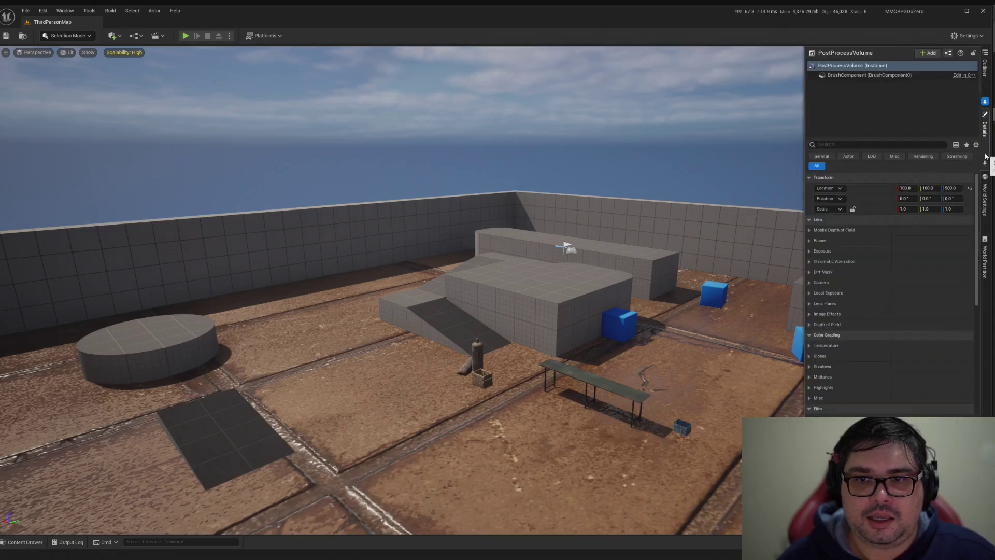
{"action": "left_click", "coordinate": [986, 131]}
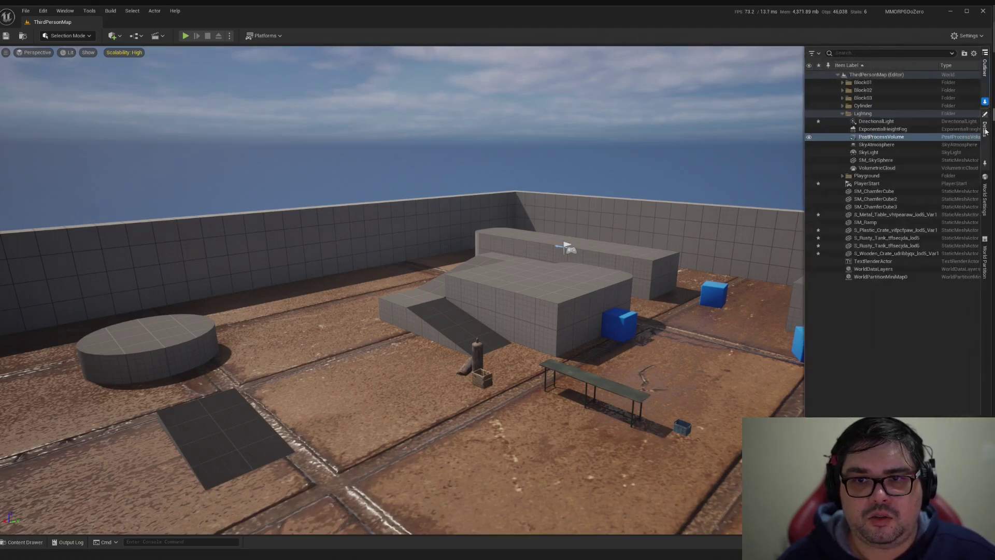
{"action": "left_click", "coordinate": [985, 165]}
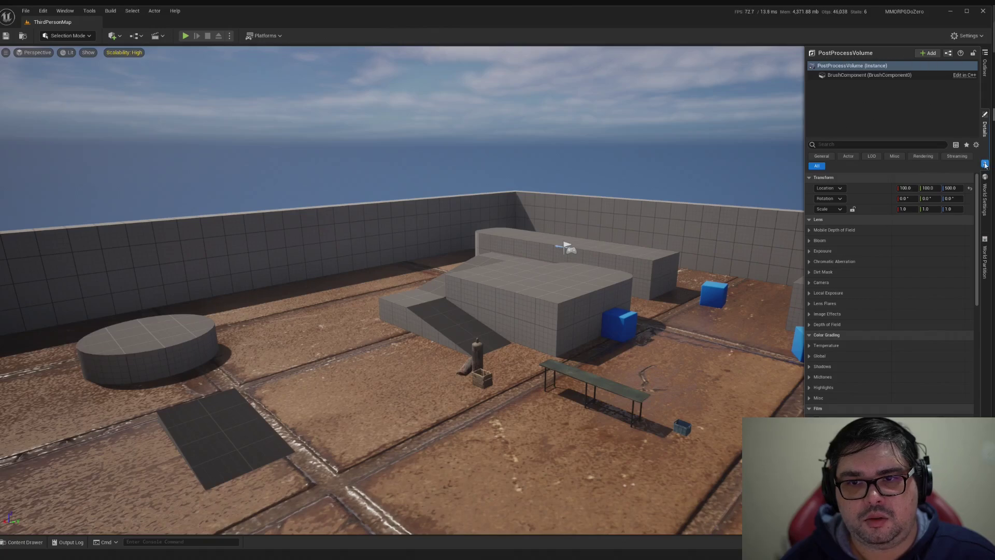
{"action": "left_click", "coordinate": [986, 129]}
{"action": "left_click", "coordinate": [984, 130]}
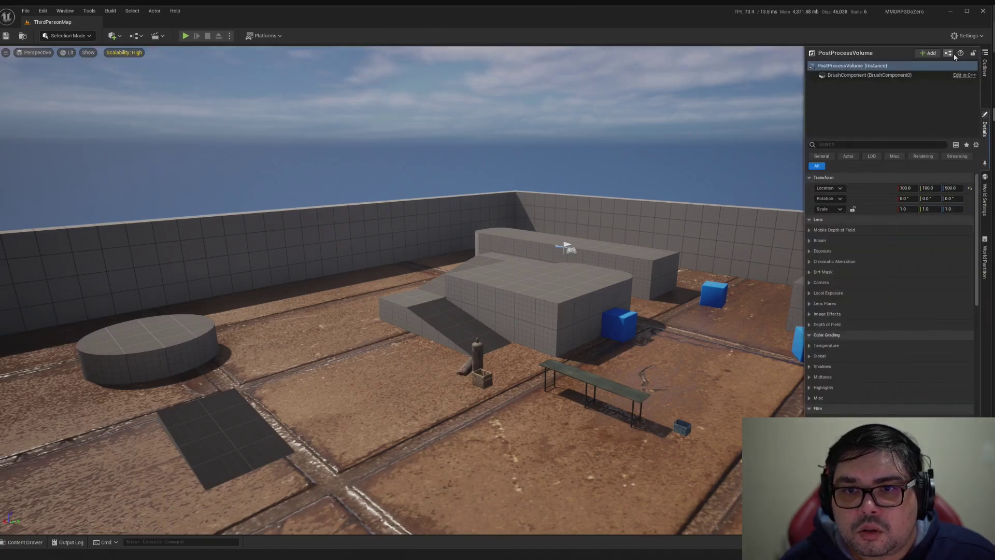
{"action": "left_click", "coordinate": [990, 346]}
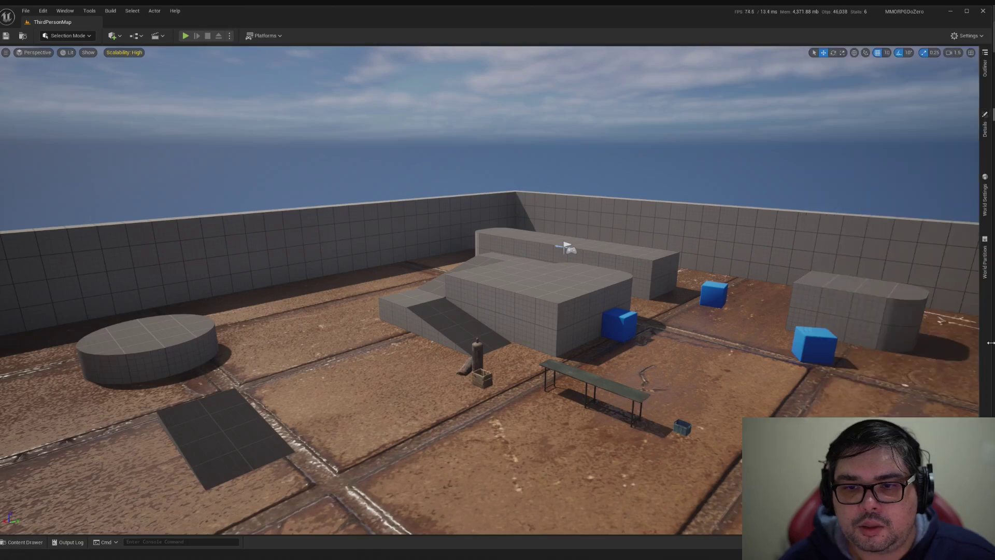
{"action": "left_click", "coordinate": [986, 253]}
{"action": "left_click", "coordinate": [984, 199]}
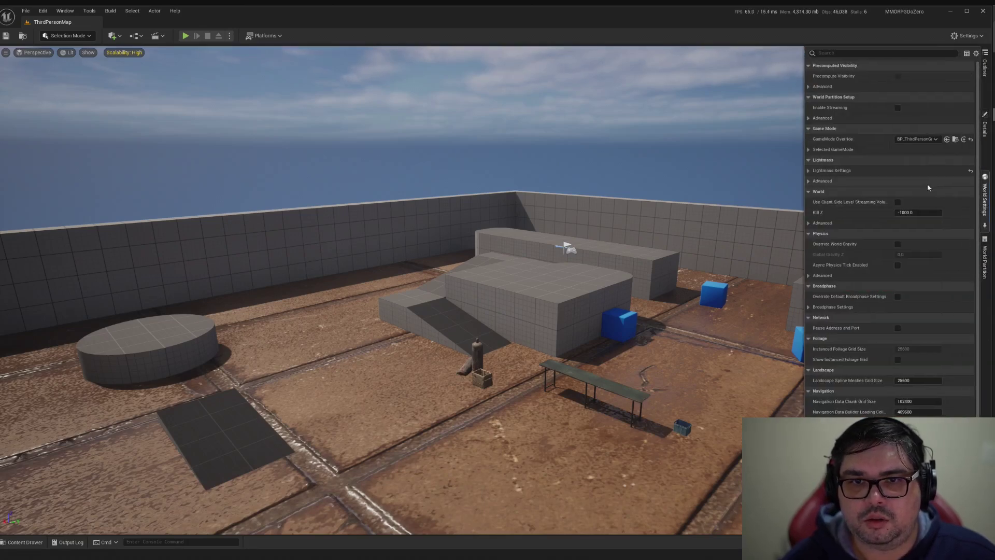
Undock Details and the Outliner from the sidebar so both stay open, one above the other.
{"action": "left_click", "coordinate": [984, 127]}
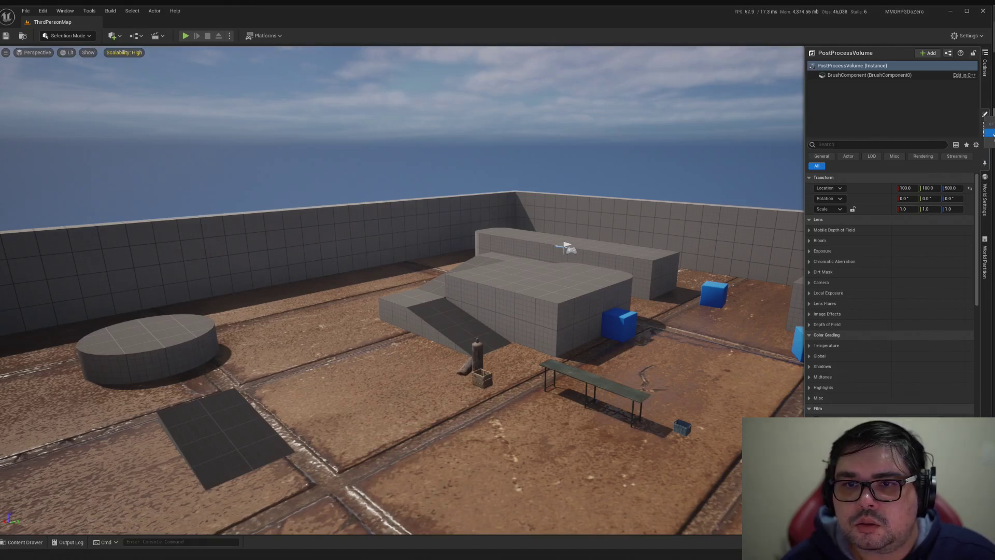
{"action": "left_click", "coordinate": [990, 133]}
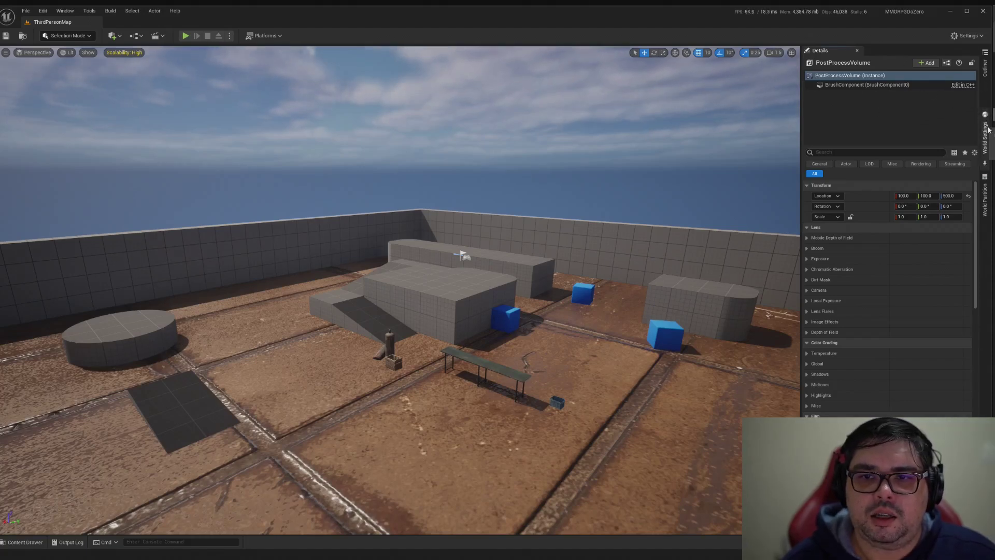
{"action": "left_click", "coordinate": [984, 68]}
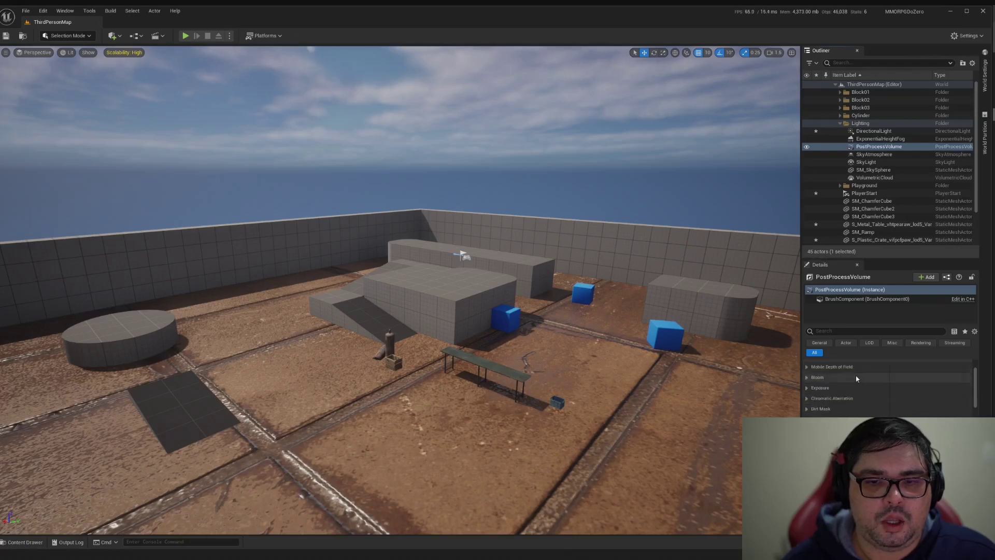
Select the large ramp block, the long block behind it and the far block's rounded end to inspect their details.
{"action": "left_click", "coordinate": [430, 307]}
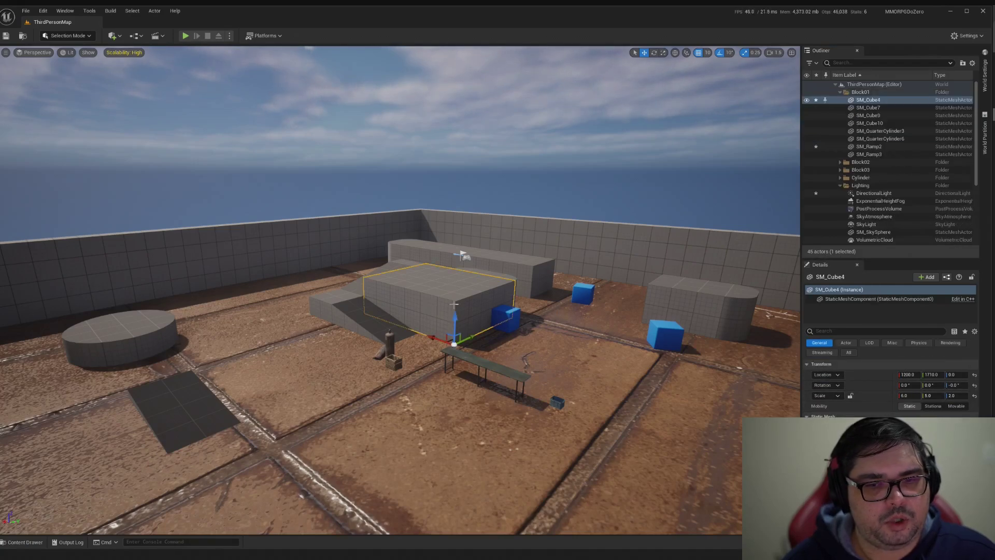
{"action": "left_click", "coordinate": [460, 254]}
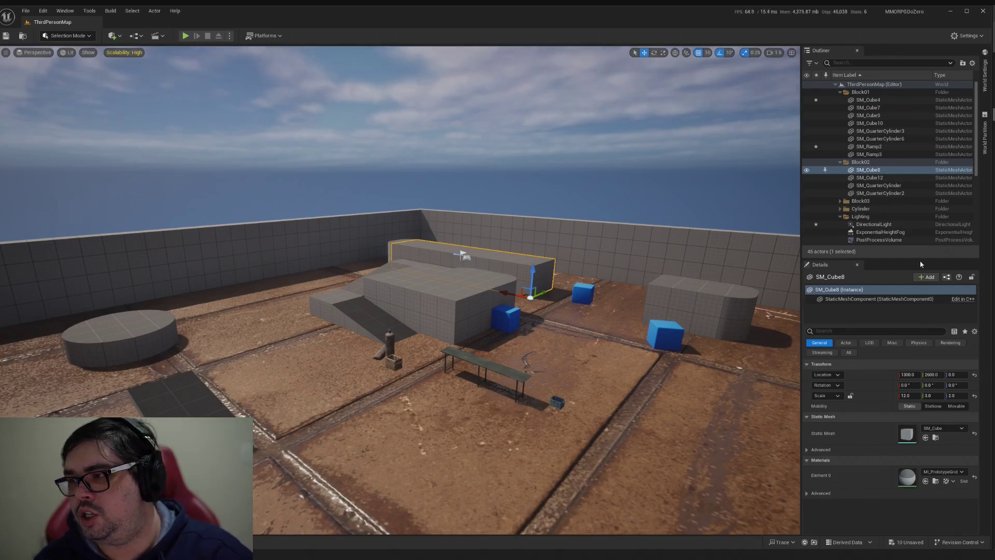
{"action": "left_click", "coordinate": [735, 314]}
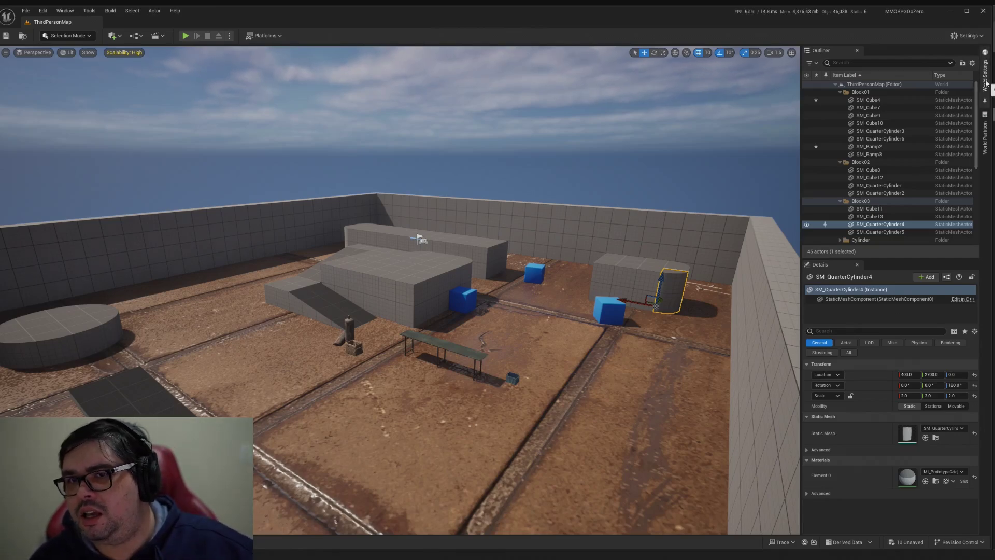
View the World Settings, close them, and collapse and re-expand the ThirdPersonMap tree in the Outliner.
{"action": "left_click", "coordinate": [985, 78]}
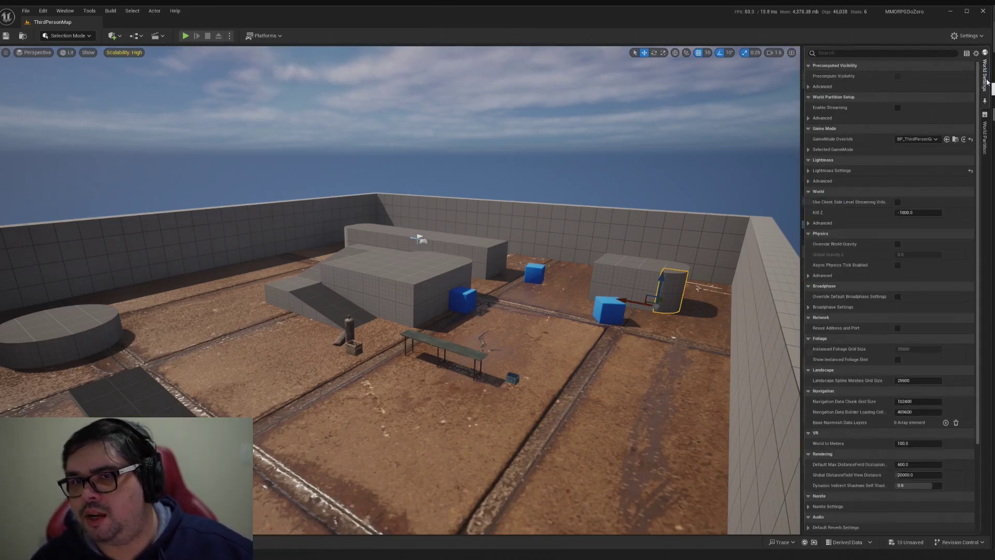
{"action": "left_click", "coordinate": [986, 81]}
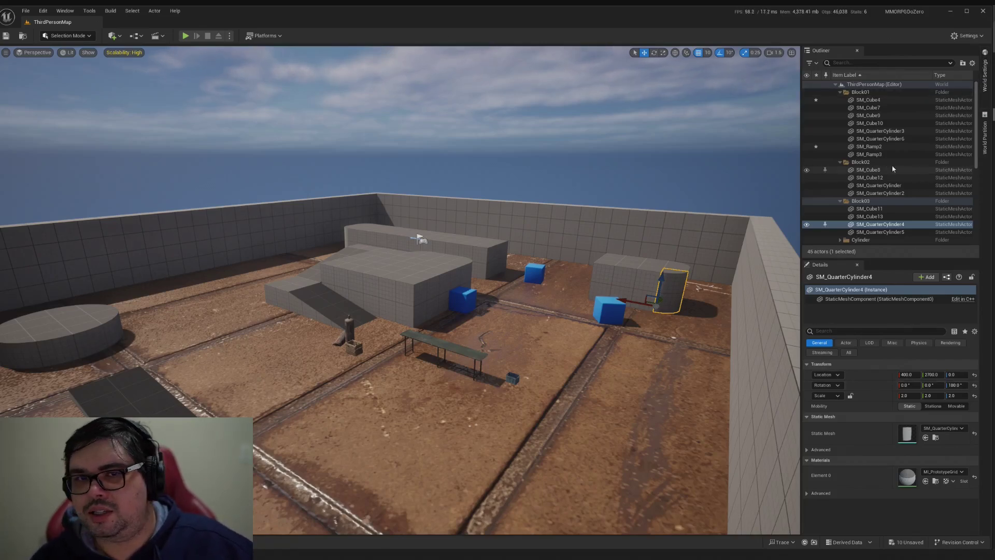
{"action": "left_click", "coordinate": [834, 84]}
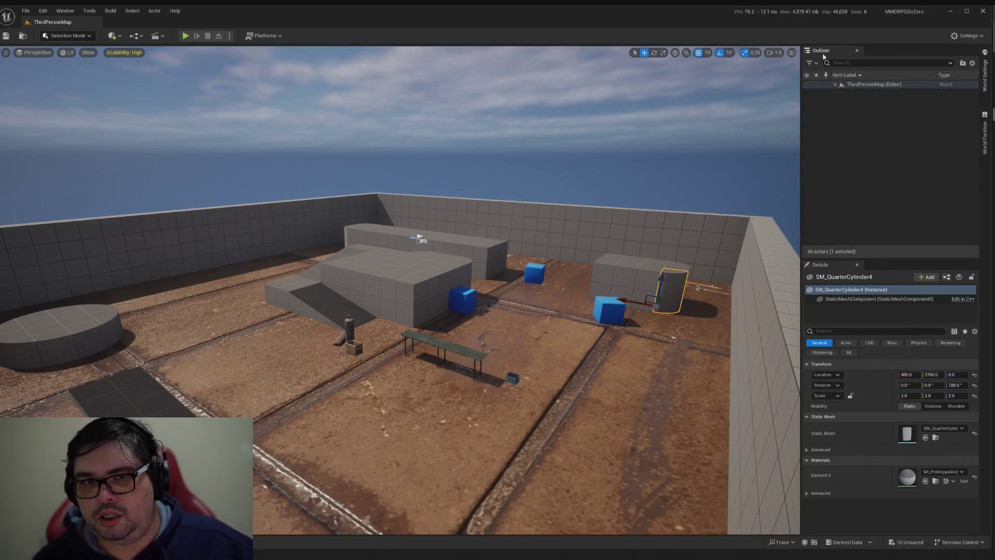
{"action": "left_click", "coordinate": [835, 84]}
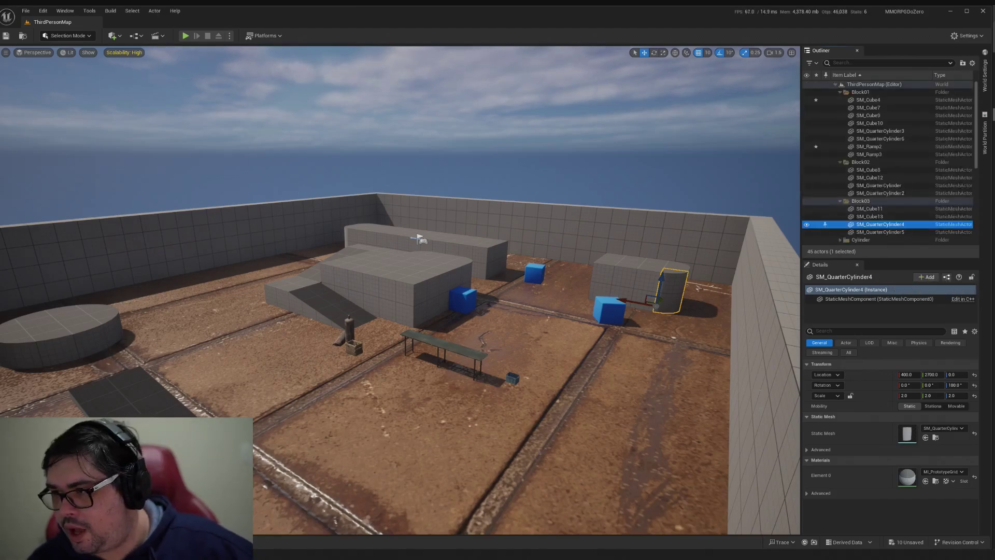
Bring the floating Content Browser onto the main window, dock it beneath the level viewport and reduce its height.
{"action": "key", "text": "ctrl+space"}
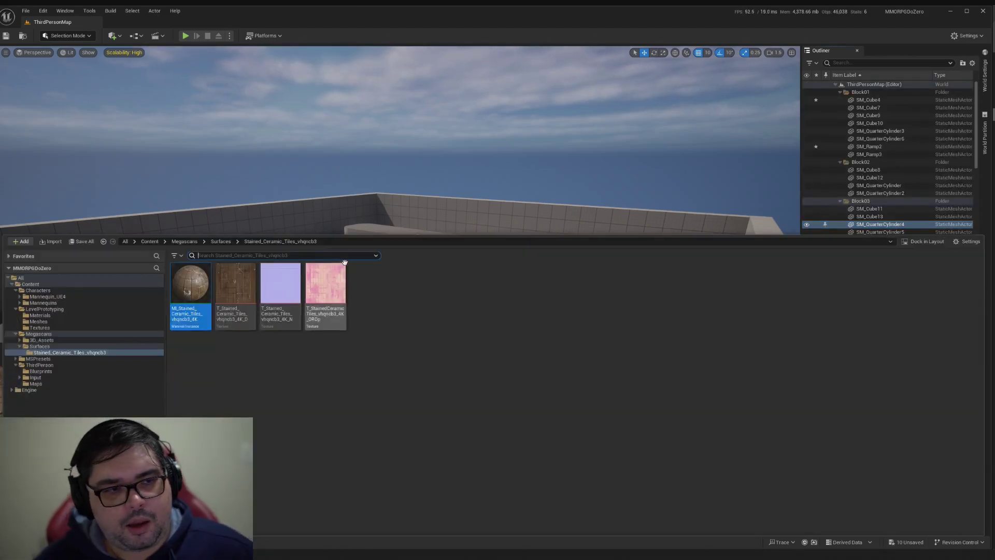
{"action": "left_click", "coordinate": [922, 242]}
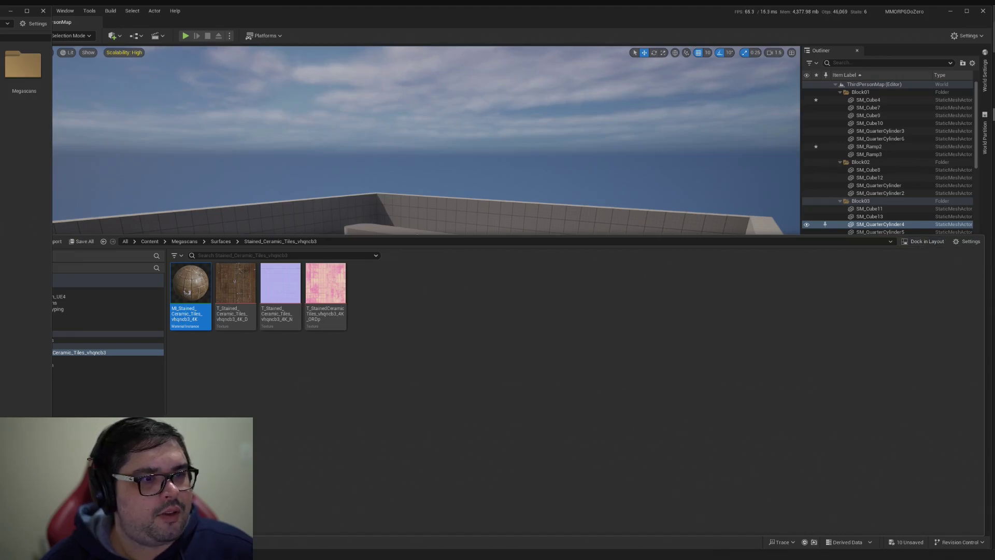
{"action": "left_click_drag", "start_coordinate": [0, 11], "coordinate": [378, 58]}
{"action": "left_click_drag", "start_coordinate": [463, 216], "coordinate": [964, 220]}
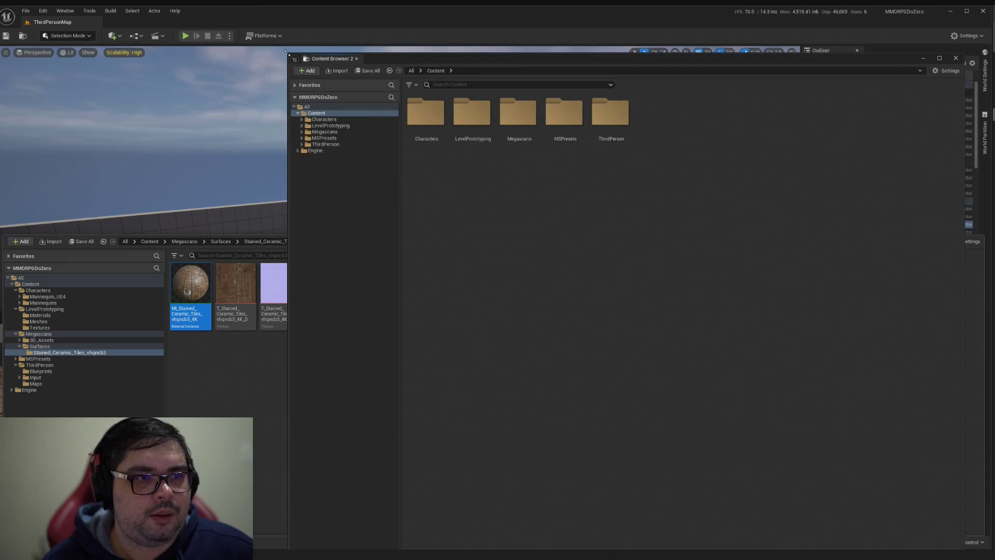
{"action": "left_click_drag", "start_coordinate": [288, 56], "coordinate": [354, 327]}
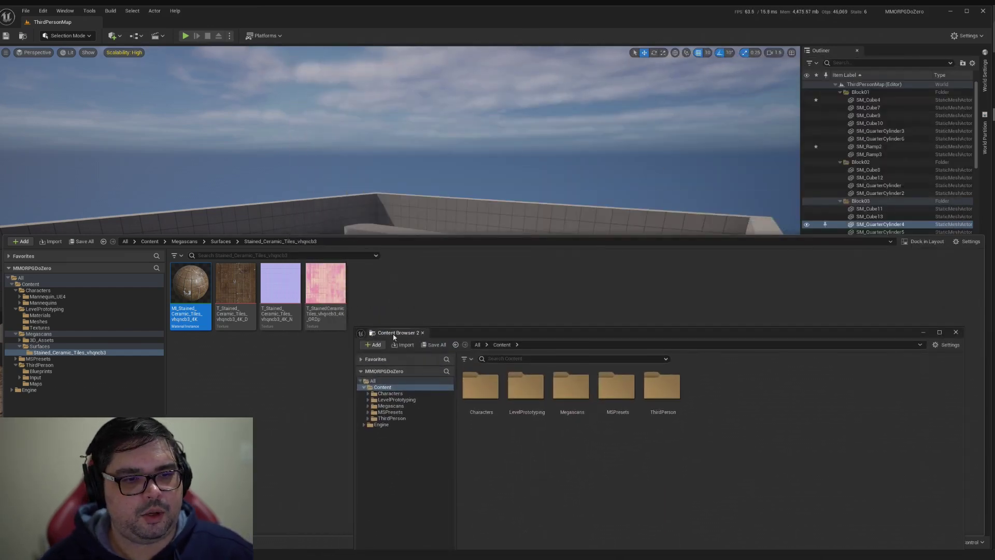
{"action": "left_click_drag", "start_coordinate": [396, 333], "coordinate": [311, 492]}
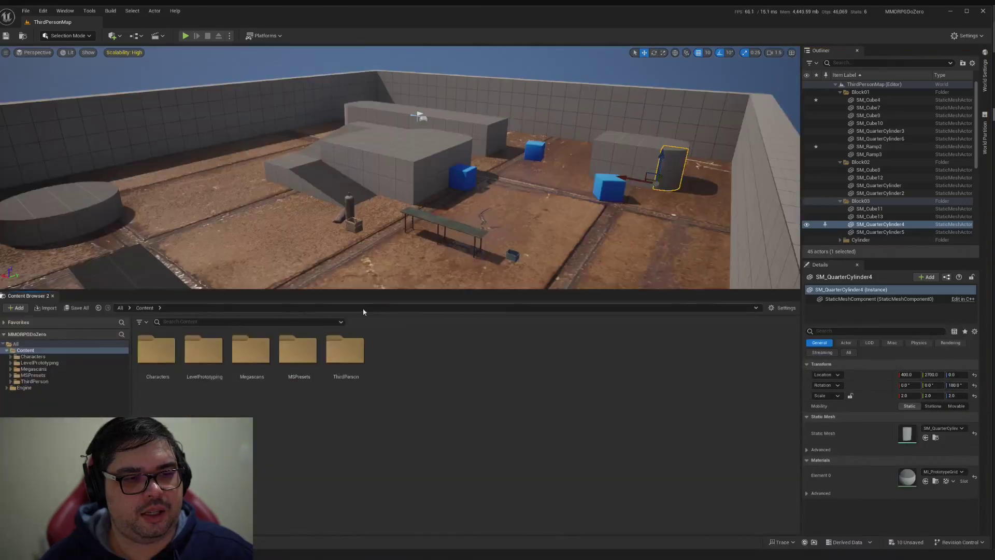
{"action": "left_click_drag", "start_coordinate": [367, 291], "coordinate": [358, 379]}
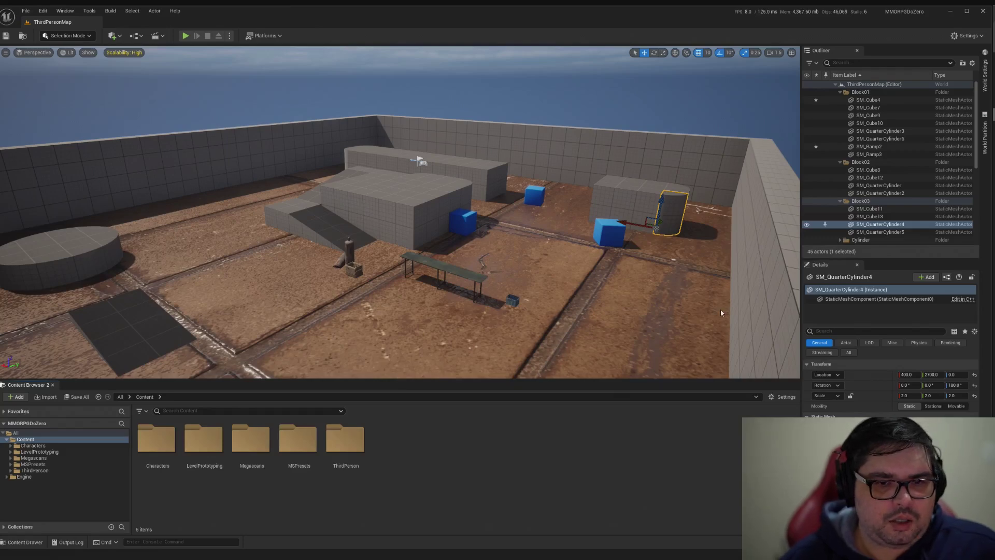
Open the BP_ThirdPersonCharacter blueprint from ThirdPerson/Blueprints and dock its editor beside the ThirdPersonMap tab.
{"action": "right_click_drag", "start_coordinate": [720, 313], "coordinate": [684, 332]}
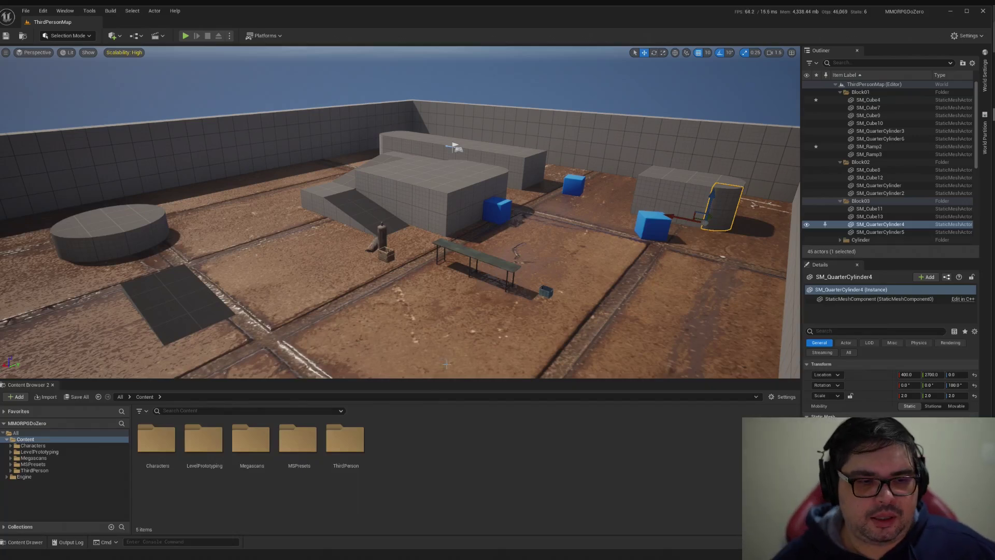
{"action": "double_click", "coordinate": [344, 439]}
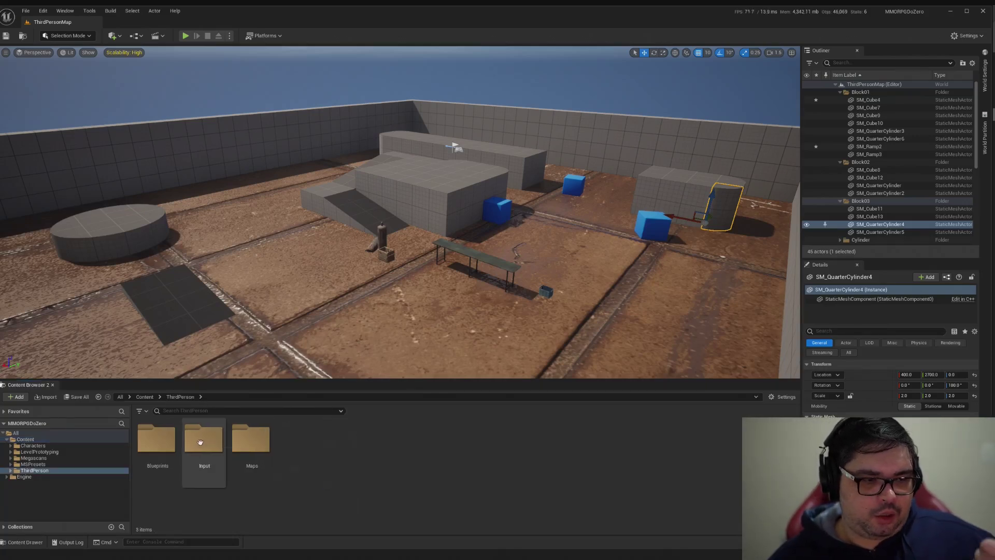
{"action": "double_click", "coordinate": [156, 440]}
{"action": "double_click", "coordinate": [156, 441]}
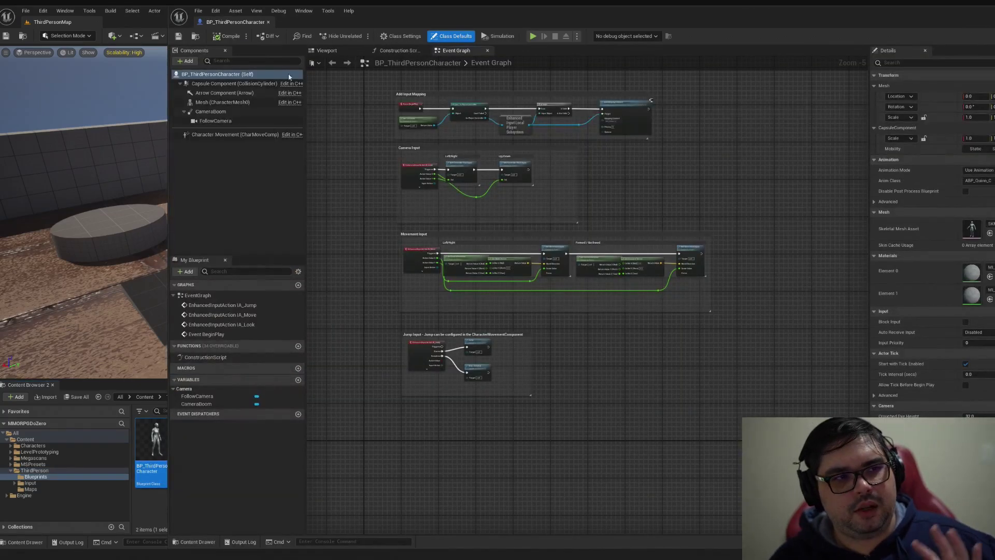
{"action": "left_click_drag", "start_coordinate": [236, 23], "coordinate": [155, 24]}
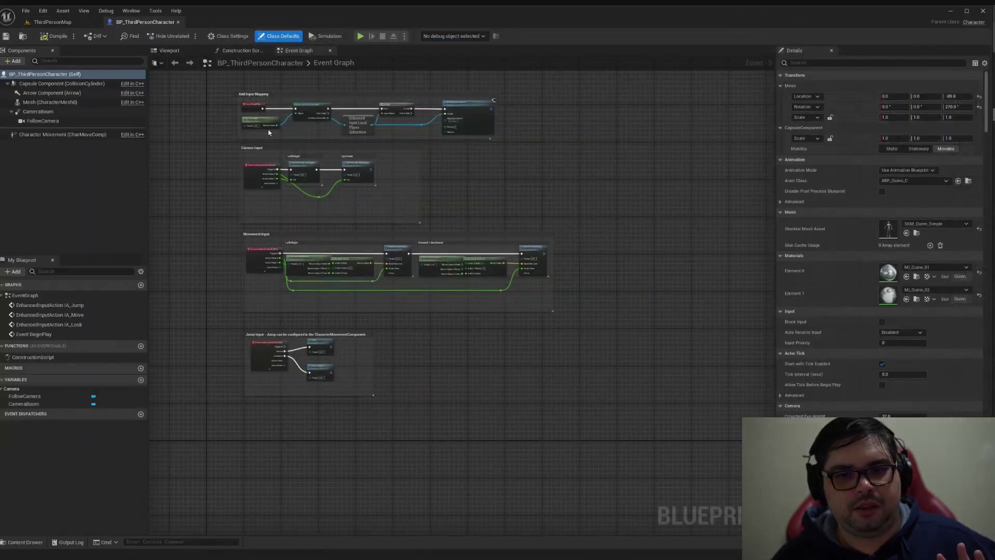
Examine the character's Event Graph, covering the Add Input Mapping, Camera Input and Movement Input sections.
{"action": "right_click_drag", "start_coordinate": [269, 133], "coordinate": [302, 187]}
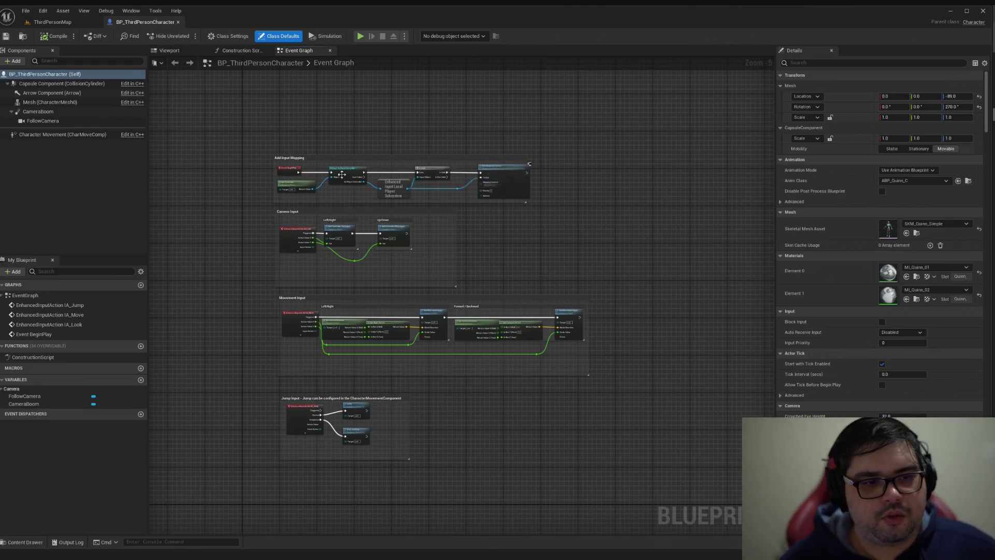
{"action": "scroll", "coordinate": [346, 175], "scroll_direction": "up", "scroll_amount": 2}
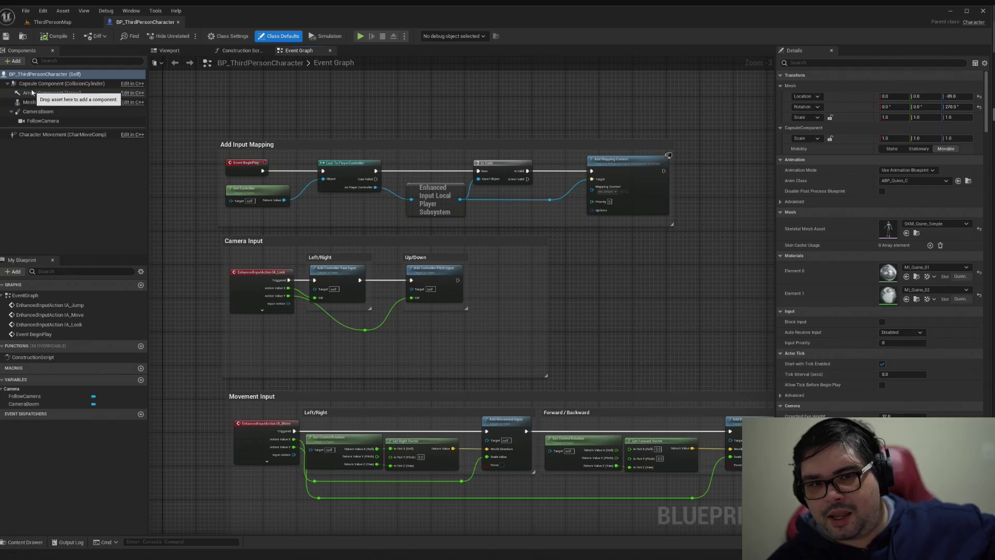
{"action": "mouse_move", "coordinate": [33, 86]}
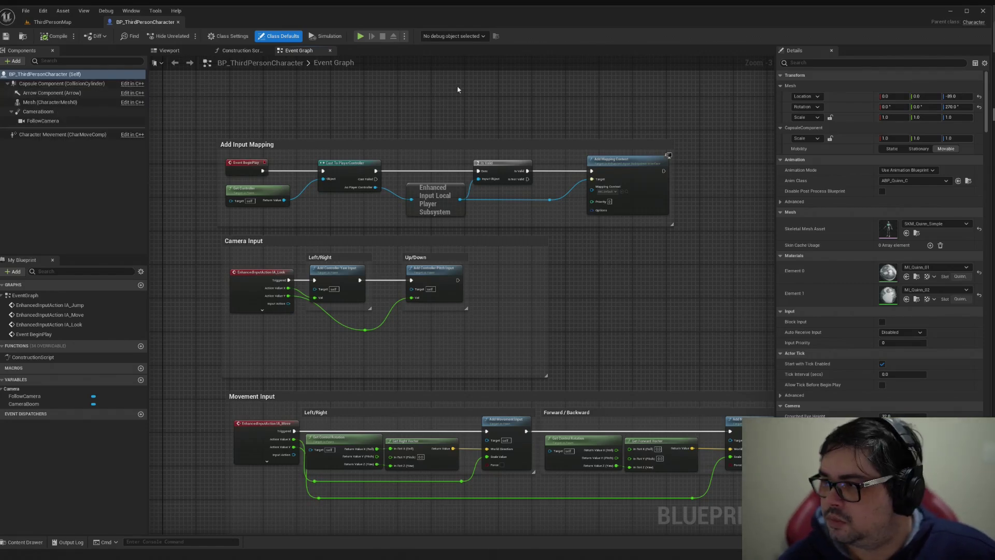
{"action": "right_click_drag", "start_coordinate": [631, 255], "coordinate": [586, 211]}
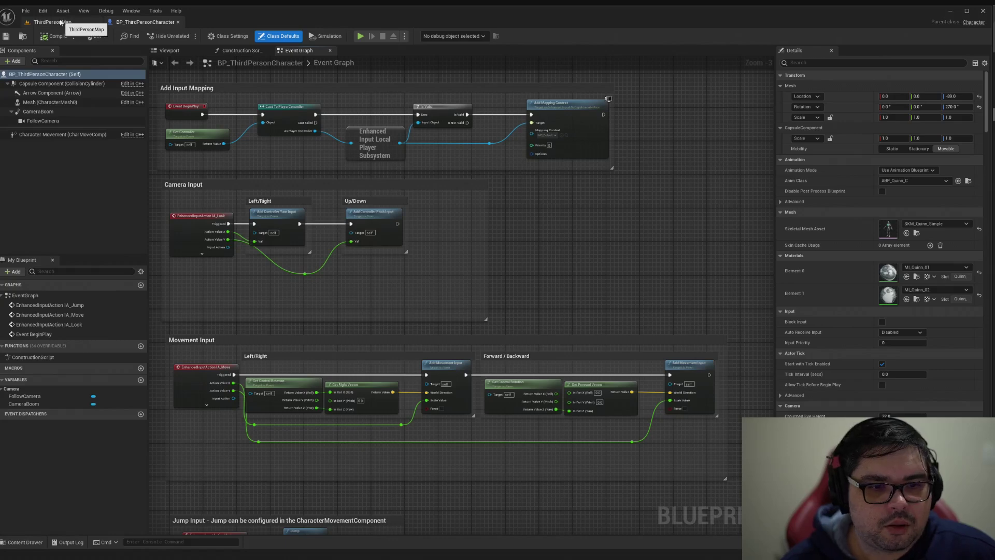
{"action": "right_click_drag", "start_coordinate": [458, 199], "coordinate": [461, 208]}
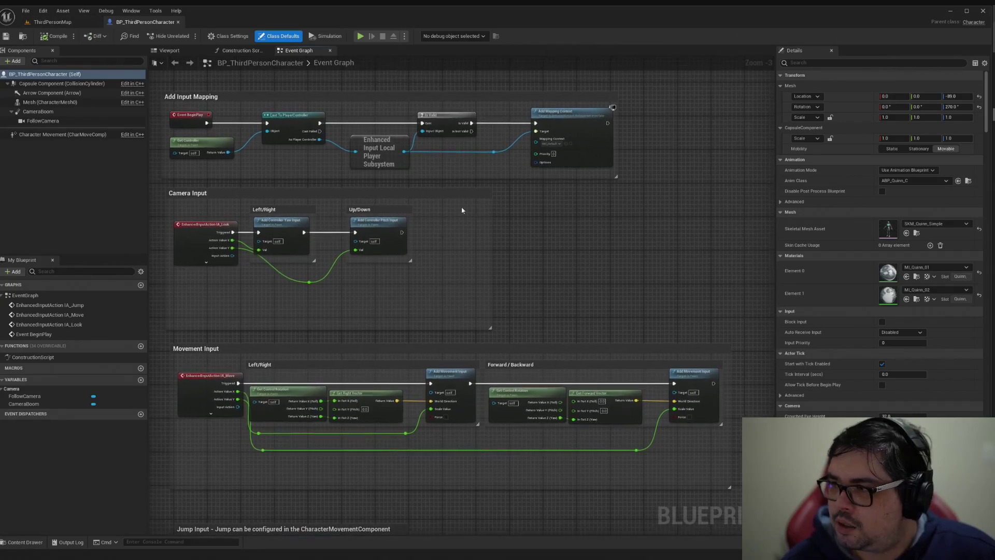
Switch to the ThirdPersonMap level, view the BP_ThirdPersonCharacter blueprint once more, and return to the level.
{"action": "left_click", "coordinate": [52, 21]}
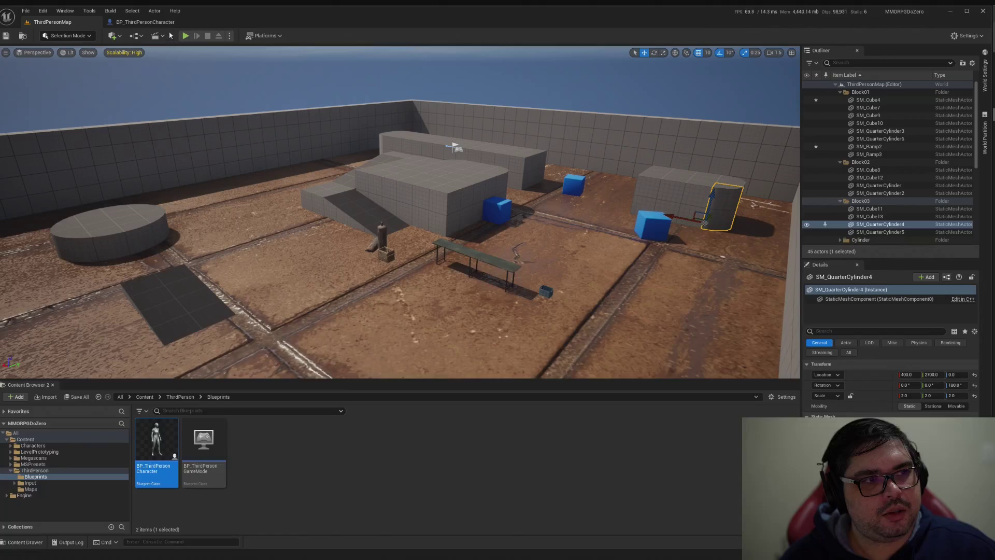
{"action": "left_click", "coordinate": [145, 22]}
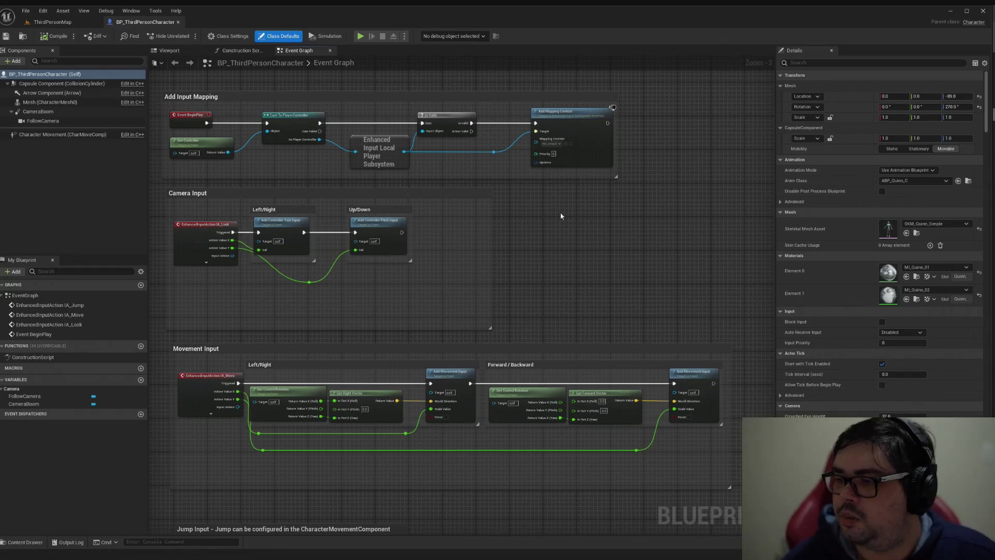
{"action": "left_click", "coordinate": [59, 22]}
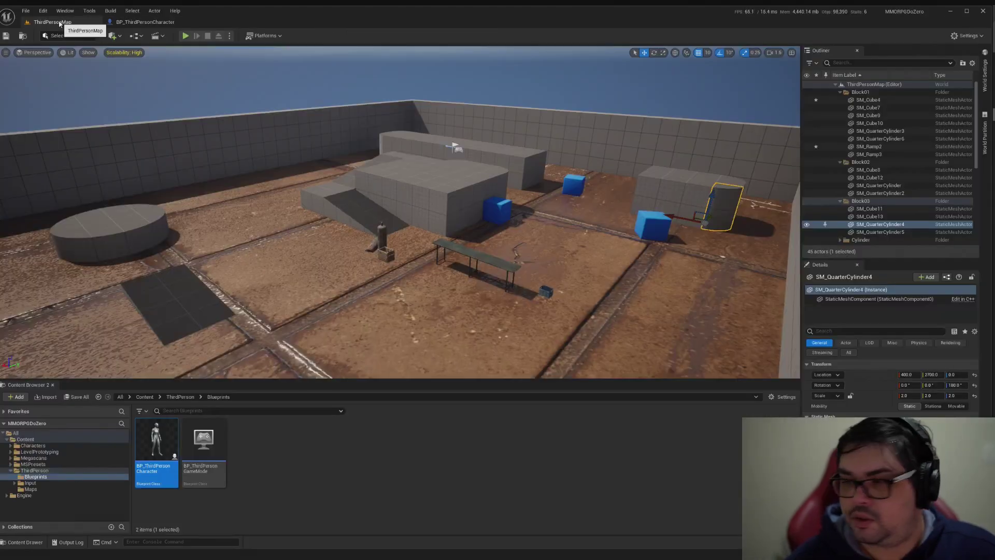